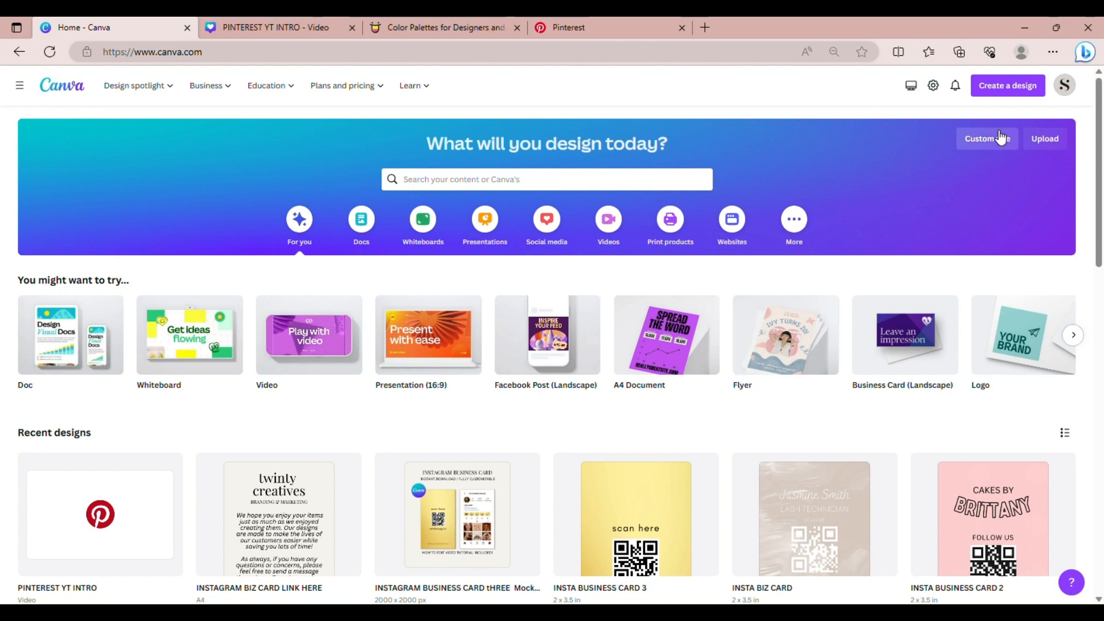
Start a new blank YouTube Intro video design from a 'youtube intro' search
{"action": "left_click", "coordinate": [1001, 94]}
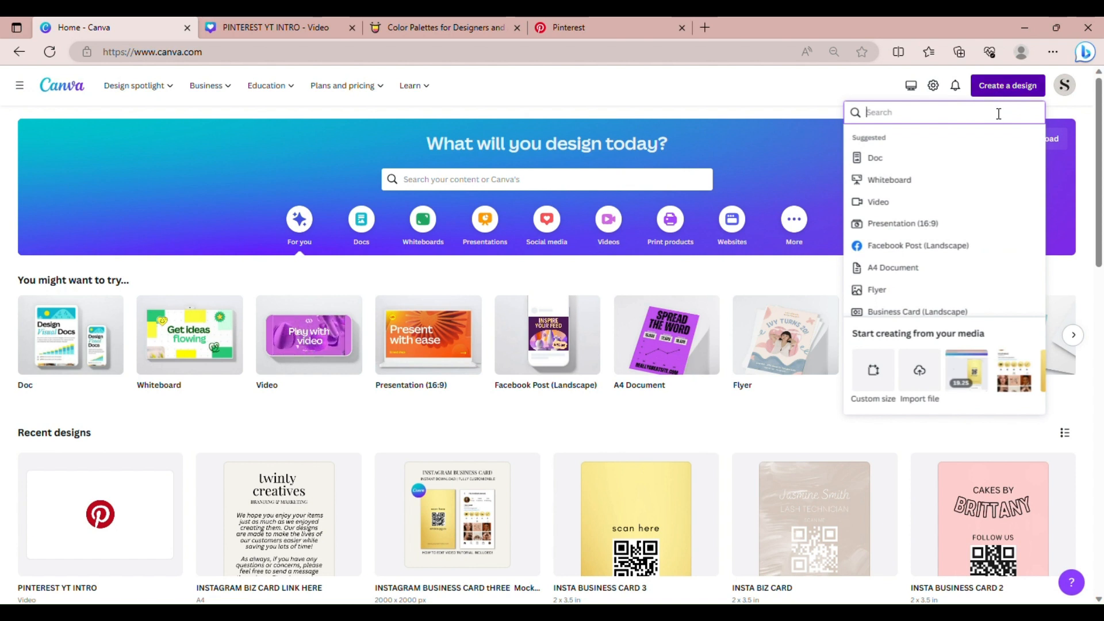
{"action": "type", "text": "youtu"}
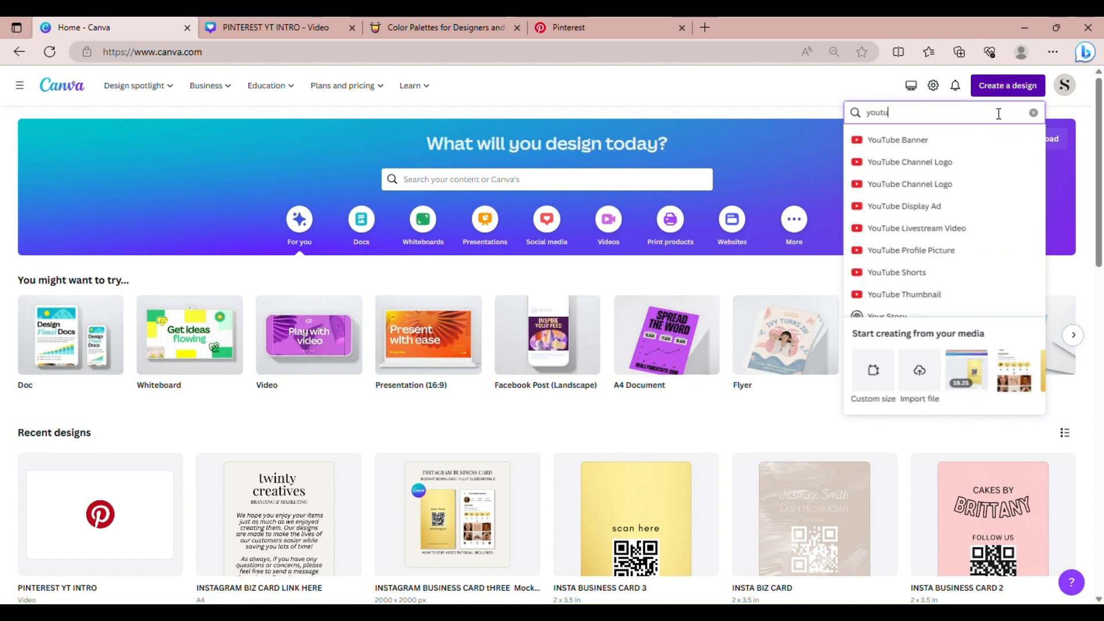
{"action": "type", "text": "be intro"}
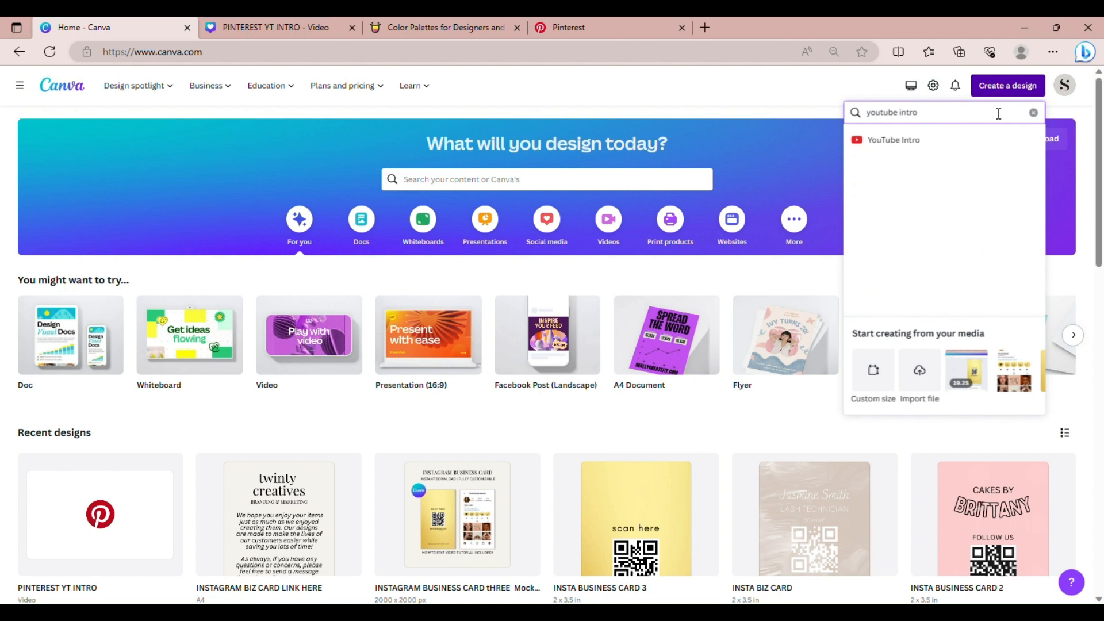
{"action": "left_click", "coordinate": [947, 148]}
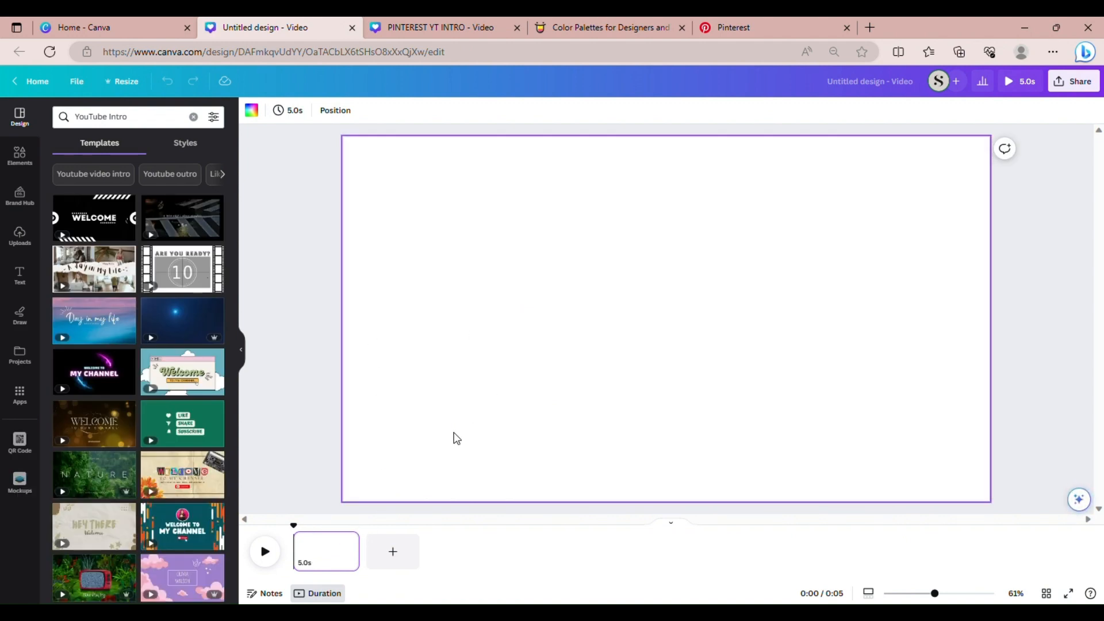
Close the untitled design and add a blank page to the PINTEREST YT INTRO video
{"action": "left_click", "coordinate": [352, 33]}
{"action": "left_click", "coordinate": [256, 25]}
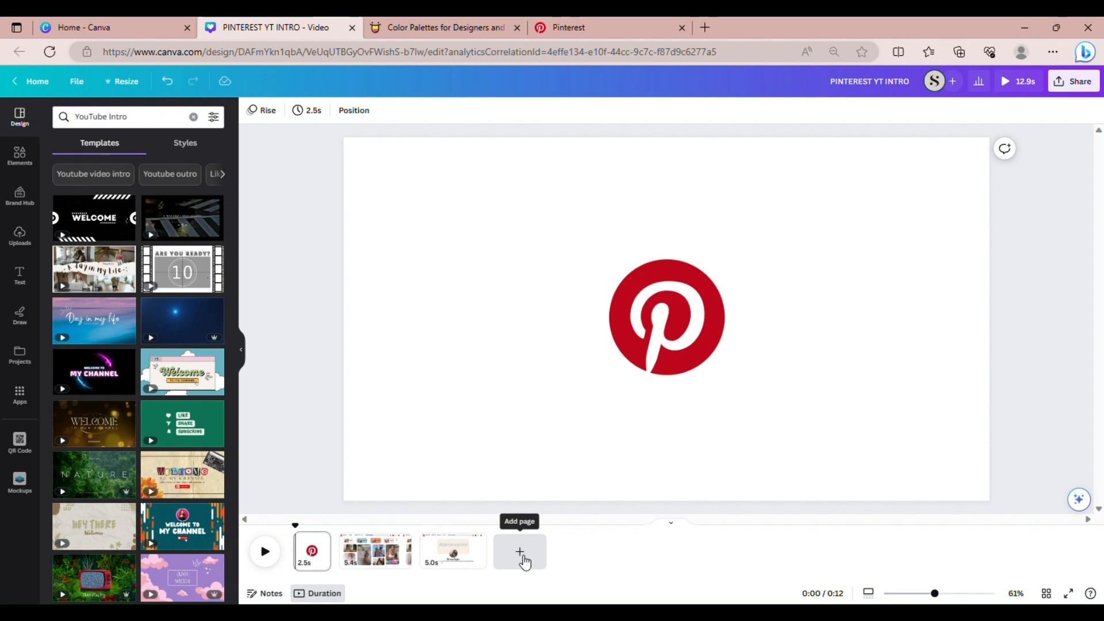
{"action": "left_click", "coordinate": [521, 552]}
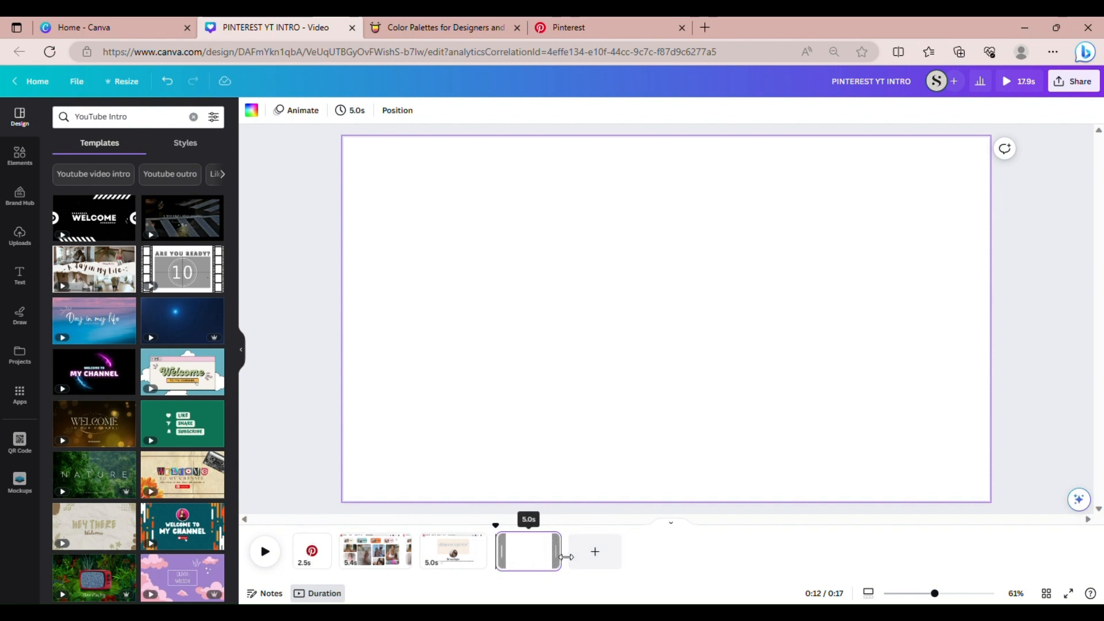
Trim the new fourth page to 2.5 seconds, making the video 15.4s long
{"action": "left_click_drag", "start_coordinate": [567, 556], "coordinate": [534, 557]}
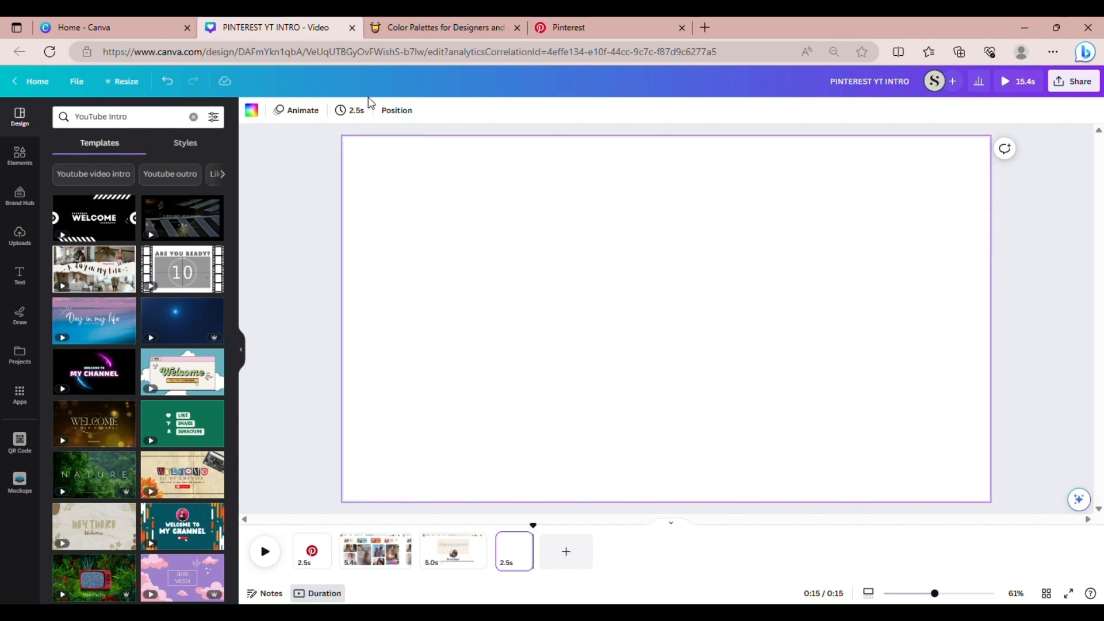
{"action": "left_click", "coordinate": [352, 111]}
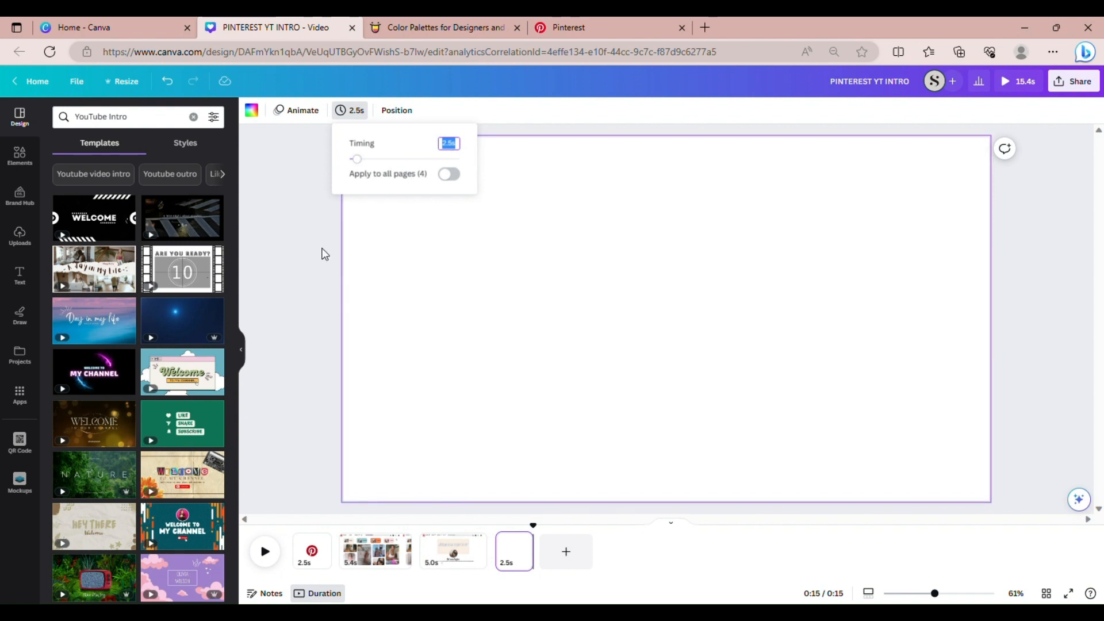
{"action": "left_click", "coordinate": [325, 254]}
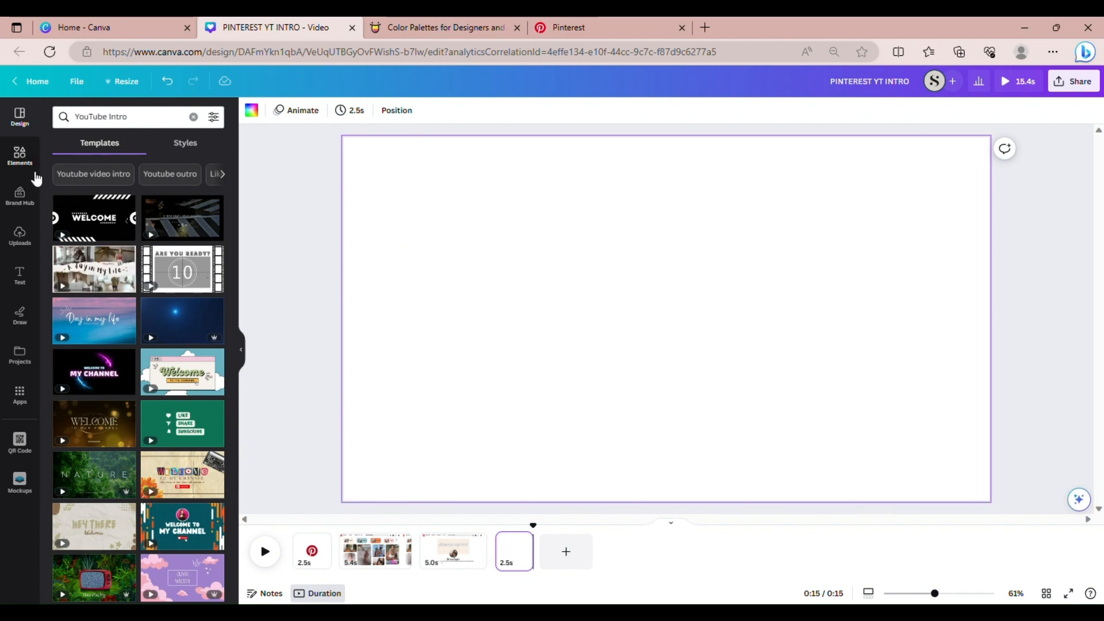
Add the red round Pinterest logo from a 'pin' elements search, enlarged and centred
{"action": "left_click", "coordinate": [34, 171]}
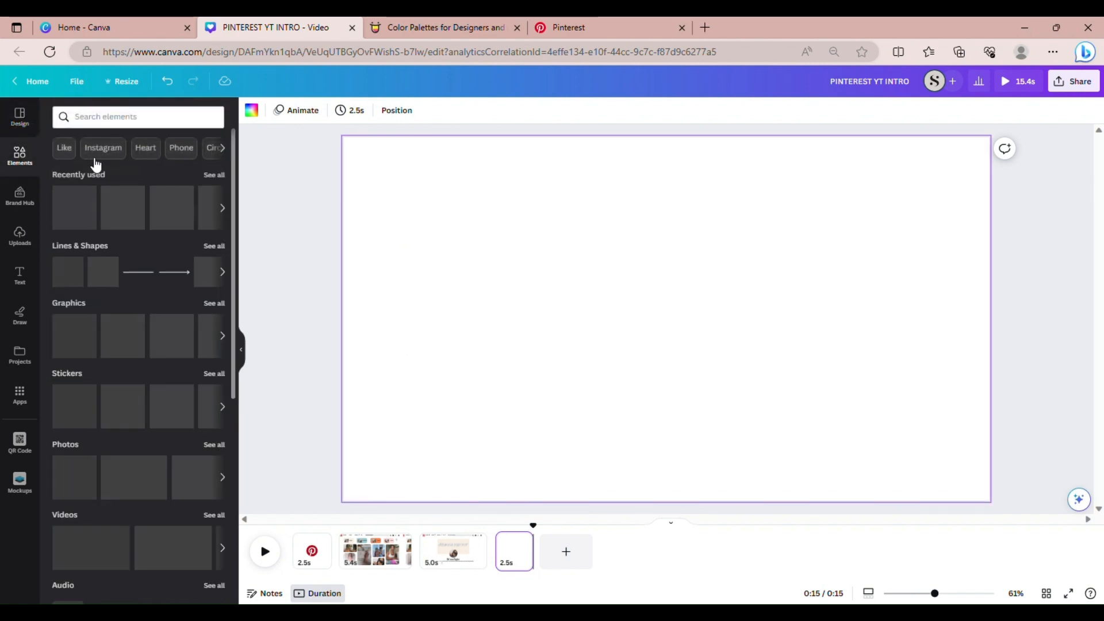
{"action": "left_click", "coordinate": [127, 118]}
{"action": "type", "text": "pin"}
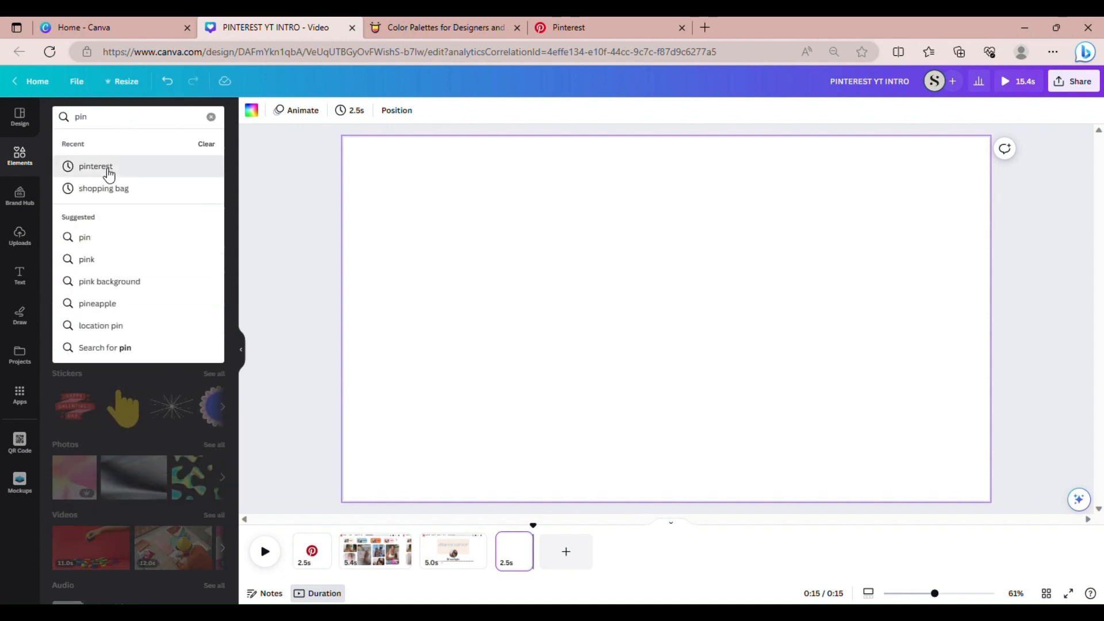
{"action": "left_click", "coordinate": [105, 168]}
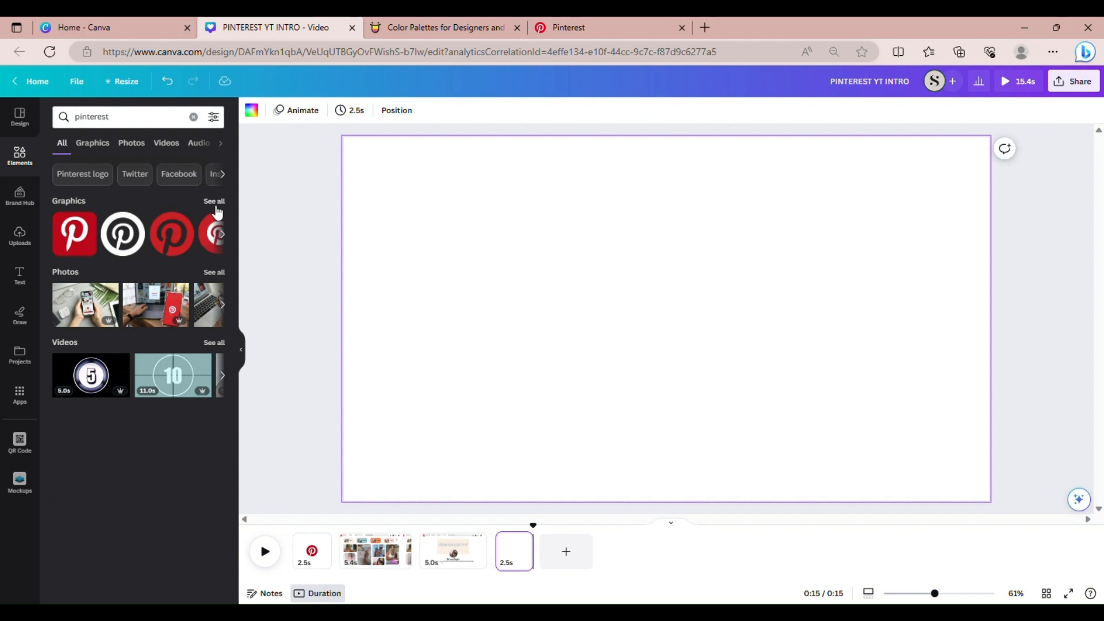
{"action": "left_click", "coordinate": [214, 202]}
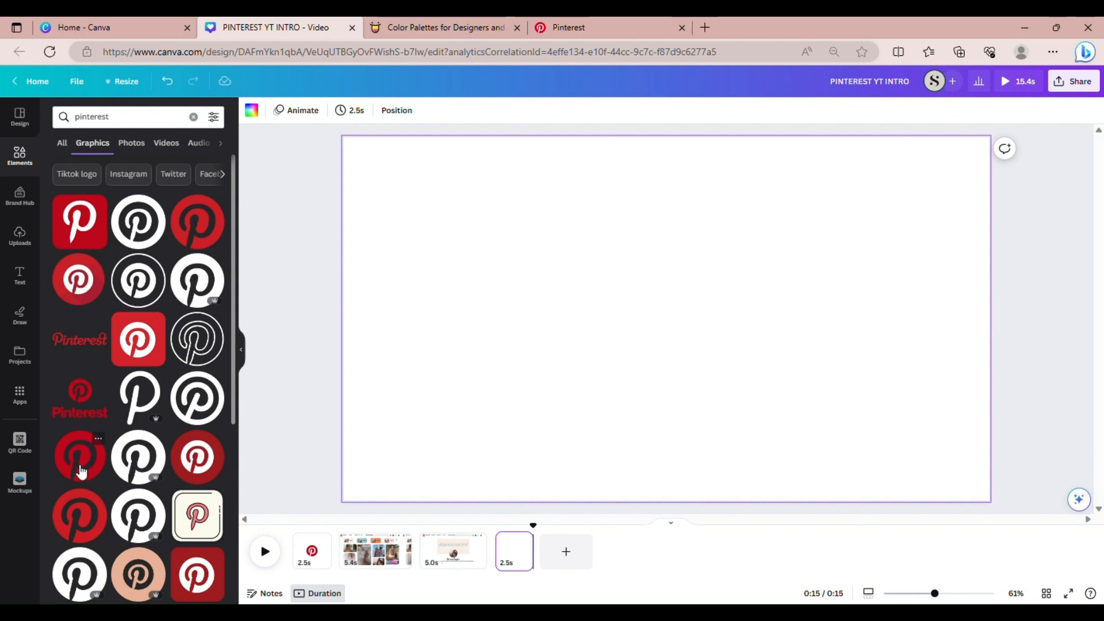
{"action": "left_click", "coordinate": [81, 460]}
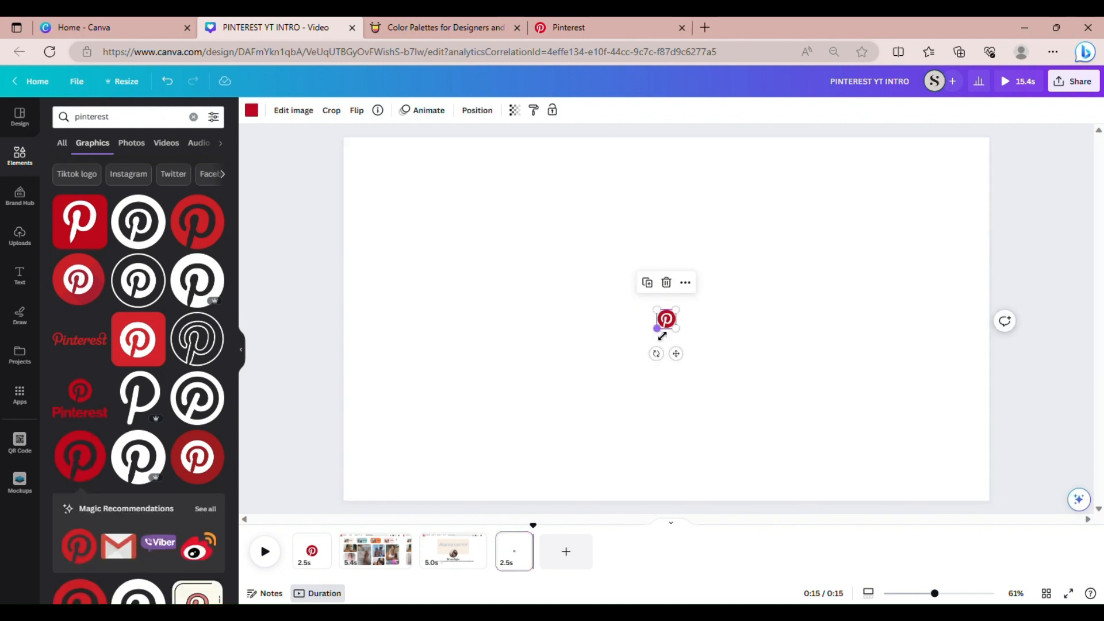
{"action": "left_click_drag", "start_coordinate": [658, 328], "coordinate": [547, 421]}
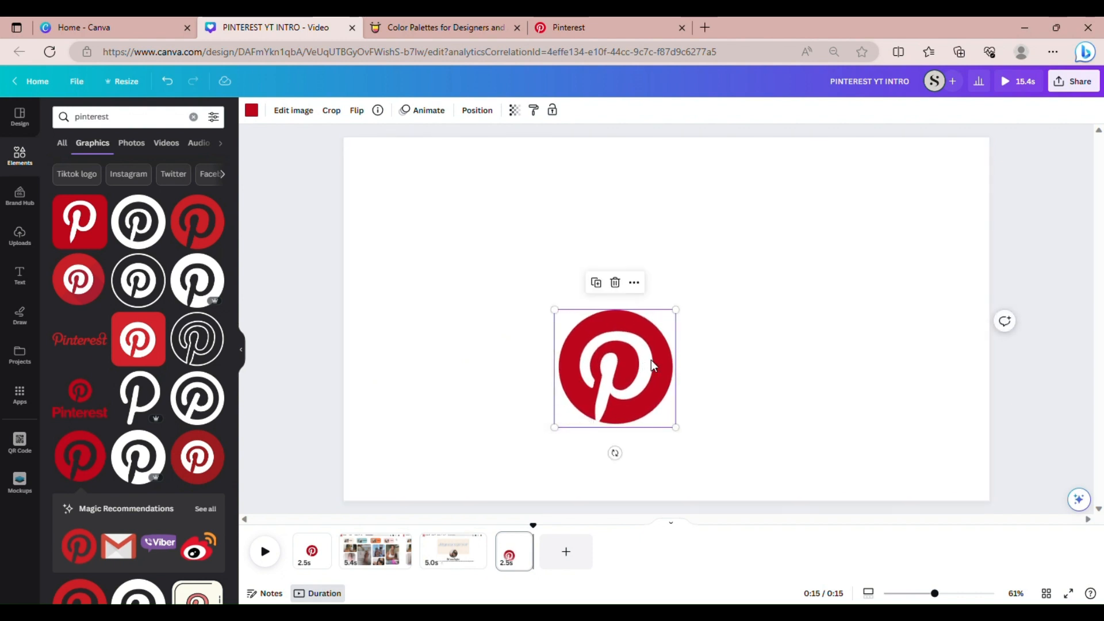
{"action": "left_click_drag", "start_coordinate": [661, 362], "coordinate": [699, 321]}
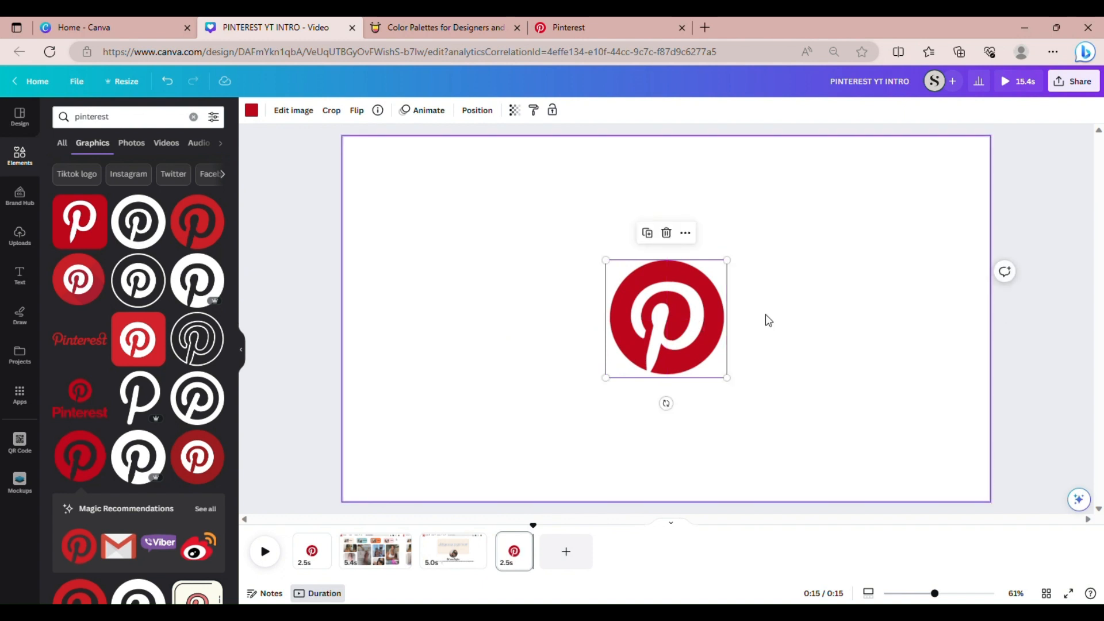
{"action": "left_click", "coordinate": [796, 328]}
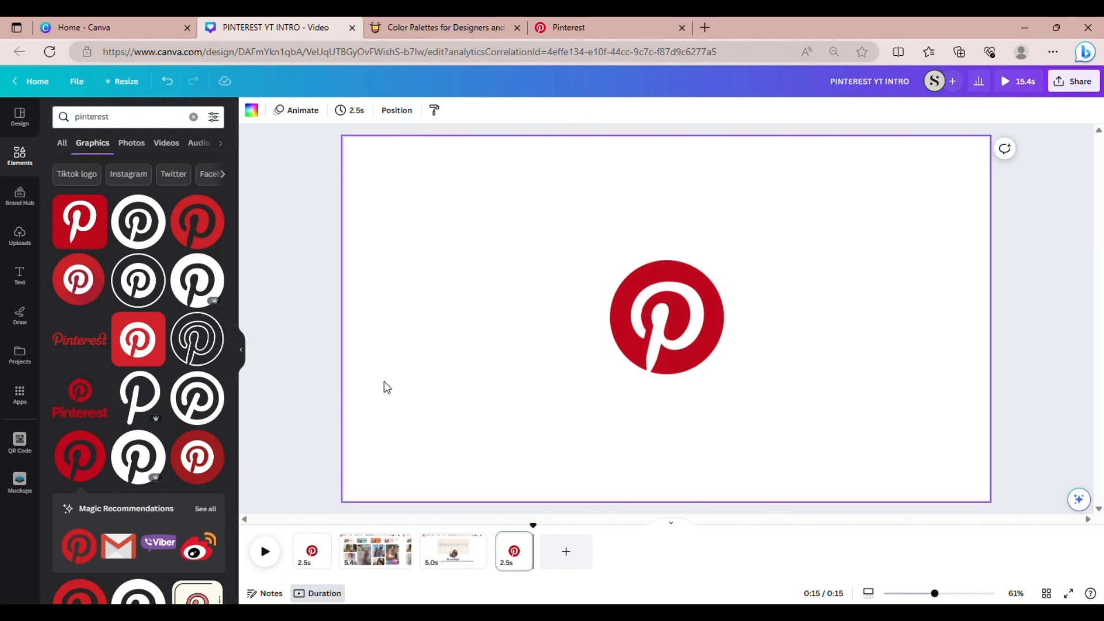
Give the page-four Pinterest logo a Rise animation and add a fifth blank page
{"action": "left_click", "coordinate": [654, 307]}
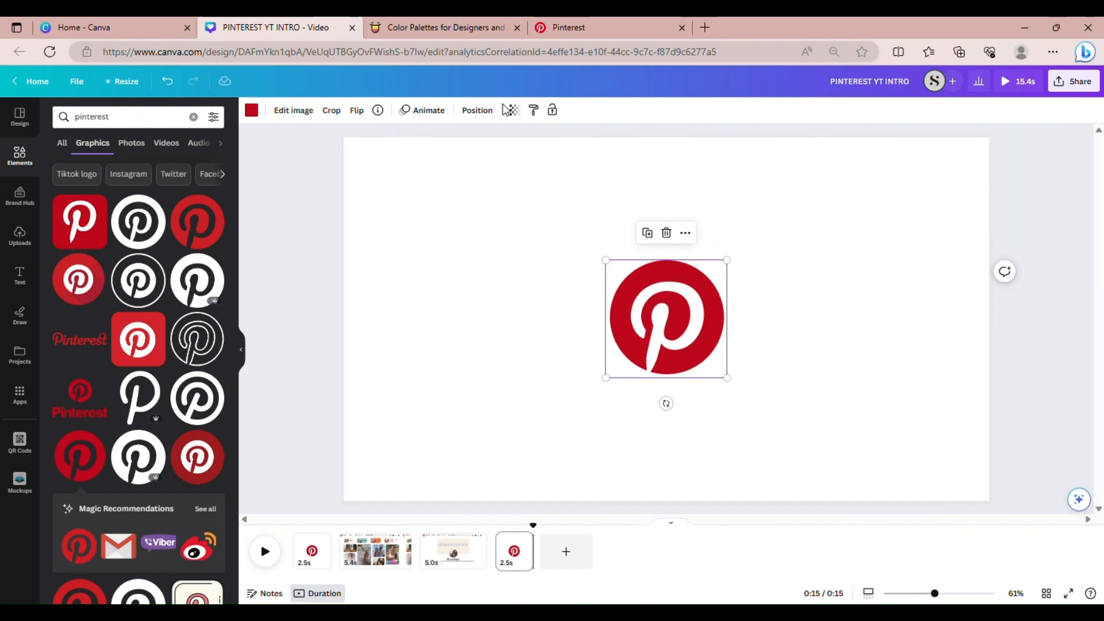
{"action": "left_click", "coordinate": [436, 111]}
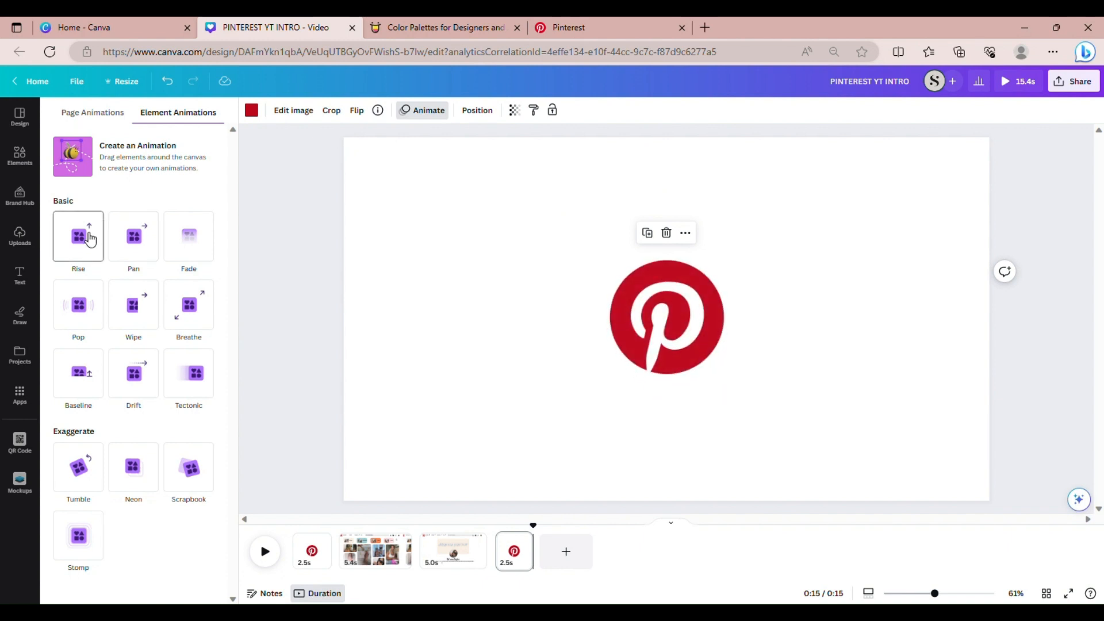
{"action": "left_click", "coordinate": [90, 239]}
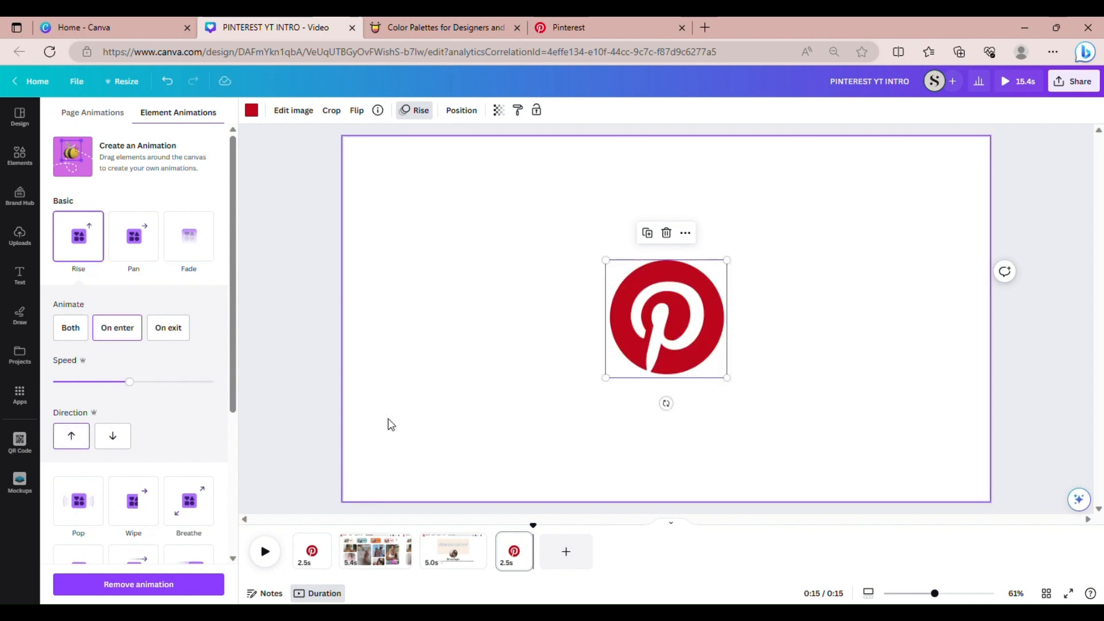
{"action": "left_click", "coordinate": [295, 381]}
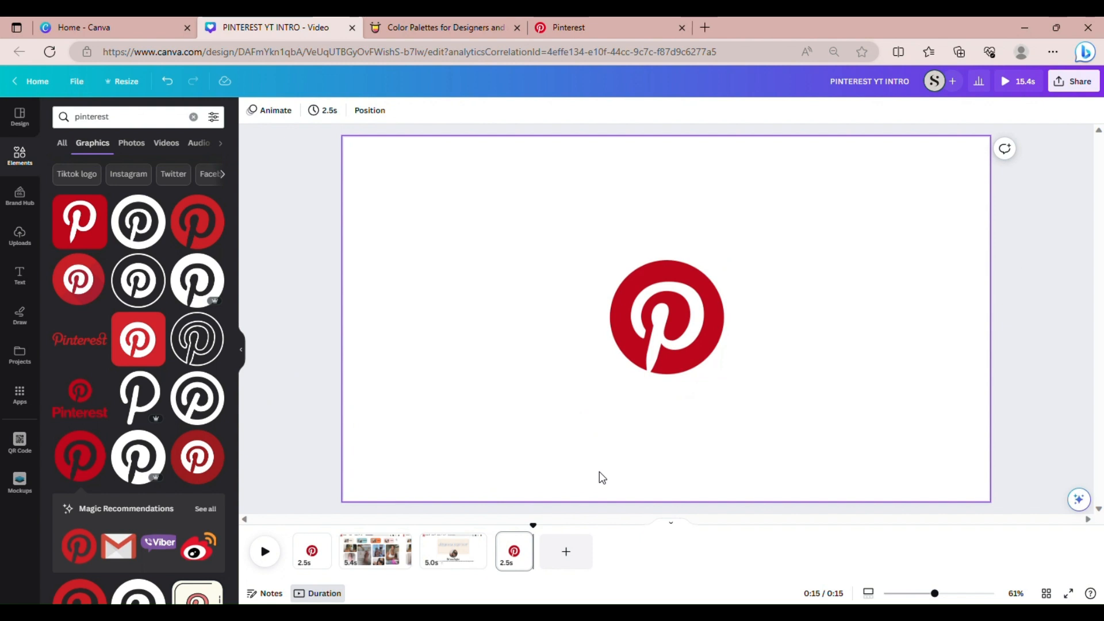
{"action": "left_click", "coordinate": [563, 554]}
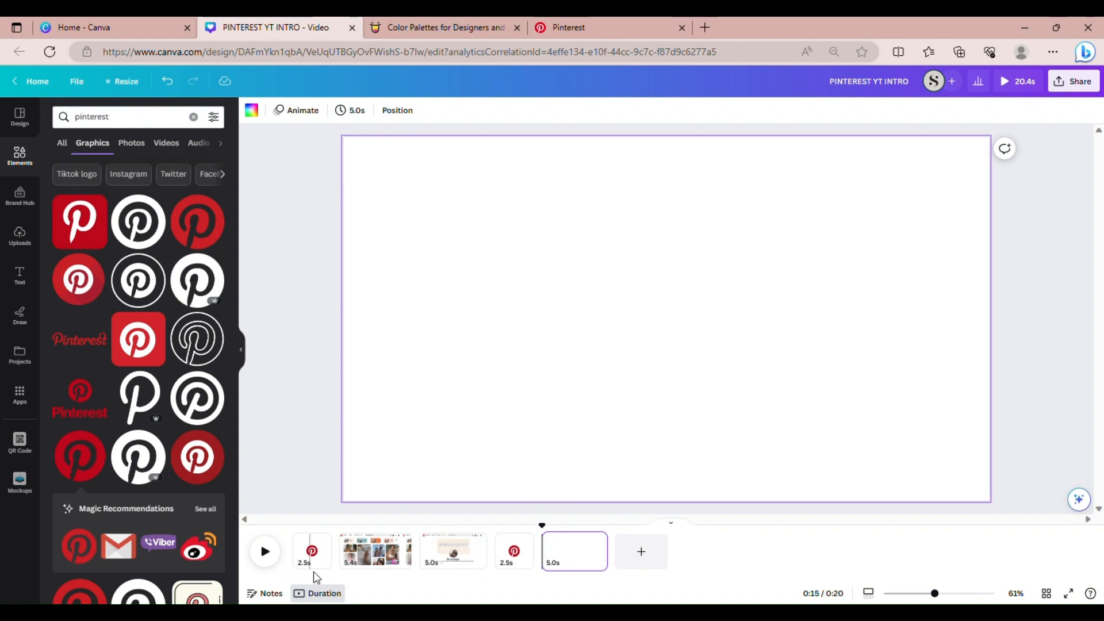
Compare page 2's Pinterest feed mock-up with the live Pinterest feed in the browser
{"action": "left_click", "coordinate": [362, 550]}
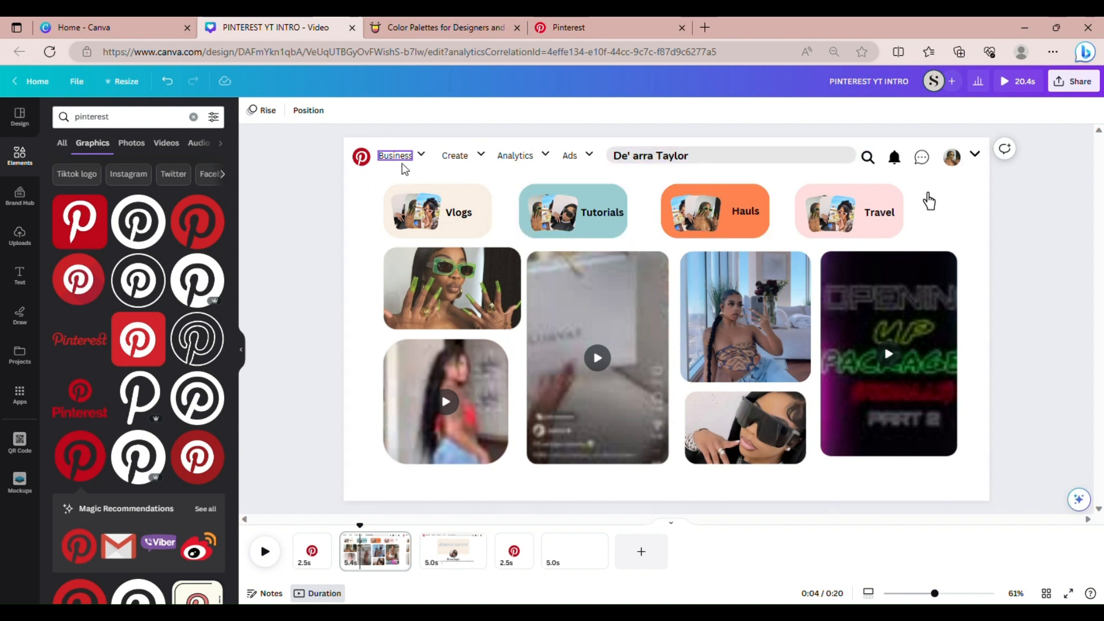
{"action": "left_click", "coordinate": [619, 26]}
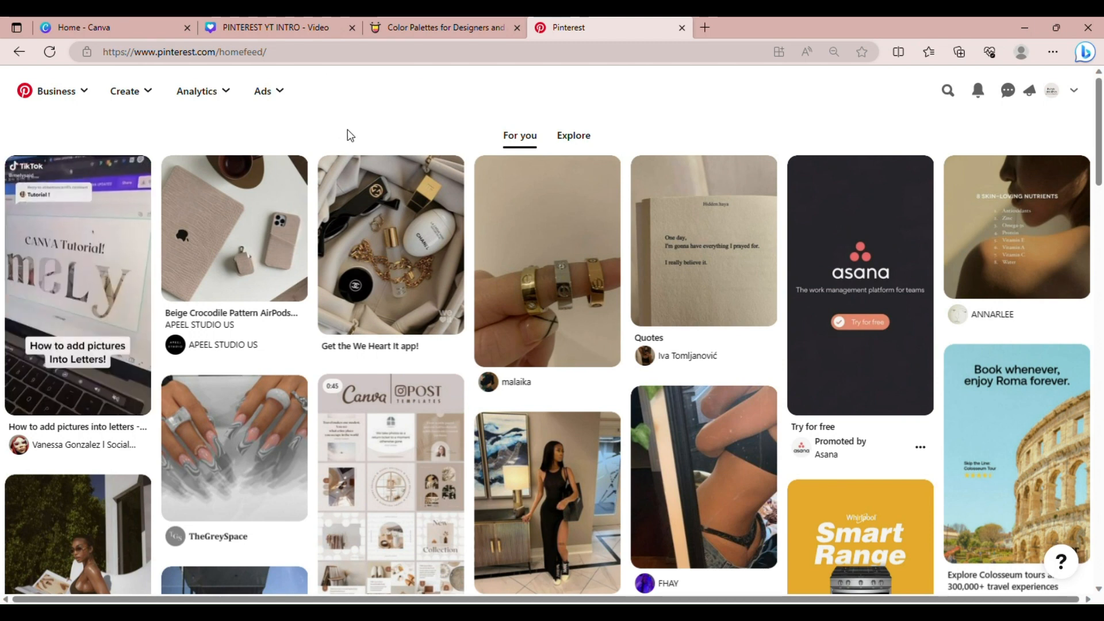
{"action": "left_click", "coordinate": [293, 21]}
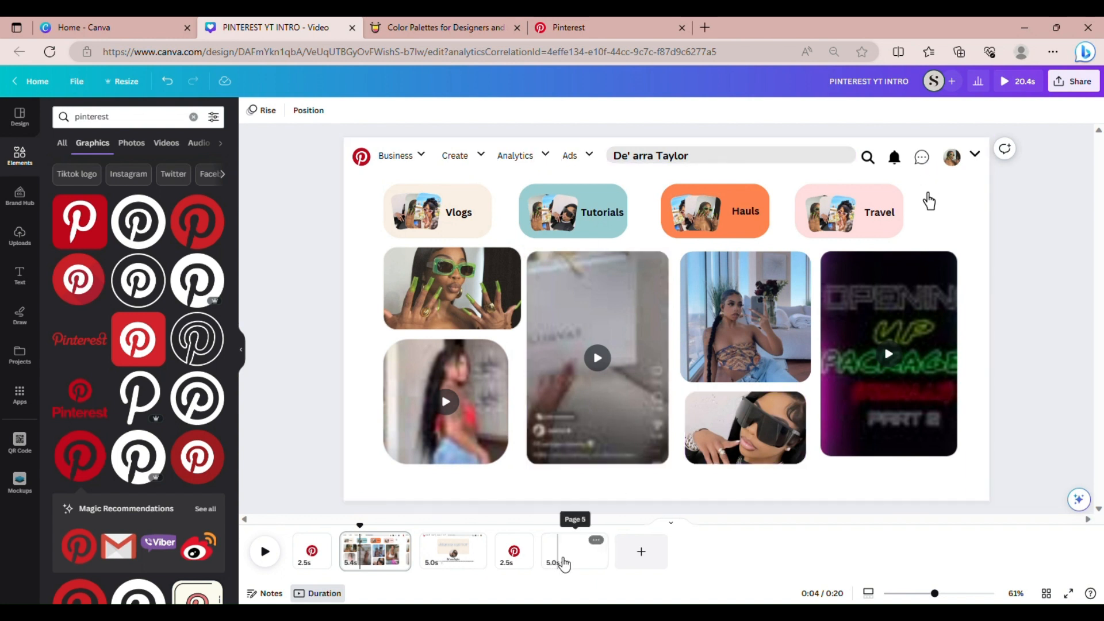
Place a small red Pinterest logo in the top-left corner of the blank fifth page
{"action": "left_click", "coordinate": [564, 555]}
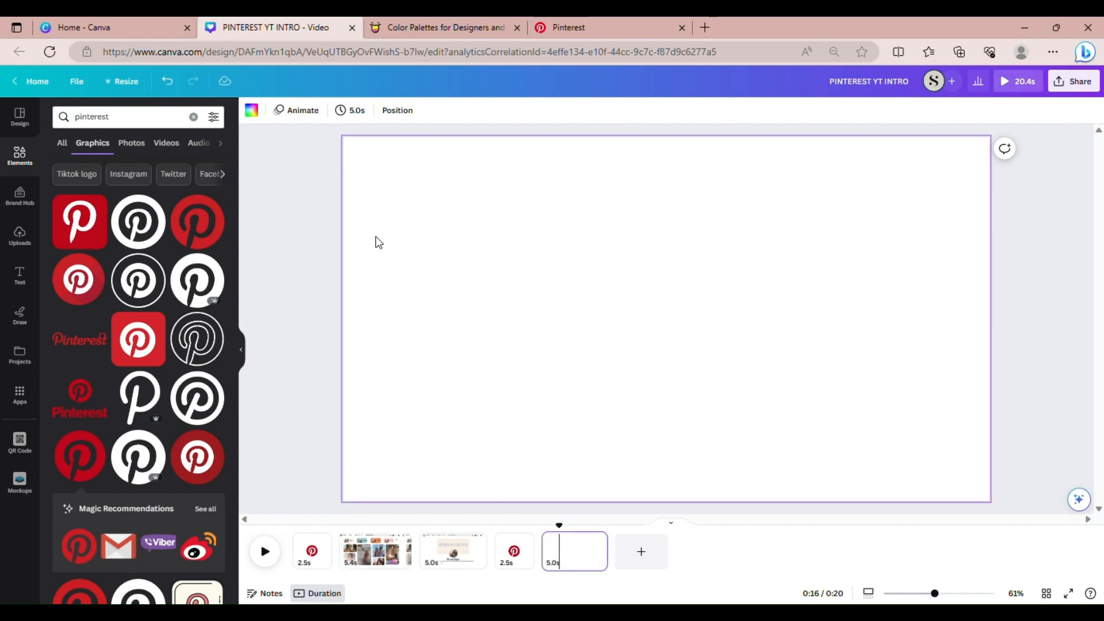
{"action": "left_click", "coordinate": [288, 220]}
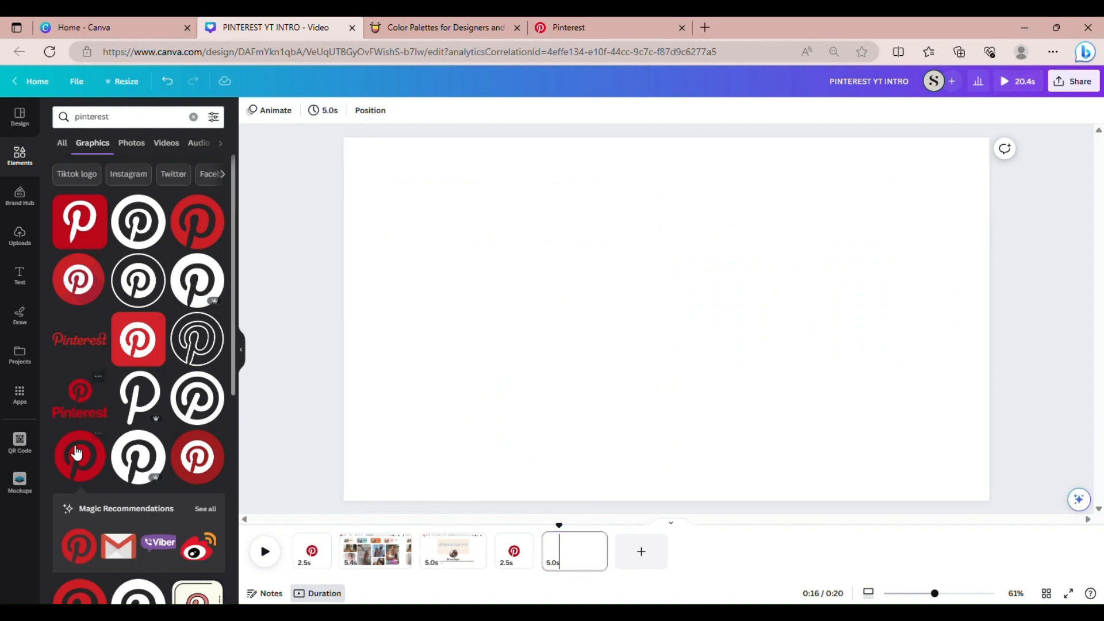
{"action": "left_click", "coordinate": [88, 468]}
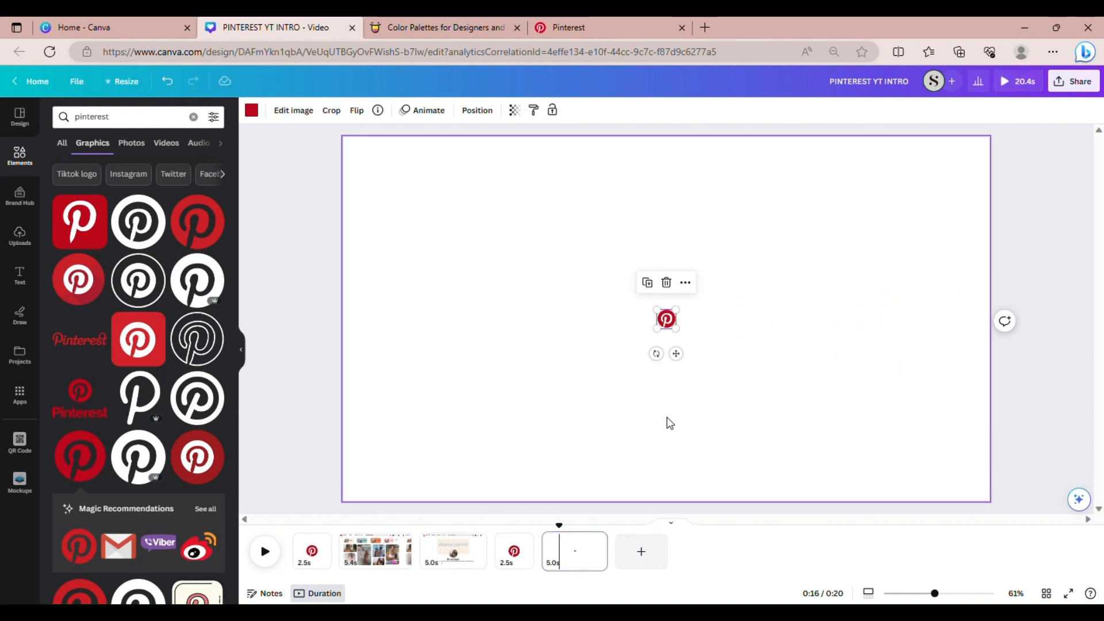
{"action": "left_click_drag", "start_coordinate": [675, 354], "coordinate": [377, 200]}
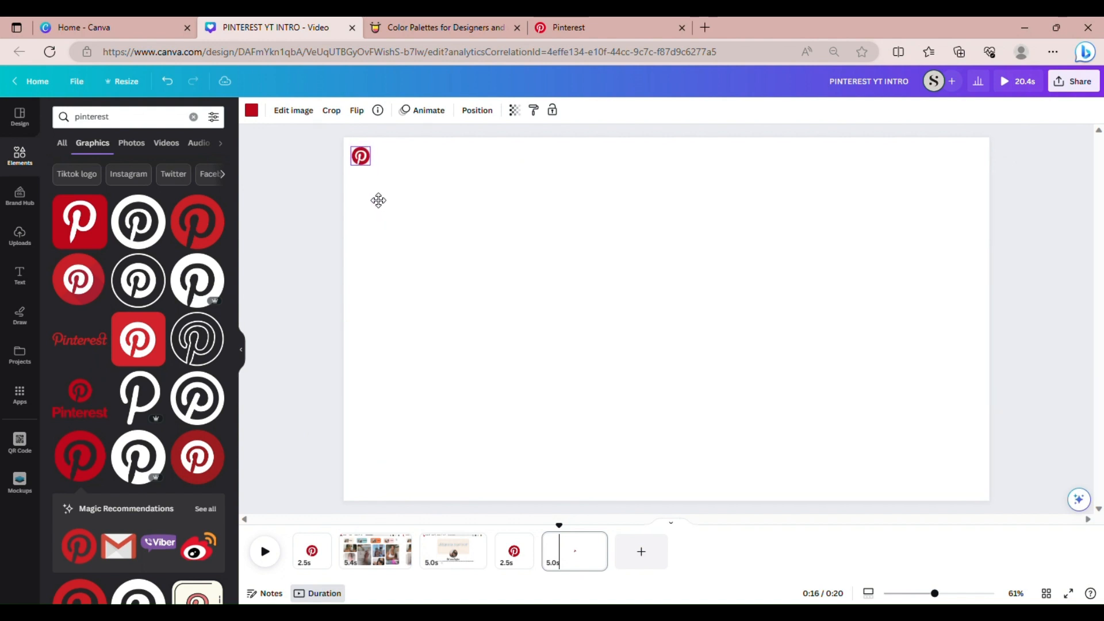
{"action": "left_click", "coordinate": [426, 206]}
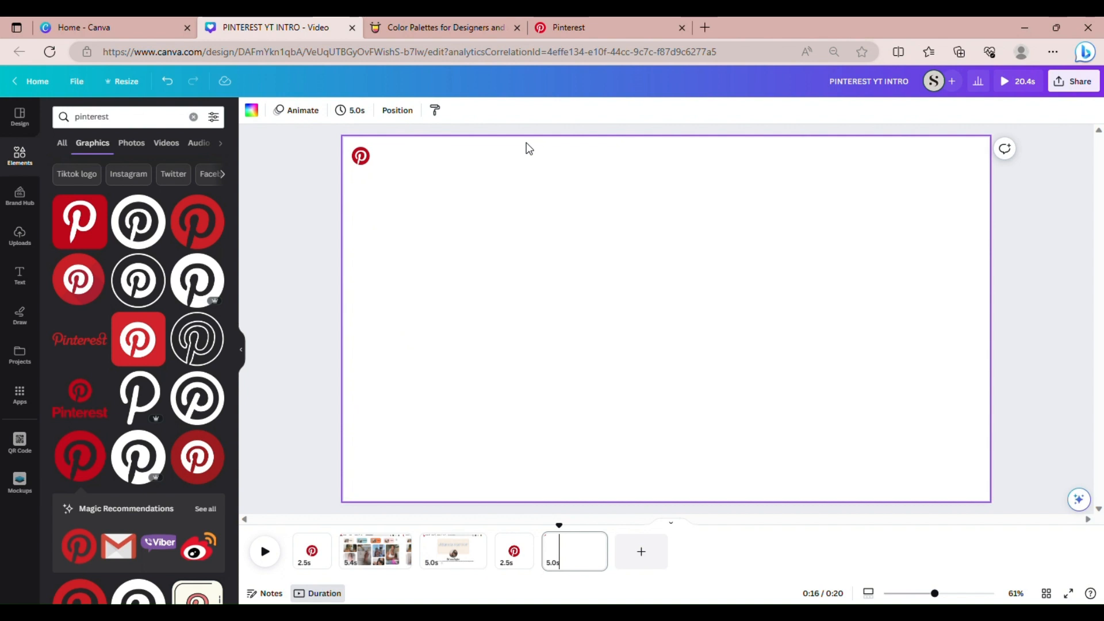
Add a 'Business' text label right beside the Pinterest logo
{"action": "key", "text": "t"}
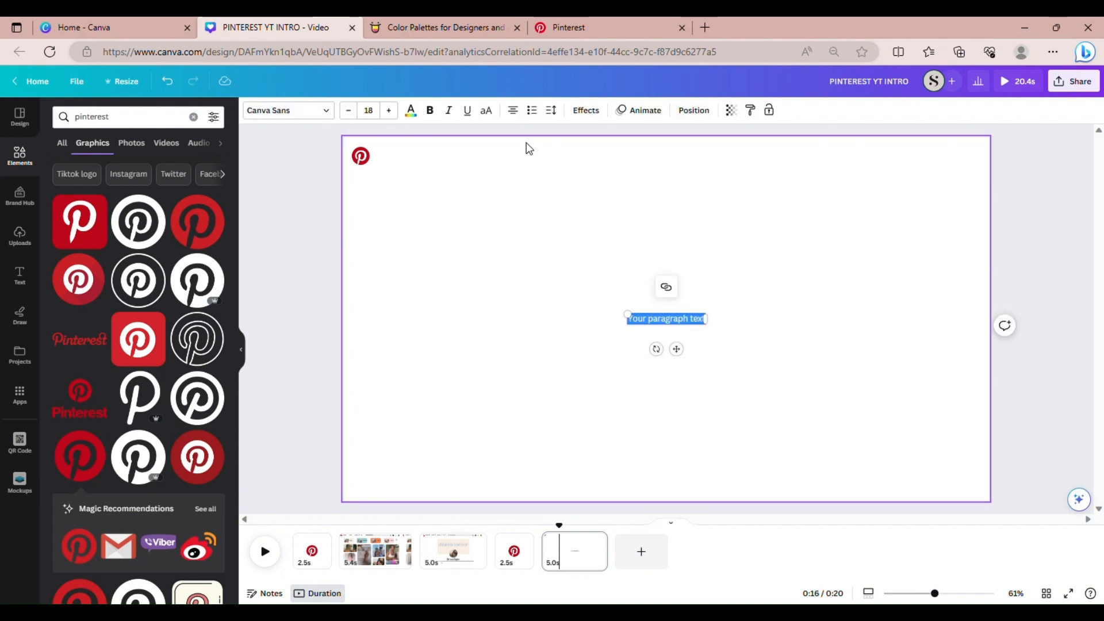
{"action": "type", "text": "Business"}
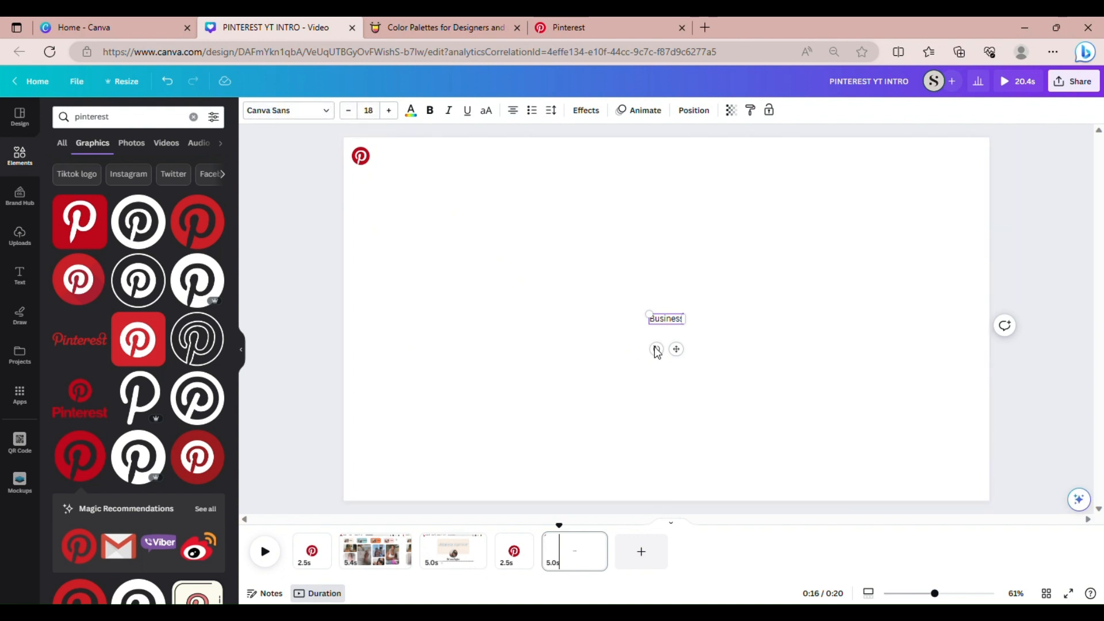
{"action": "left_click_drag", "start_coordinate": [683, 361], "coordinate": [411, 198]}
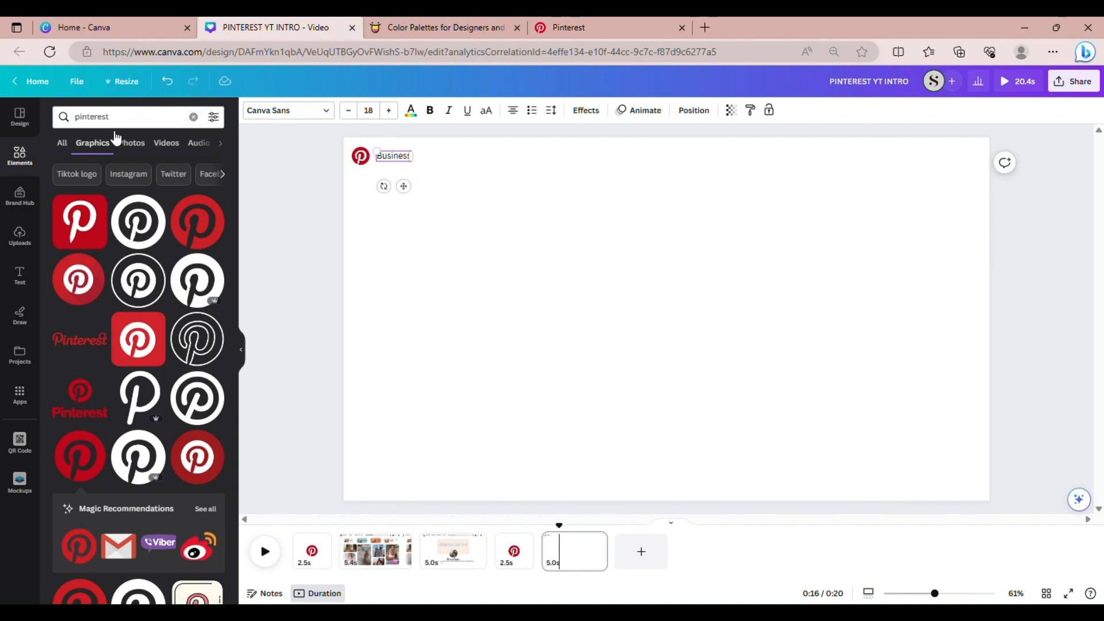
Search elements for 'arrow' and add the white chevron graphic to the page
{"action": "left_click", "coordinate": [194, 117]}
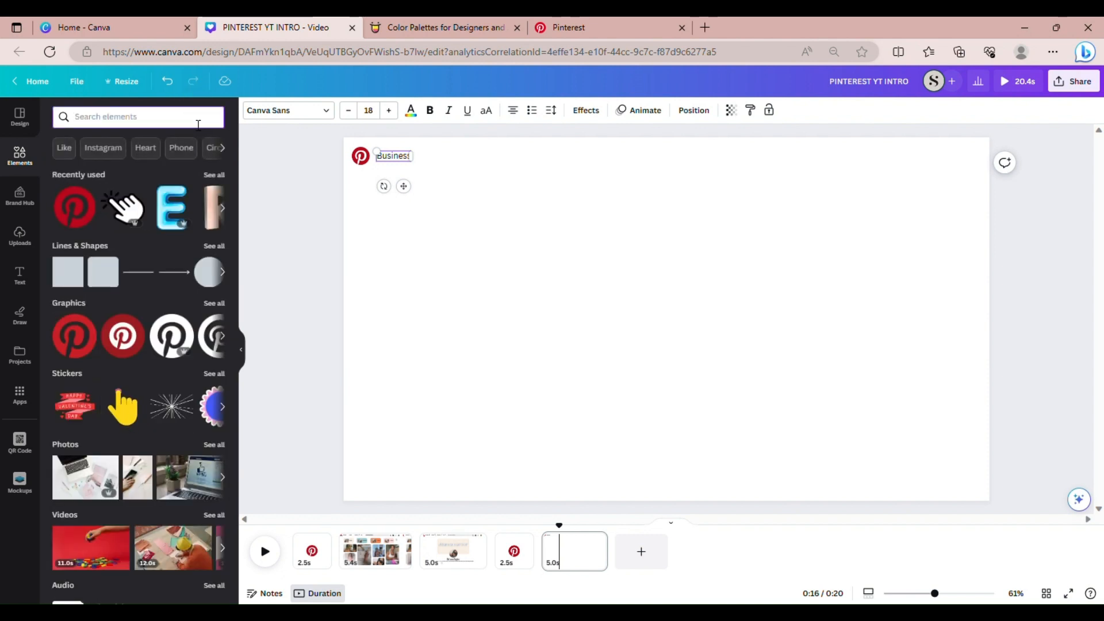
{"action": "type", "text": "arrow"}
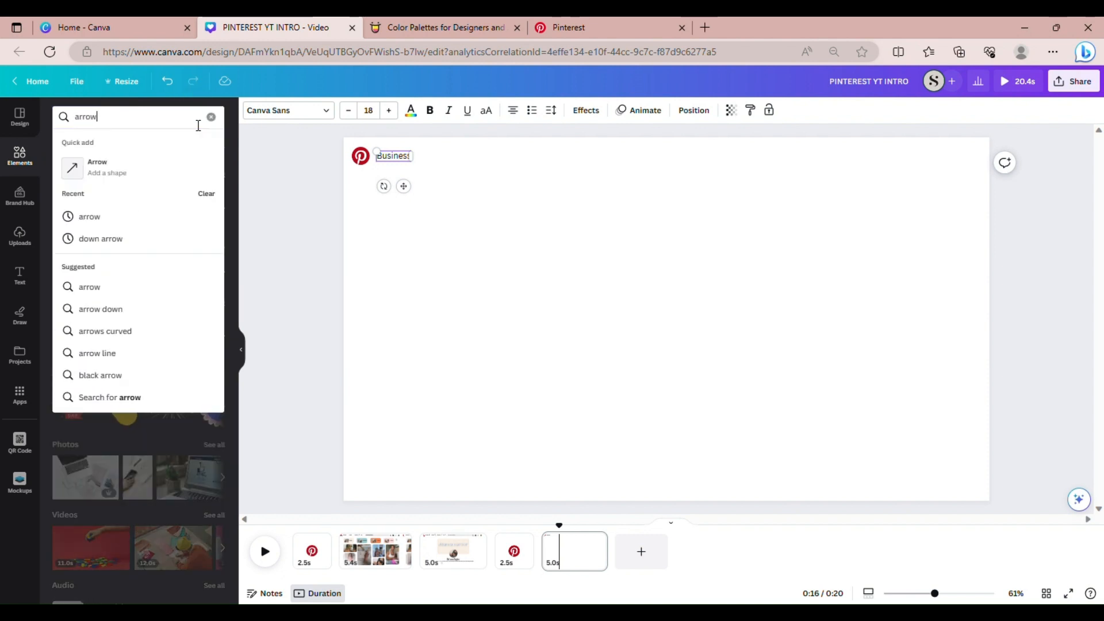
{"action": "key", "text": "Return"}
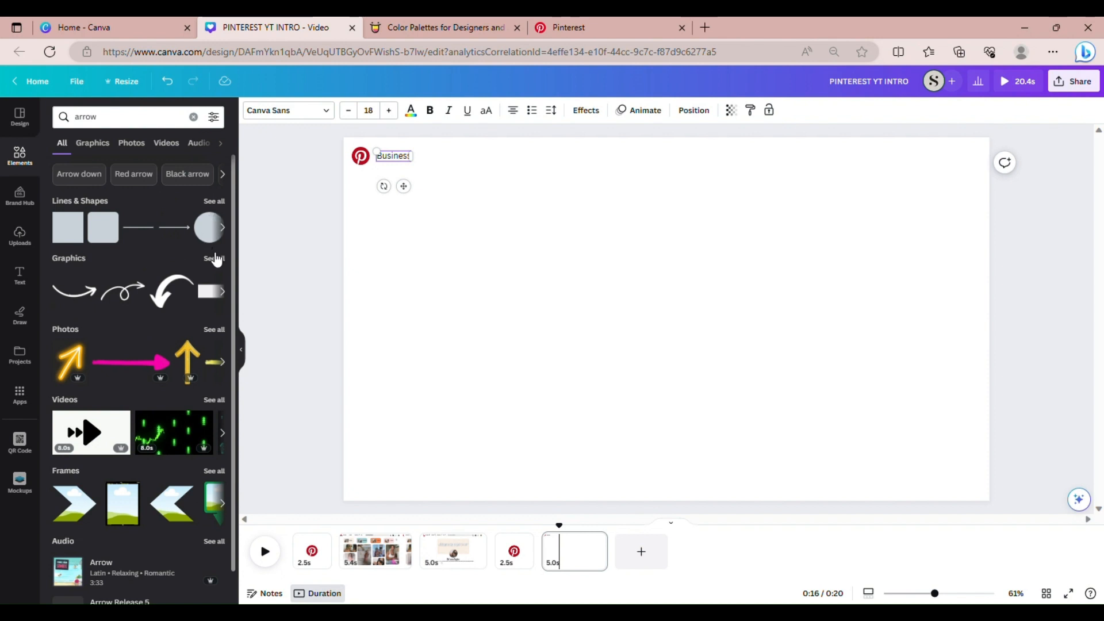
{"action": "left_click", "coordinate": [212, 268]}
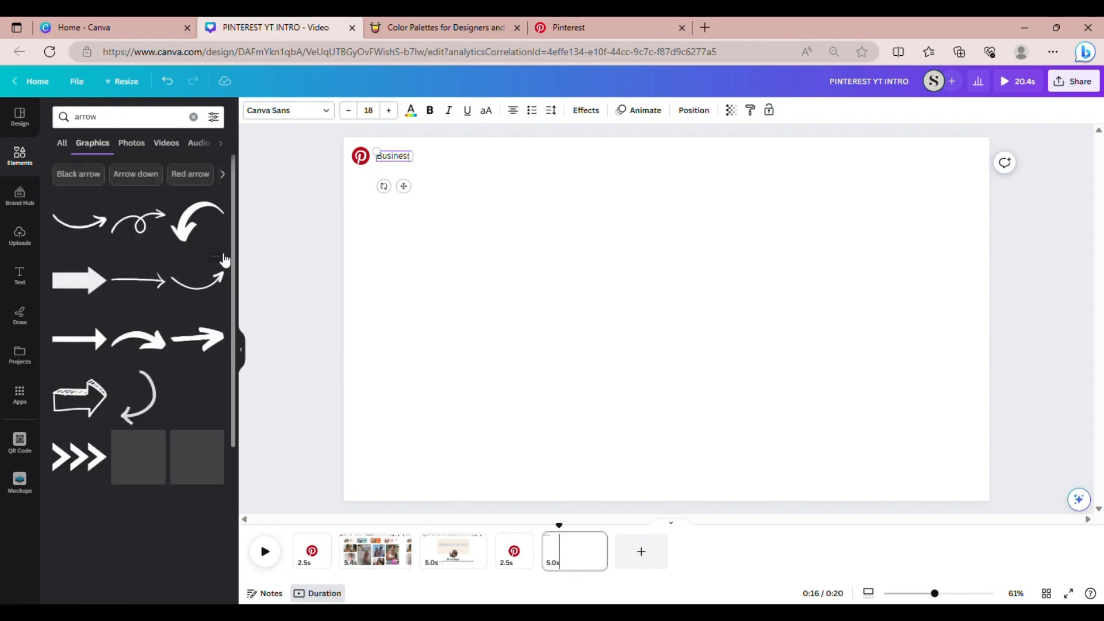
{"action": "left_click_drag", "start_coordinate": [233, 226], "coordinate": [223, 451]}
{"action": "scroll", "coordinate": [149, 460], "scroll_direction": "down", "scroll_amount": 1}
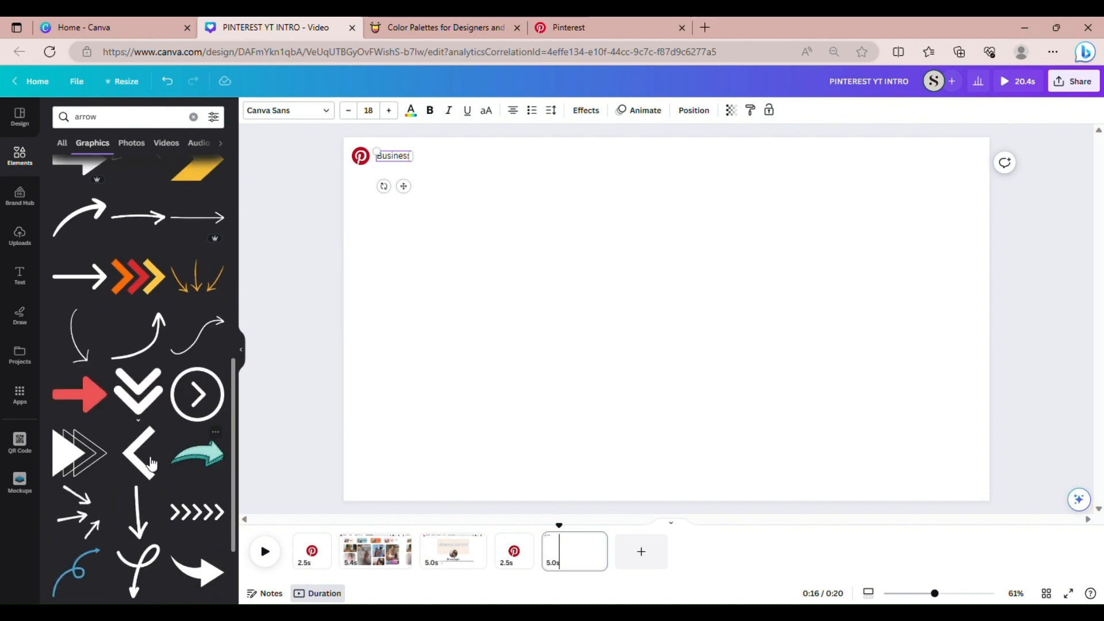
{"action": "left_click", "coordinate": [148, 464]}
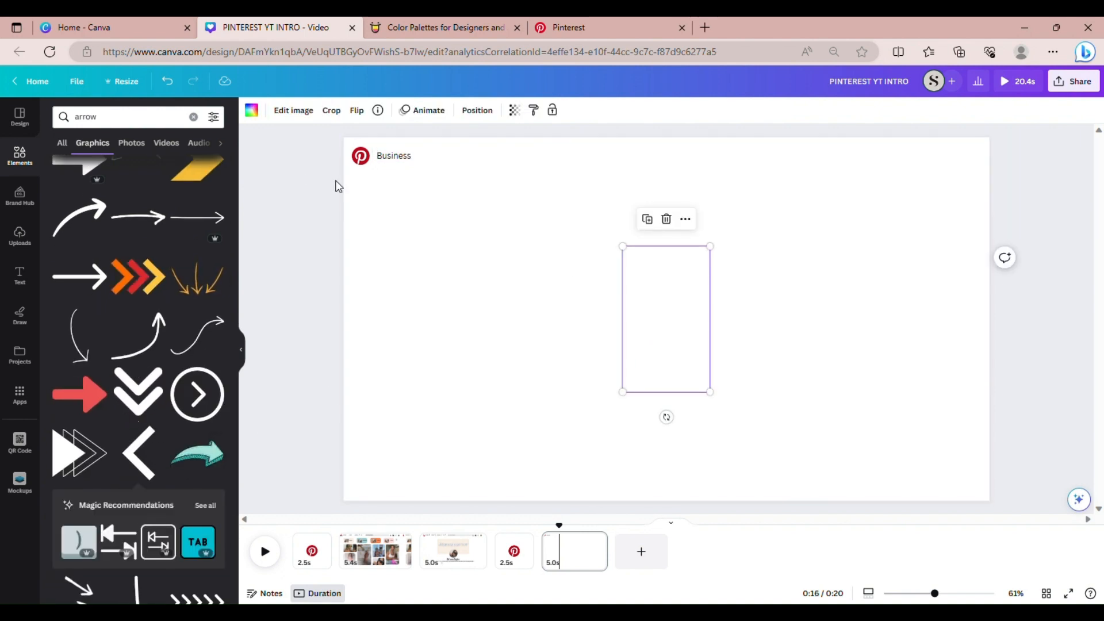
Make the chevron black, tiny and pointing down after Business, then select page 2's Create/Analytics/Ads
{"action": "left_click", "coordinate": [253, 112]}
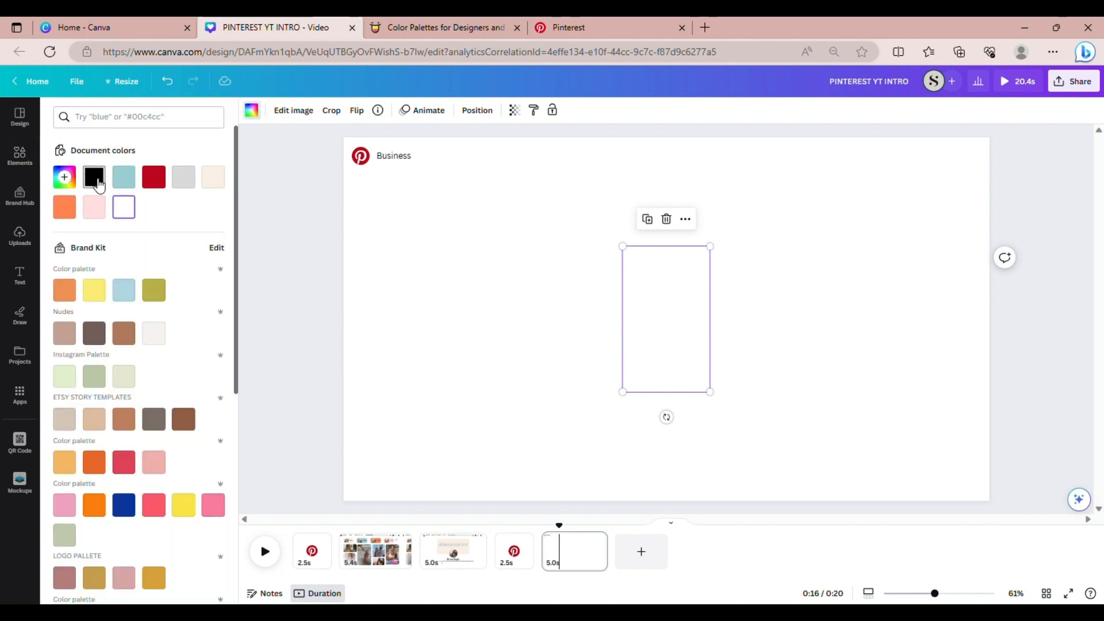
{"action": "left_click", "coordinate": [94, 177]}
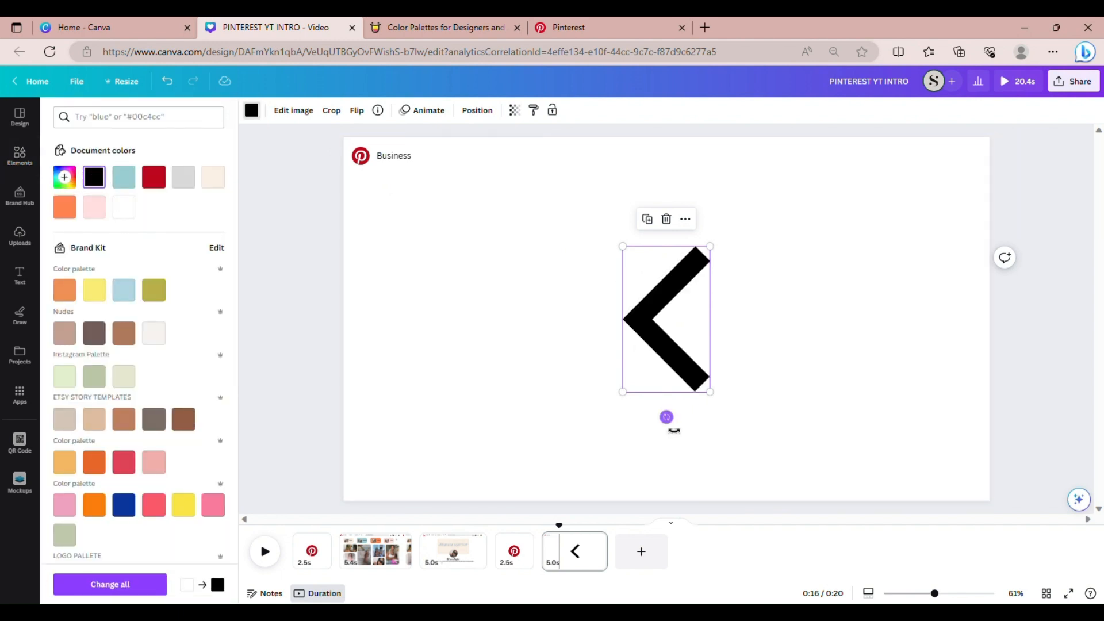
{"action": "left_click_drag", "start_coordinate": [673, 428], "coordinate": [757, 327]}
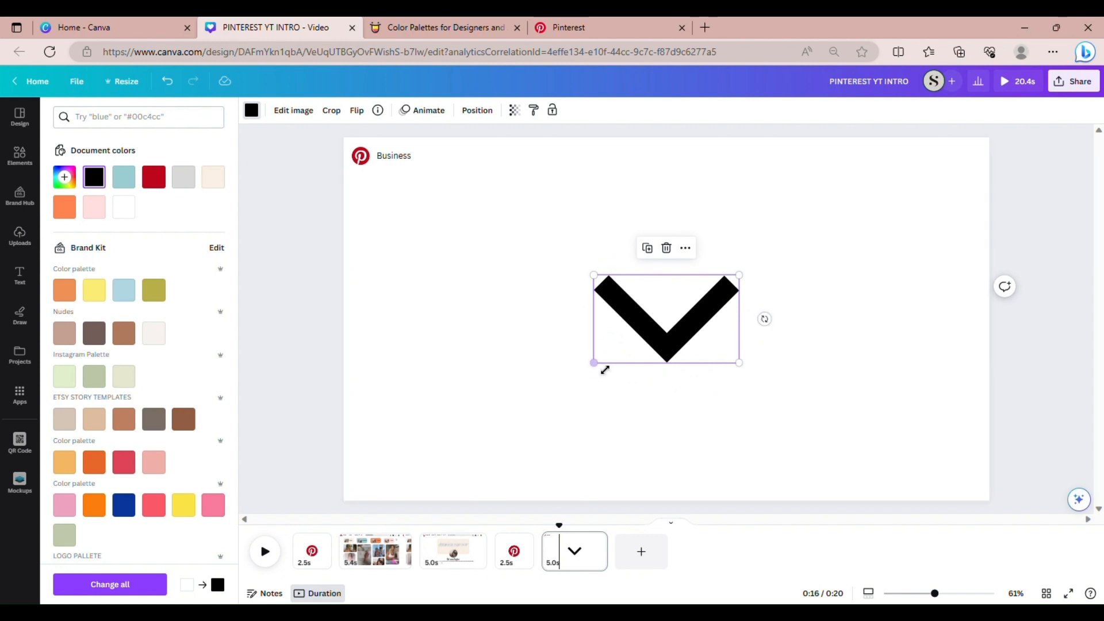
{"action": "left_click_drag", "start_coordinate": [599, 365], "coordinate": [438, 195]}
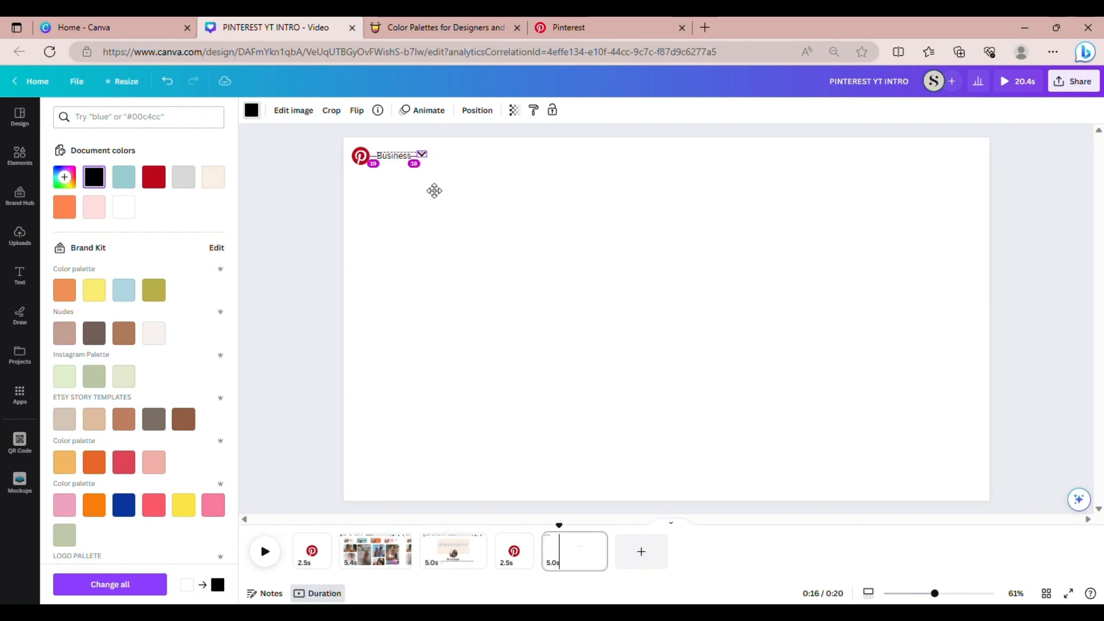
{"action": "left_click_drag", "start_coordinate": [434, 191], "coordinate": [430, 189]}
{"action": "left_click", "coordinate": [558, 252]}
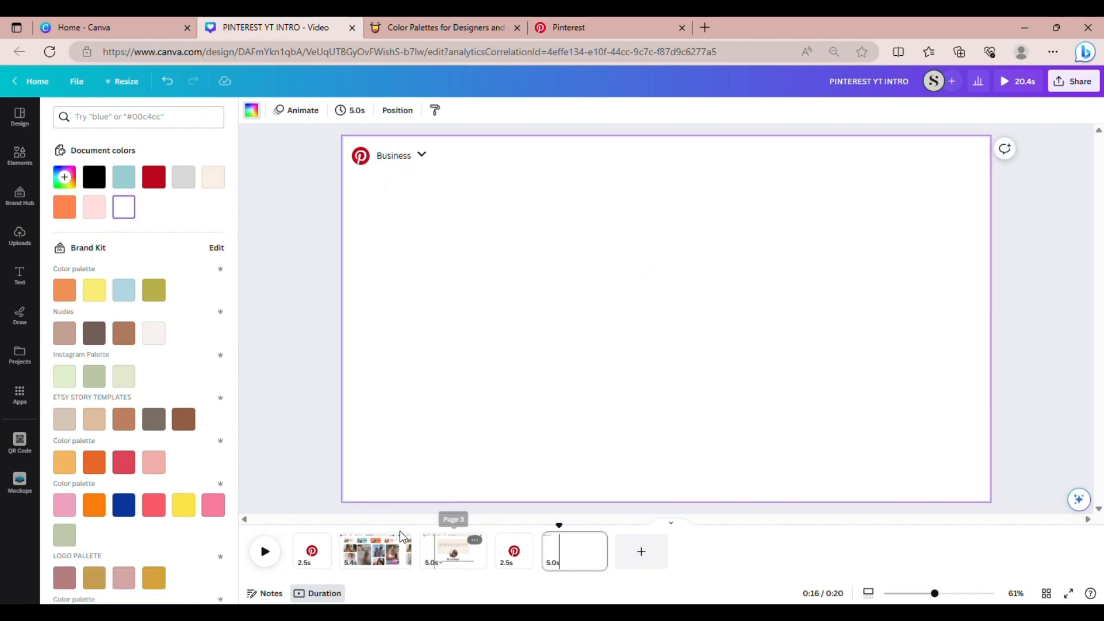
{"action": "left_click", "coordinate": [384, 554]}
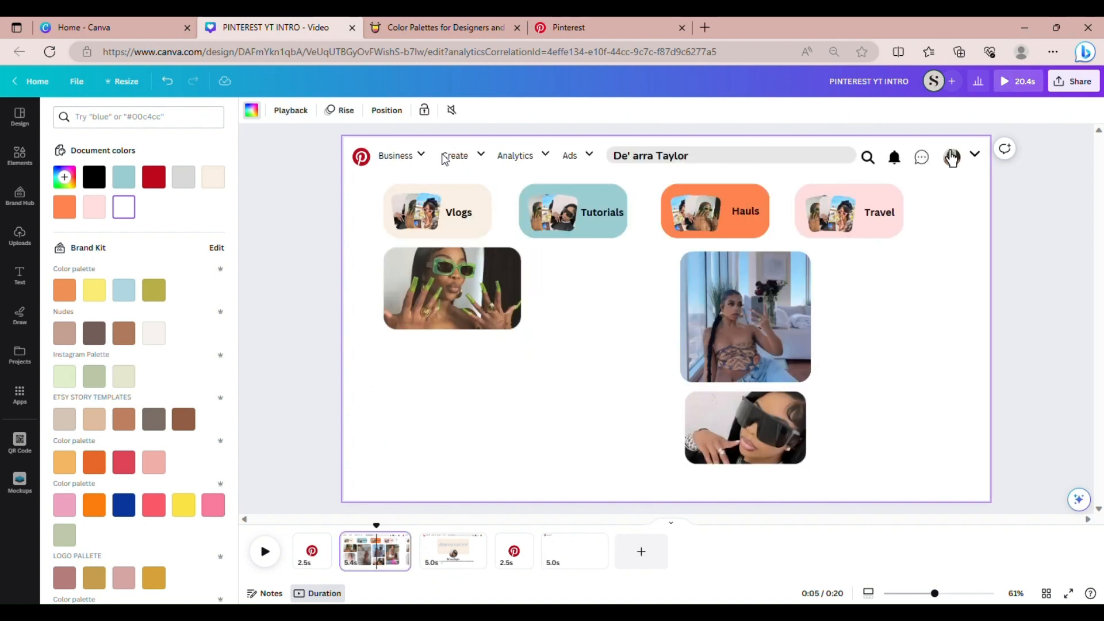
{"action": "left_click_drag", "start_coordinate": [502, 167], "coordinate": [595, 168]}
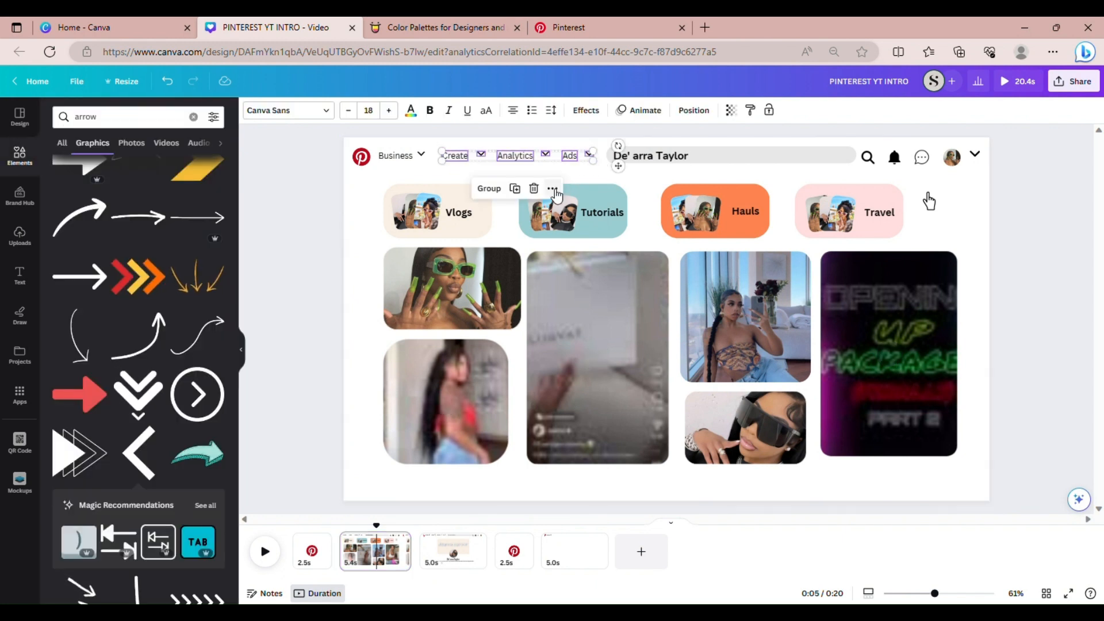
Copy the Create, Analytics and Ads group from page 2 and paste it onto page 5
{"action": "left_click", "coordinate": [552, 188]}
{"action": "left_click", "coordinate": [566, 222]}
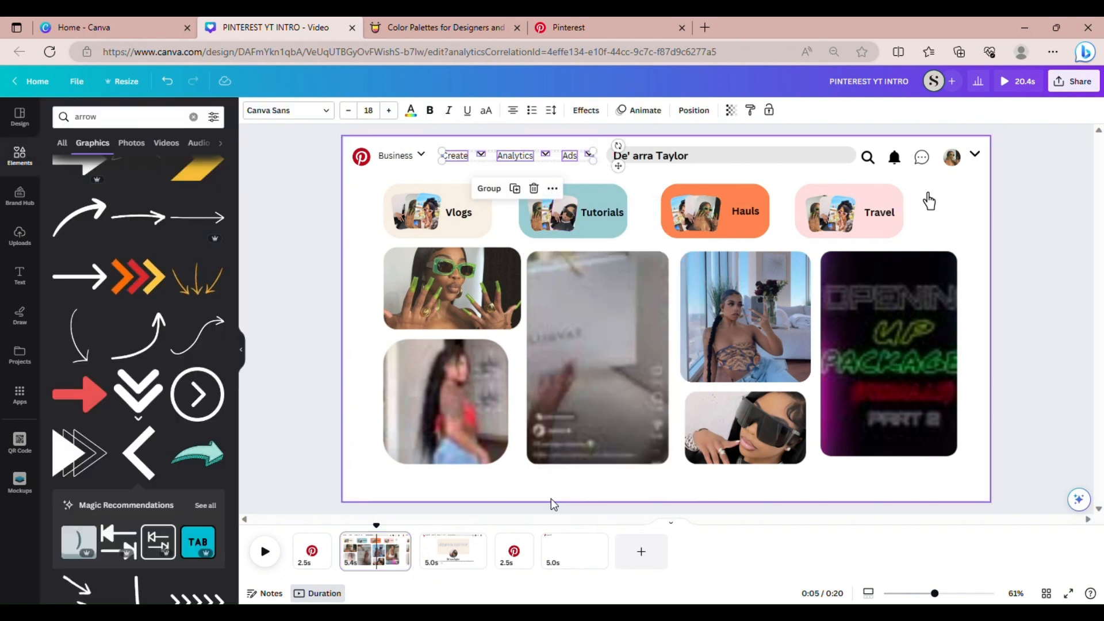
{"action": "left_click", "coordinate": [558, 551]}
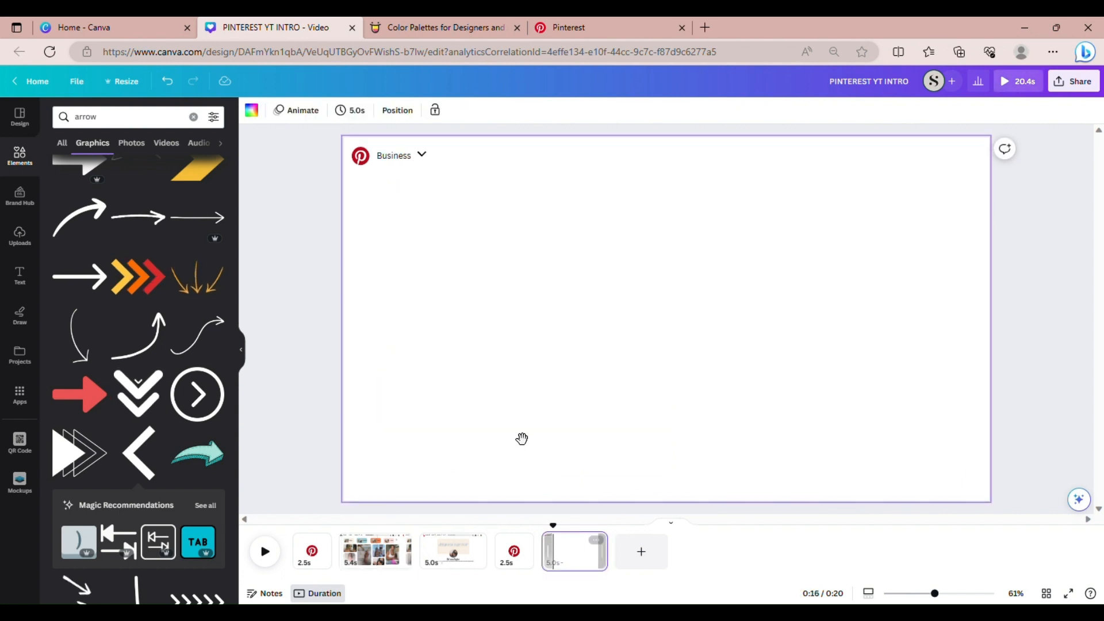
{"action": "right_click", "coordinate": [434, 174]}
{"action": "left_click", "coordinate": [440, 207]}
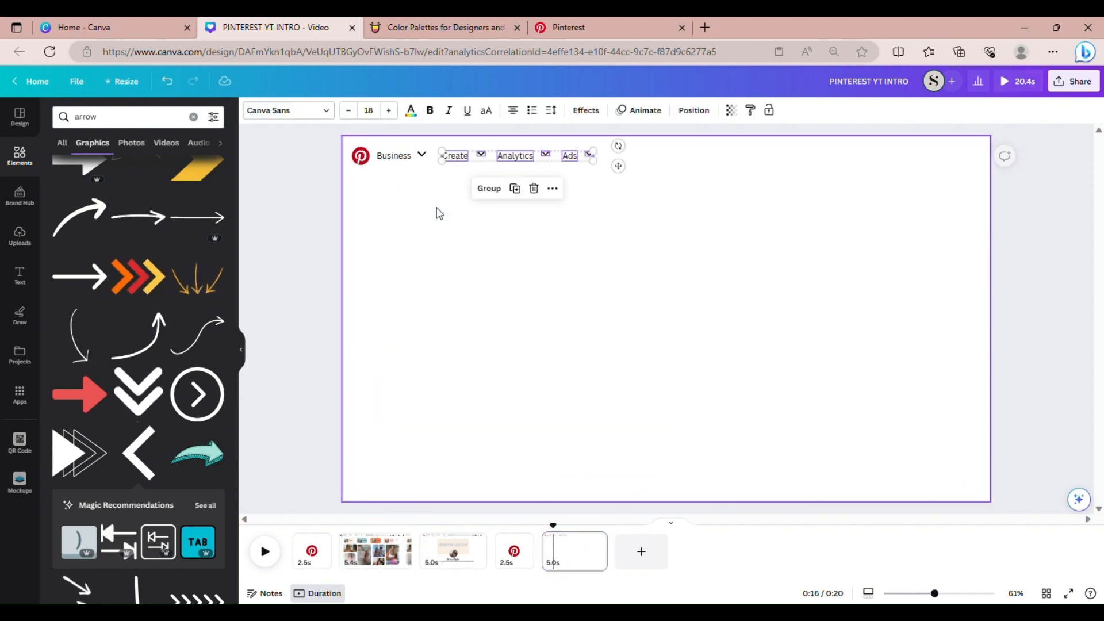
{"action": "left_click", "coordinate": [458, 202]}
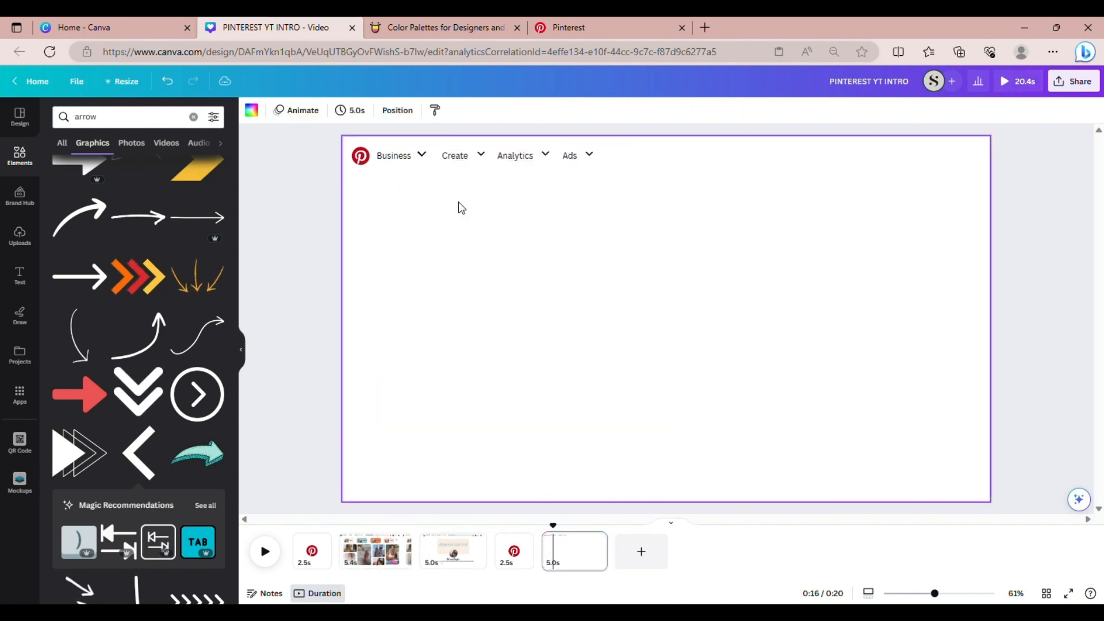
Slightly resize the Business chevron, adjust the nav row, and reset the Elements panel
{"action": "left_click", "coordinate": [423, 156]}
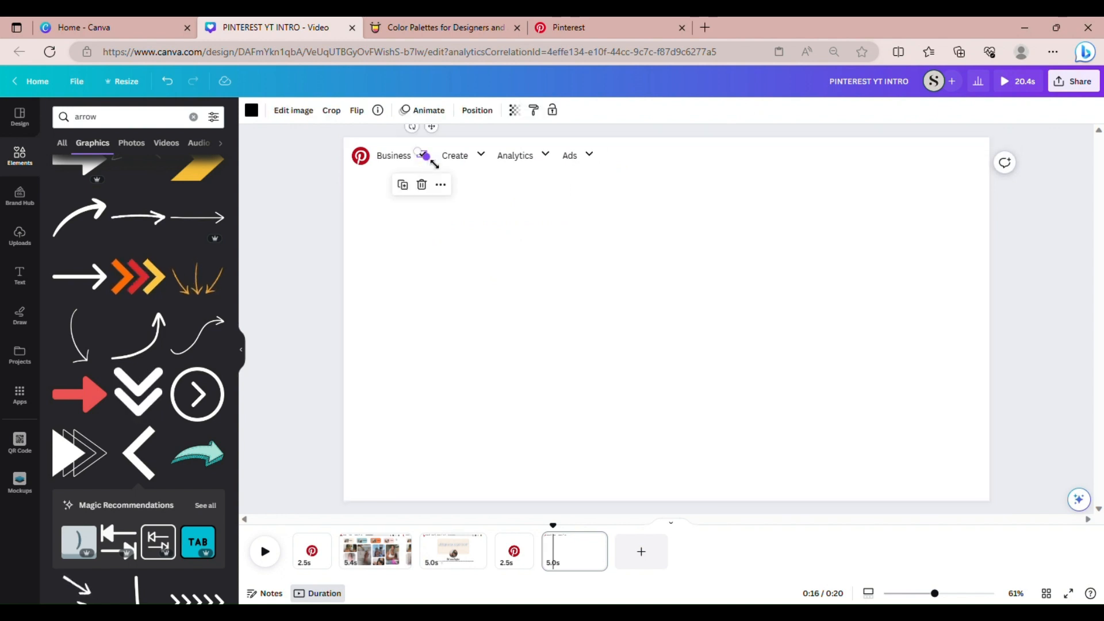
{"action": "left_click_drag", "start_coordinate": [434, 164], "coordinate": [432, 162]}
{"action": "left_click", "coordinate": [548, 216]}
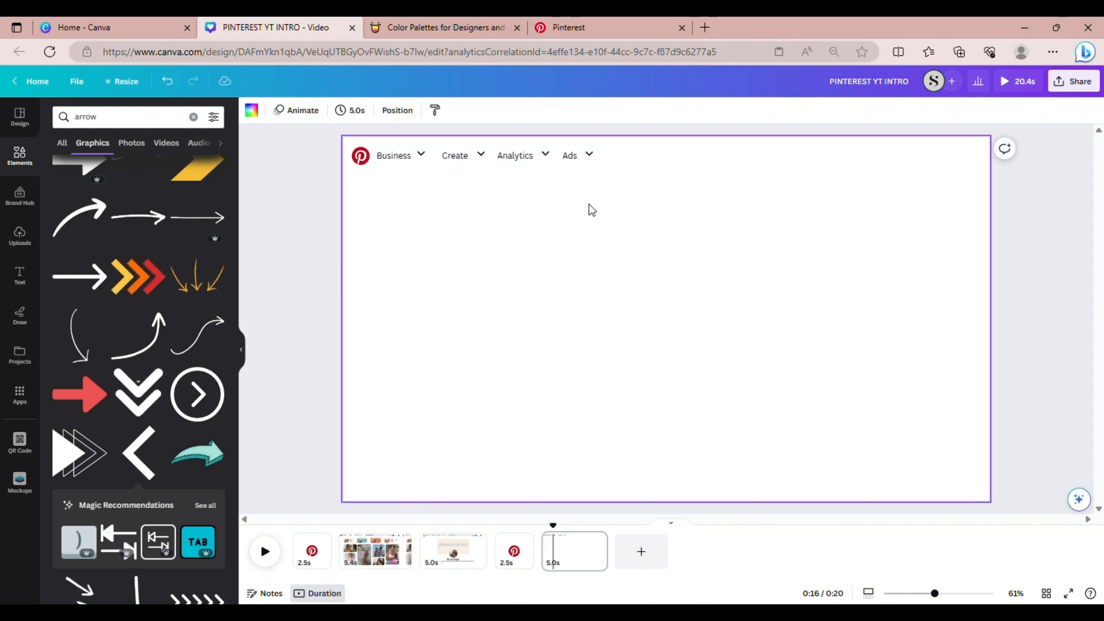
{"action": "left_click_drag", "start_coordinate": [610, 203], "coordinate": [451, 144]}
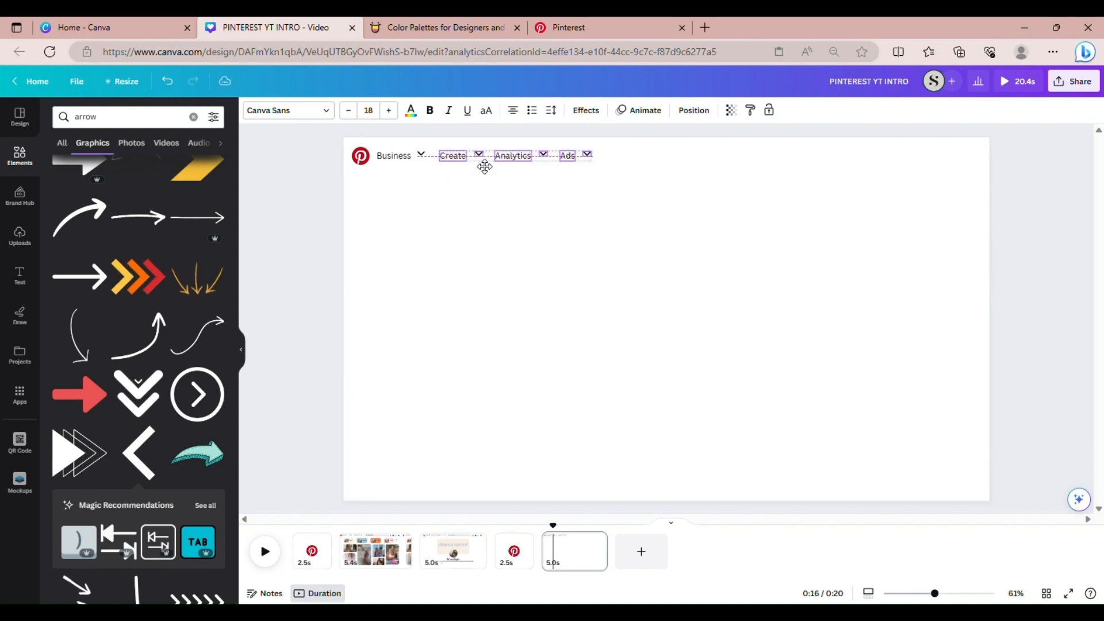
{"action": "left_click", "coordinate": [447, 195]}
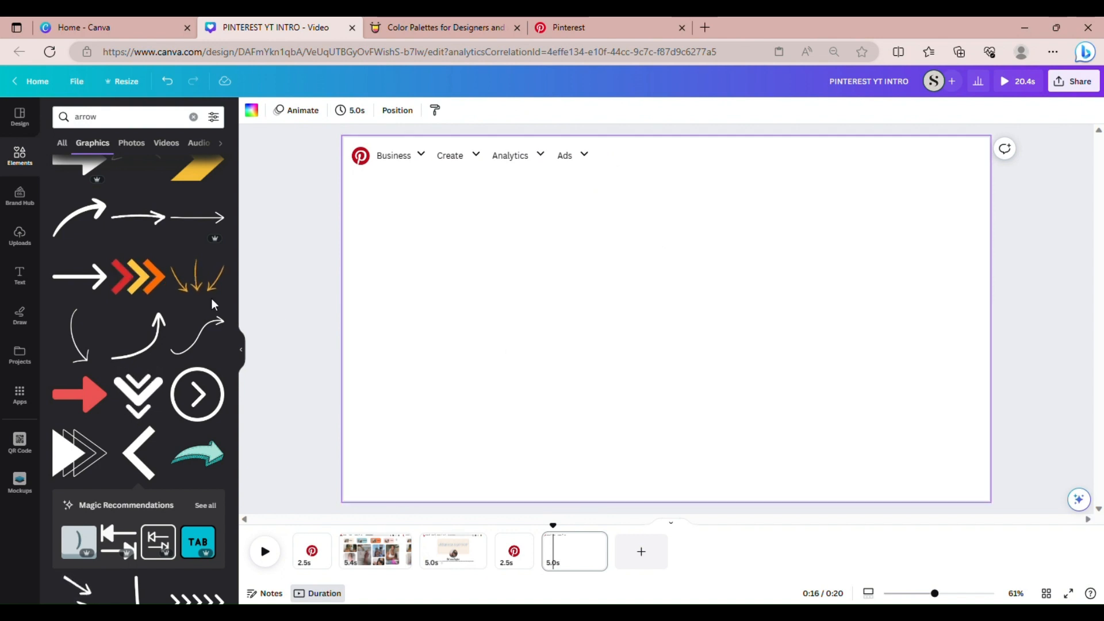
{"action": "left_click", "coordinate": [22, 172]}
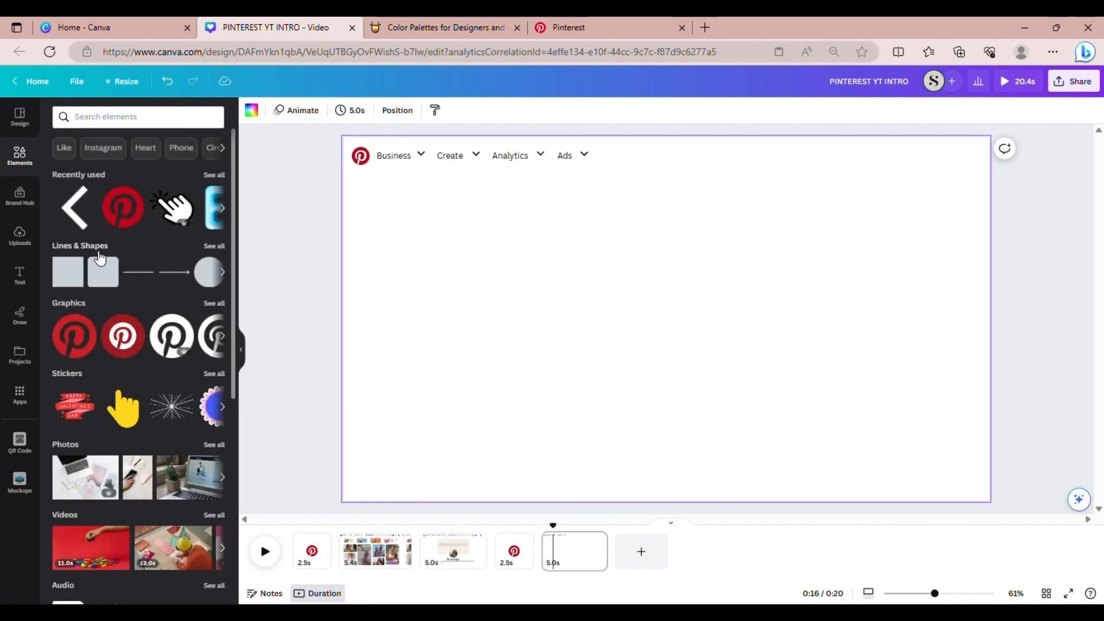
Add a rounded square, stretch it into a long bar near the top row, and fill it grey #d9d9d9
{"action": "left_click", "coordinate": [110, 281]}
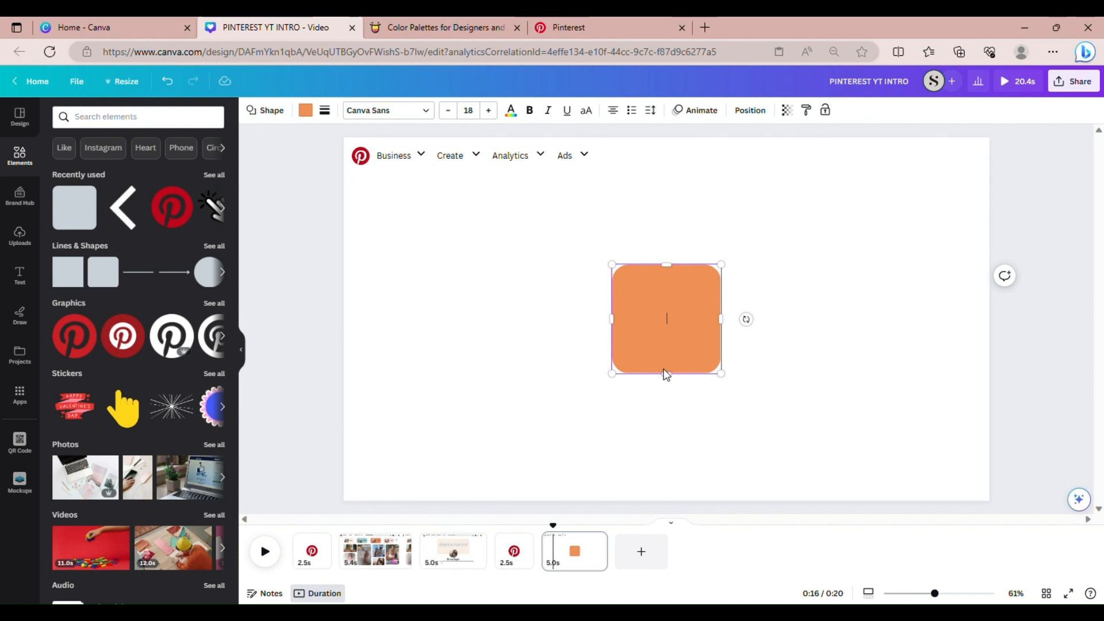
{"action": "left_click_drag", "start_coordinate": [671, 380], "coordinate": [662, 286]}
{"action": "left_click_drag", "start_coordinate": [730, 284], "coordinate": [874, 283]}
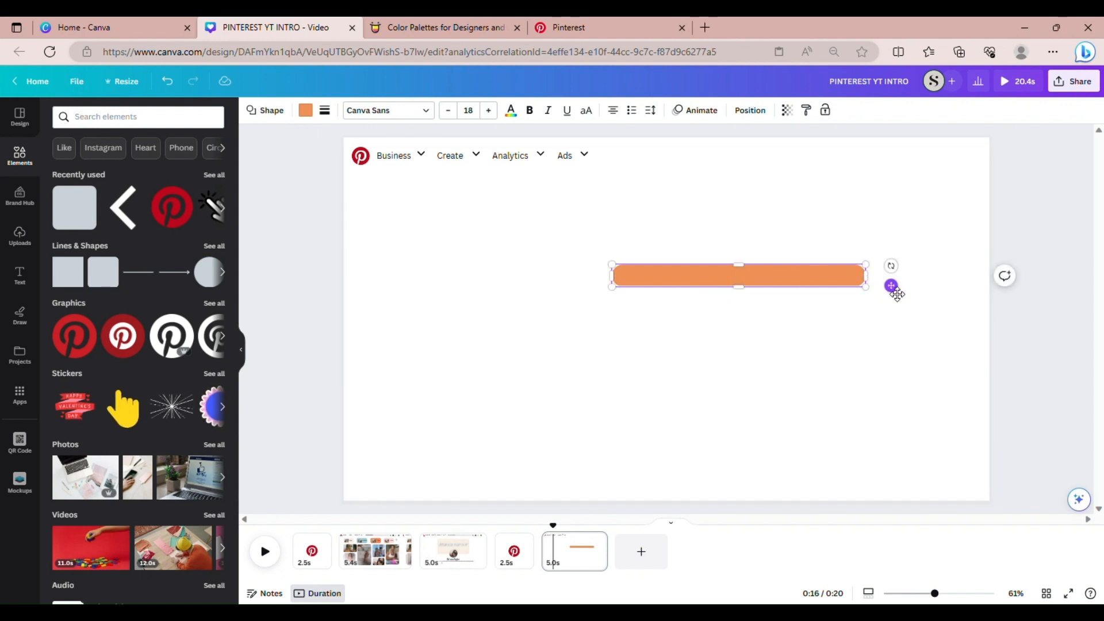
{"action": "left_click_drag", "start_coordinate": [891, 285], "coordinate": [882, 175]}
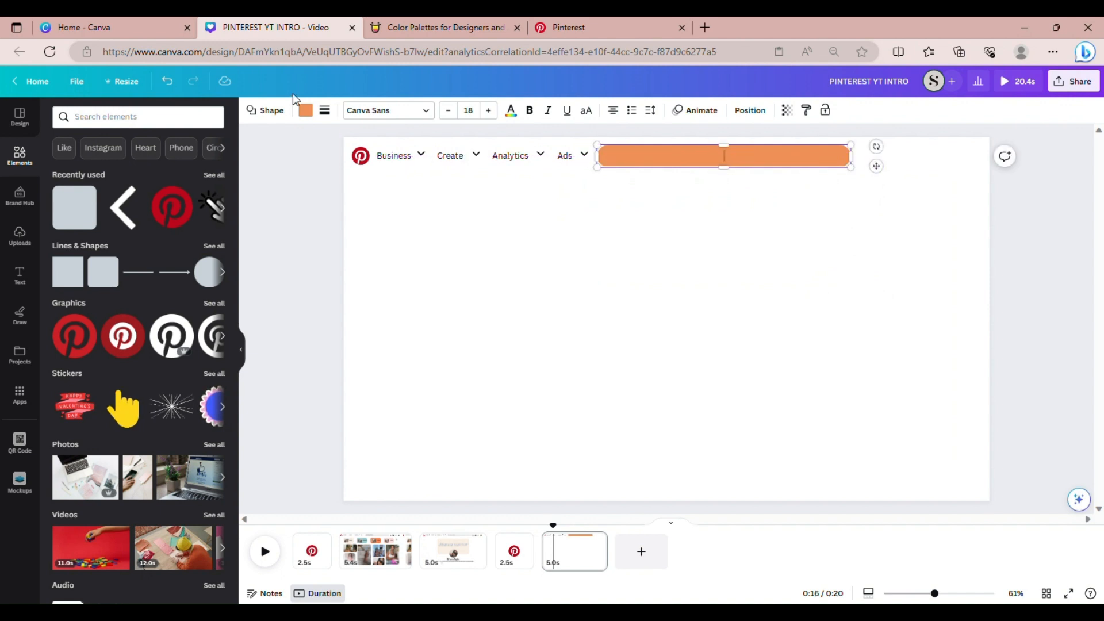
{"action": "left_click", "coordinate": [305, 110]}
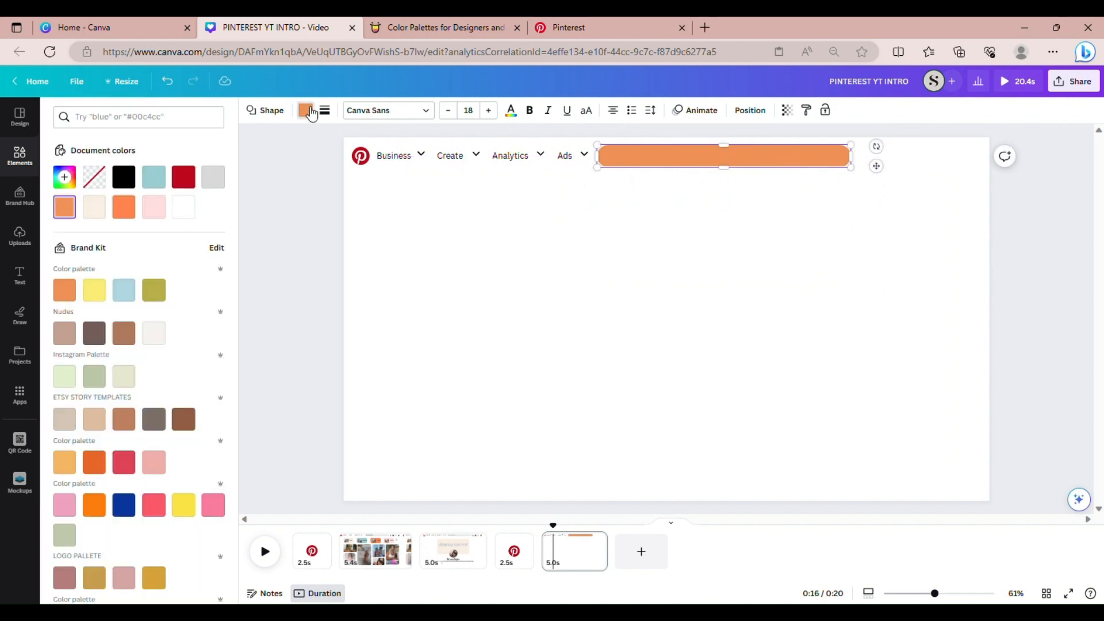
{"action": "left_click", "coordinate": [224, 181]}
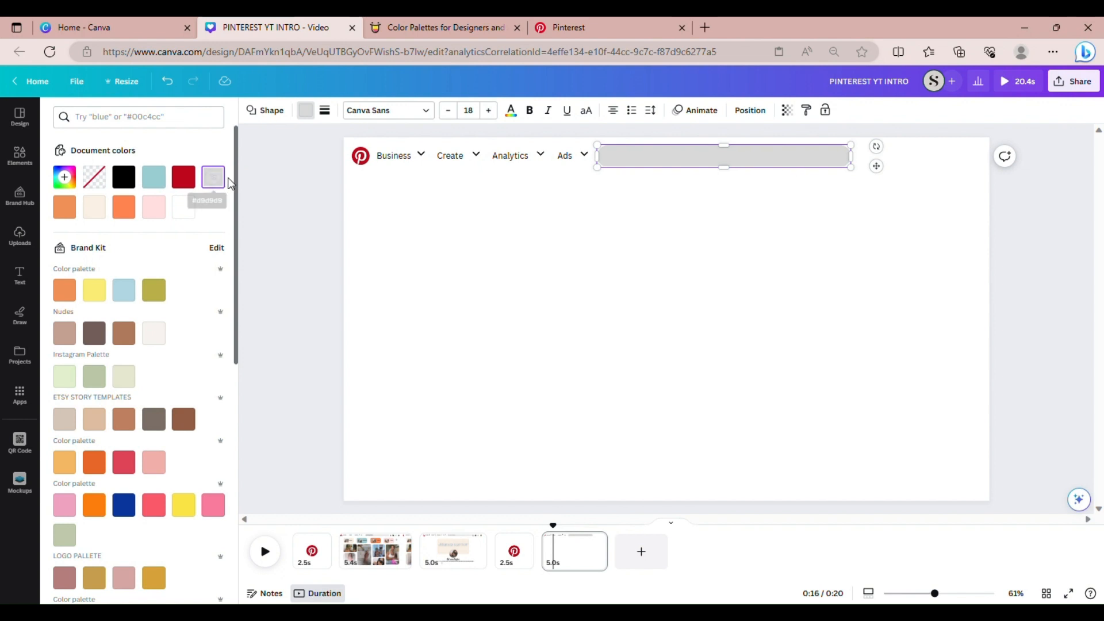
Line up the Business–Ads menu labels with the grey search bar
{"action": "scroll", "coordinate": [211, 323], "scroll_direction": "down", "scroll_amount": 5}
{"action": "scroll", "coordinate": [207, 339], "scroll_direction": "down", "scroll_amount": 4}
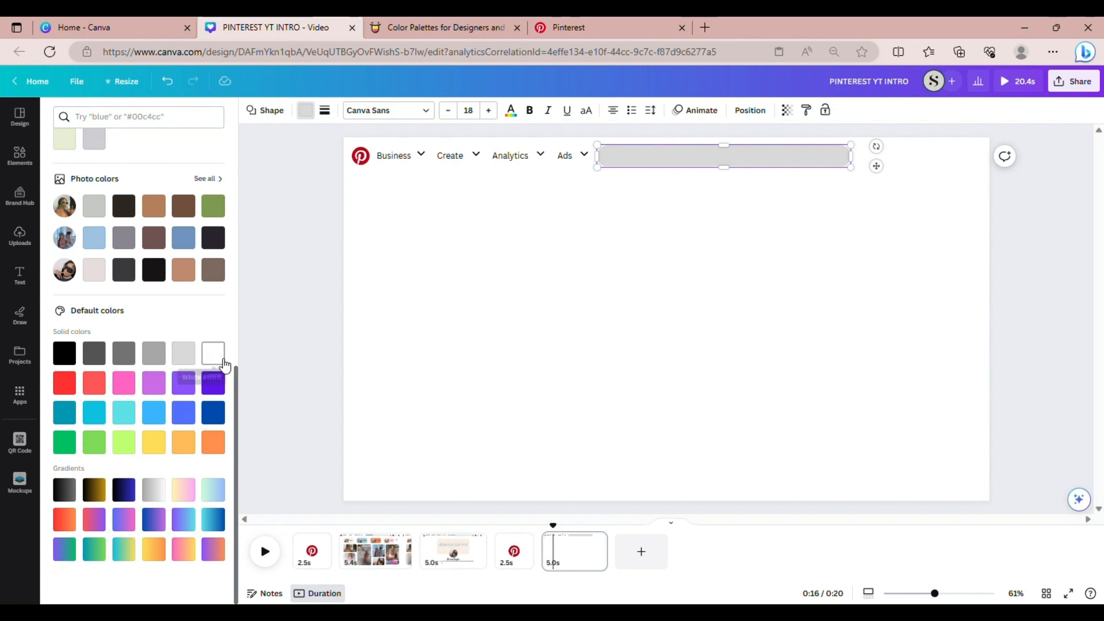
{"action": "left_click_drag", "start_coordinate": [235, 378], "coordinate": [291, 123]}
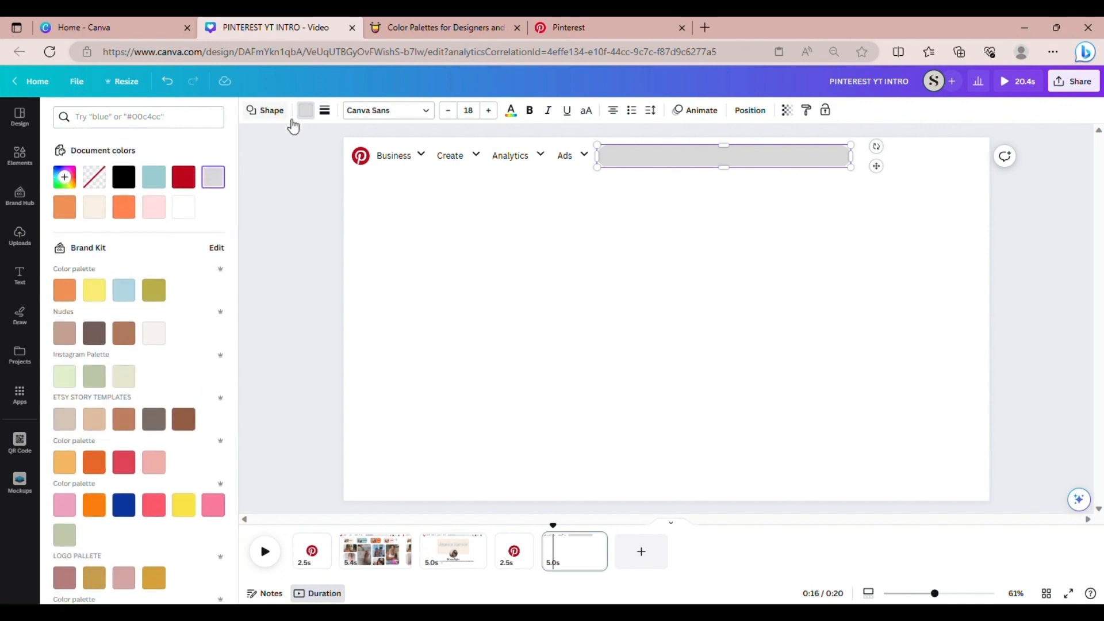
{"action": "left_click", "coordinate": [704, 236]}
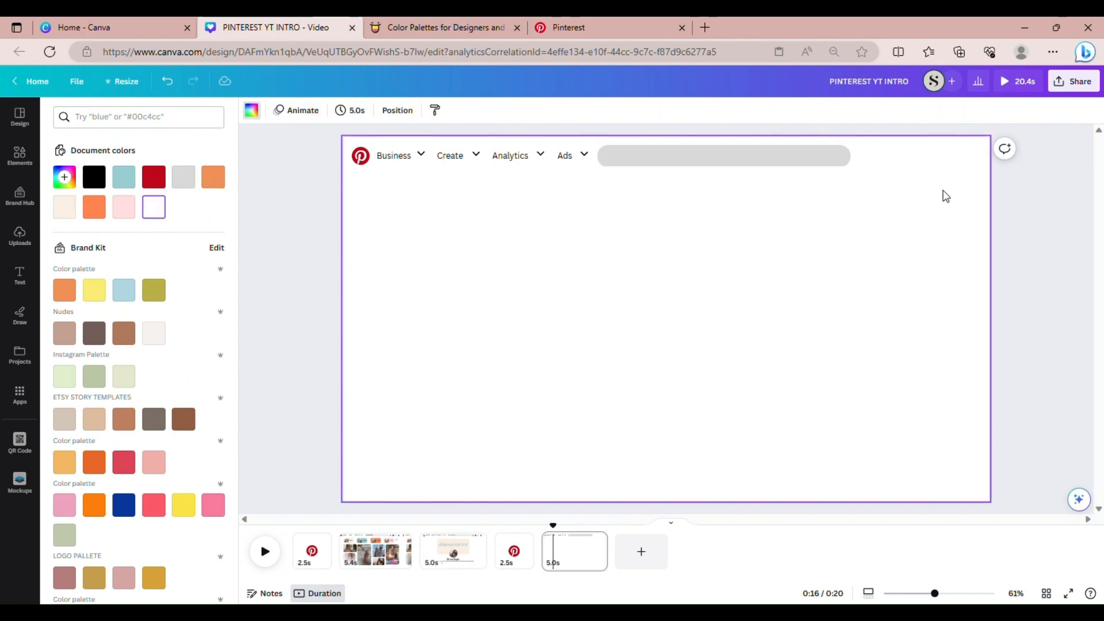
{"action": "left_click_drag", "start_coordinate": [816, 189], "coordinate": [437, 143]}
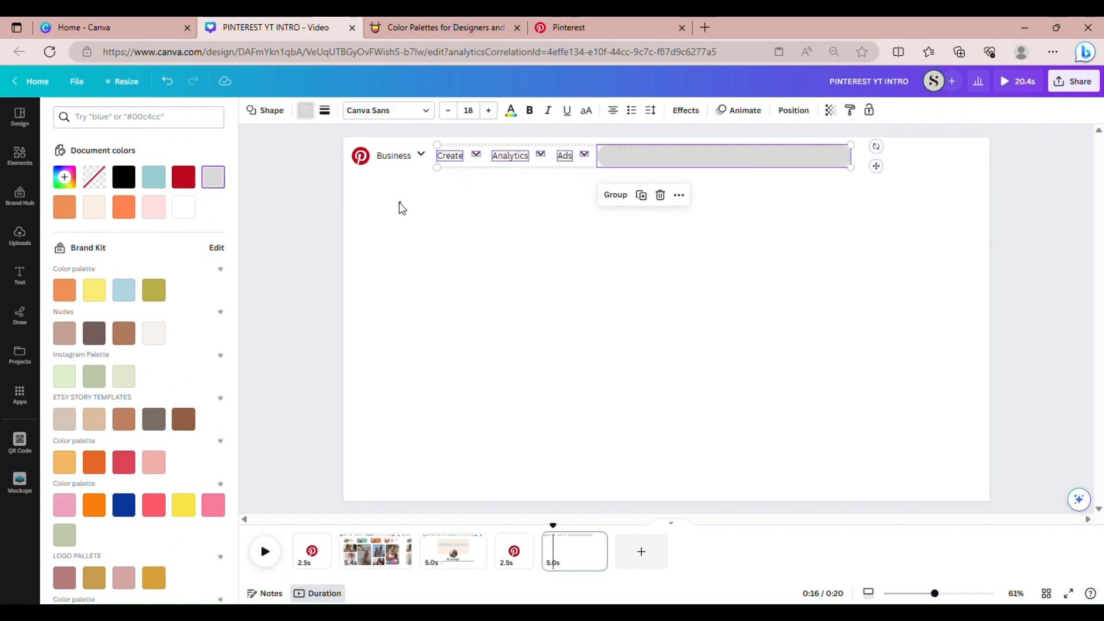
{"action": "left_click", "coordinate": [364, 195]}
{"action": "left_click_drag", "start_coordinate": [357, 185], "coordinate": [551, 160]}
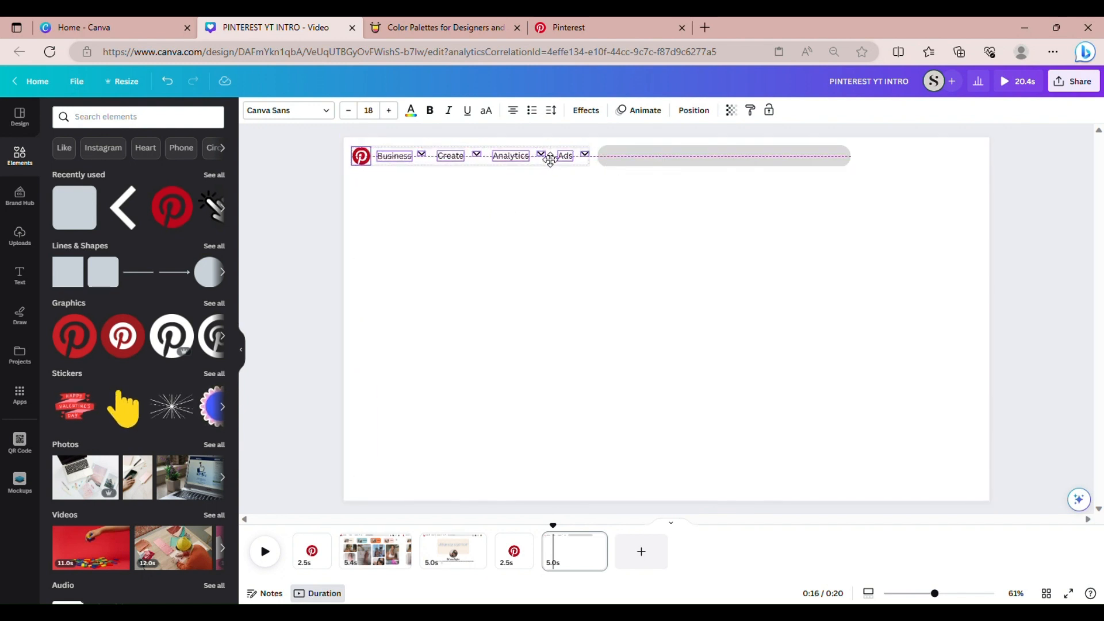
{"action": "left_click_drag", "start_coordinate": [550, 160], "coordinate": [550, 160]}
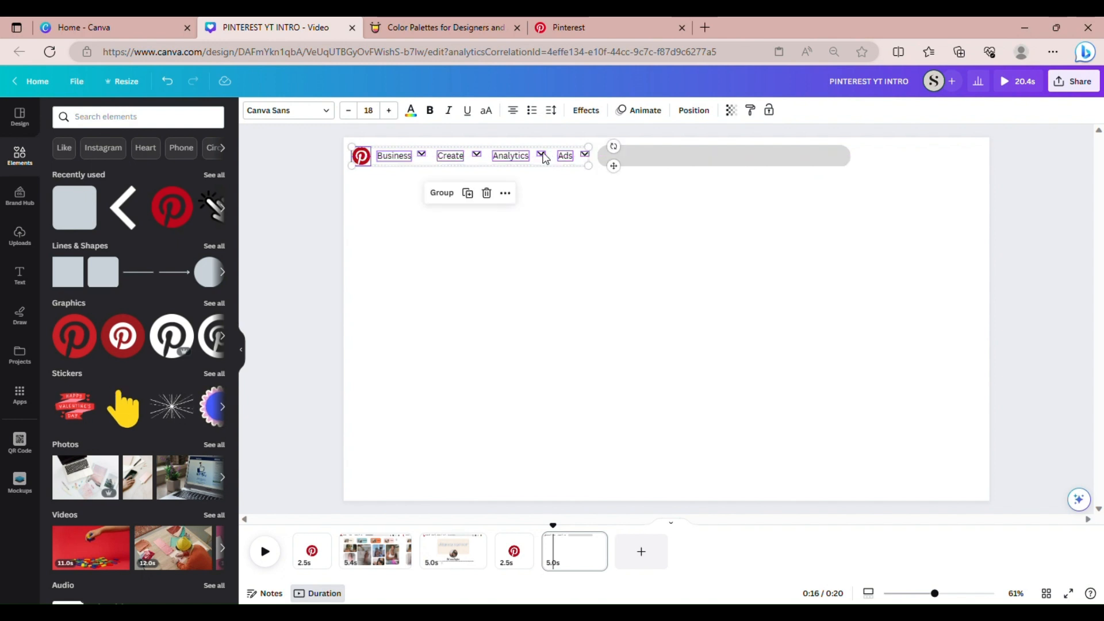
{"action": "left_click", "coordinate": [678, 235]}
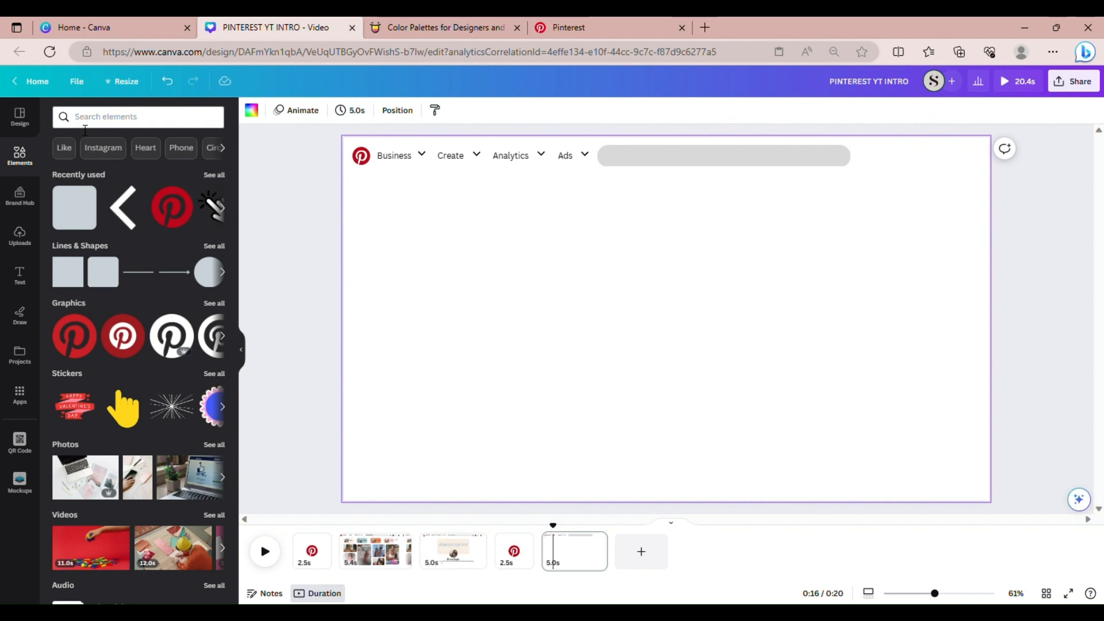
Add a magnifier graphic from the 'search' results, sized 63×63, after the grey bar
{"action": "left_click", "coordinate": [134, 122]}
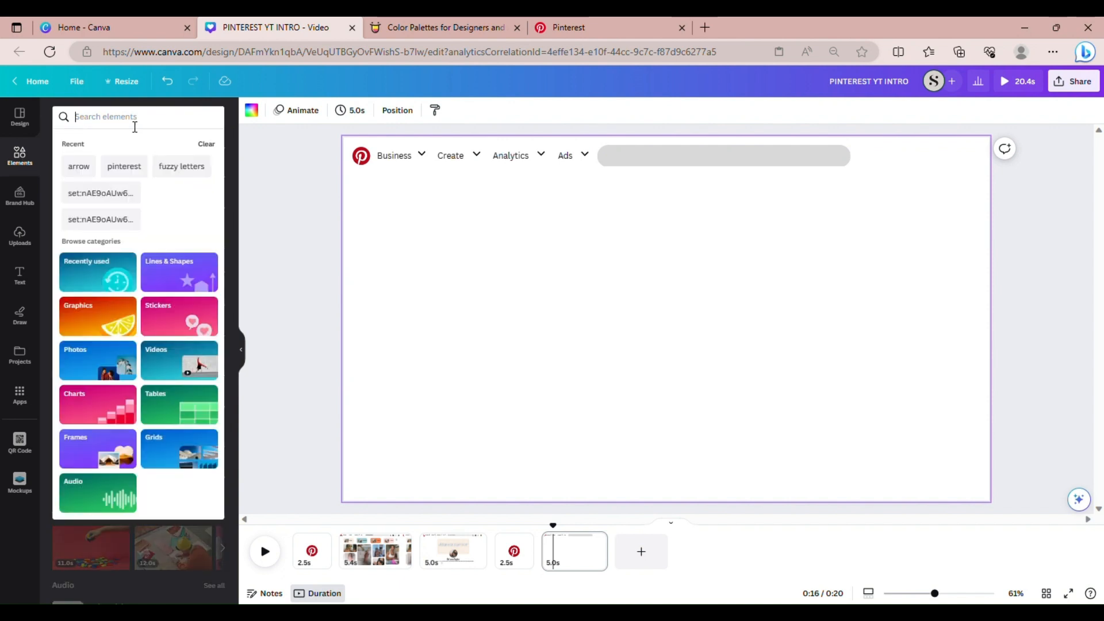
{"action": "type", "text": "search"}
{"action": "key", "text": "Return"}
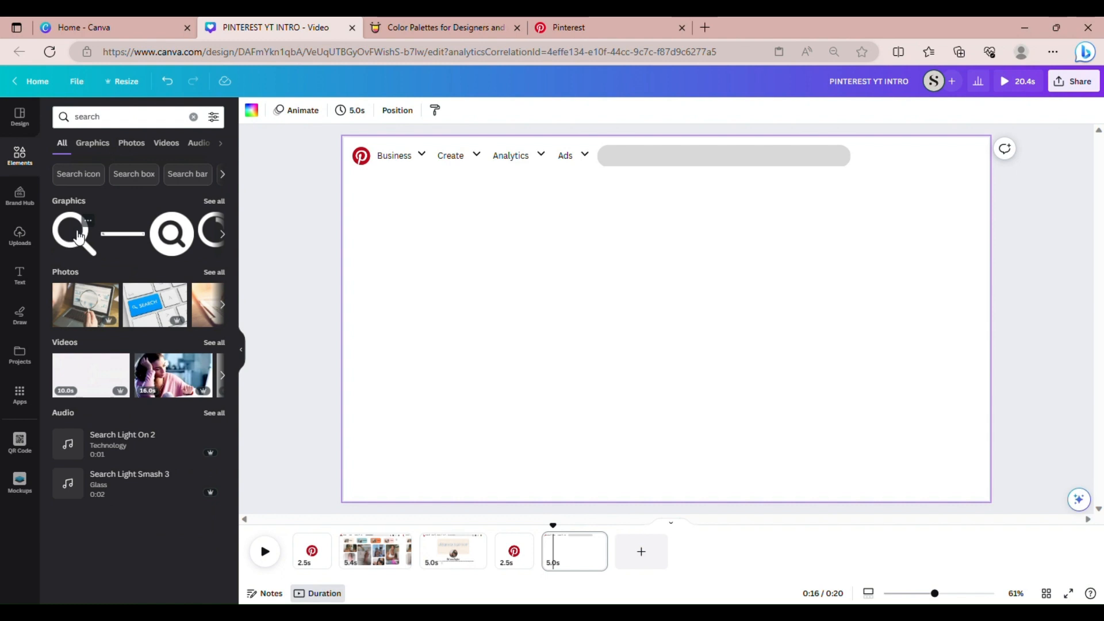
{"action": "left_click", "coordinate": [86, 236]}
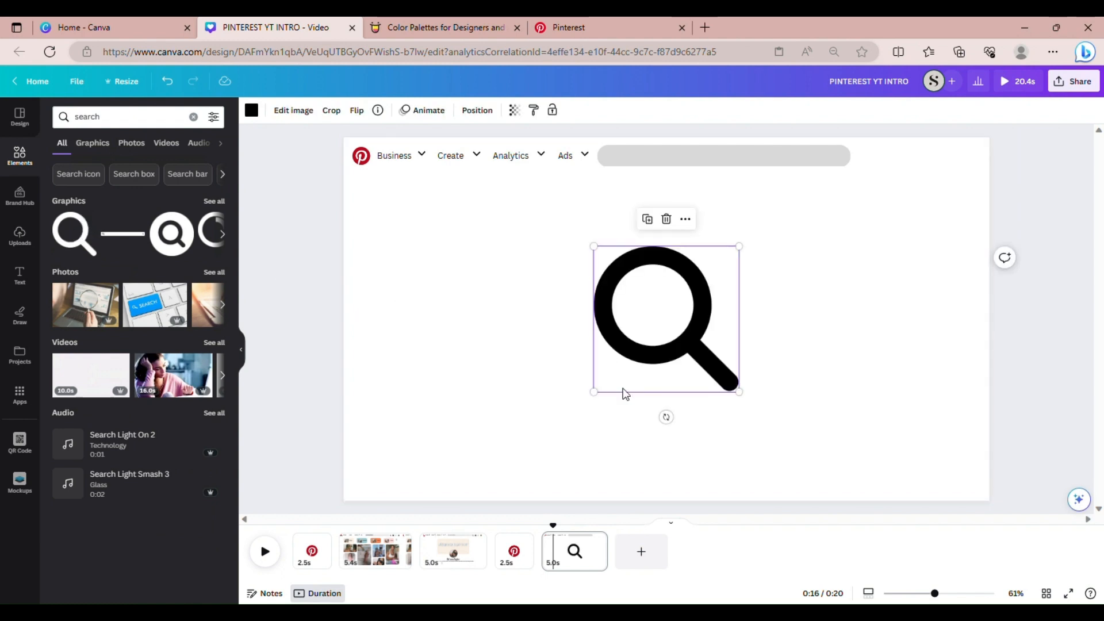
{"action": "left_click_drag", "start_coordinate": [594, 392], "coordinate": [887, 195]}
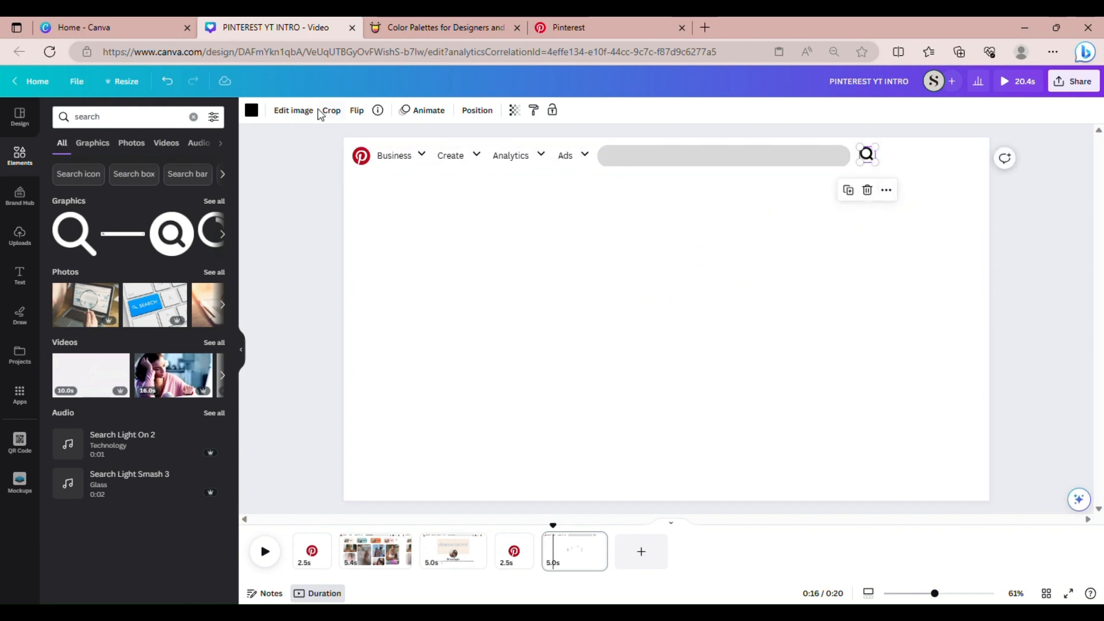
Clear the element search and glance at the finished profile page before returning
{"action": "left_click", "coordinate": [202, 117]}
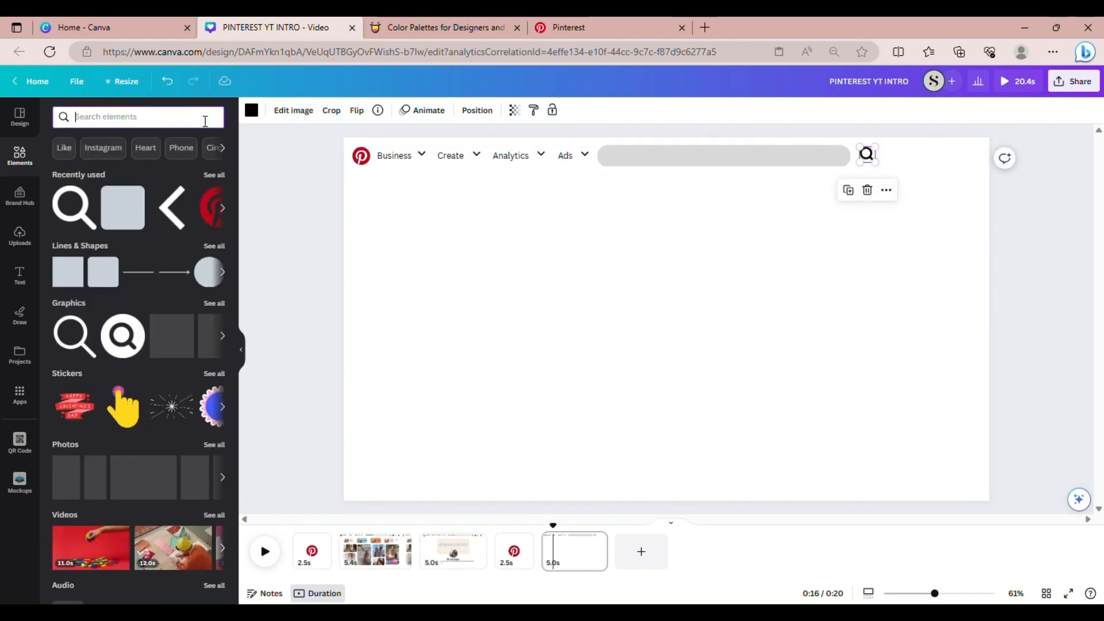
{"action": "left_click", "coordinate": [382, 572]}
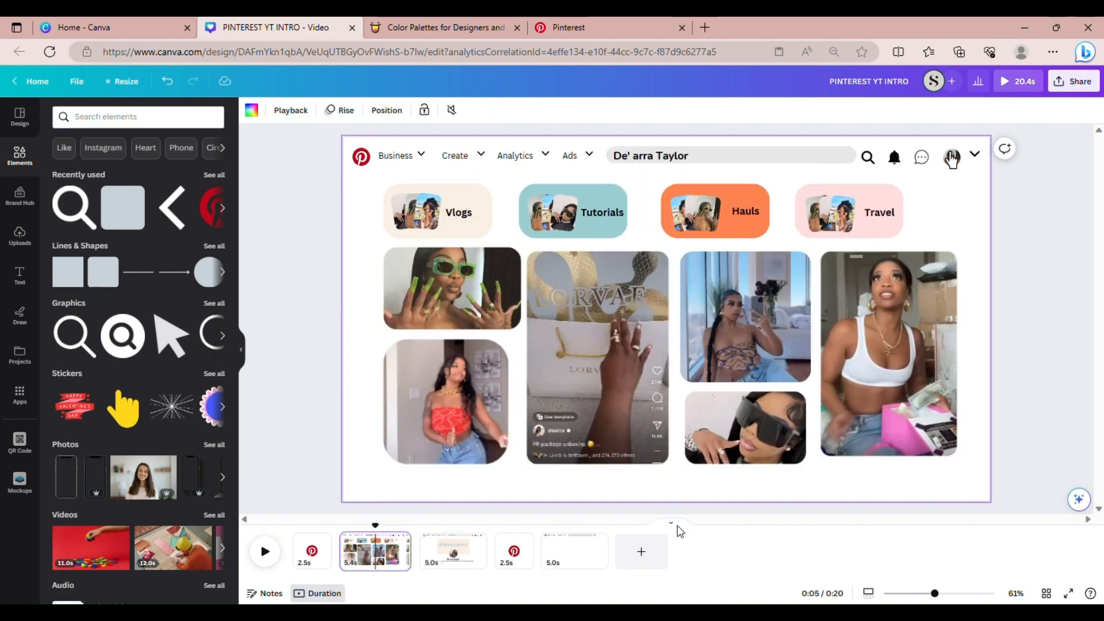
{"action": "left_click", "coordinate": [581, 555]}
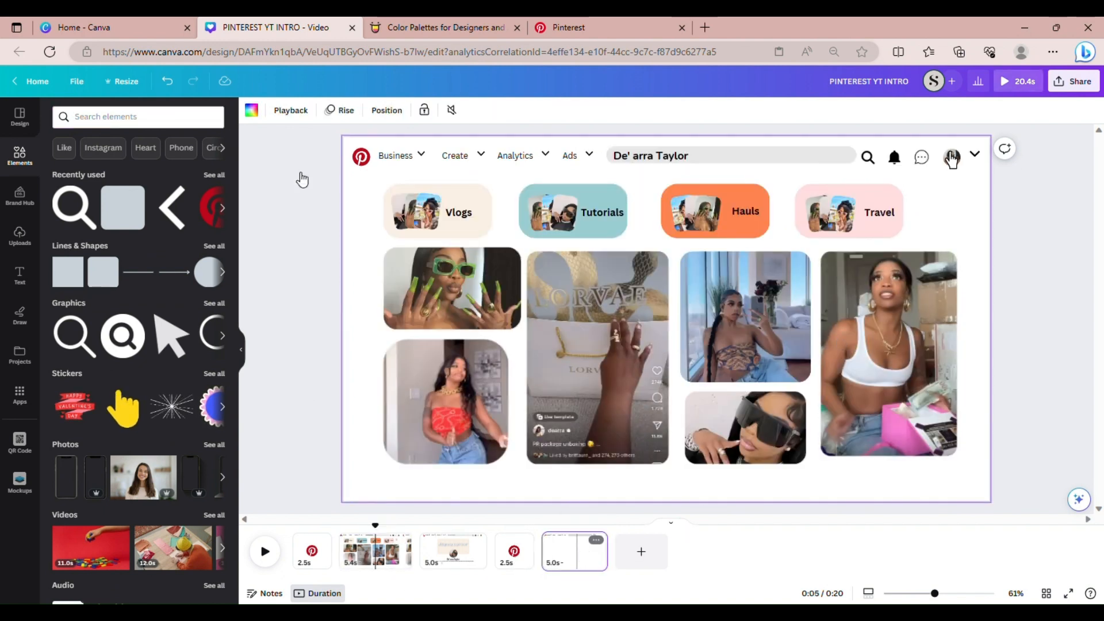
Add a bell graphic from the 'bell' search, about 48×57, right beside the magnifier
{"action": "left_click", "coordinate": [107, 118]}
{"action": "type", "text": "bel"}
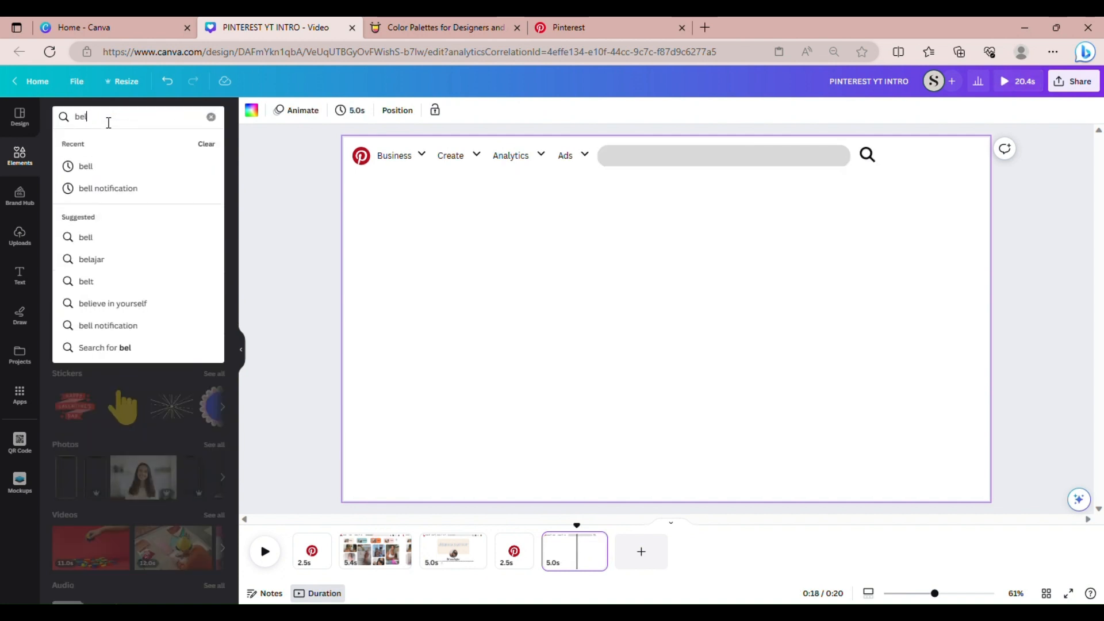
{"action": "type", "text": "l"}
{"action": "key", "text": "Return"}
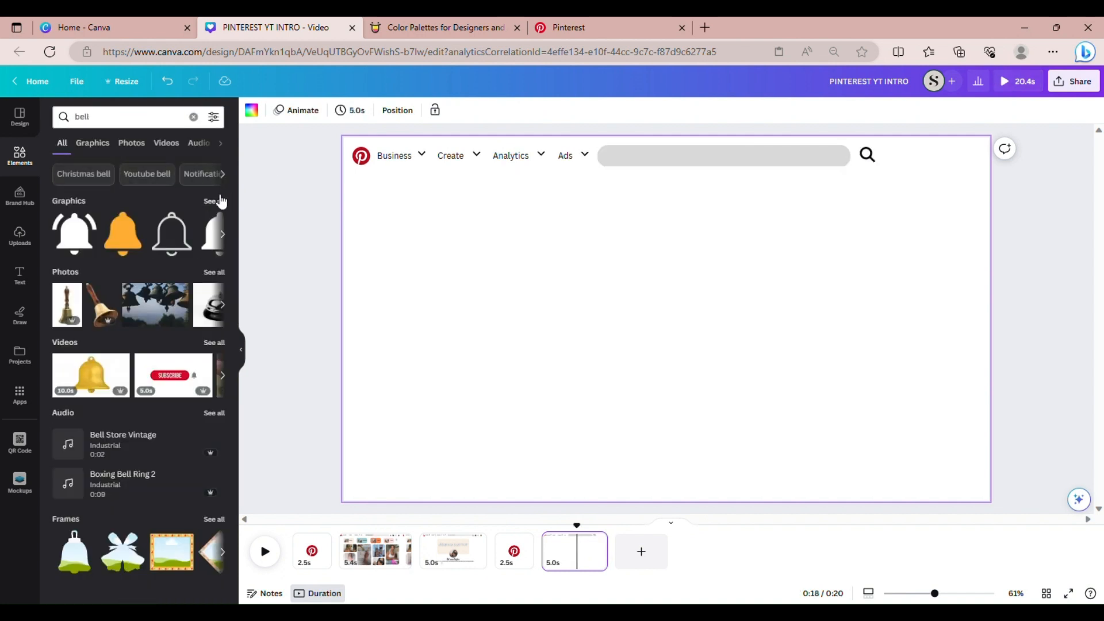
{"action": "left_click", "coordinate": [218, 200]}
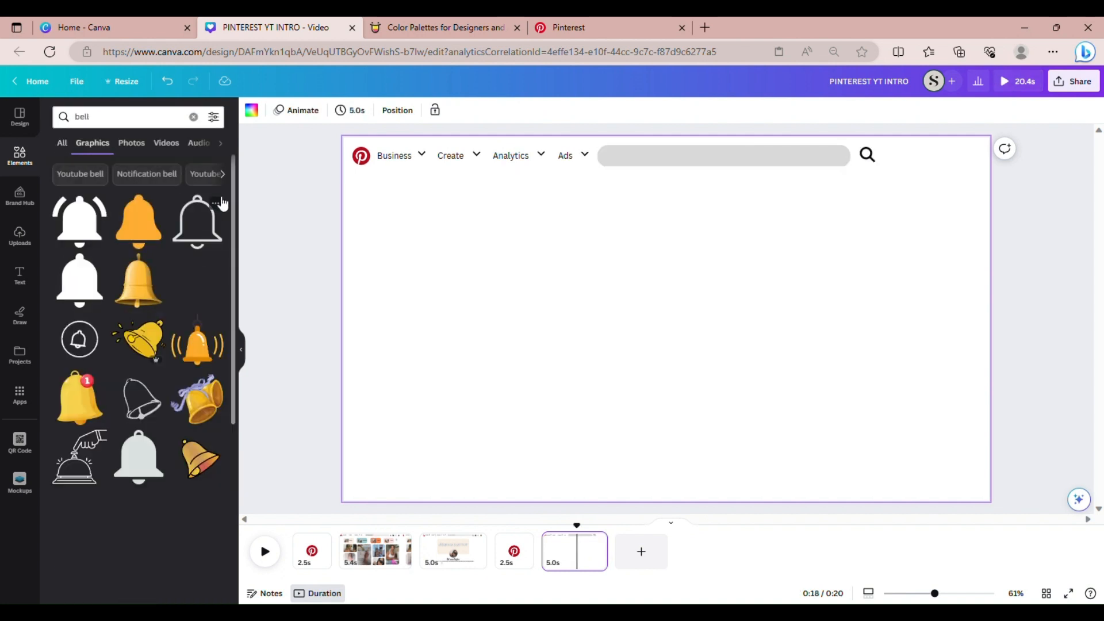
{"action": "left_click", "coordinate": [86, 295]}
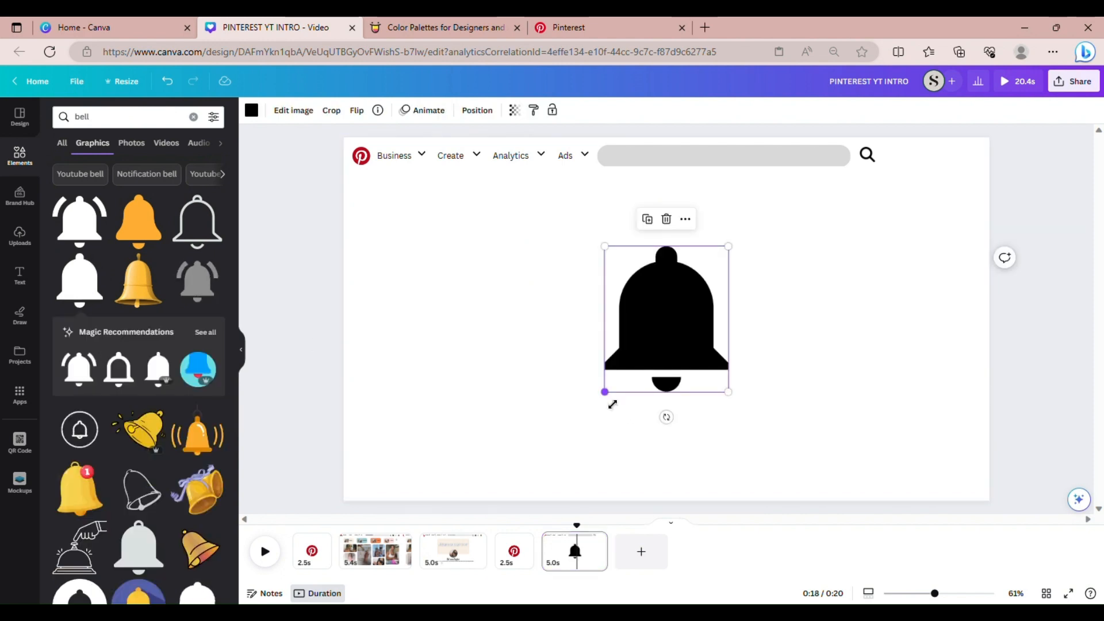
{"action": "left_click_drag", "start_coordinate": [613, 405], "coordinate": [903, 199]}
{"action": "left_click", "coordinate": [889, 238]}
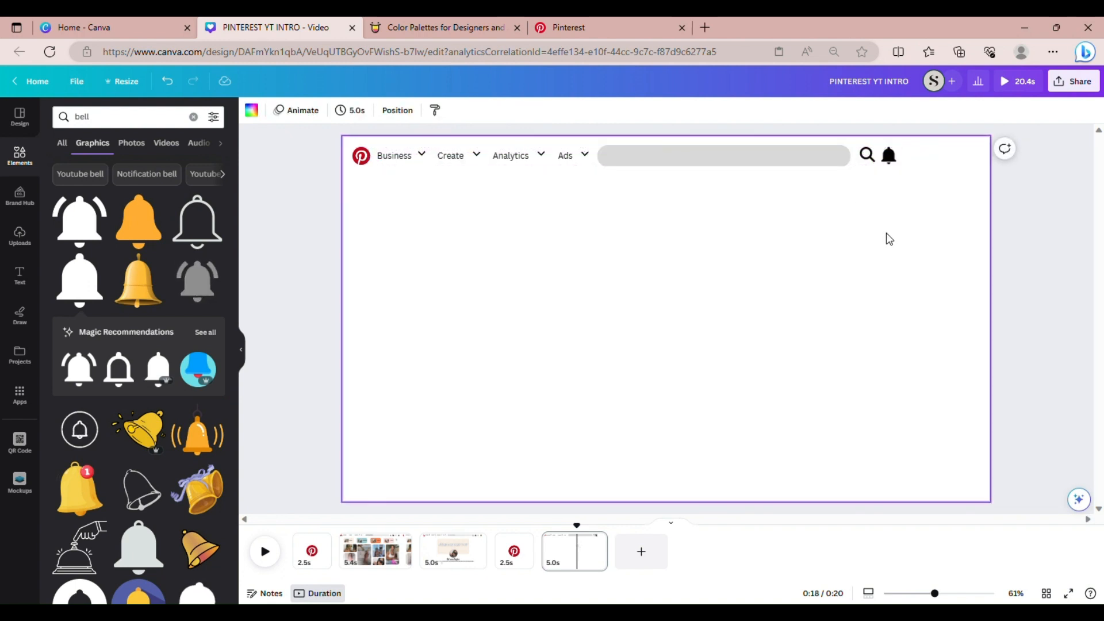
{"action": "left_click_drag", "start_coordinate": [890, 157], "coordinate": [901, 159]}
{"action": "left_click", "coordinate": [724, 286]}
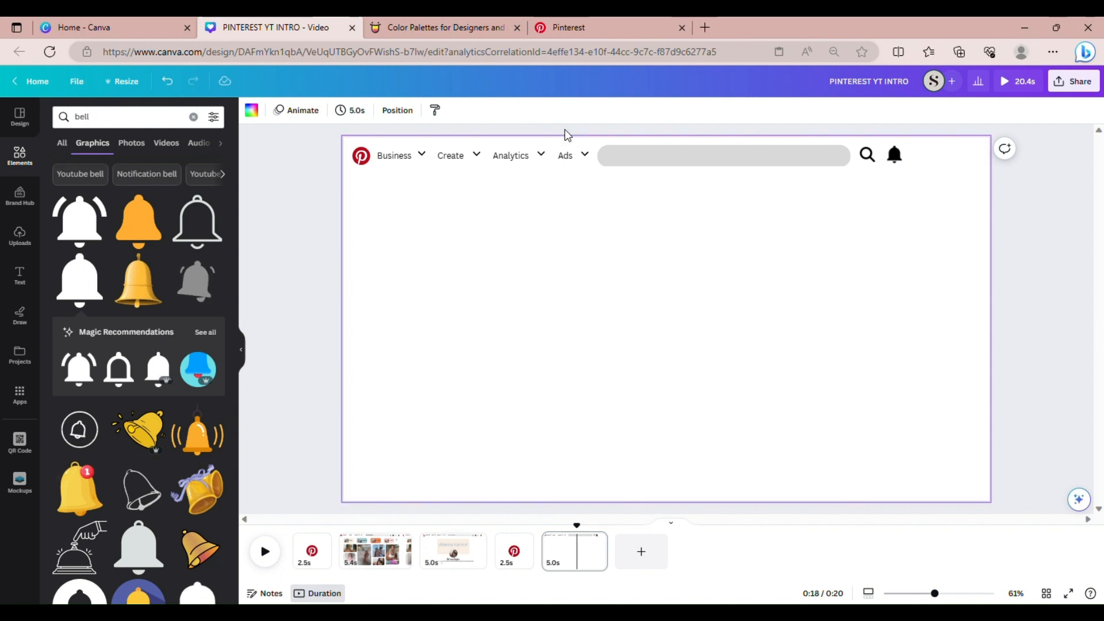
{"action": "left_click", "coordinate": [193, 117]}
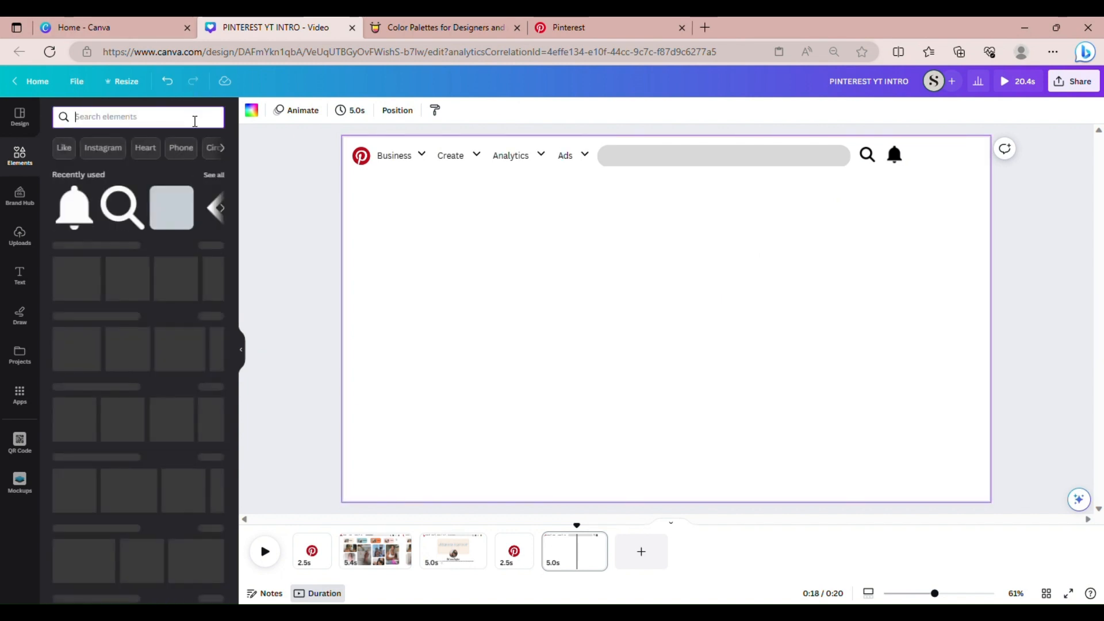
Add a speech-bubble graphic from the 'message' search after the bell, then clear the search
{"action": "type", "text": "message"}
{"action": "key", "text": "Return"}
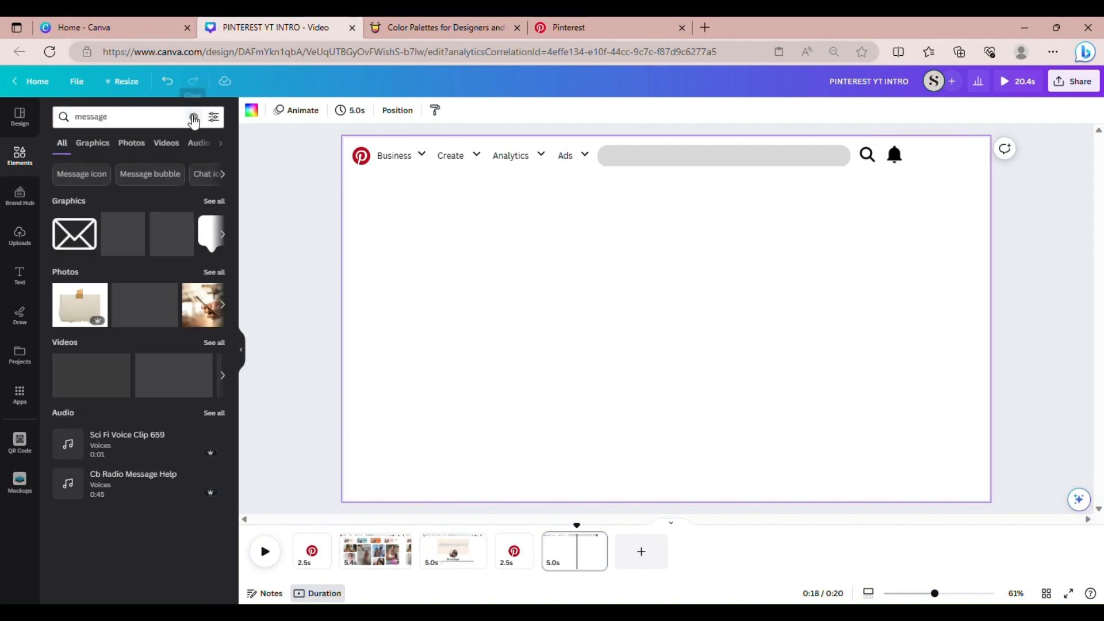
{"action": "left_click", "coordinate": [226, 202]}
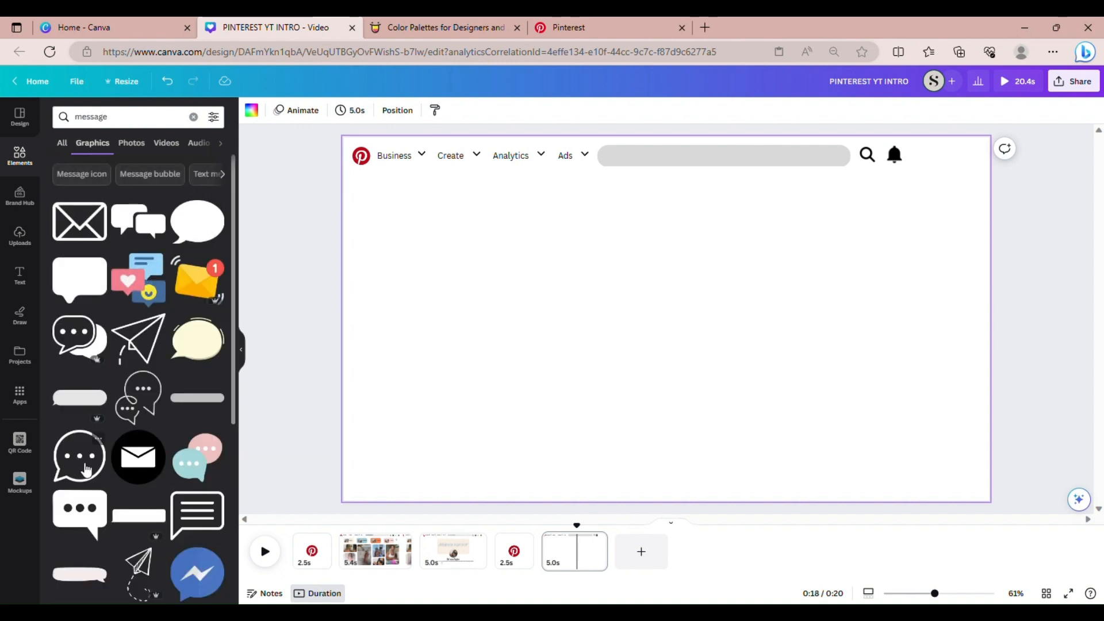
{"action": "left_click", "coordinate": [85, 468]}
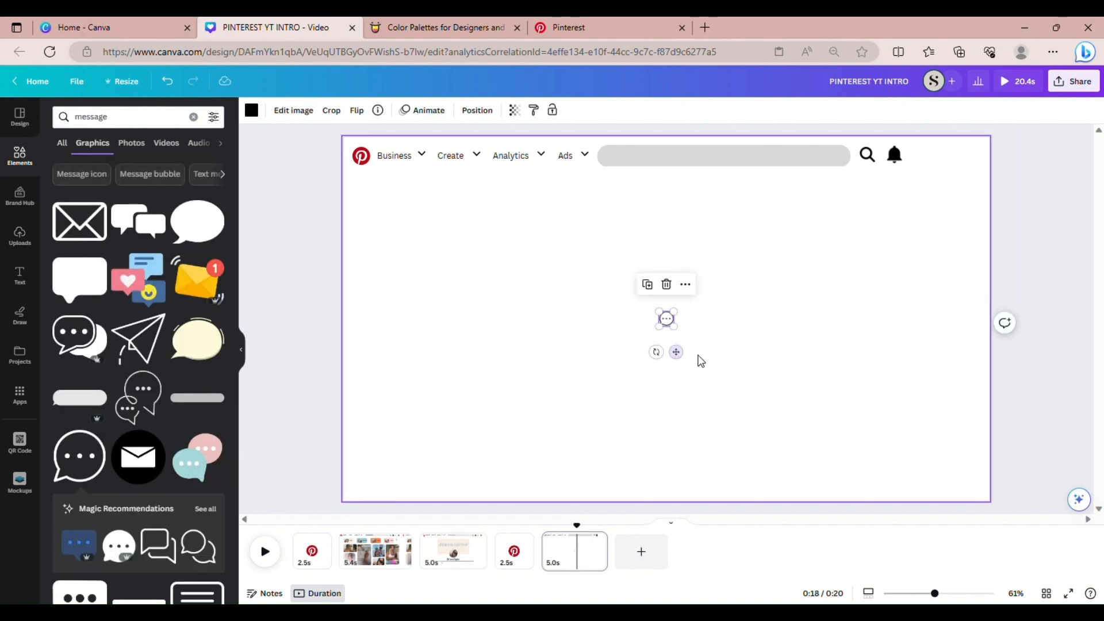
{"action": "left_click_drag", "start_coordinate": [684, 357], "coordinate": [943, 194]}
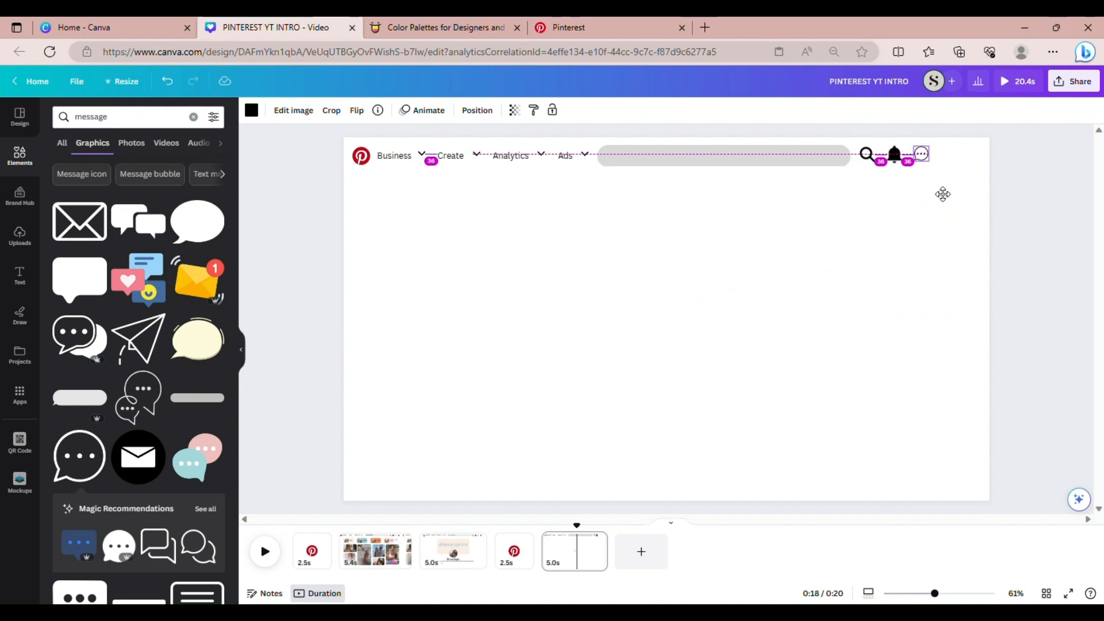
{"action": "left_click_drag", "start_coordinate": [943, 194], "coordinate": [939, 189]}
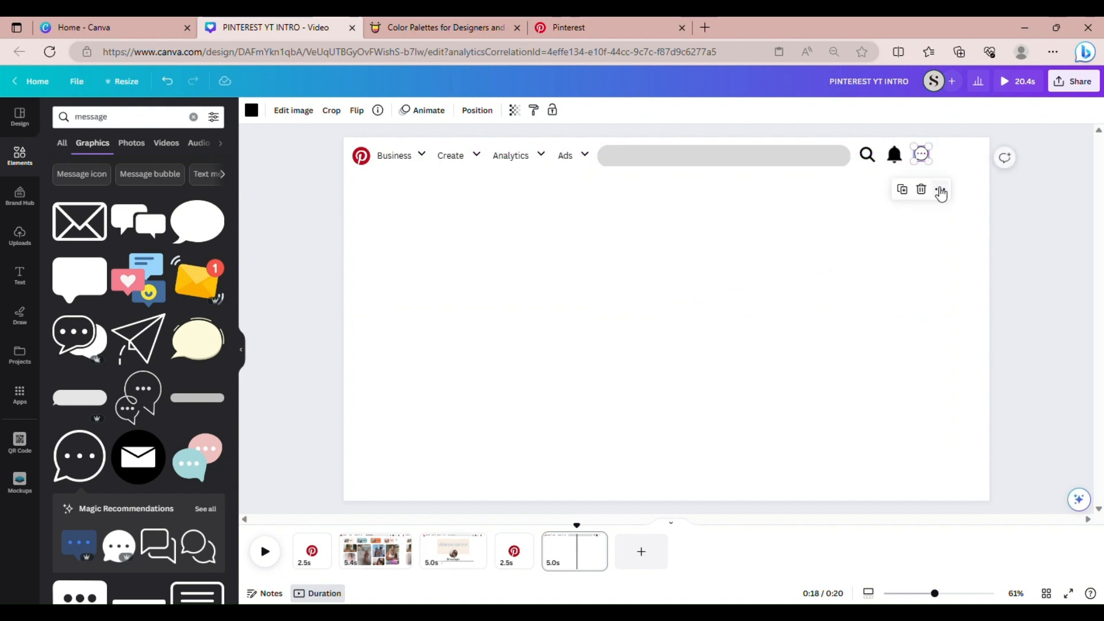
{"action": "left_click", "coordinate": [765, 234]}
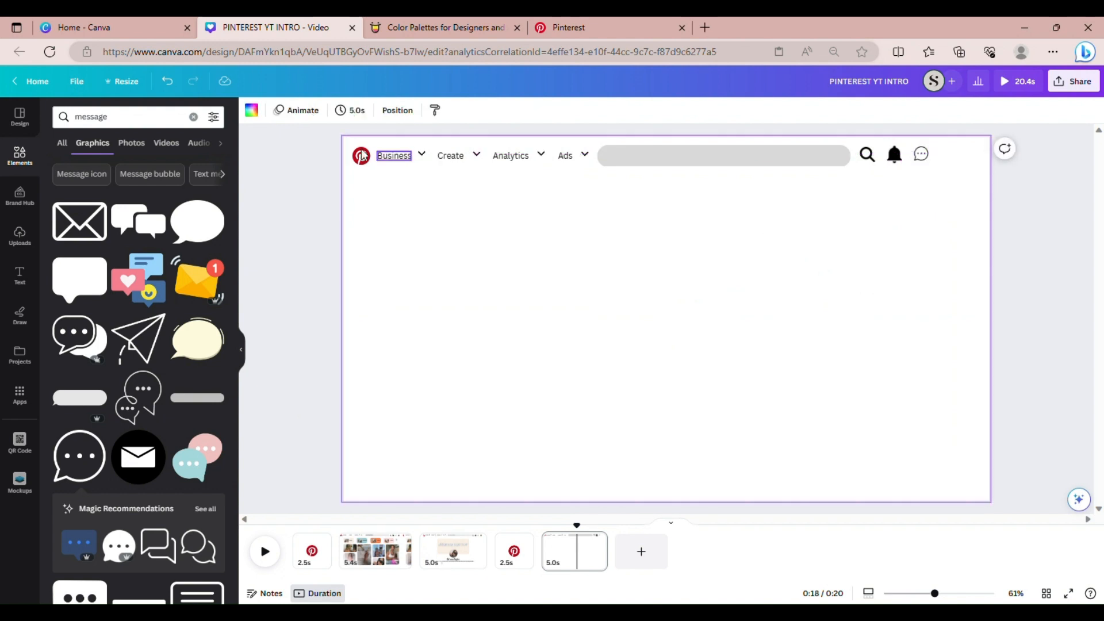
{"action": "left_click", "coordinate": [194, 117]}
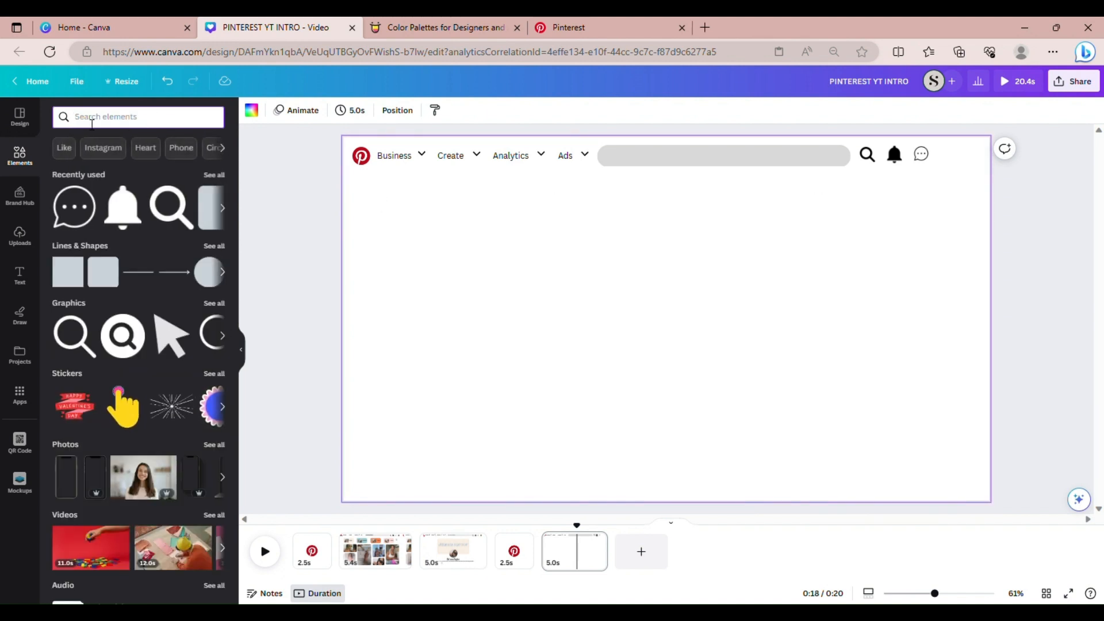
Add a circular landscape frame from the 'frame' search, shrunk to 48×48, after the chat icon
{"action": "type", "text": "frame"}
{"action": "key", "text": "Return"}
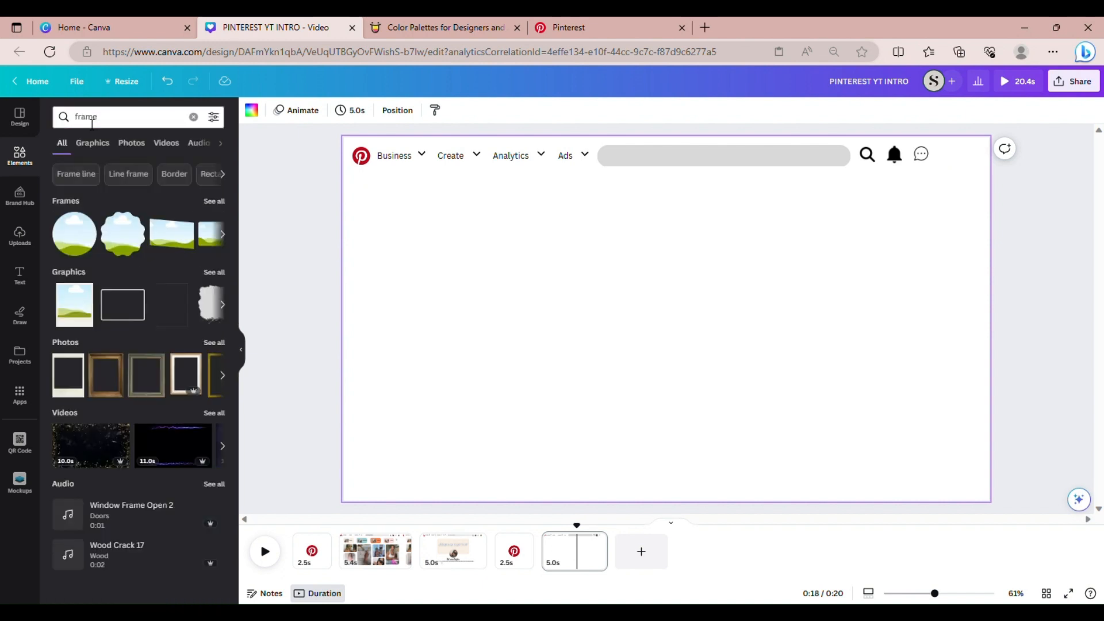
{"action": "left_click", "coordinate": [80, 238]}
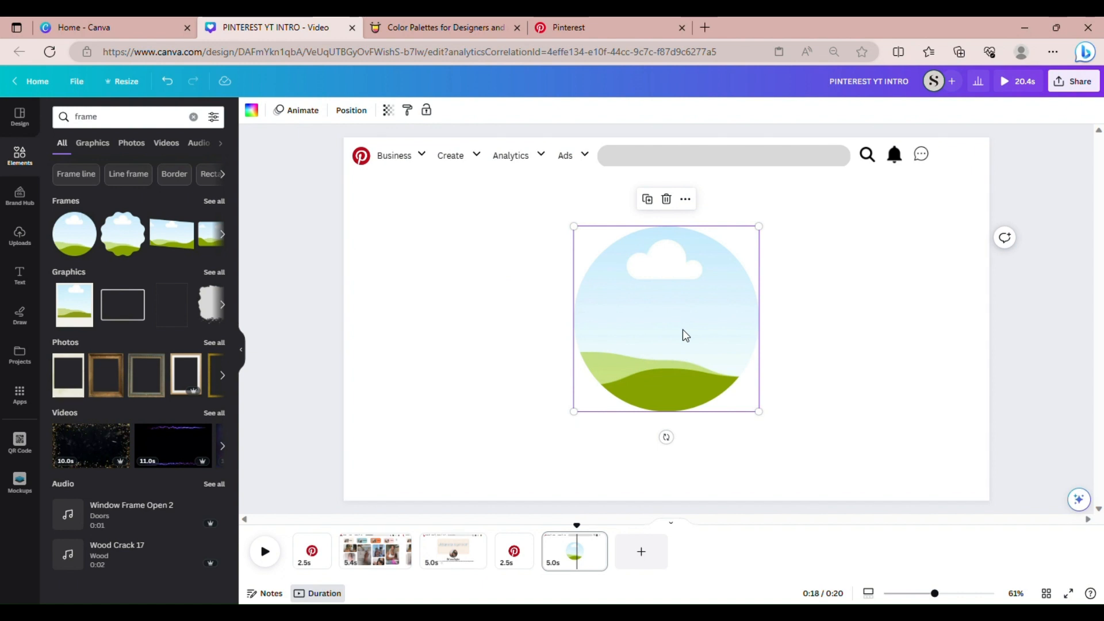
{"action": "left_click_drag", "start_coordinate": [582, 422], "coordinate": [963, 198]}
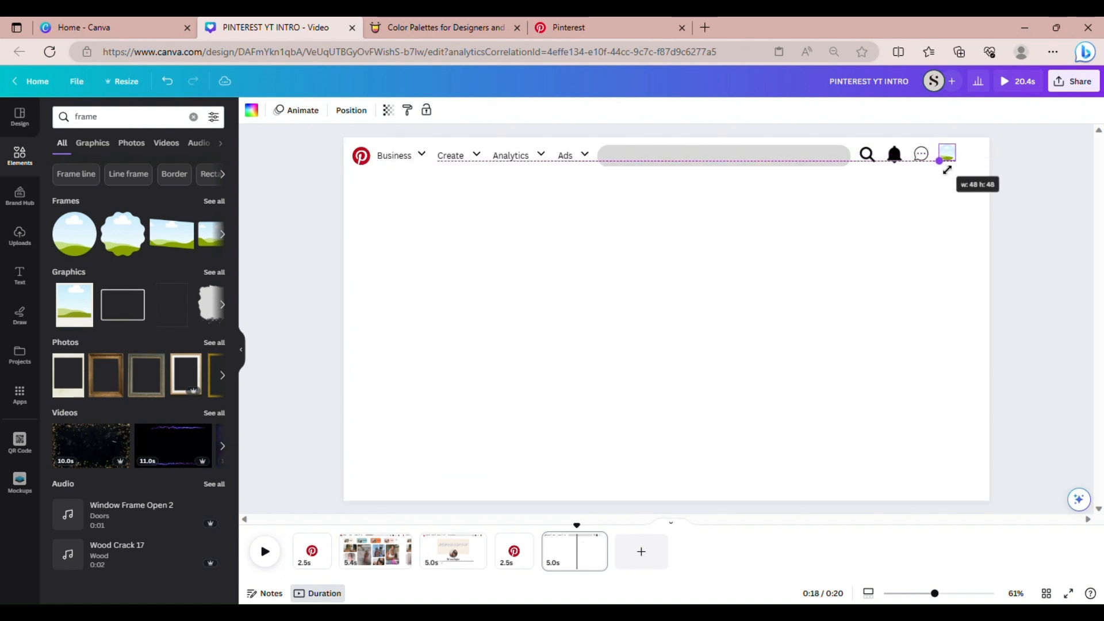
{"action": "left_click", "coordinate": [793, 260]}
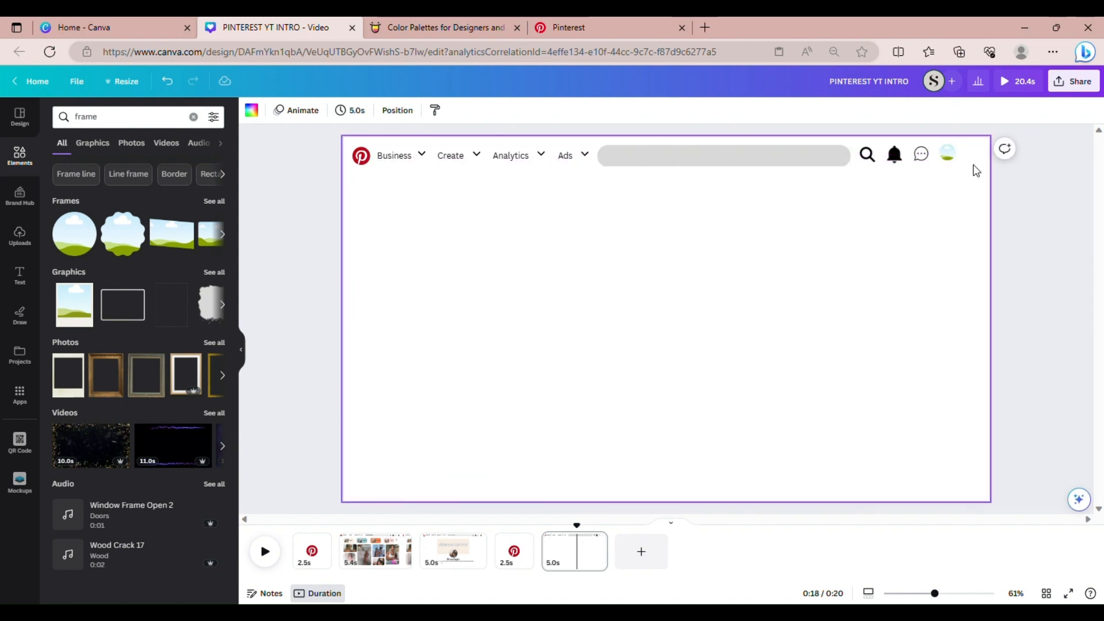
Evenly space the search, bell, chat and frame icons using Position's Tidy up
{"action": "left_click_drag", "start_coordinate": [973, 167], "coordinate": [871, 153]}
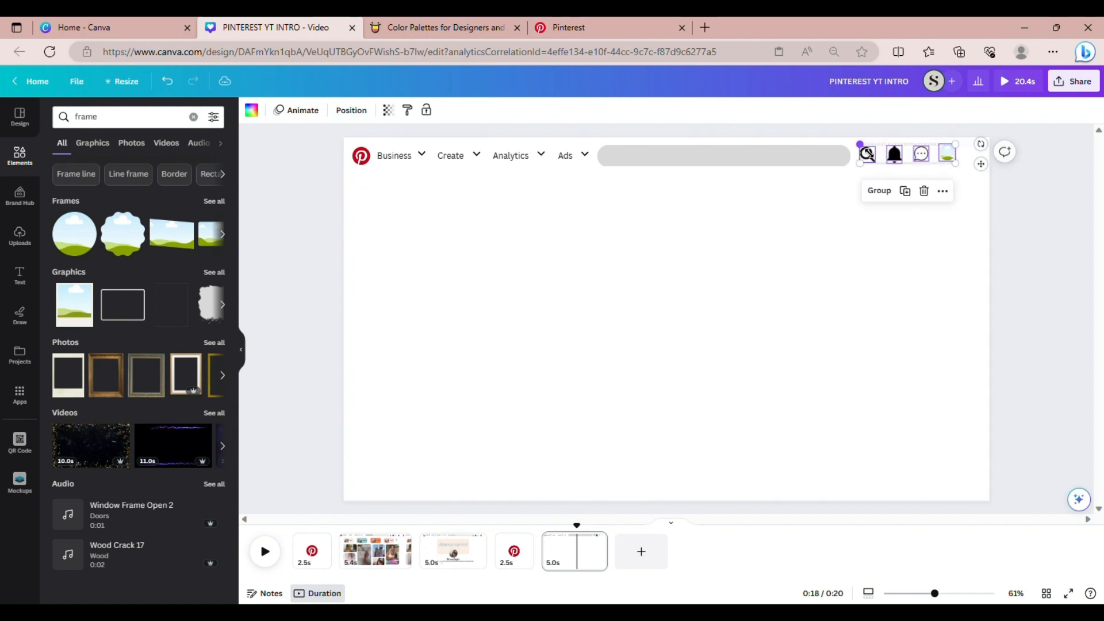
{"action": "left_click", "coordinate": [351, 110]}
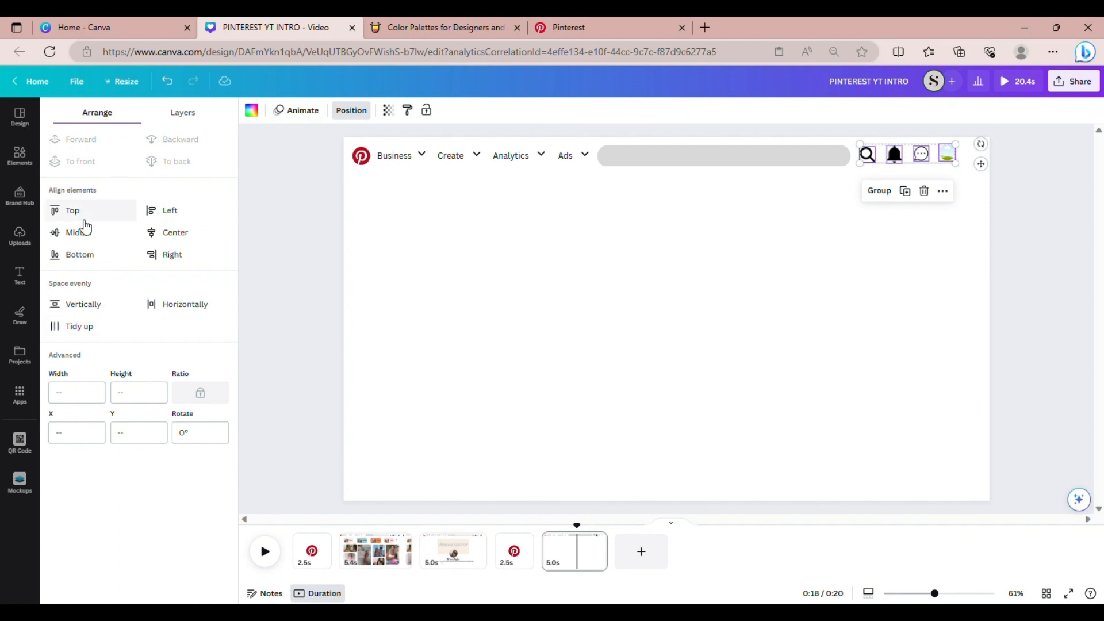
{"action": "left_click", "coordinate": [75, 327]}
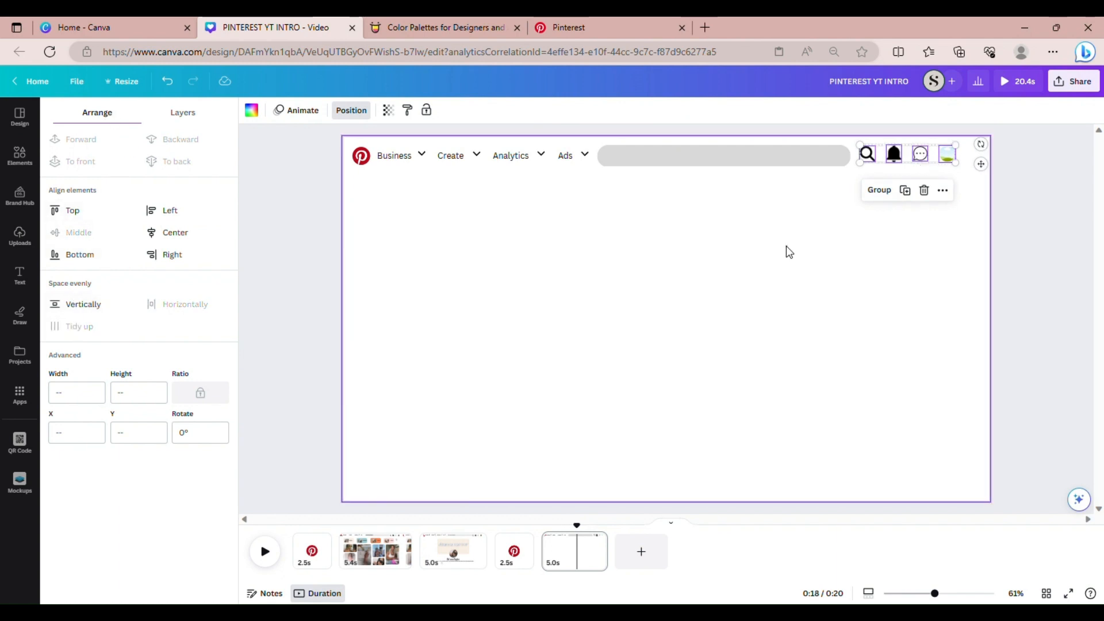
{"action": "left_click", "coordinate": [559, 260]}
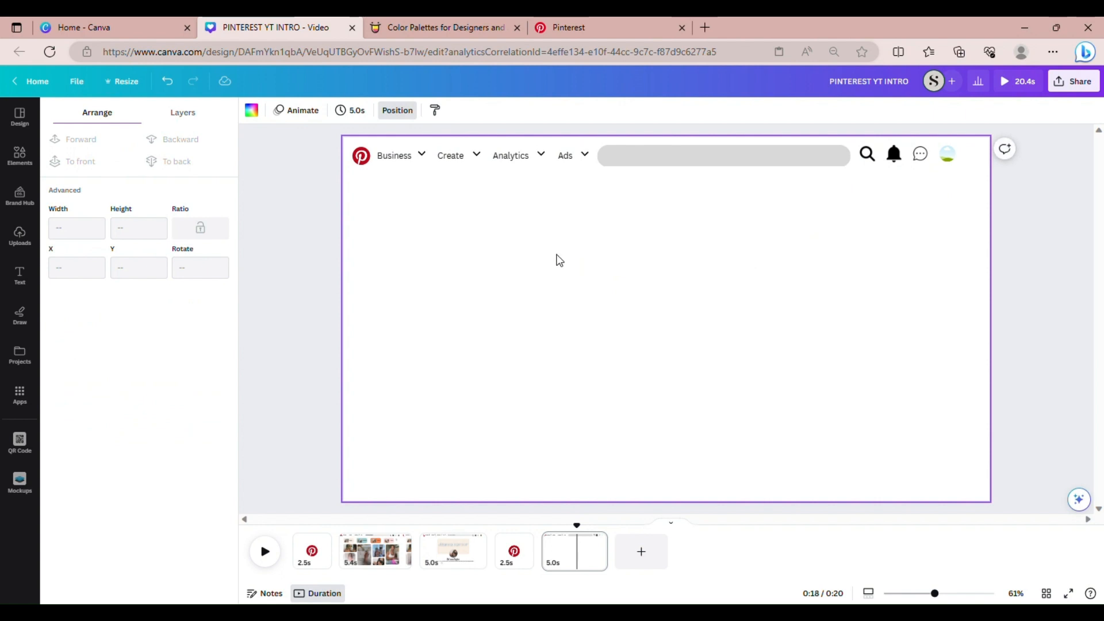
Duplicate the Business chevron, enlarge the copy at the header's far right, then view Pinterest
{"action": "left_click", "coordinate": [424, 156]}
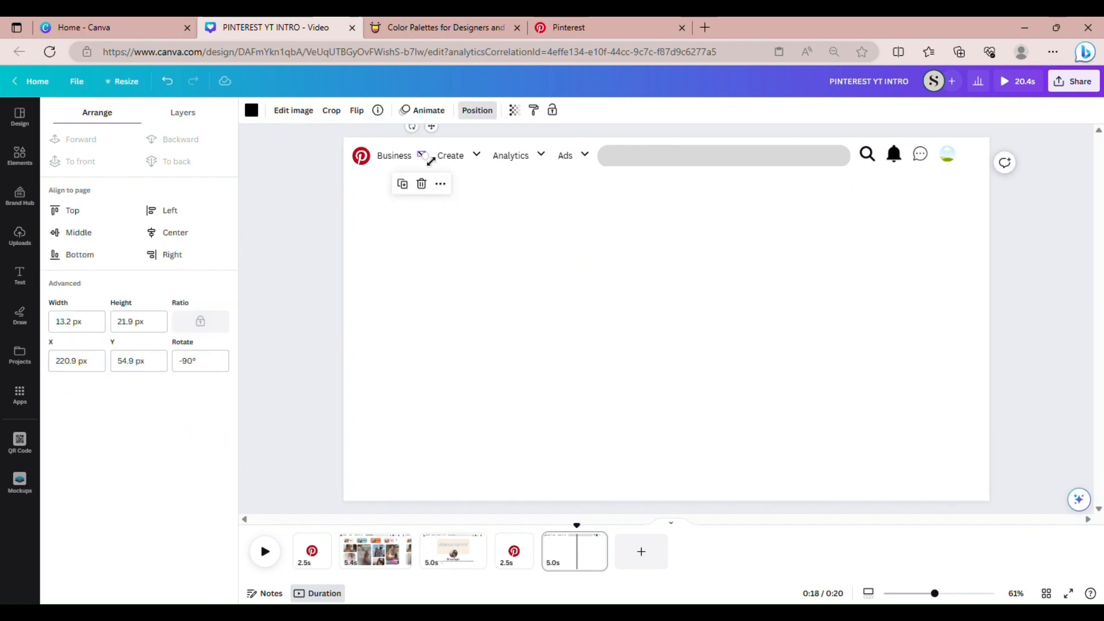
{"action": "left_click", "coordinate": [405, 190]}
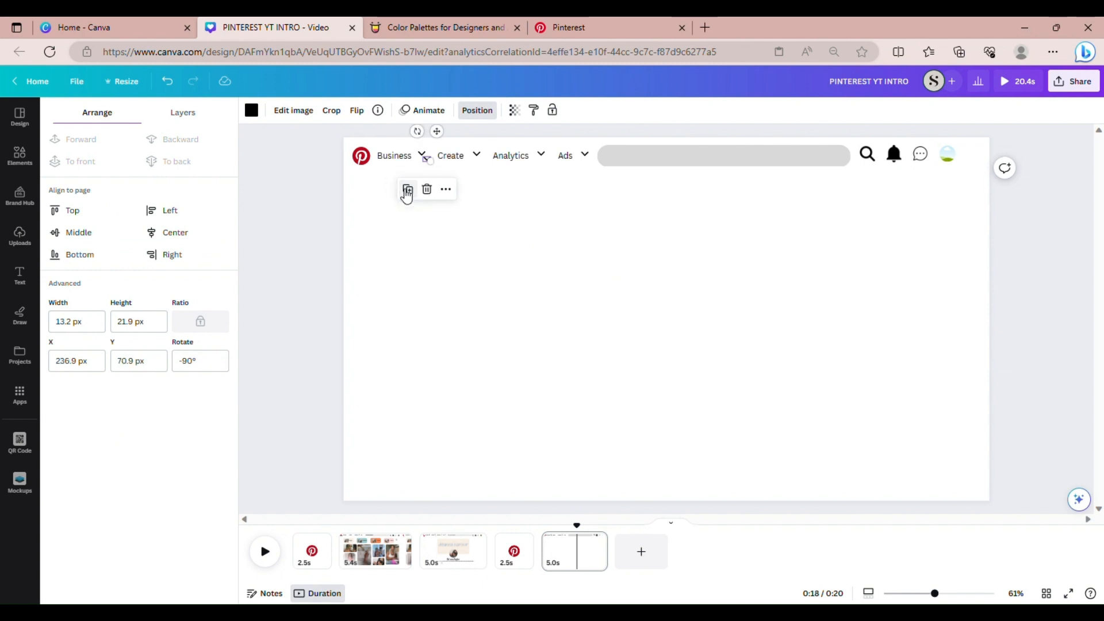
{"action": "left_click_drag", "start_coordinate": [441, 172], "coordinate": [991, 134]}
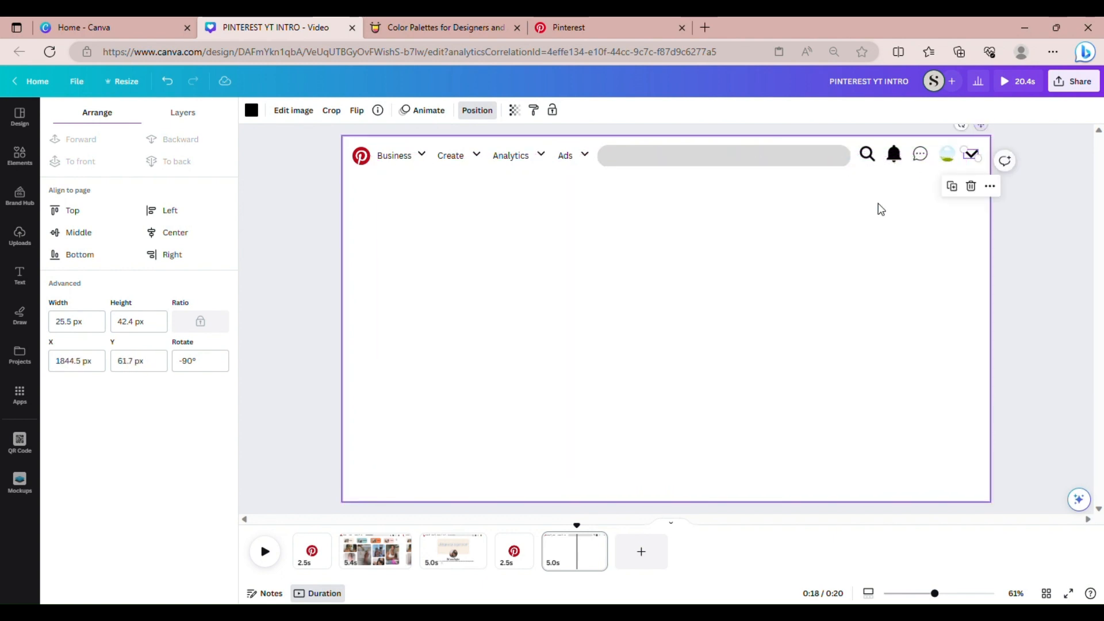
{"action": "left_click", "coordinate": [881, 214]}
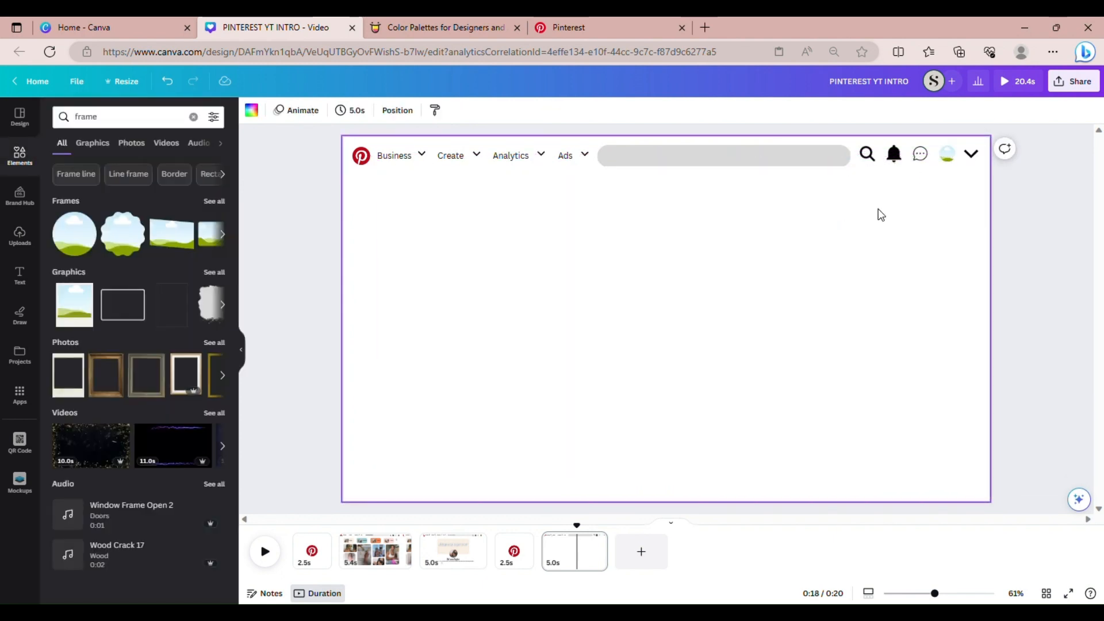
{"action": "left_click", "coordinate": [571, 26]}
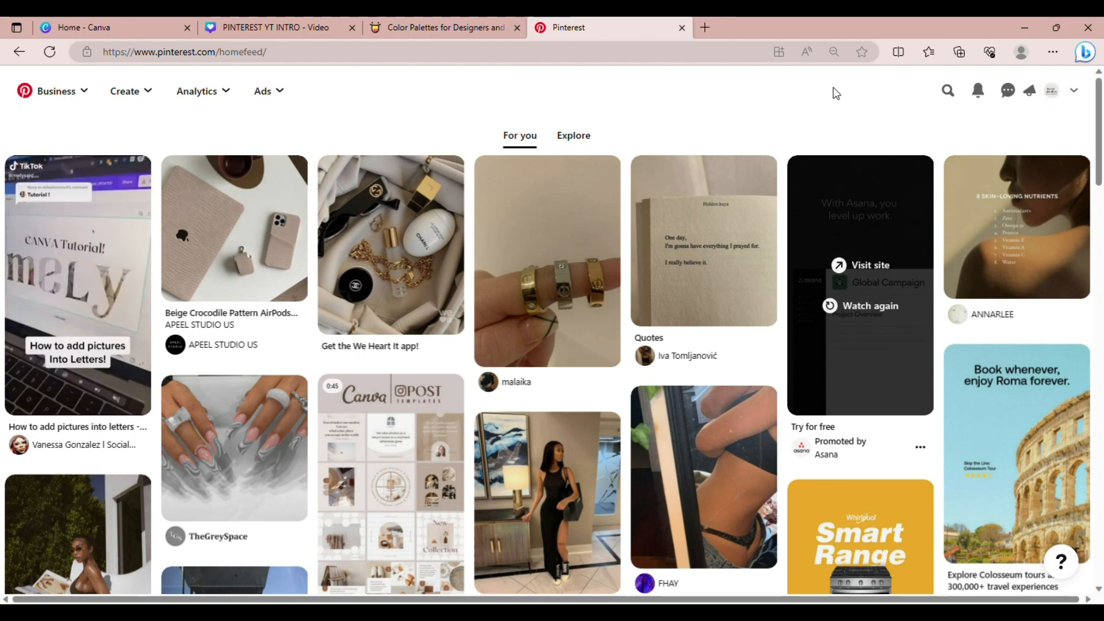
Return from the Pinterest feed to the 'PINTEREST YT INTRO - Video' Canva tab
{"action": "left_click", "coordinate": [320, 22]}
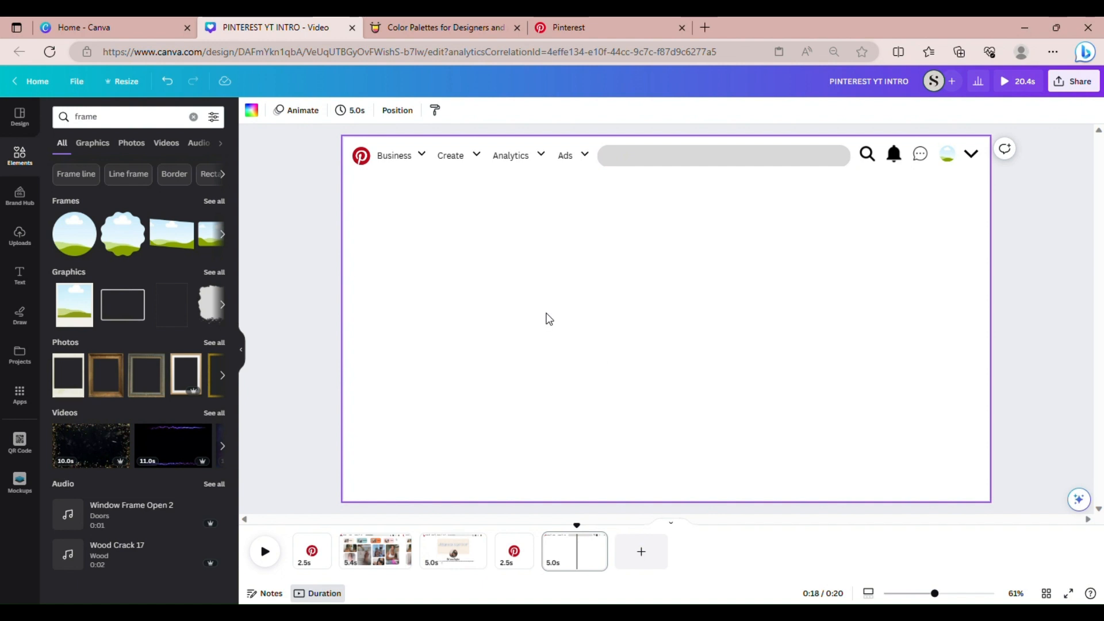
Add a text box with the creator's name in 24 pt Nunito Bold
{"action": "key", "text": "t"}
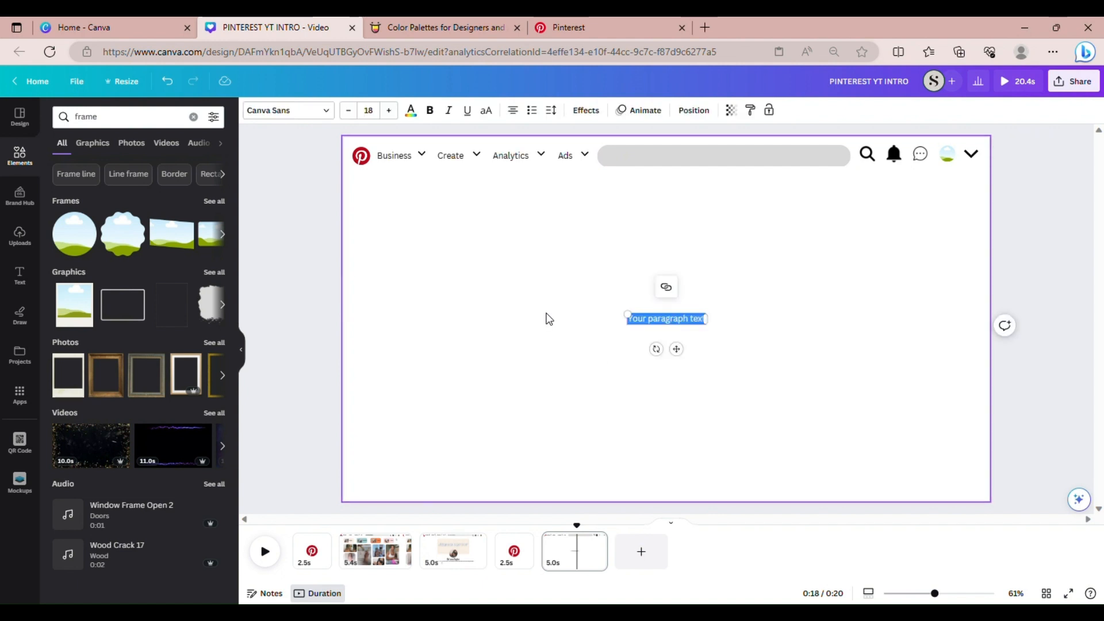
{"action": "key", "text": "BackSpace"}
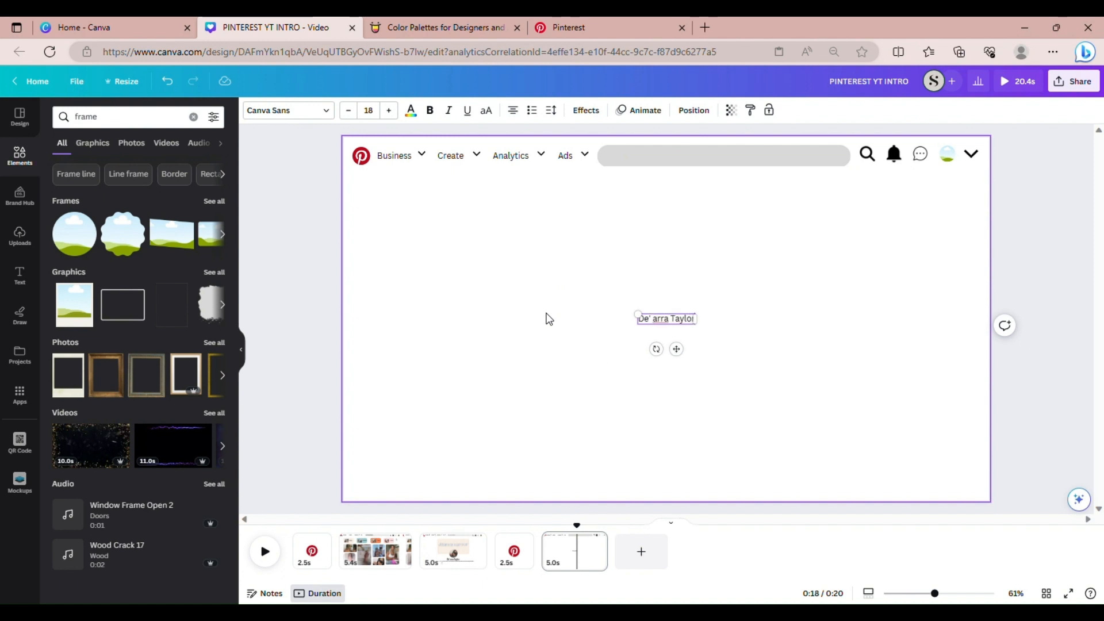
{"action": "double_click", "coordinate": [389, 111]}
{"action": "left_click", "coordinate": [389, 110]}
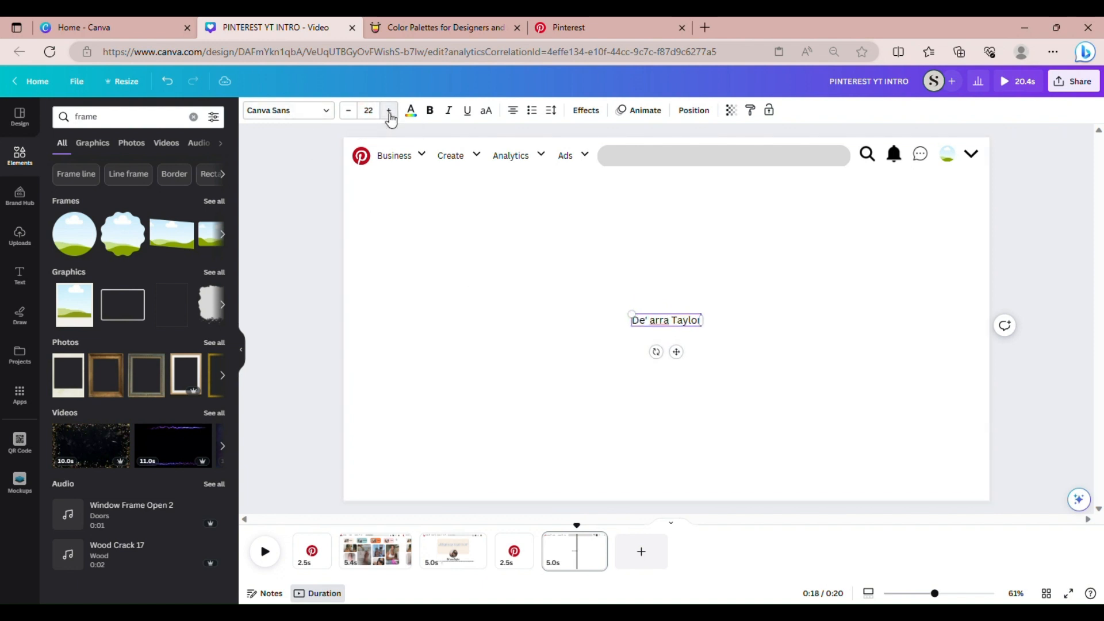
{"action": "left_click", "coordinate": [389, 111]}
{"action": "left_click", "coordinate": [389, 111]}
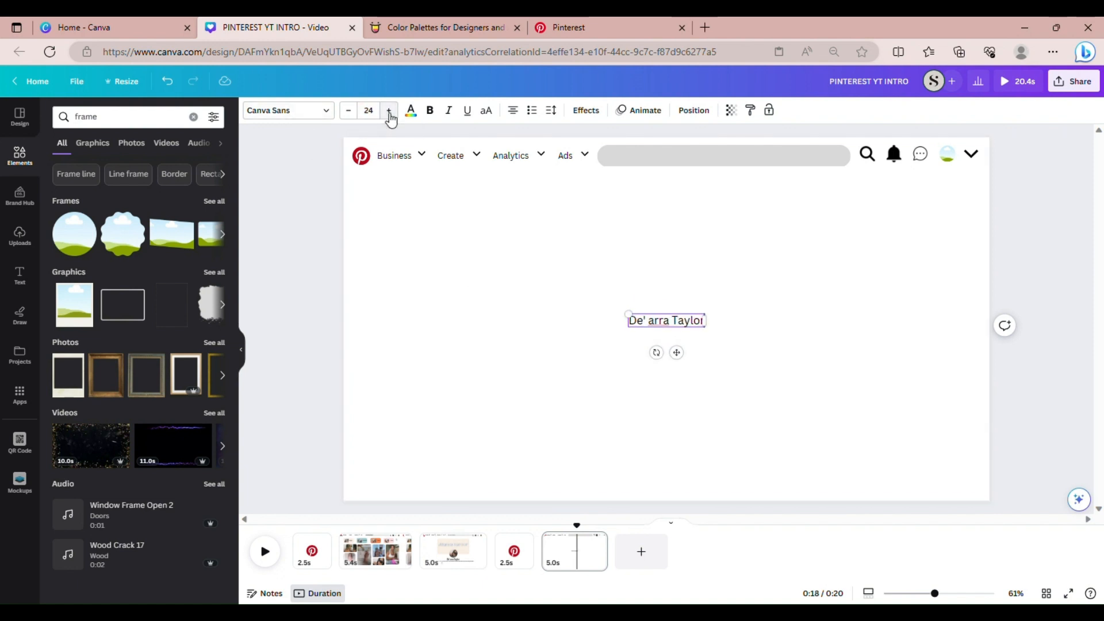
{"action": "left_click", "coordinate": [303, 115]}
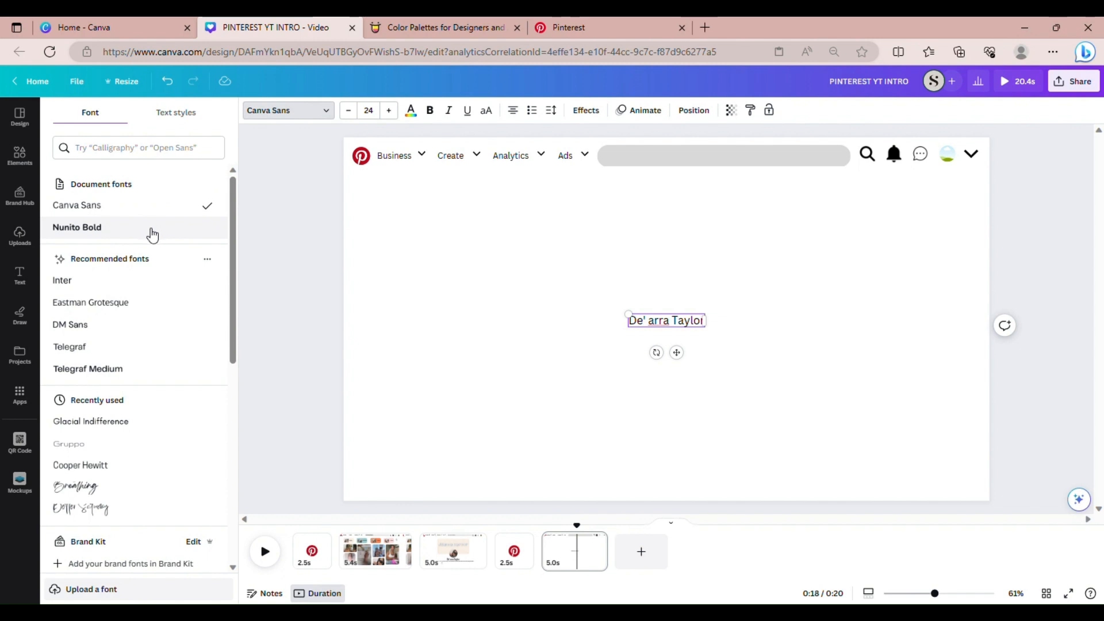
{"action": "left_click", "coordinate": [113, 230]}
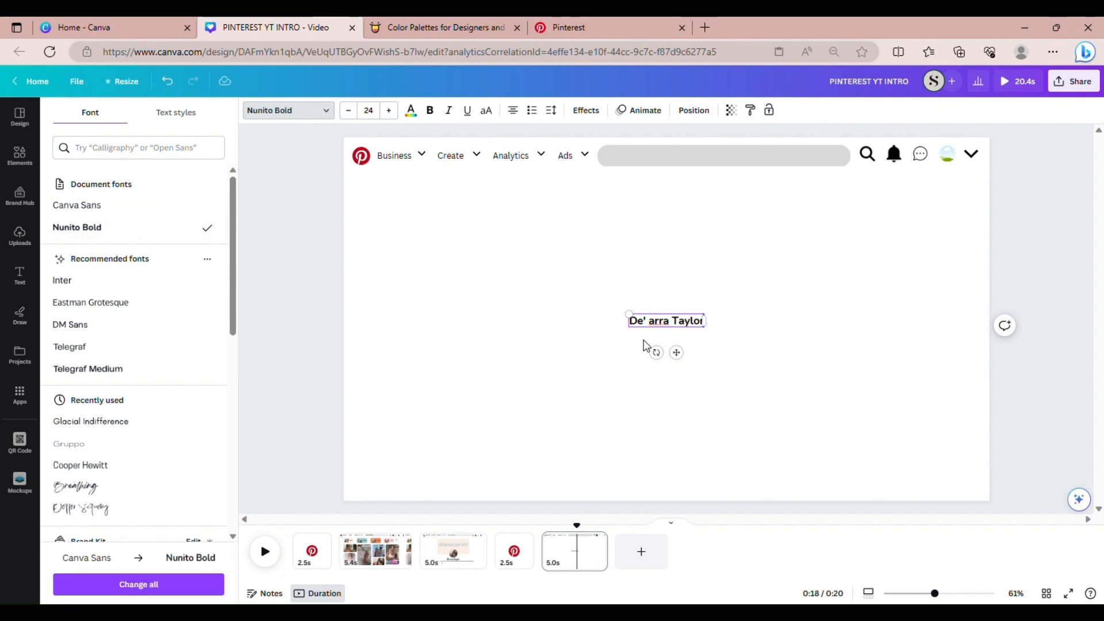
Position the name text inside the grey search bar
{"action": "left_click_drag", "start_coordinate": [685, 361], "coordinate": [662, 190]}
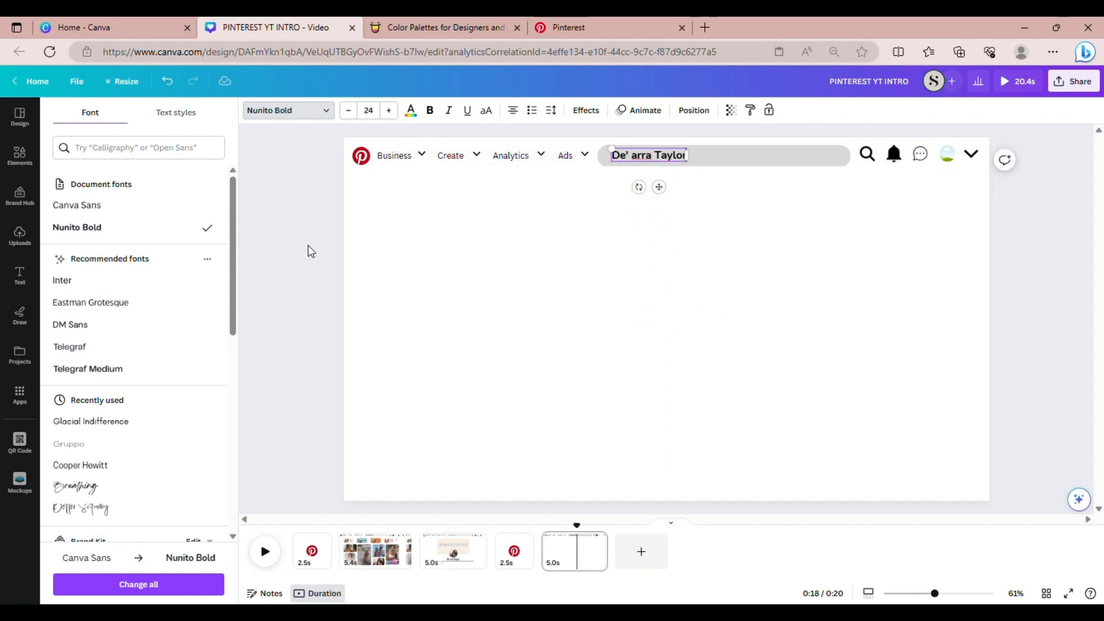
{"action": "scroll", "coordinate": [207, 412], "scroll_direction": "down", "scroll_amount": 5}
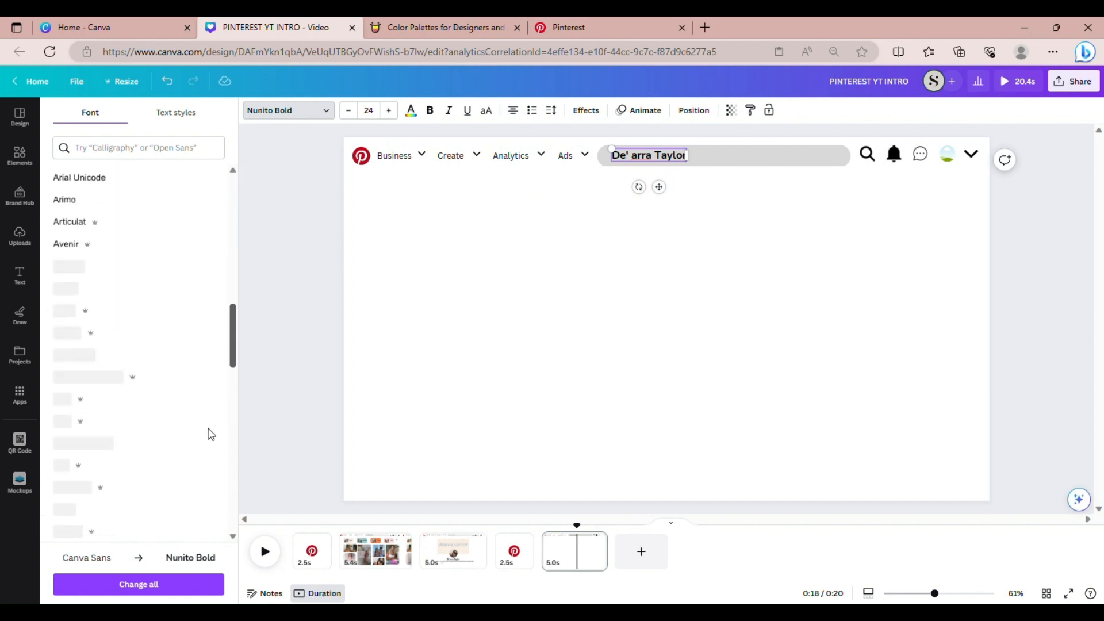
{"action": "scroll", "coordinate": [211, 426], "scroll_direction": "up", "scroll_amount": 10}
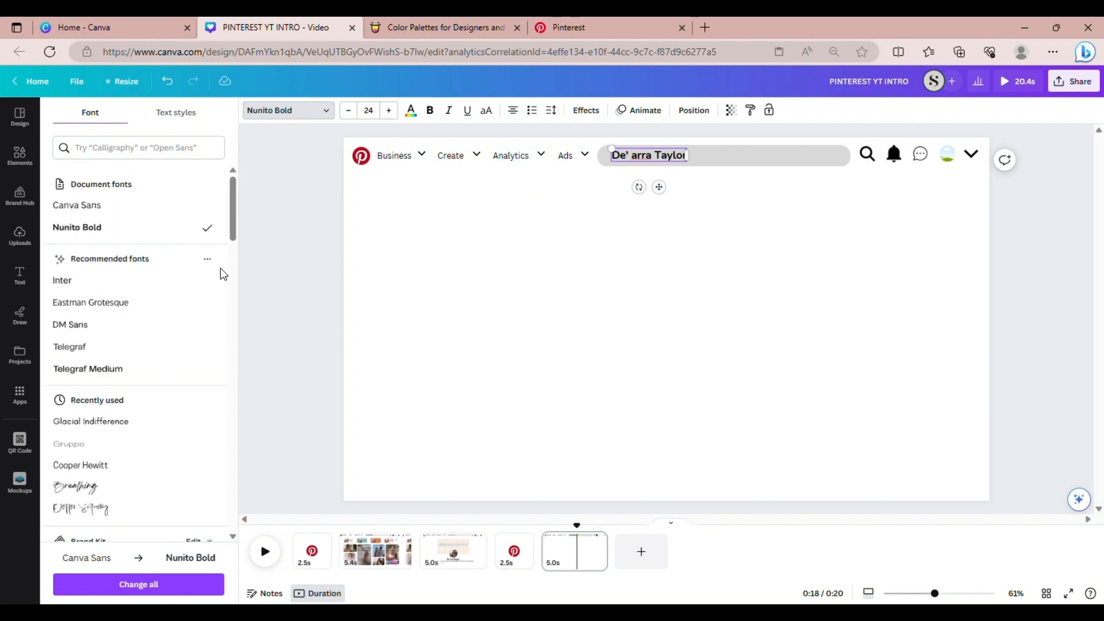
{"action": "left_click_drag", "start_coordinate": [659, 186], "coordinate": [653, 187]}
{"action": "left_click", "coordinate": [707, 224]}
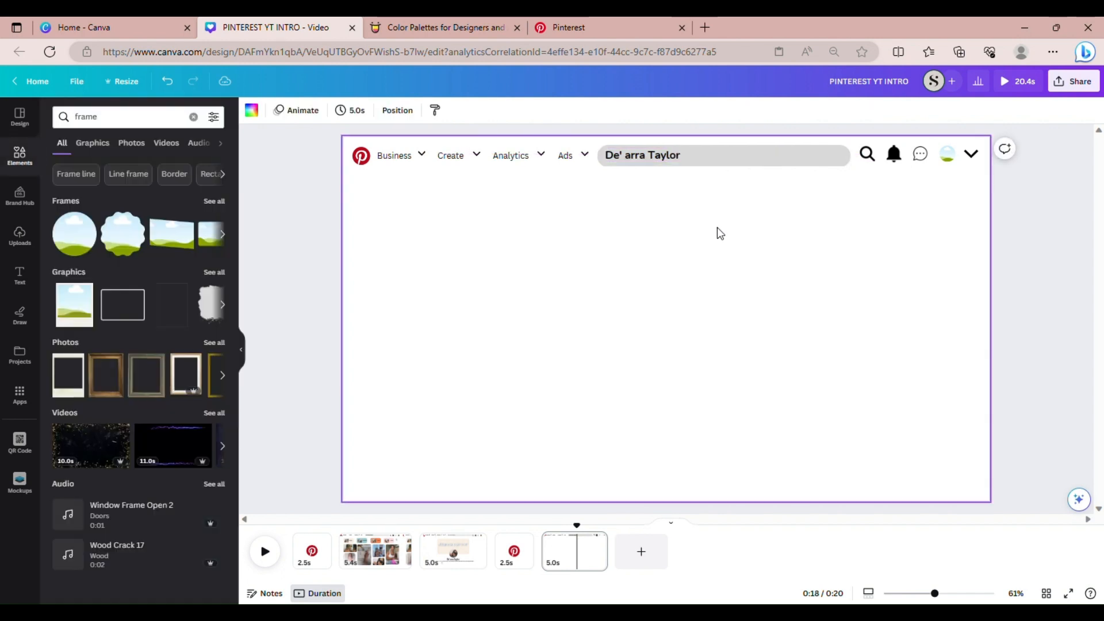
{"action": "left_click", "coordinate": [643, 164]}
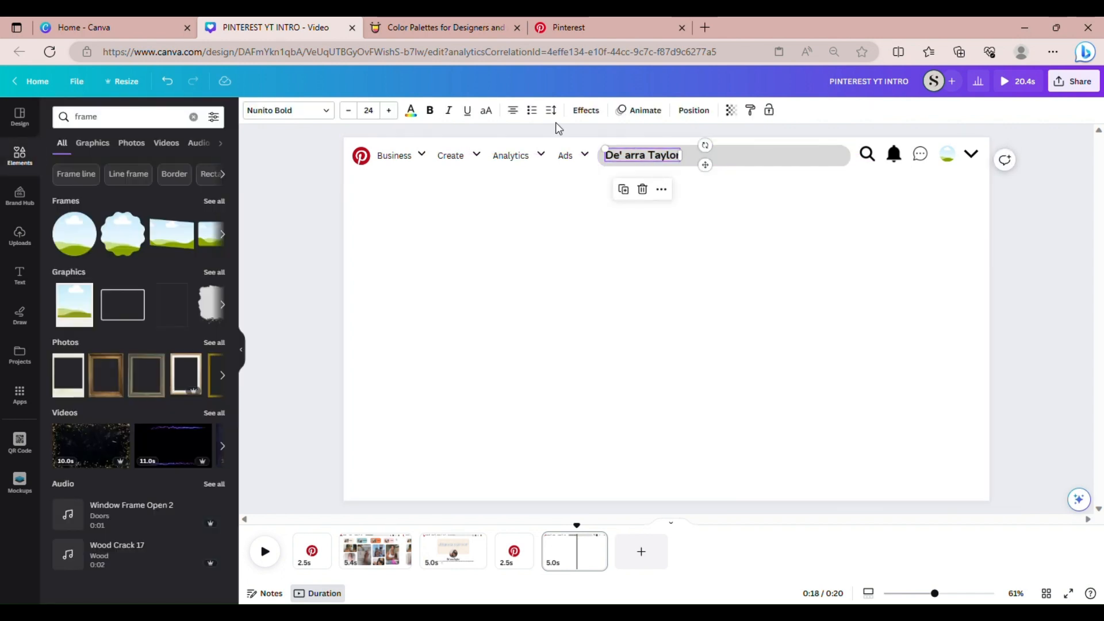
{"action": "left_click", "coordinate": [636, 115]}
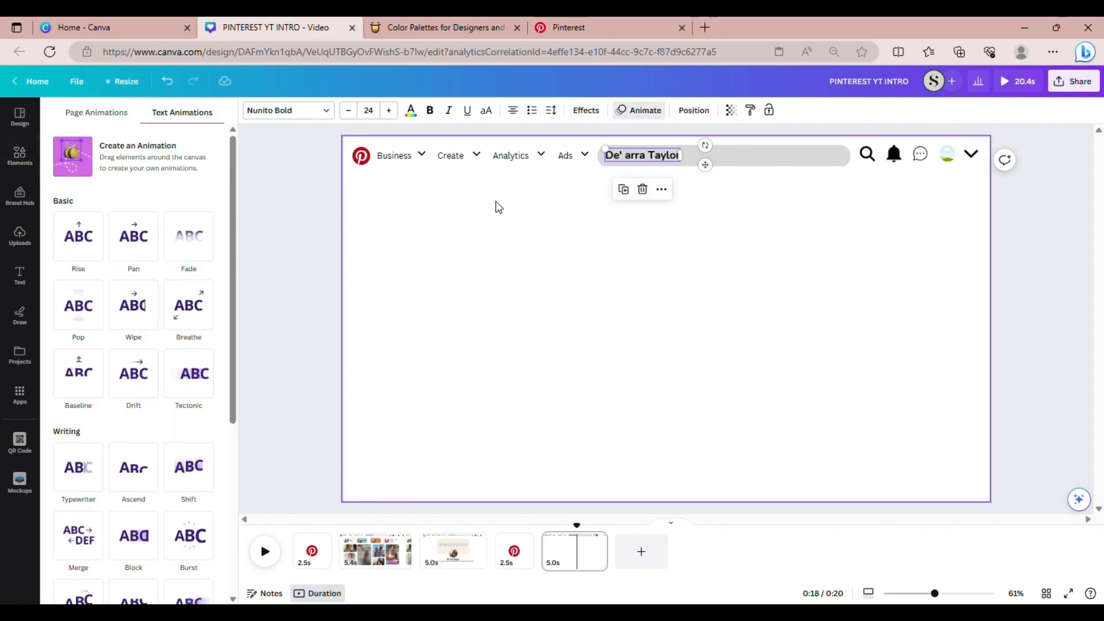
{"action": "left_click", "coordinate": [72, 494]}
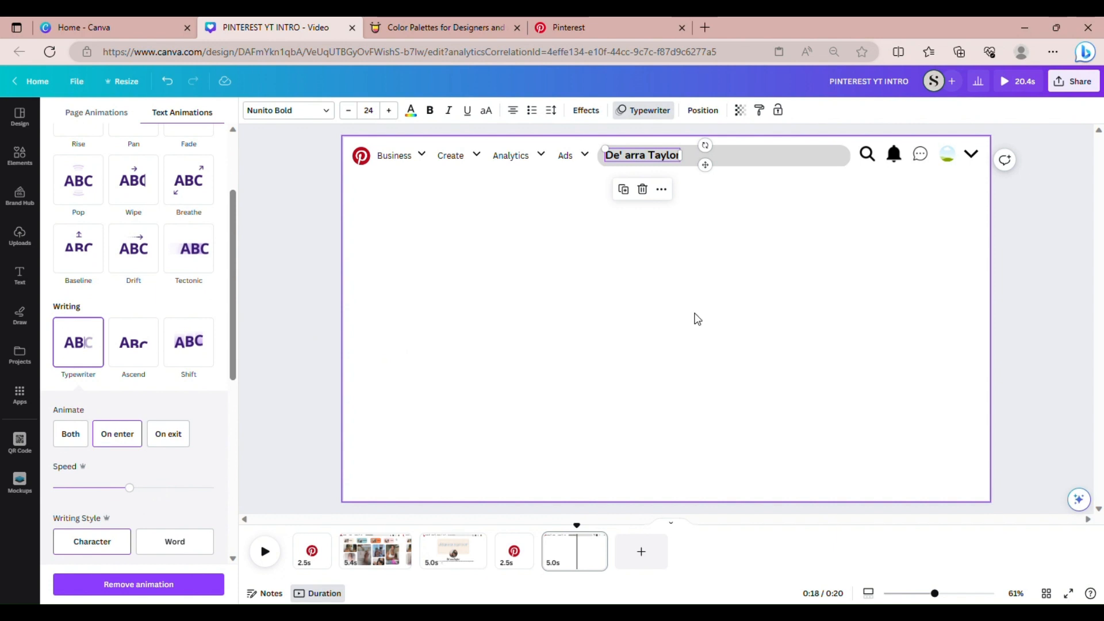
{"action": "left_click", "coordinate": [996, 279]}
{"action": "left_click", "coordinate": [998, 282]}
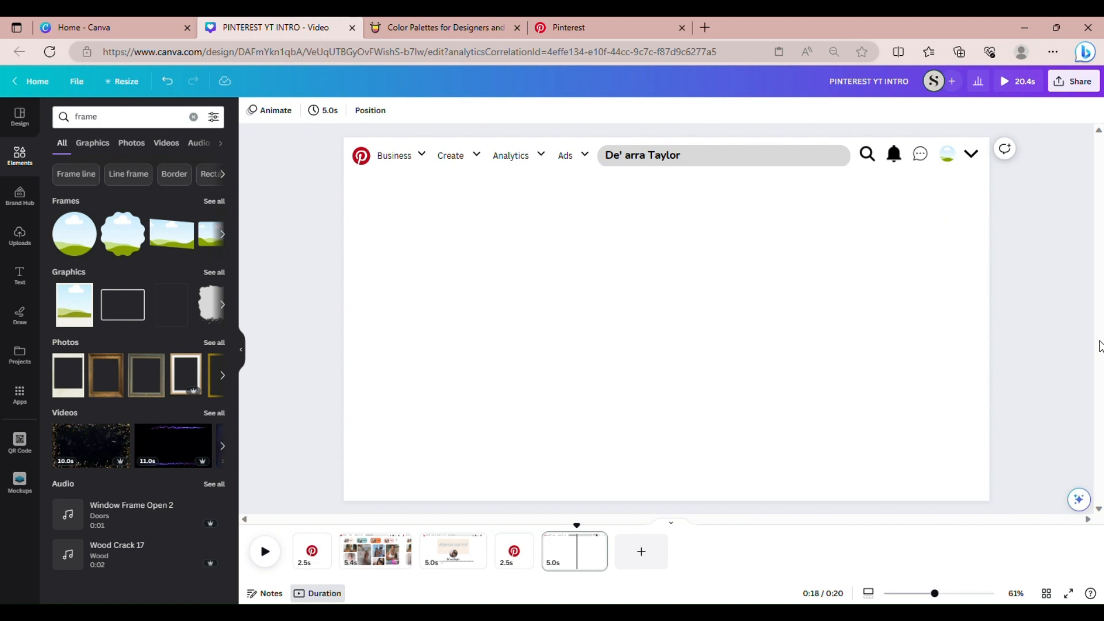
Check the finished board on page 2, return to page 5, and clear the 'frame' search
{"action": "left_click", "coordinate": [374, 551]}
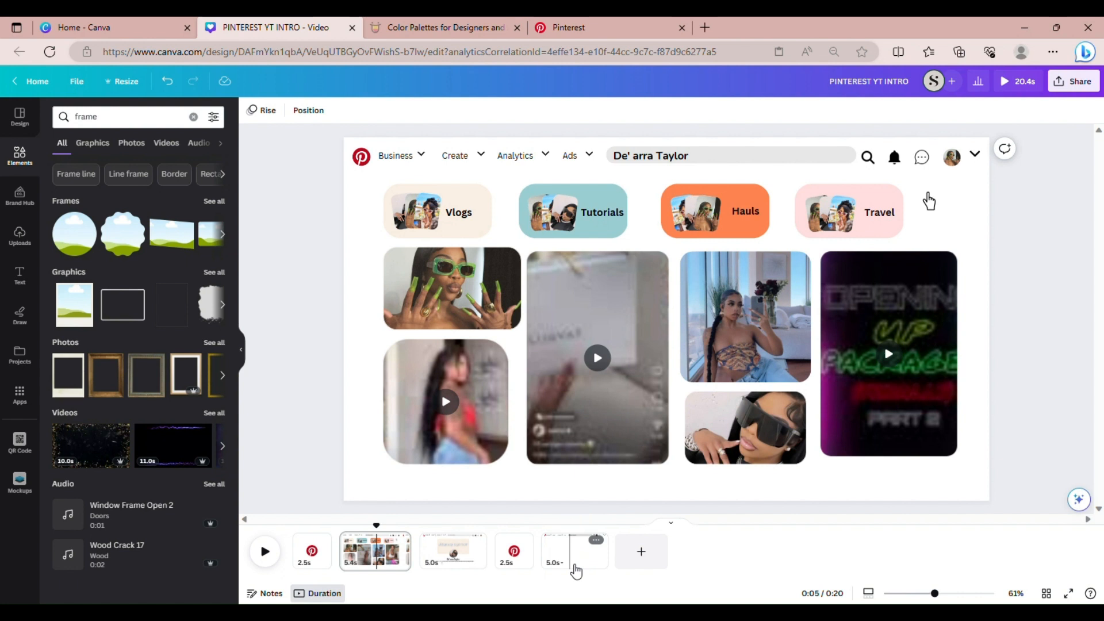
{"action": "left_click", "coordinate": [575, 570]}
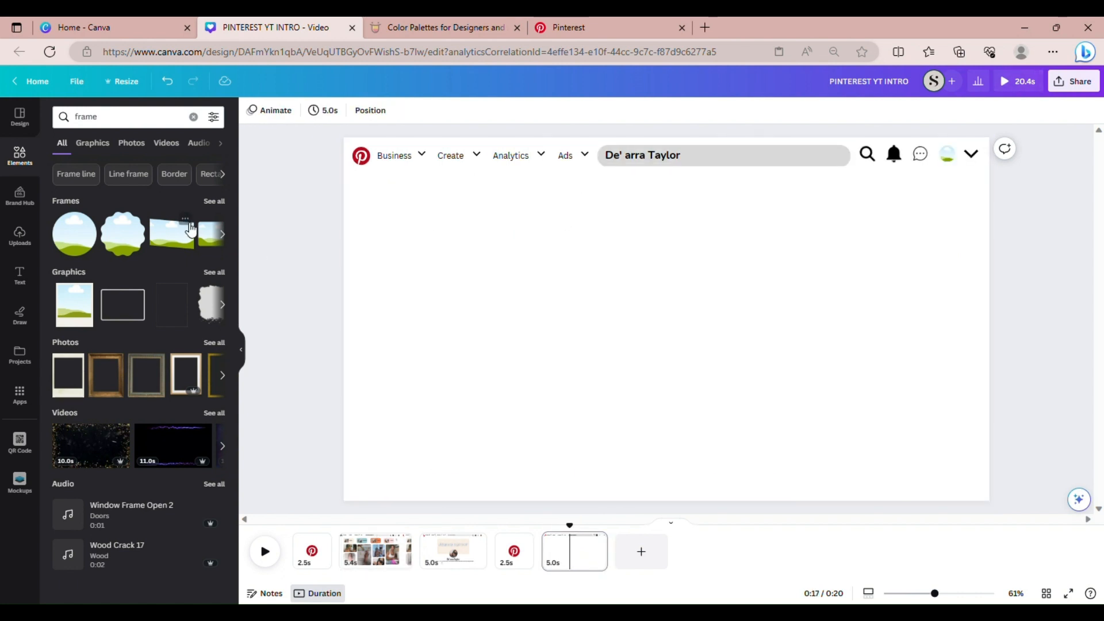
{"action": "left_click", "coordinate": [15, 164]}
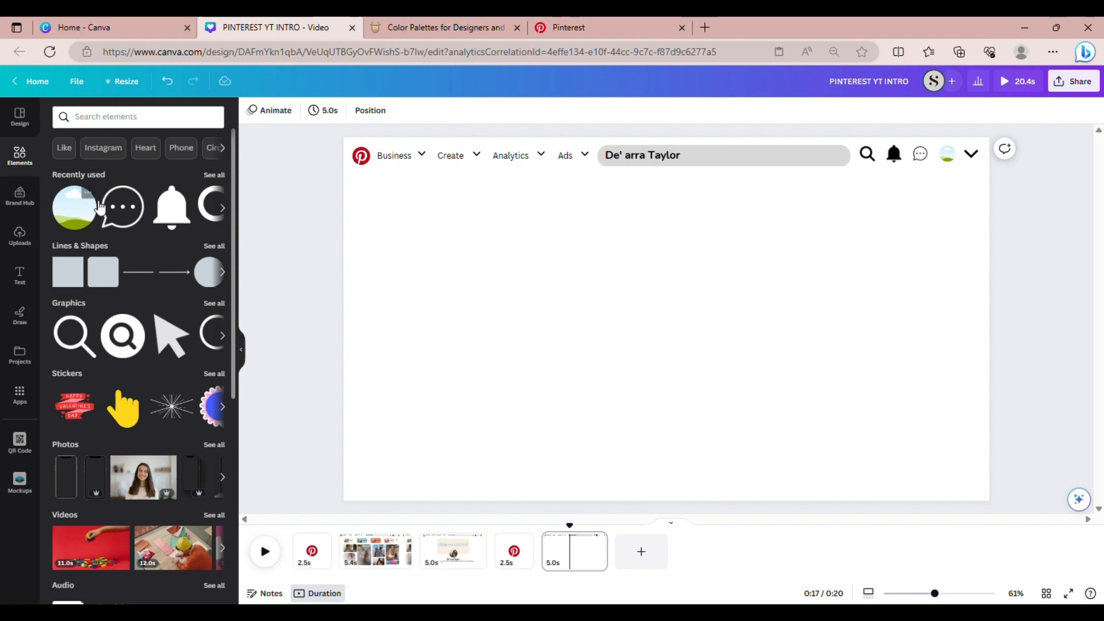
Add an orange rounded square, squash it into a narrow pill, and place it upper-left below the header
{"action": "left_click", "coordinate": [105, 284]}
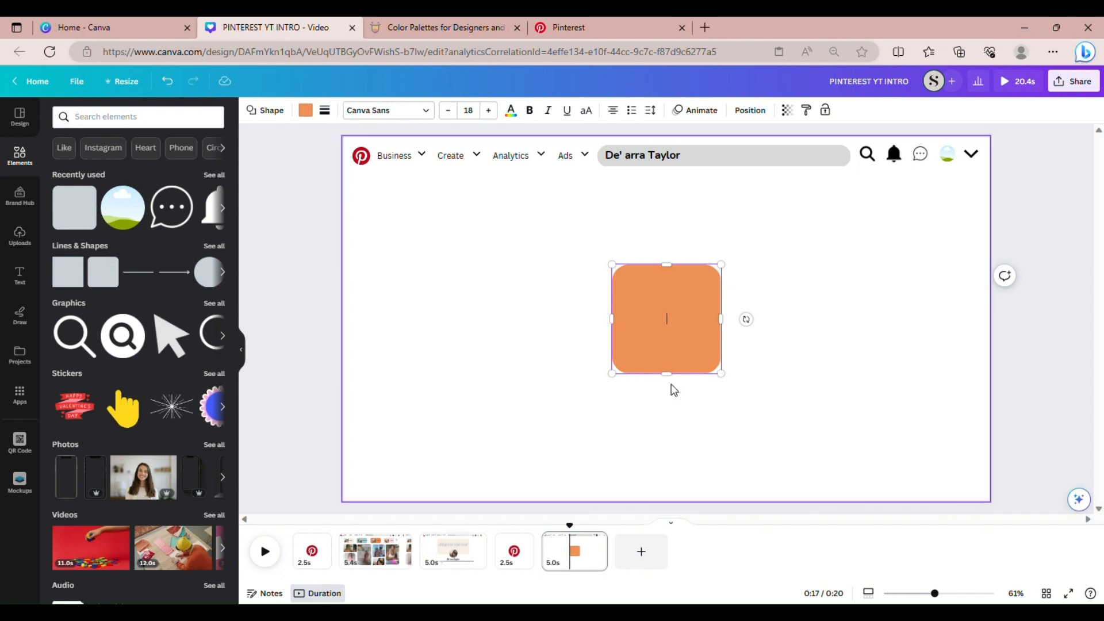
{"action": "left_click_drag", "start_coordinate": [672, 381], "coordinate": [661, 326]}
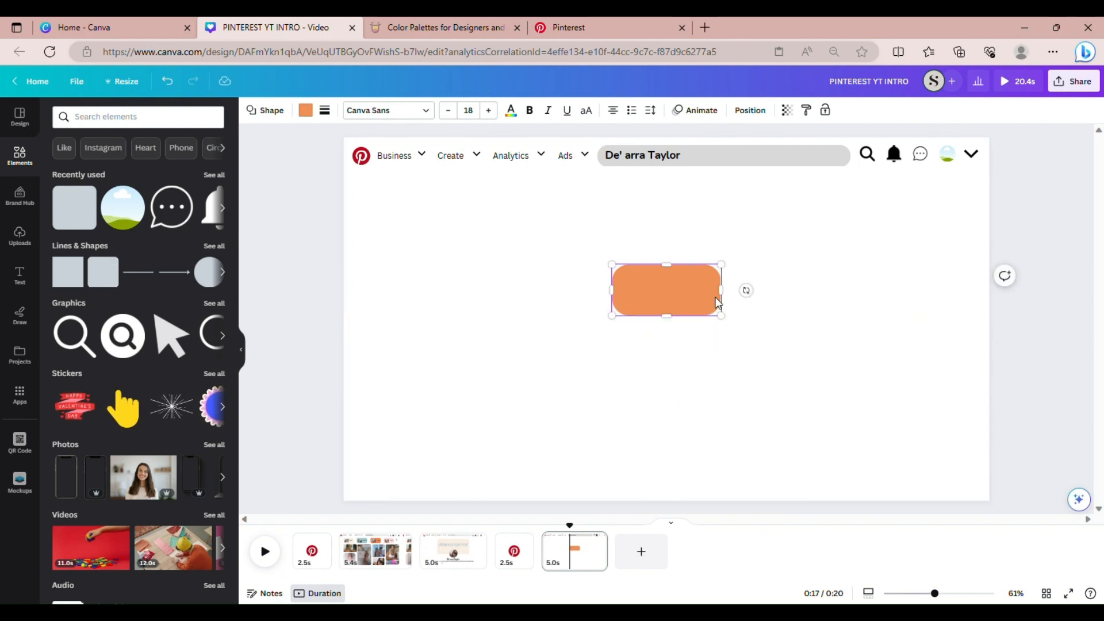
{"action": "left_click_drag", "start_coordinate": [729, 298], "coordinate": [722, 296]}
{"action": "left_click", "coordinate": [776, 322]}
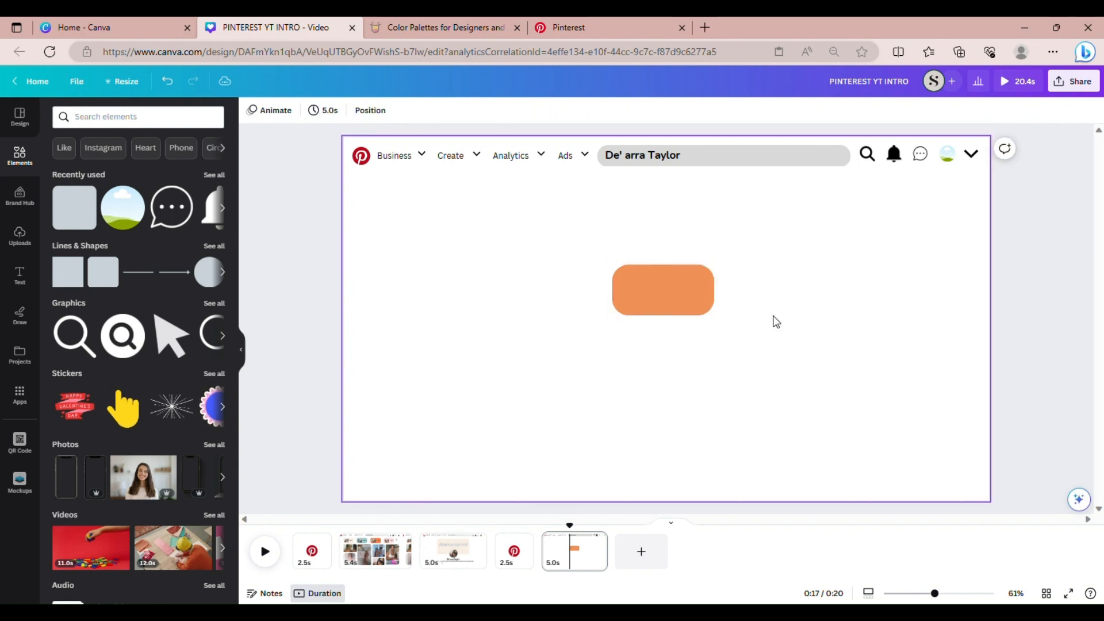
{"action": "left_click_drag", "start_coordinate": [658, 275], "coordinate": [433, 205]}
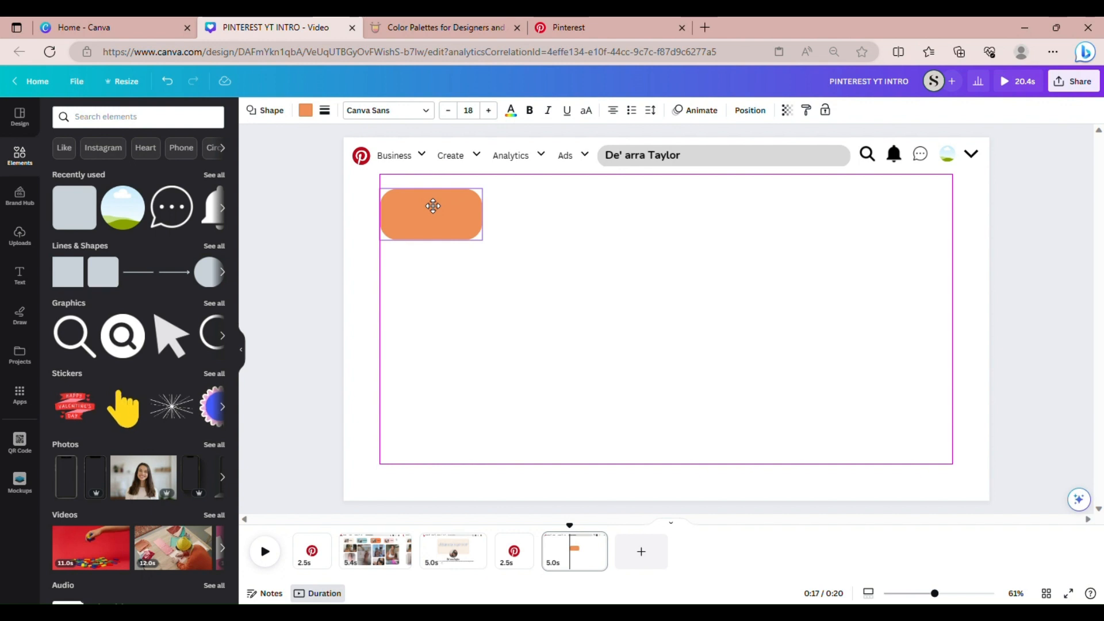
{"action": "left_click_drag", "start_coordinate": [433, 206], "coordinate": [433, 197]}
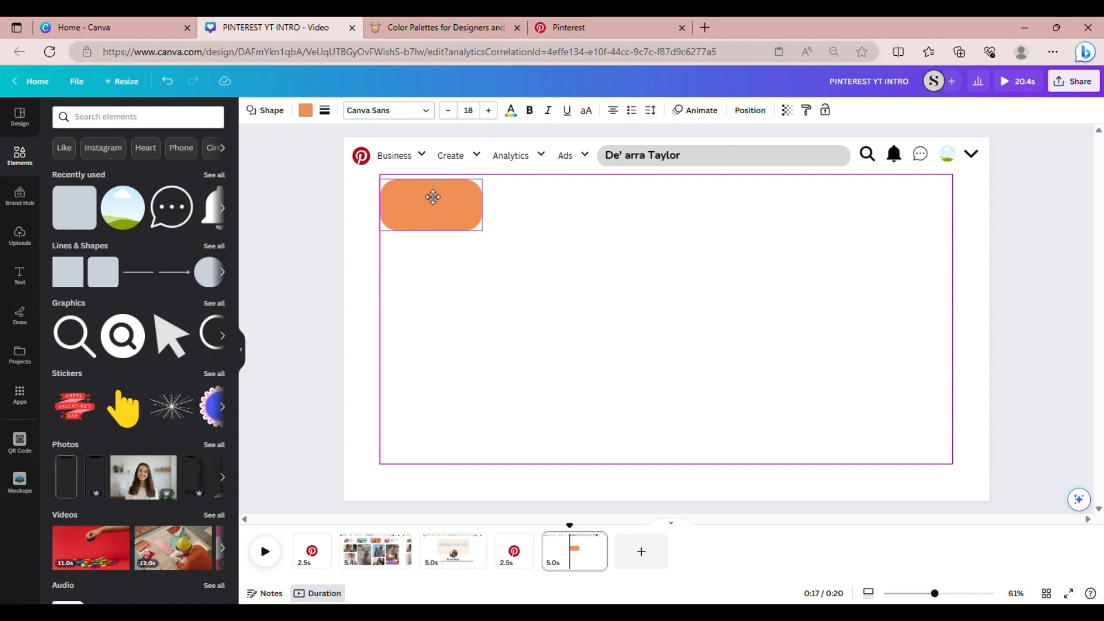
{"action": "left_click_drag", "start_coordinate": [425, 196], "coordinate": [426, 195]}
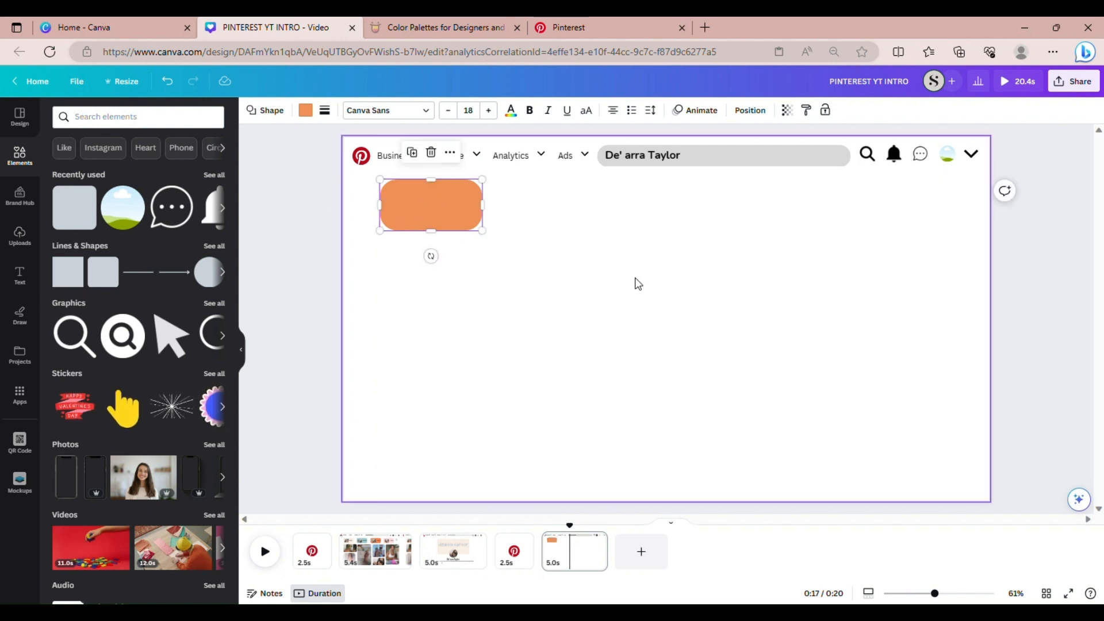
{"action": "left_click", "coordinate": [78, 89]}
{"action": "mouse_move", "coordinate": [120, 214]}
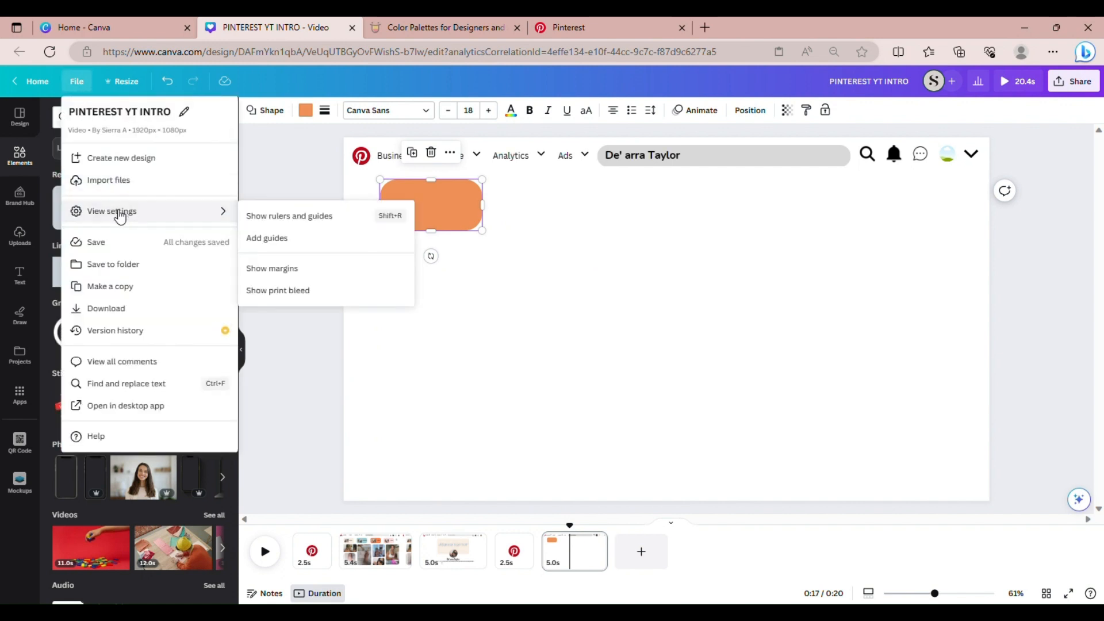
{"action": "left_click", "coordinate": [278, 269]}
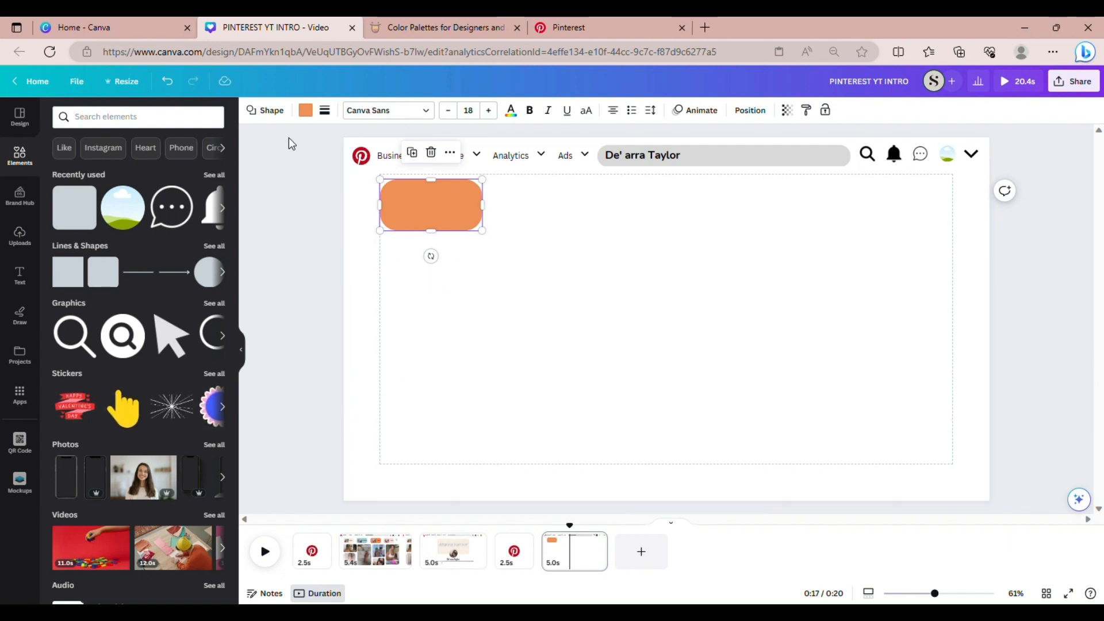
{"action": "left_click", "coordinate": [78, 81]}
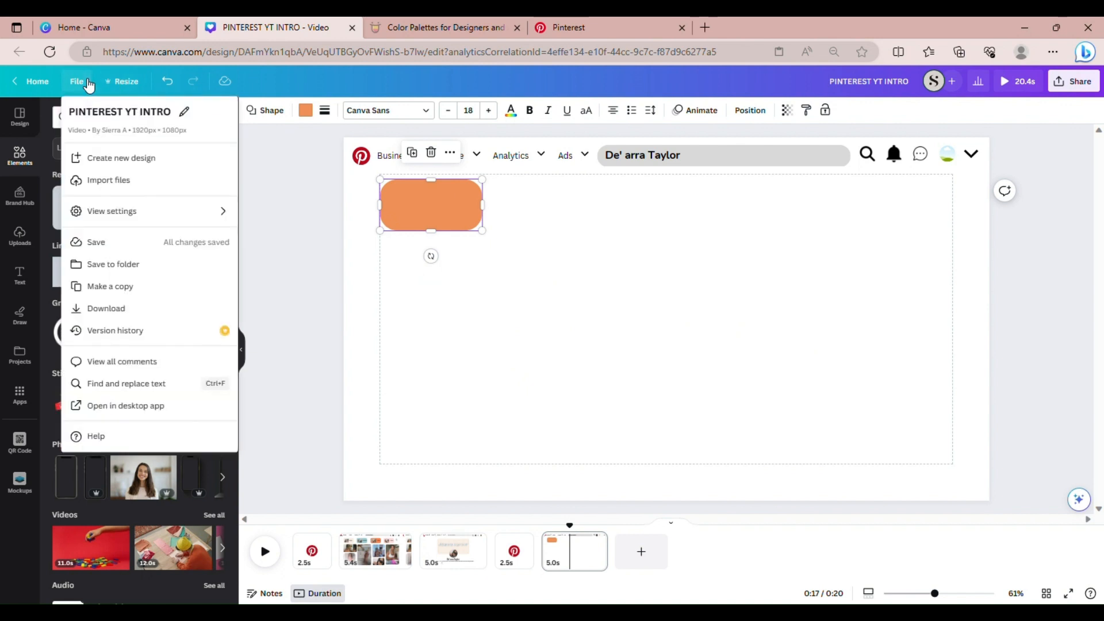
{"action": "mouse_move", "coordinate": [118, 212]}
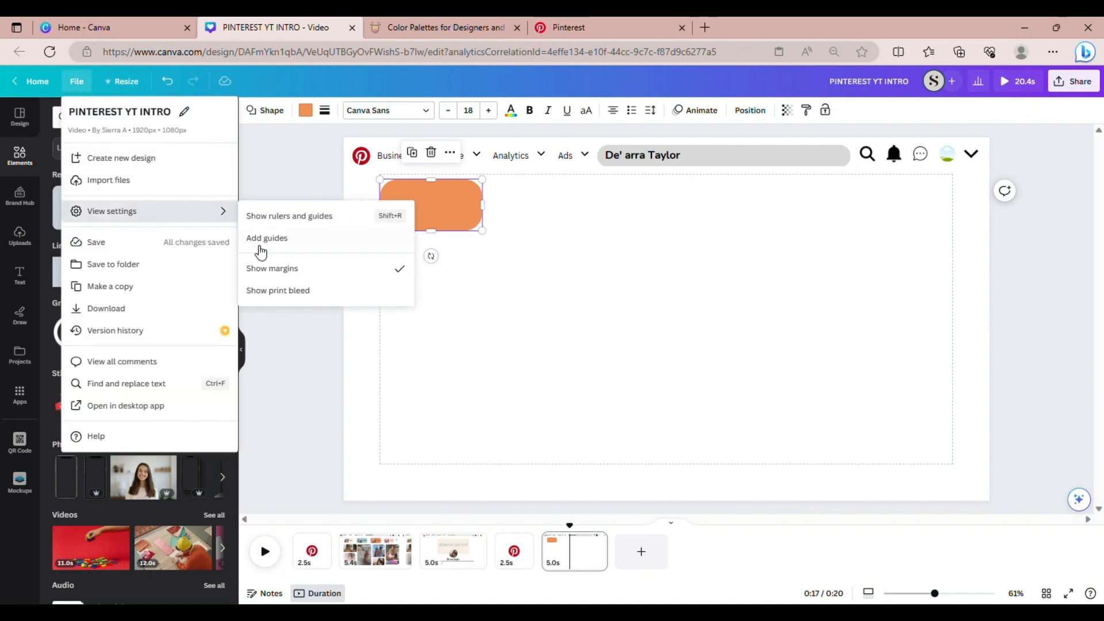
{"action": "left_click", "coordinate": [280, 269]}
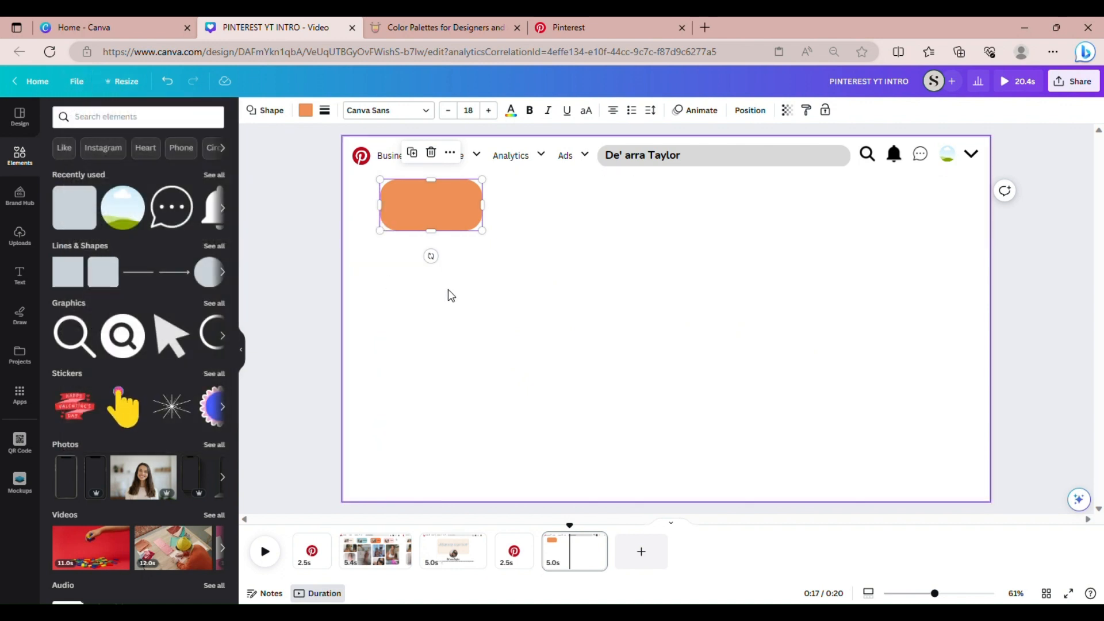
{"action": "left_click", "coordinate": [531, 303]}
{"action": "left_click", "coordinate": [461, 227]}
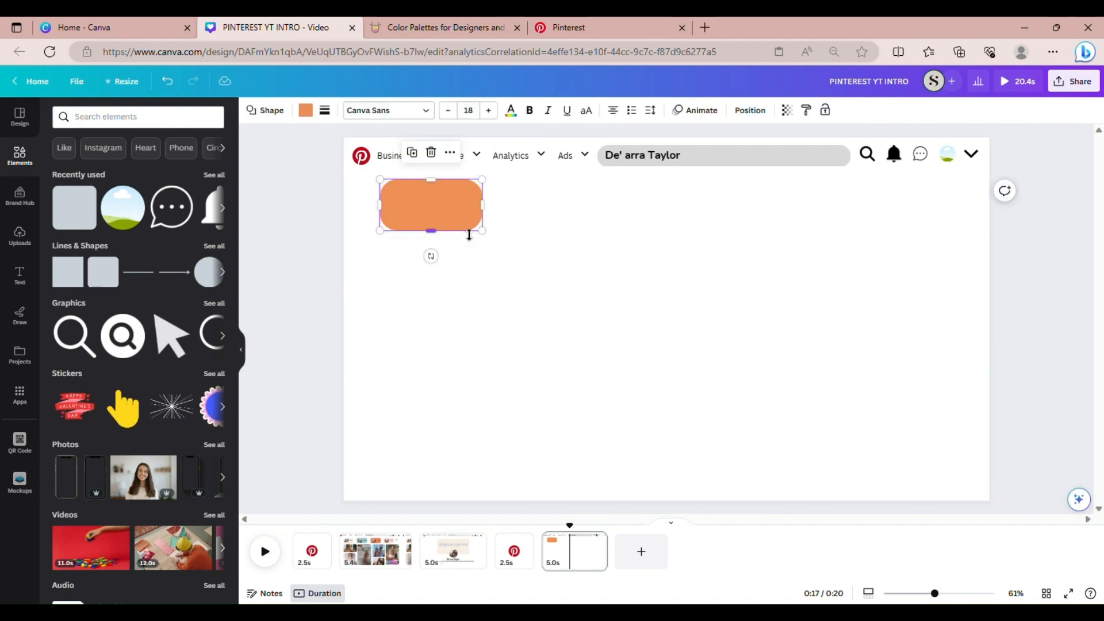
{"action": "left_click", "coordinate": [444, 31]}
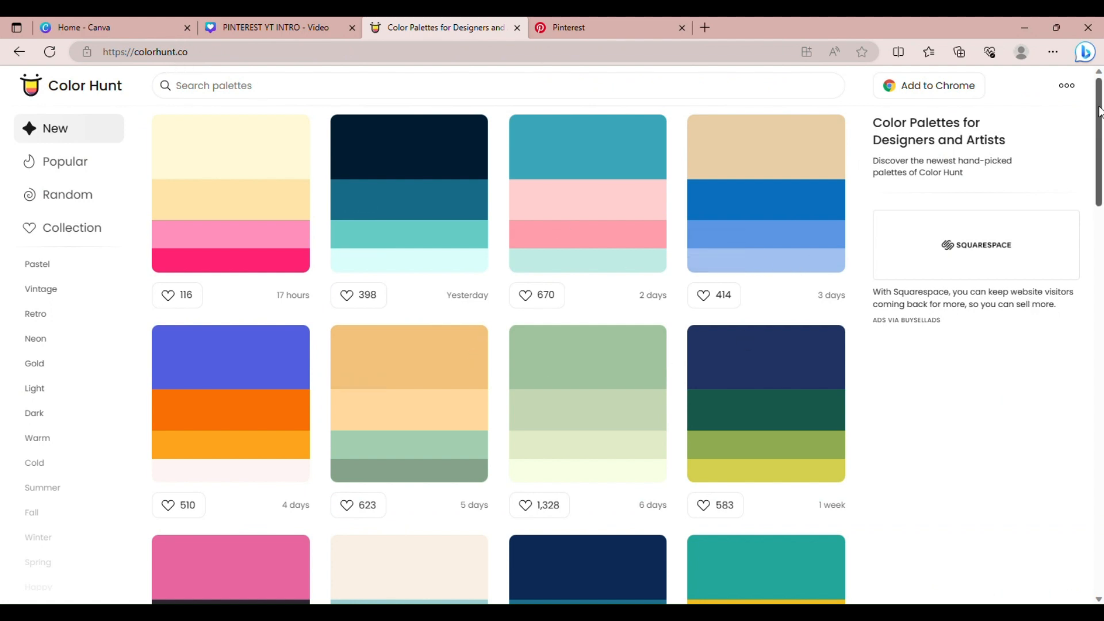
Copy the cream hex code #FAF0E4 from a Color Hunt palette and return to Canva
{"action": "left_click_drag", "start_coordinate": [1099, 111], "coordinate": [1095, 186]}
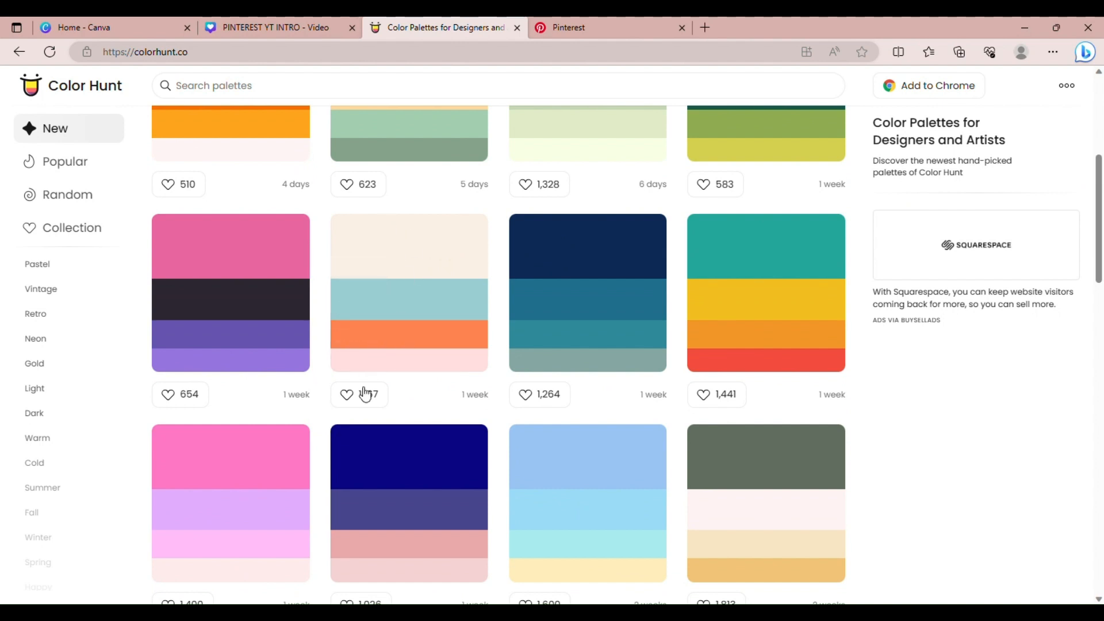
{"action": "left_click", "coordinate": [359, 275]}
{"action": "left_click", "coordinate": [313, 17]}
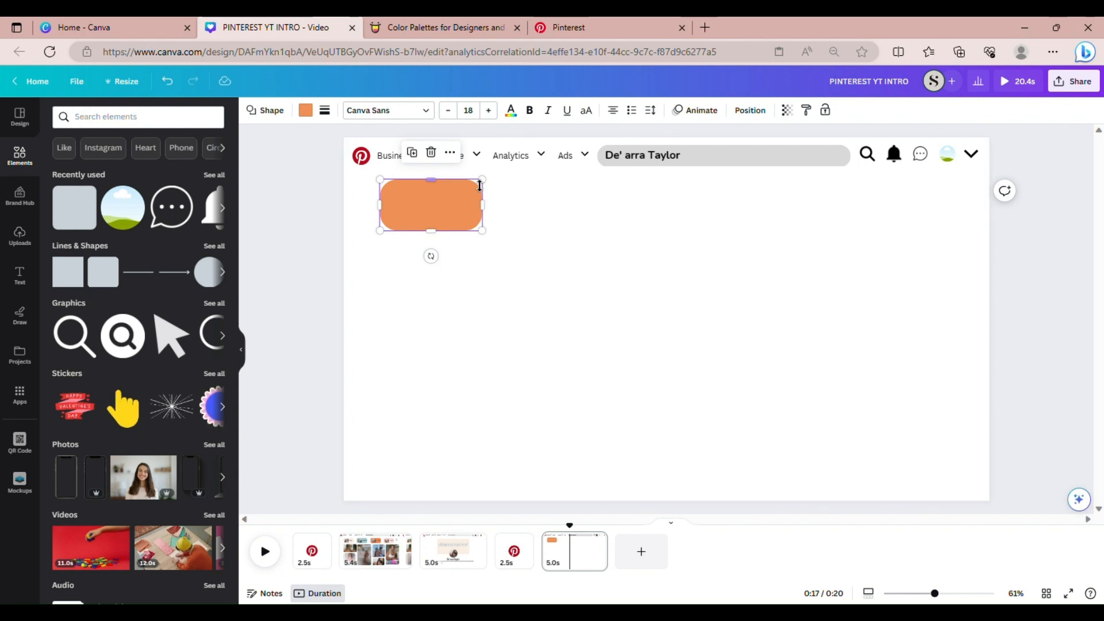
Add #FAF0E4 as a new custom colour and fill the pill with it
{"action": "left_click", "coordinate": [306, 111]}
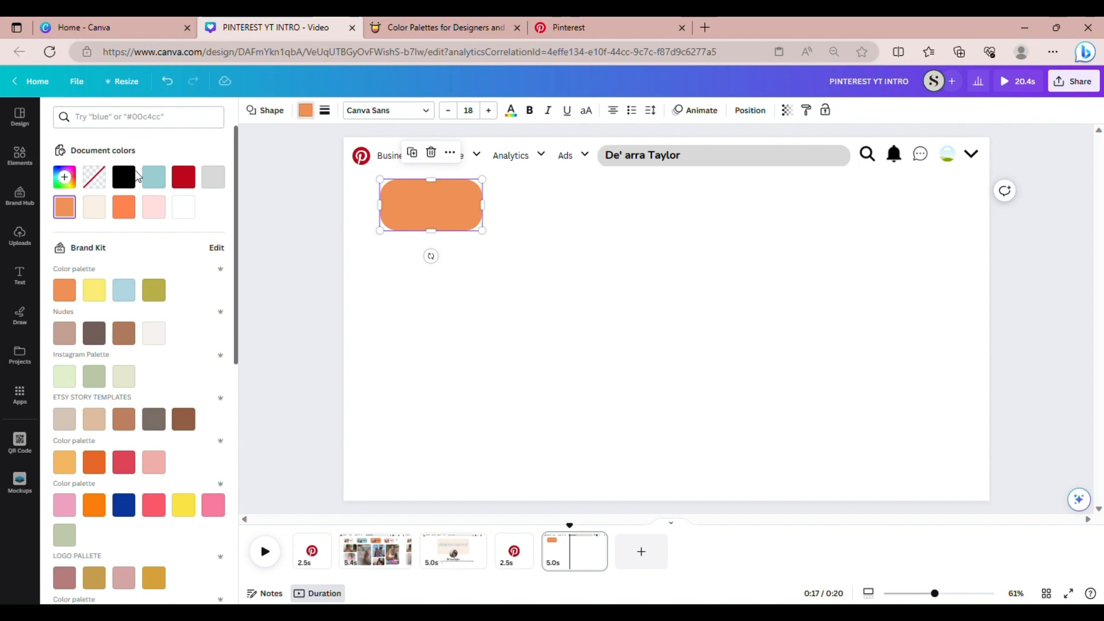
{"action": "left_click", "coordinate": [71, 179]}
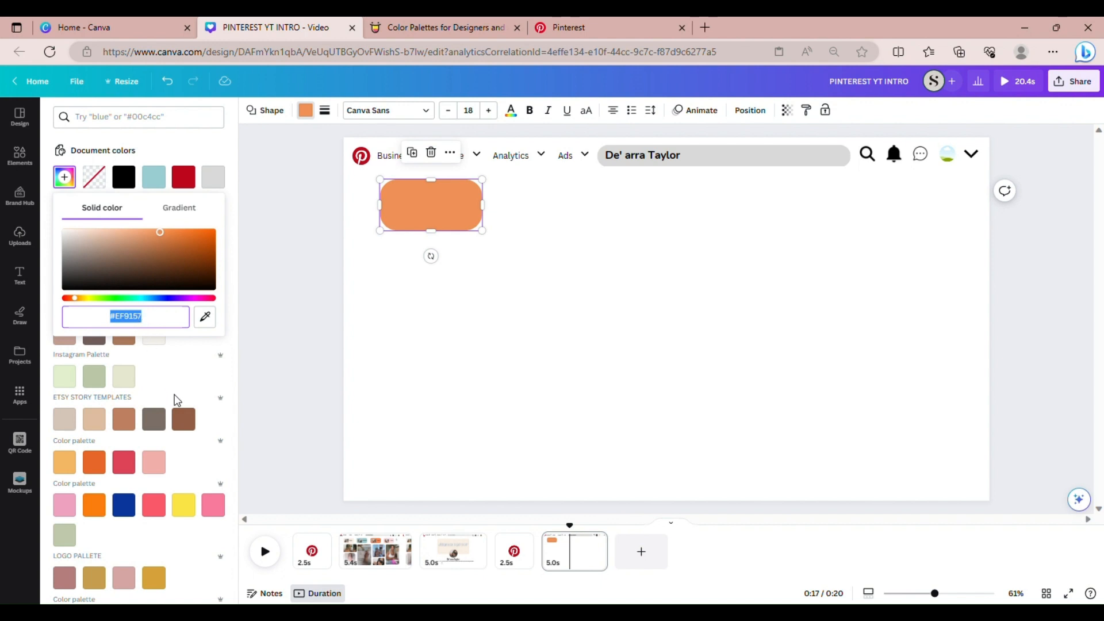
{"action": "key", "text": "ctrl+v"}
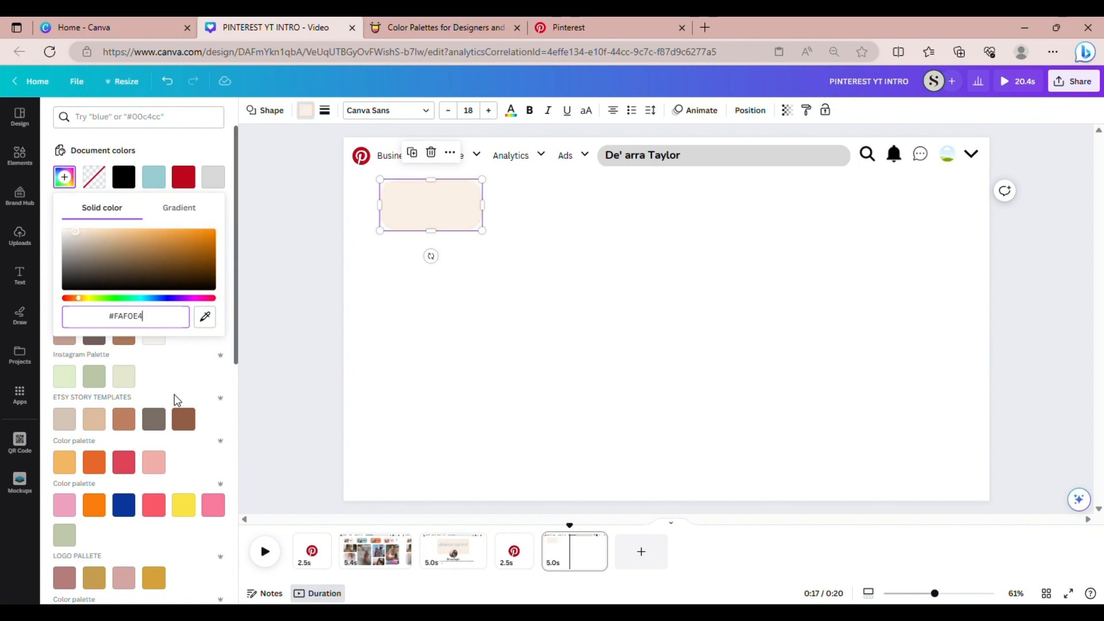
{"action": "left_click", "coordinate": [569, 341]}
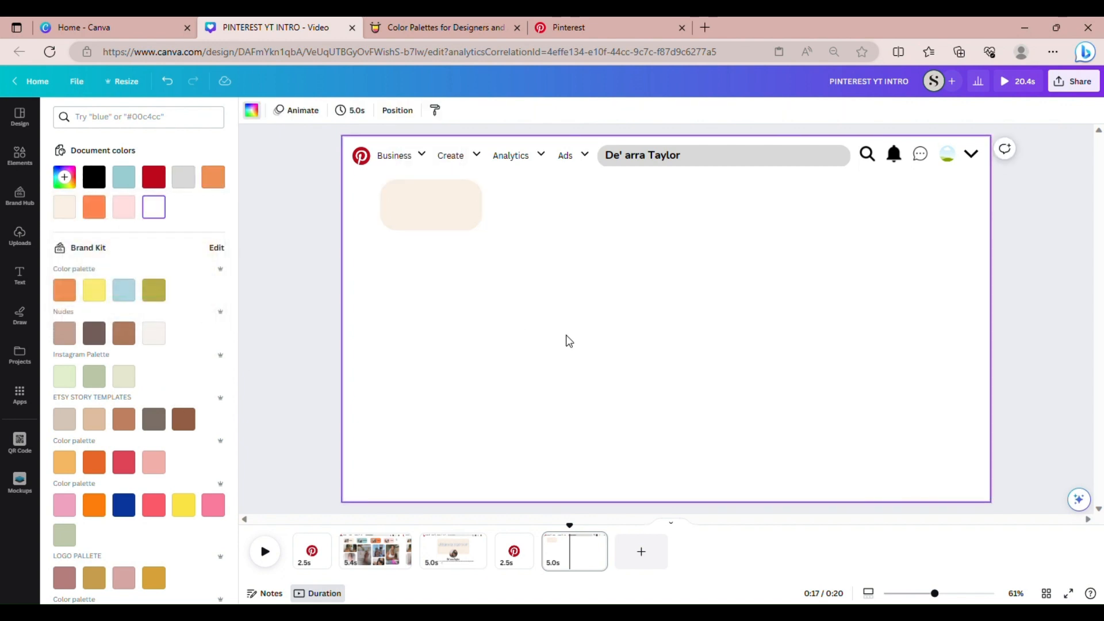
Duplicate the cream pill three times and line the copies up in a row to the right
{"action": "left_click", "coordinate": [468, 222]}
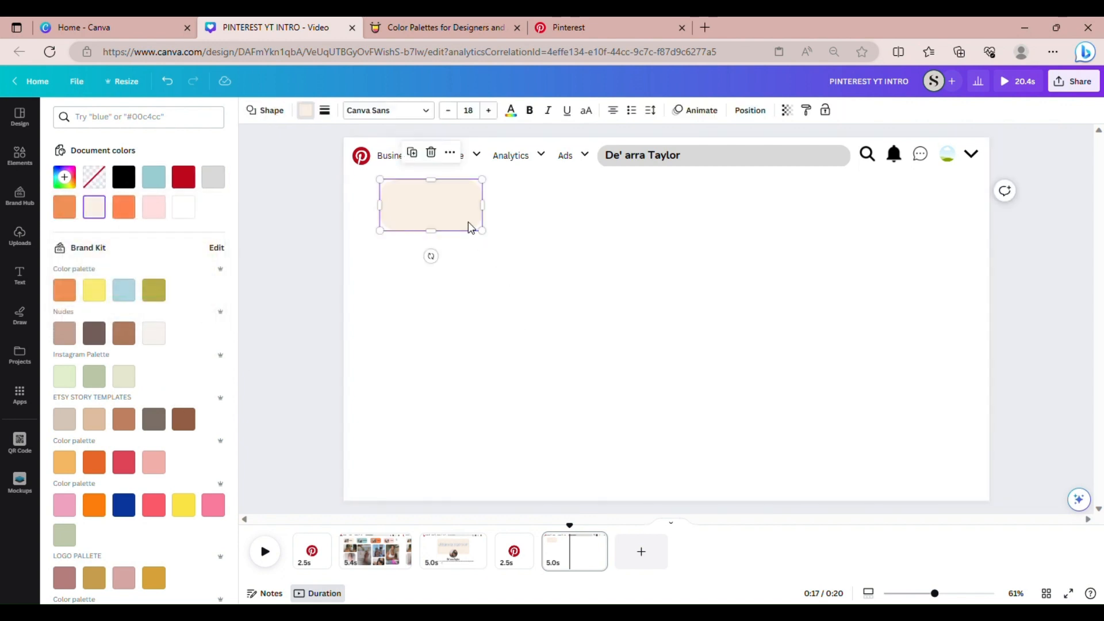
{"action": "left_click", "coordinate": [414, 154]}
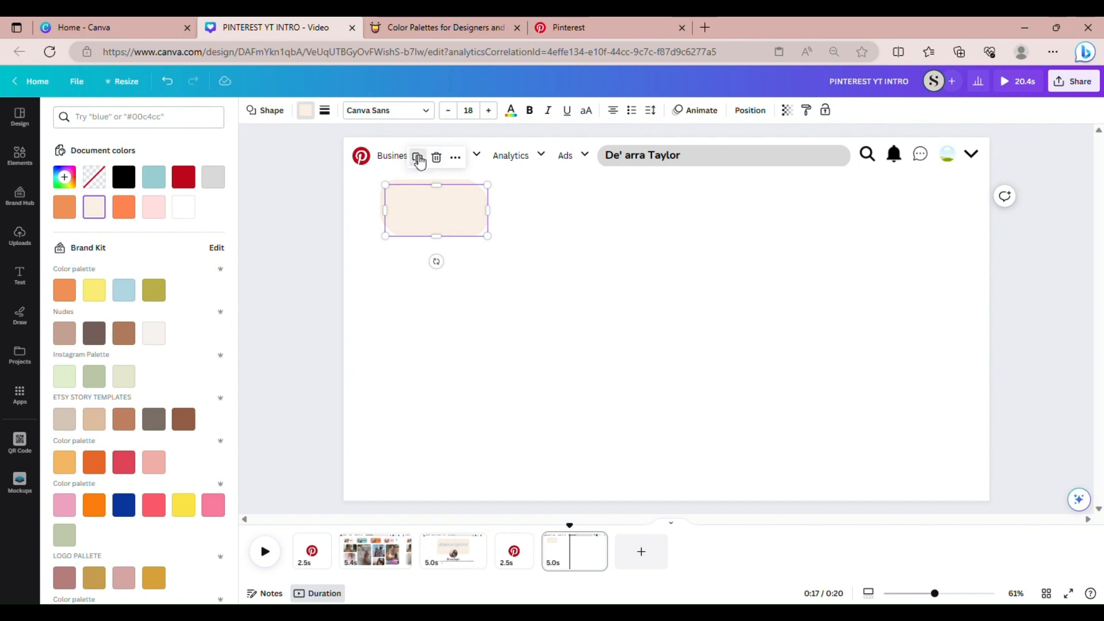
{"action": "left_click", "coordinate": [418, 158]}
{"action": "left_click", "coordinate": [424, 162]}
{"action": "left_click_drag", "start_coordinate": [446, 223], "coordinate": [569, 213]}
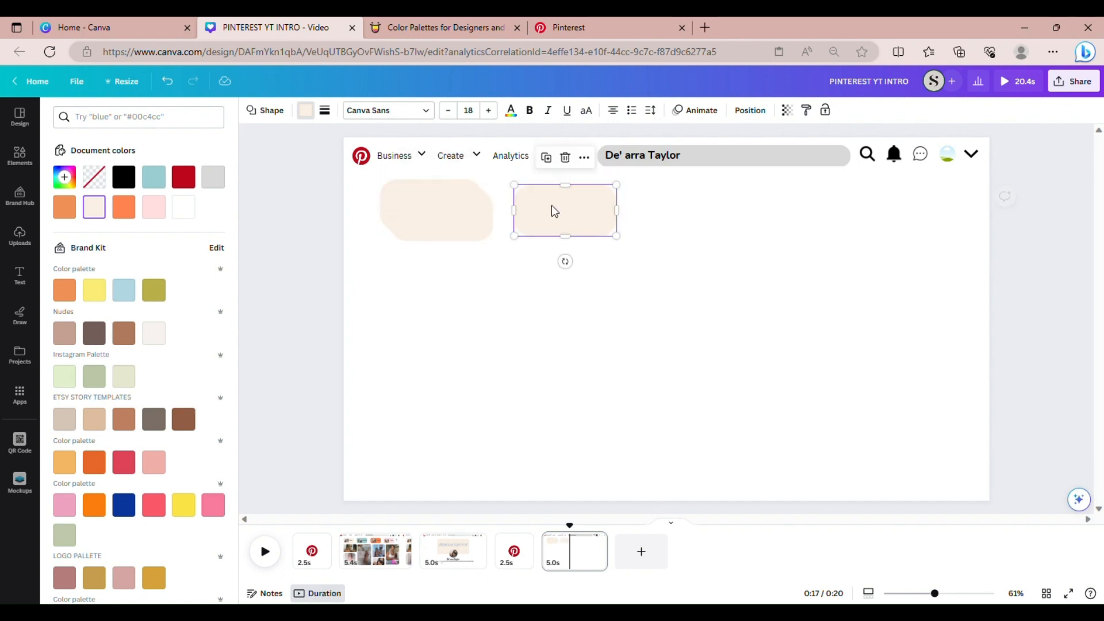
{"action": "left_click_drag", "start_coordinate": [473, 222], "coordinate": [726, 216]}
{"action": "left_click_drag", "start_coordinate": [455, 227], "coordinate": [850, 223]}
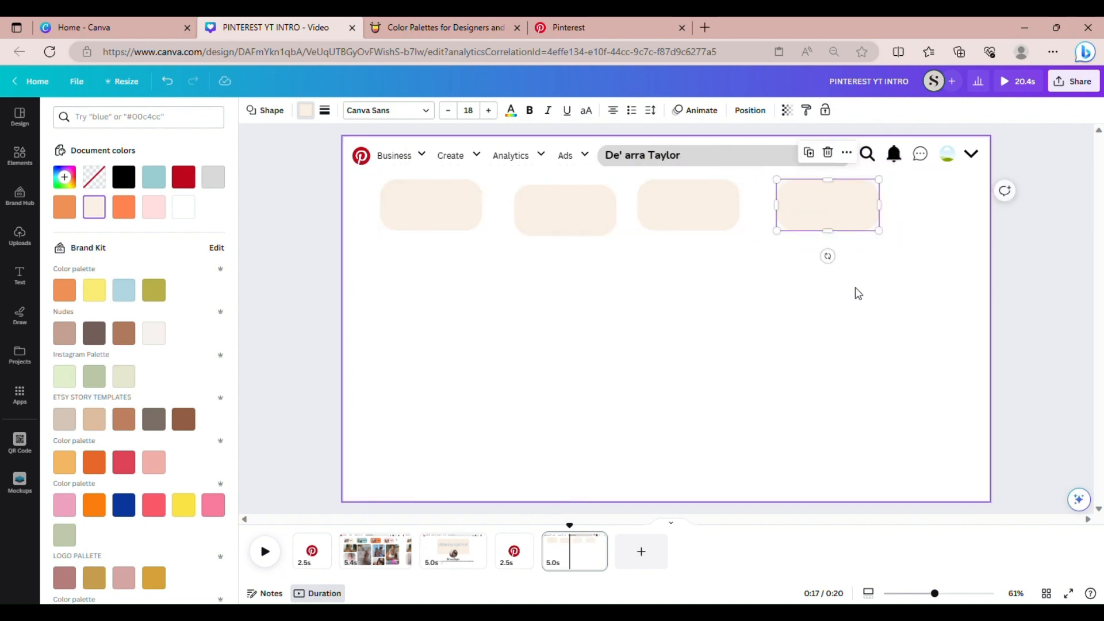
Space the four cream pills evenly, then select the second pill
{"action": "left_click_drag", "start_coordinate": [860, 299], "coordinate": [368, 145]}
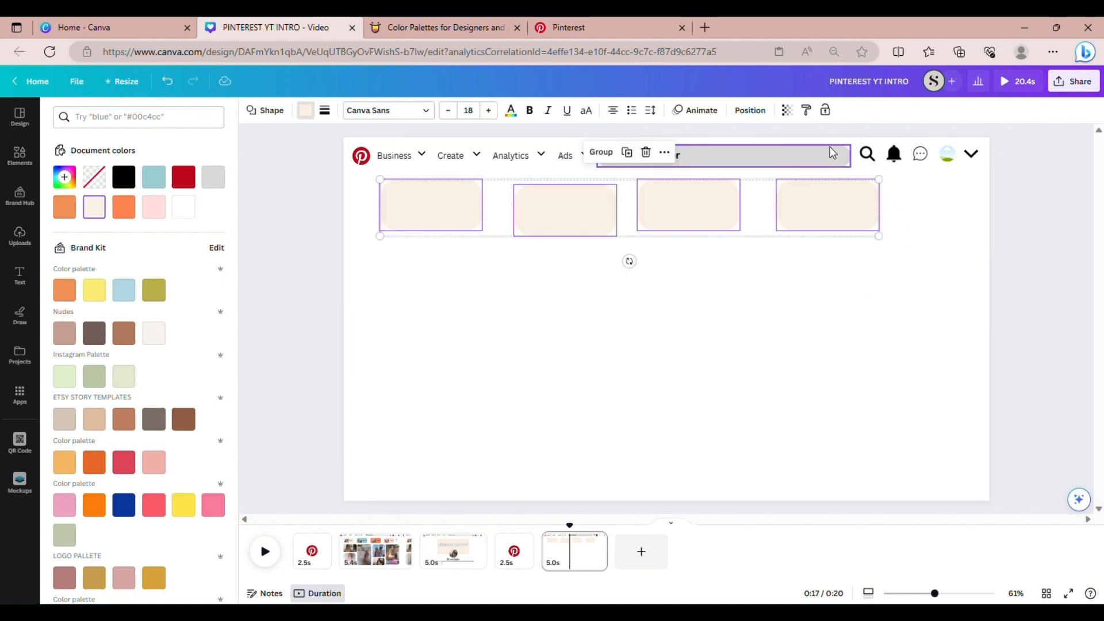
{"action": "left_click", "coordinate": [752, 113]}
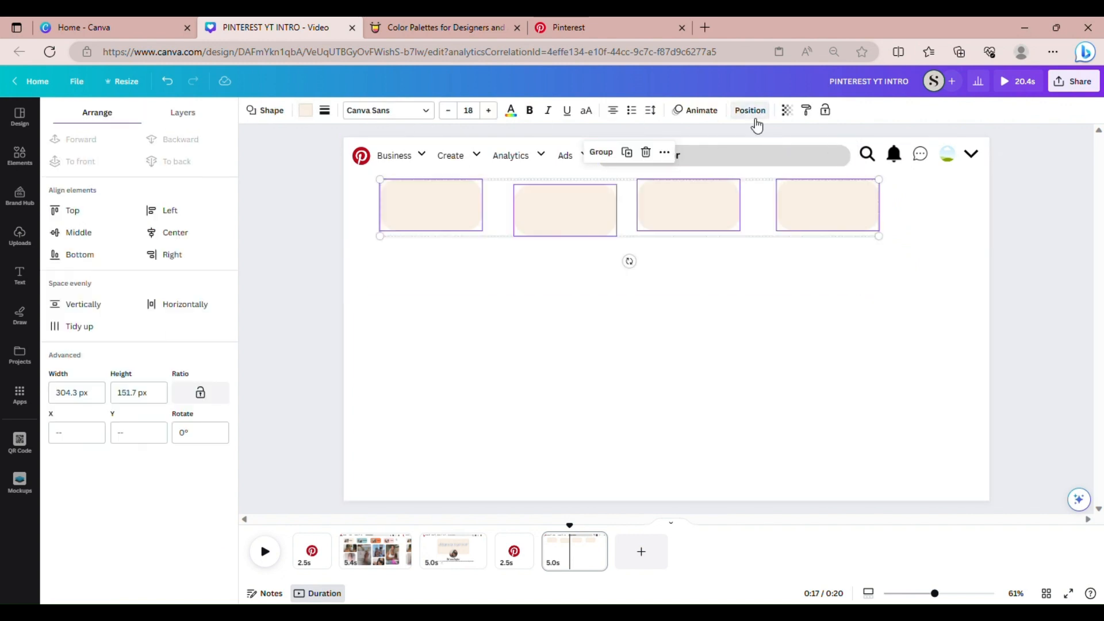
{"action": "left_click", "coordinate": [75, 325]}
{"action": "left_click", "coordinate": [539, 372]}
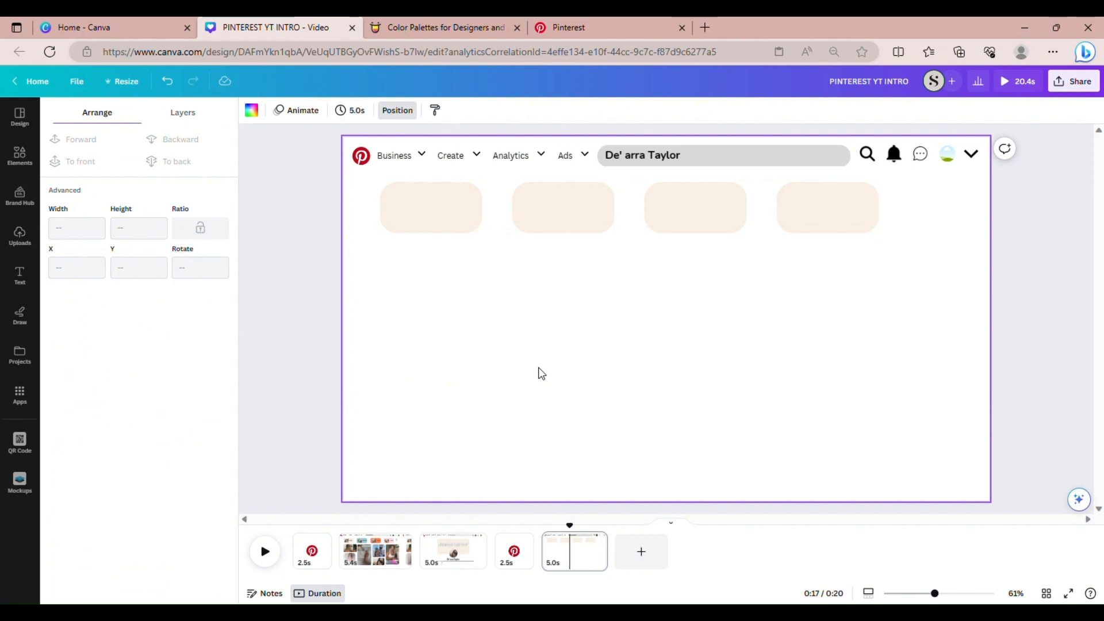
{"action": "left_click", "coordinate": [580, 224]}
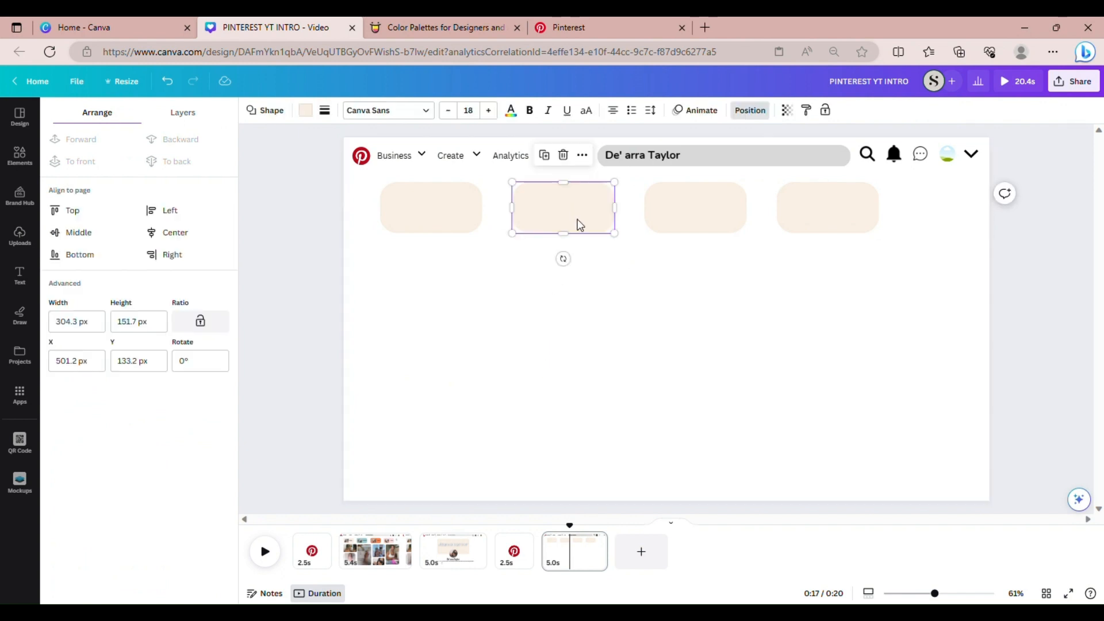
Fill the second pill with teal #9BCDD2 copied from Color Hunt
{"action": "left_click", "coordinate": [433, 27]}
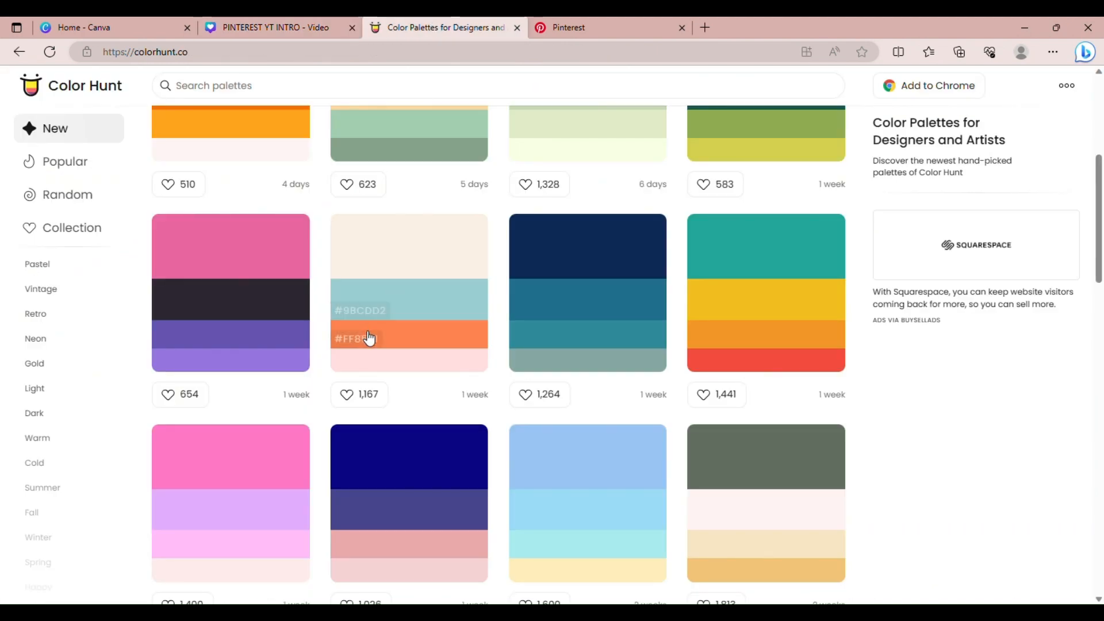
{"action": "left_click", "coordinate": [357, 317]}
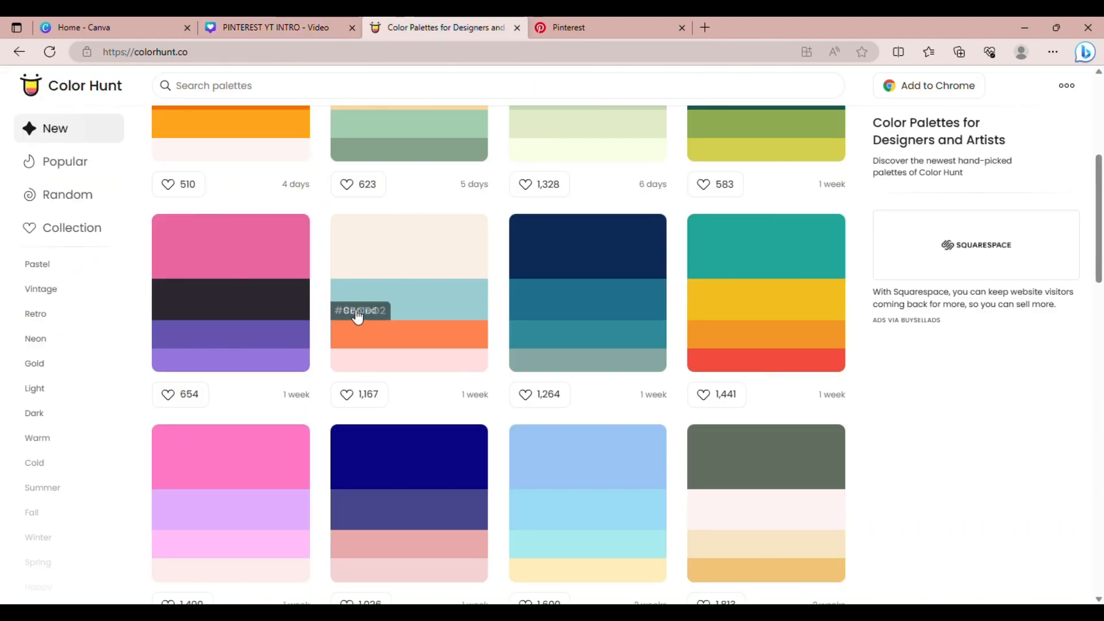
{"action": "left_click", "coordinate": [247, 27]}
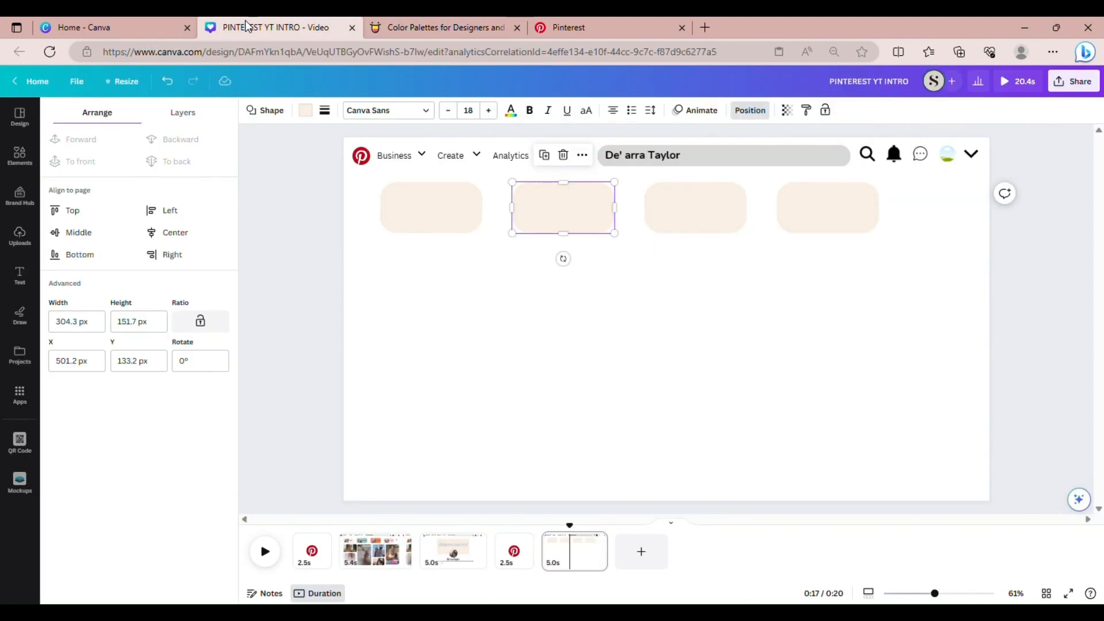
{"action": "left_click", "coordinate": [306, 111]}
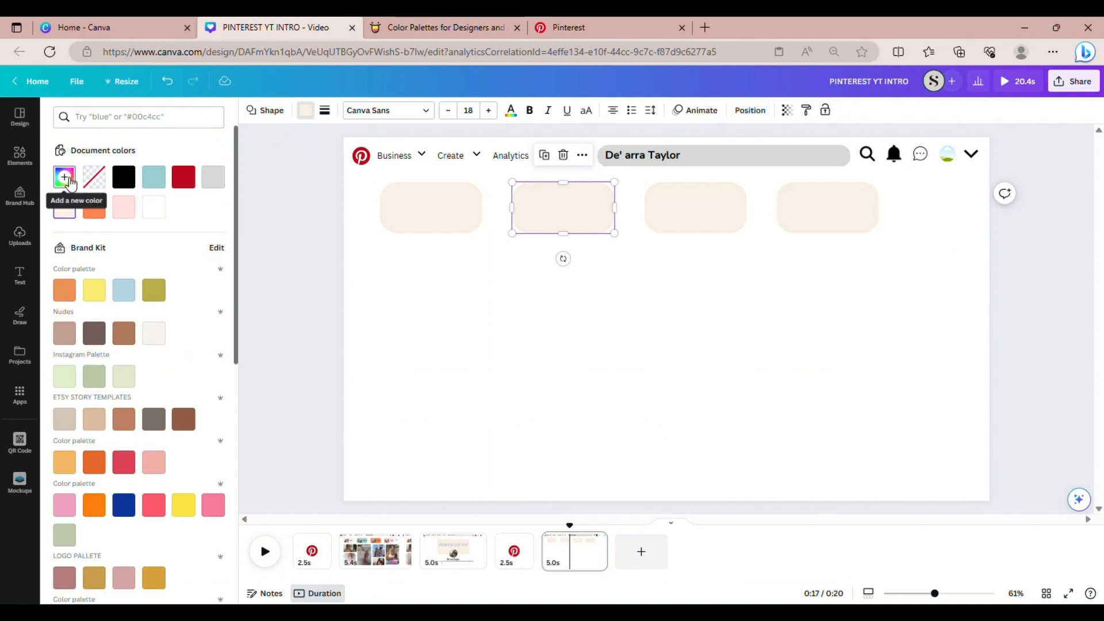
{"action": "left_click", "coordinate": [68, 180]}
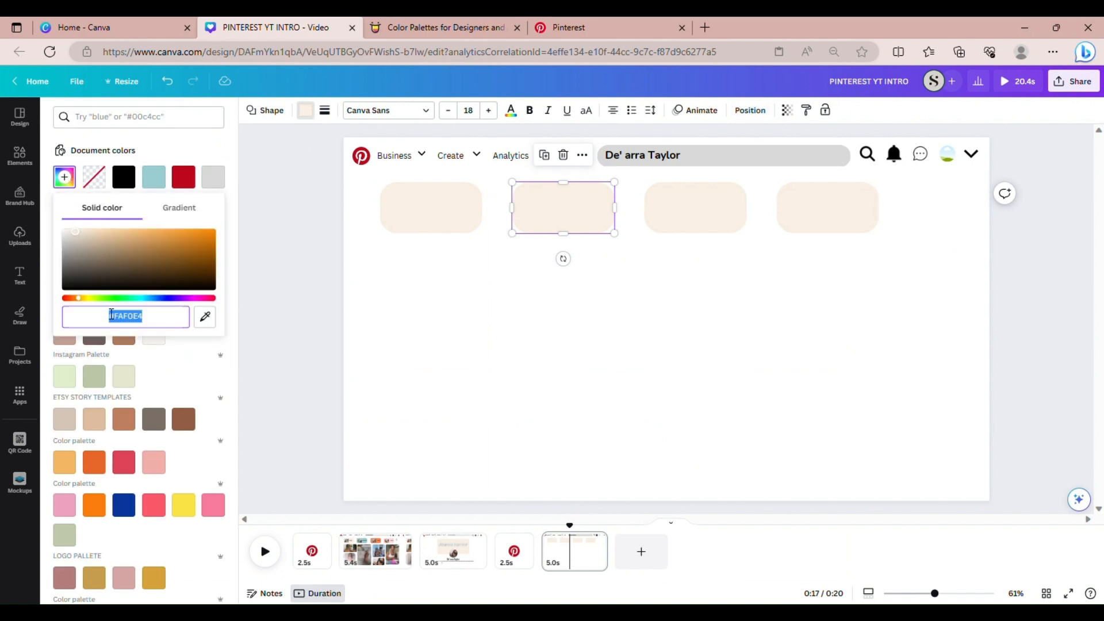
{"action": "key", "text": "ctrl+v"}
Fill the third pill with orange #FF8551 copied from Color Hunt
{"action": "left_click", "coordinate": [671, 214]}
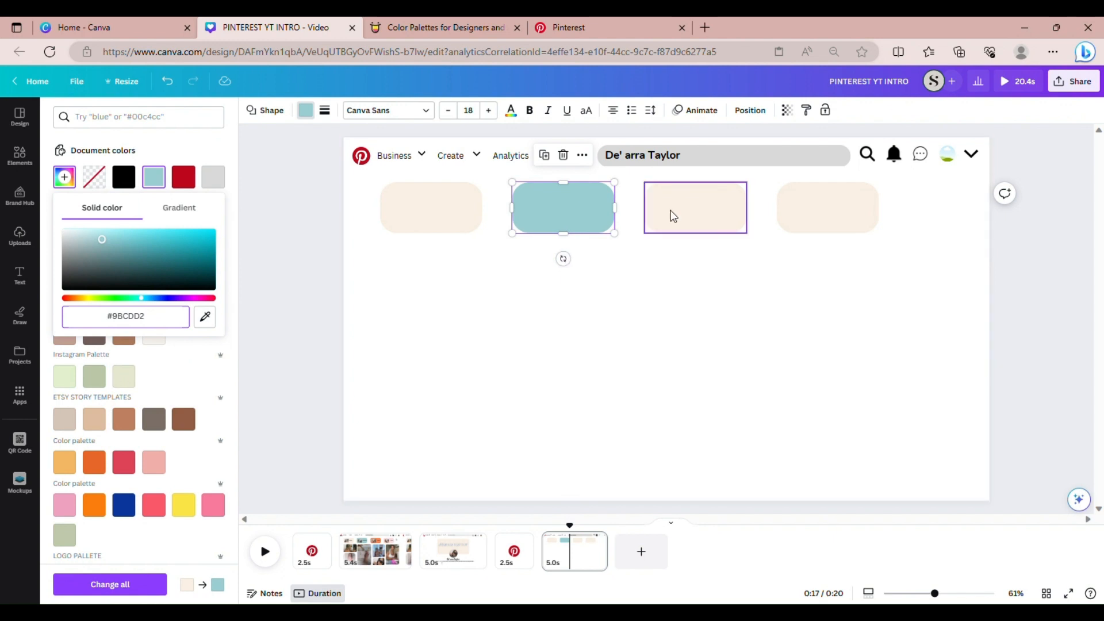
{"action": "left_click", "coordinate": [461, 18]}
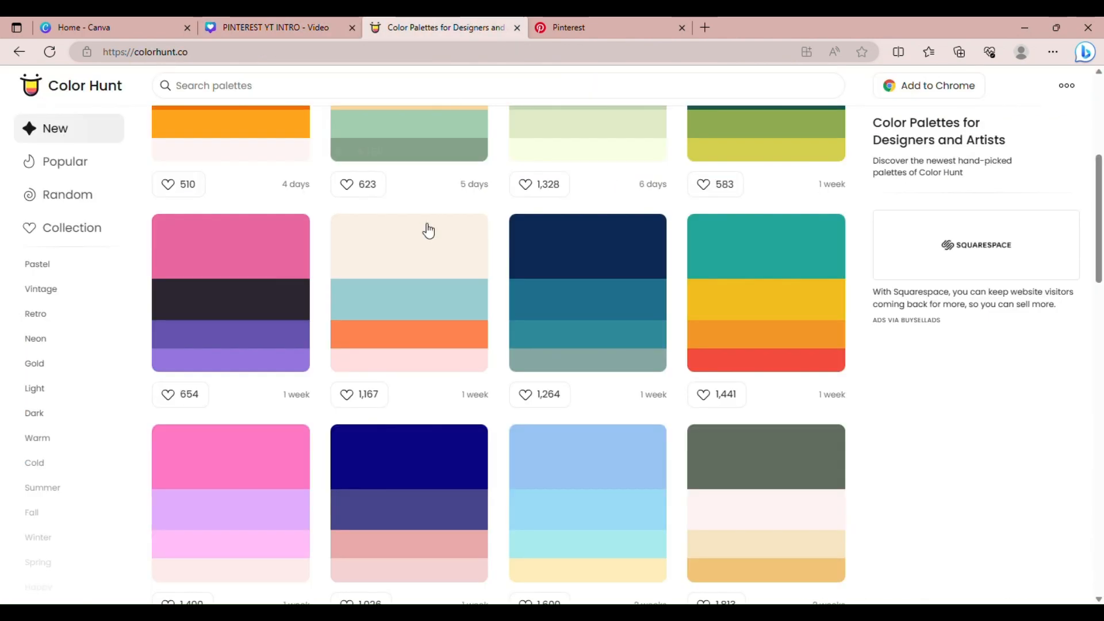
{"action": "left_click", "coordinate": [366, 349]}
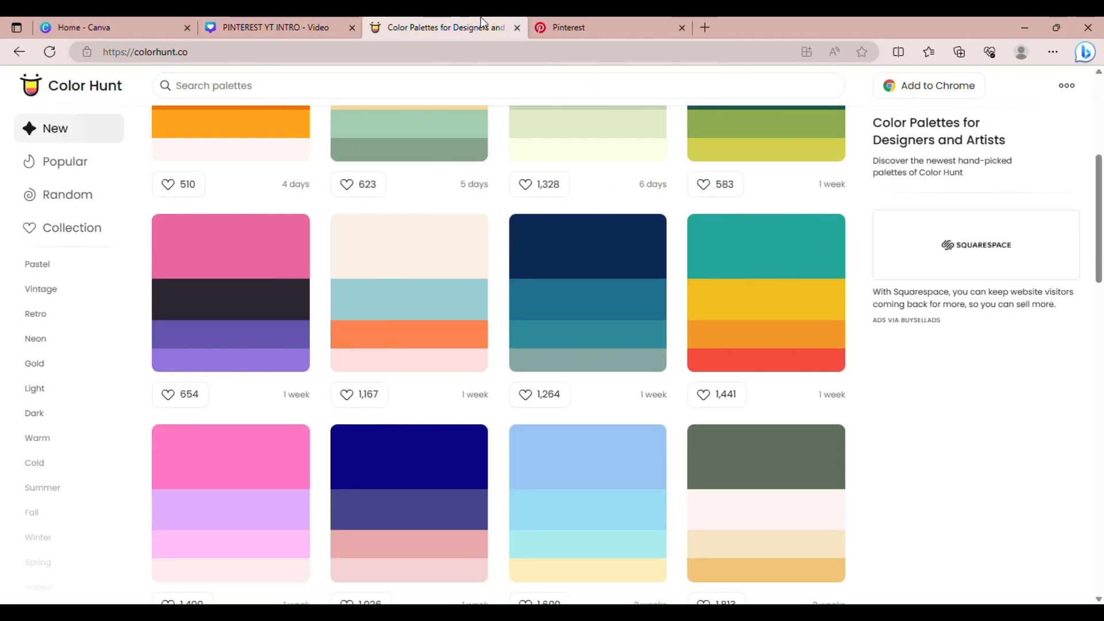
{"action": "left_click", "coordinate": [339, 24]}
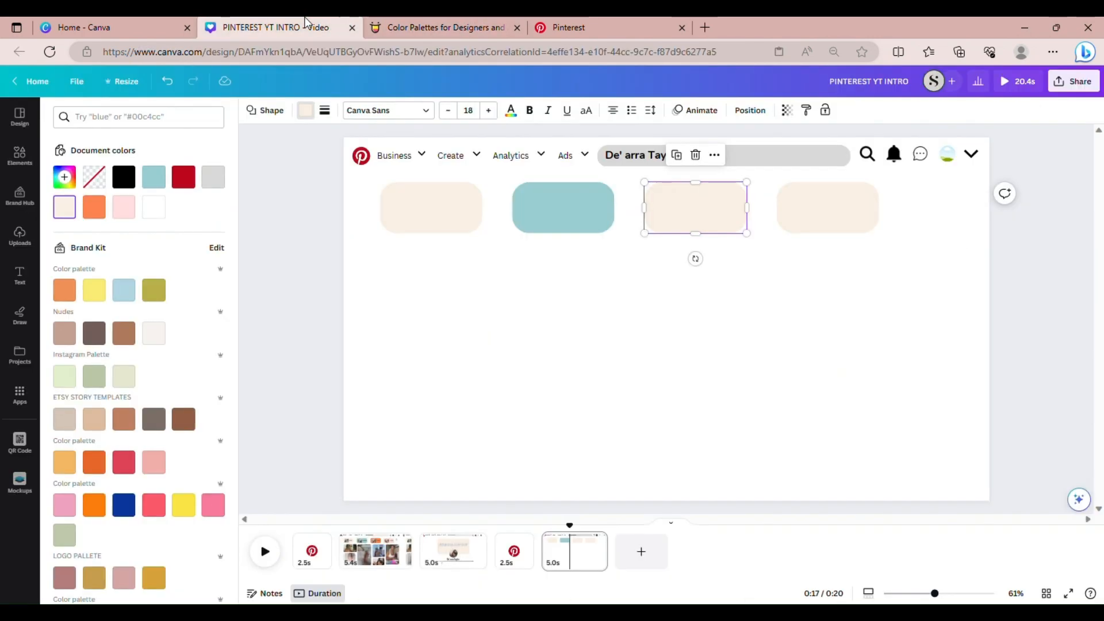
{"action": "left_click", "coordinate": [65, 177]}
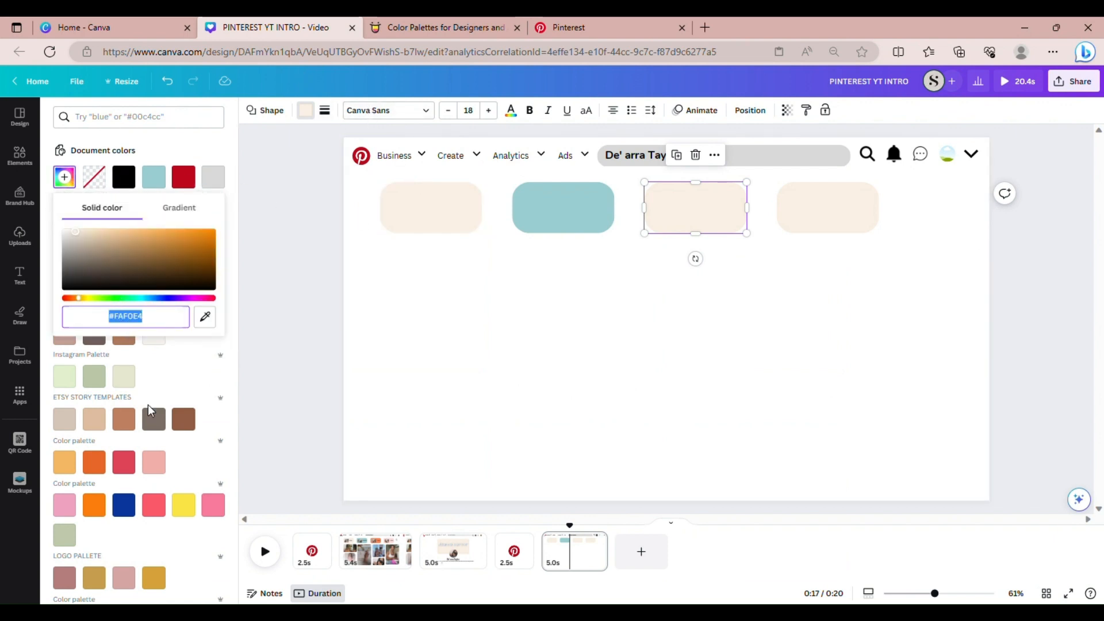
{"action": "key", "text": "ctrl+v"}
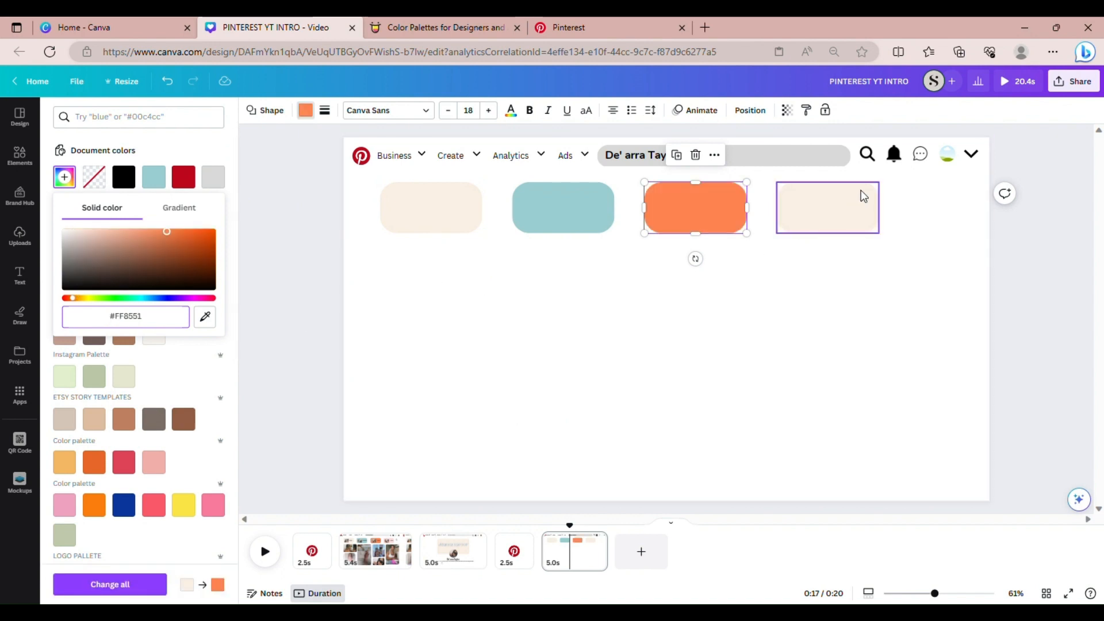
Fill the fourth pill with pale pink
{"action": "left_click", "coordinate": [811, 229]}
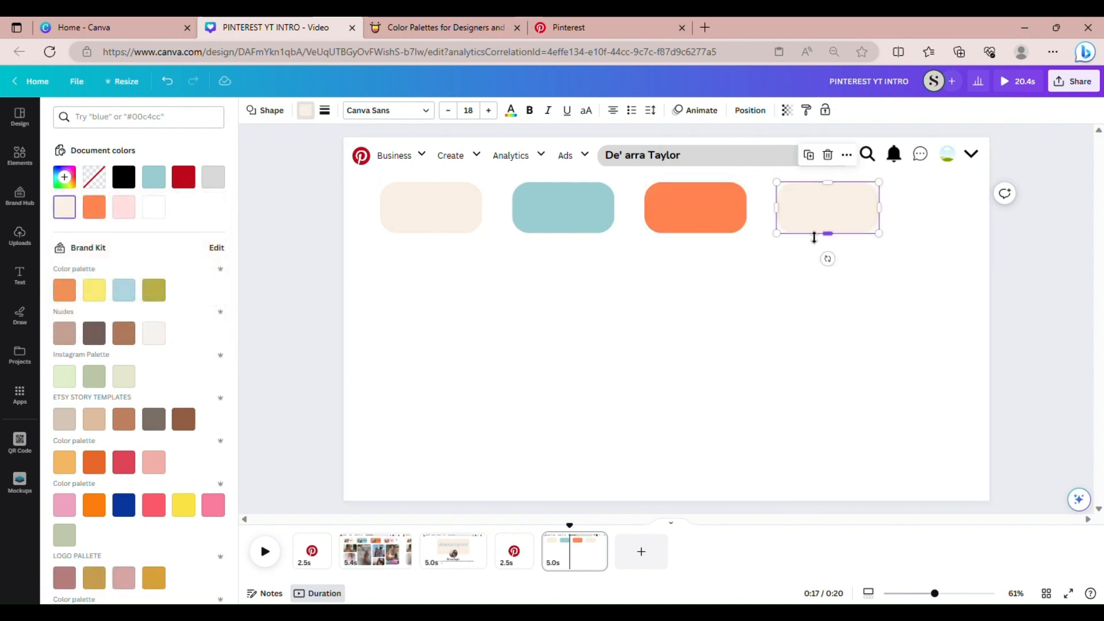
{"action": "left_click", "coordinate": [125, 217]}
{"action": "left_click", "coordinate": [703, 317]}
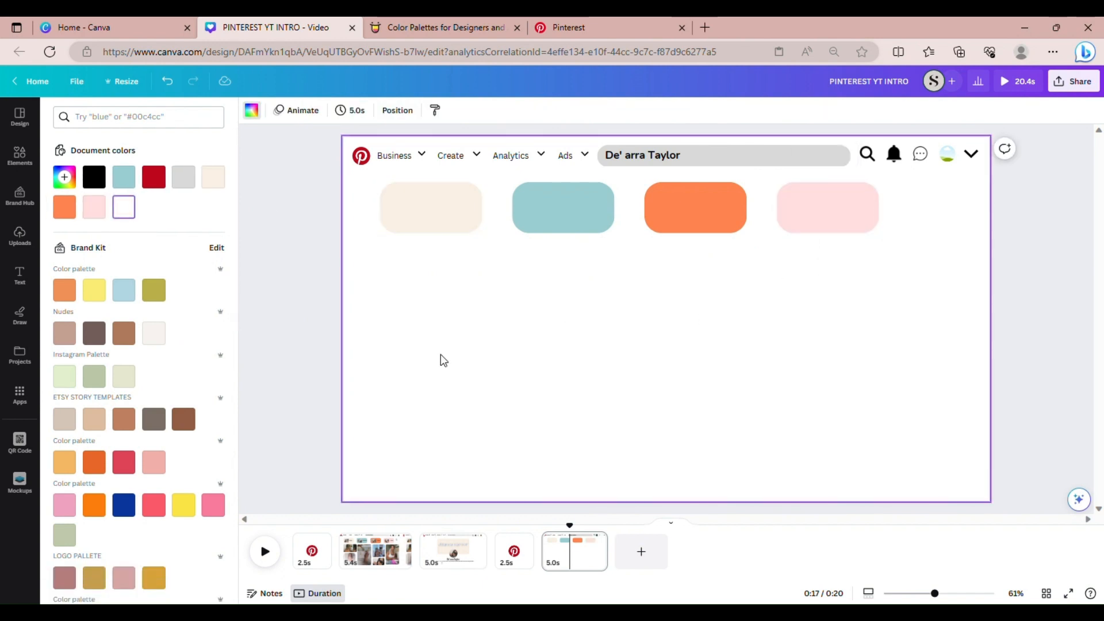
Copy the Vlogs button from page 2 and bring up the paste menu on page 5
{"action": "left_click", "coordinate": [366, 571]}
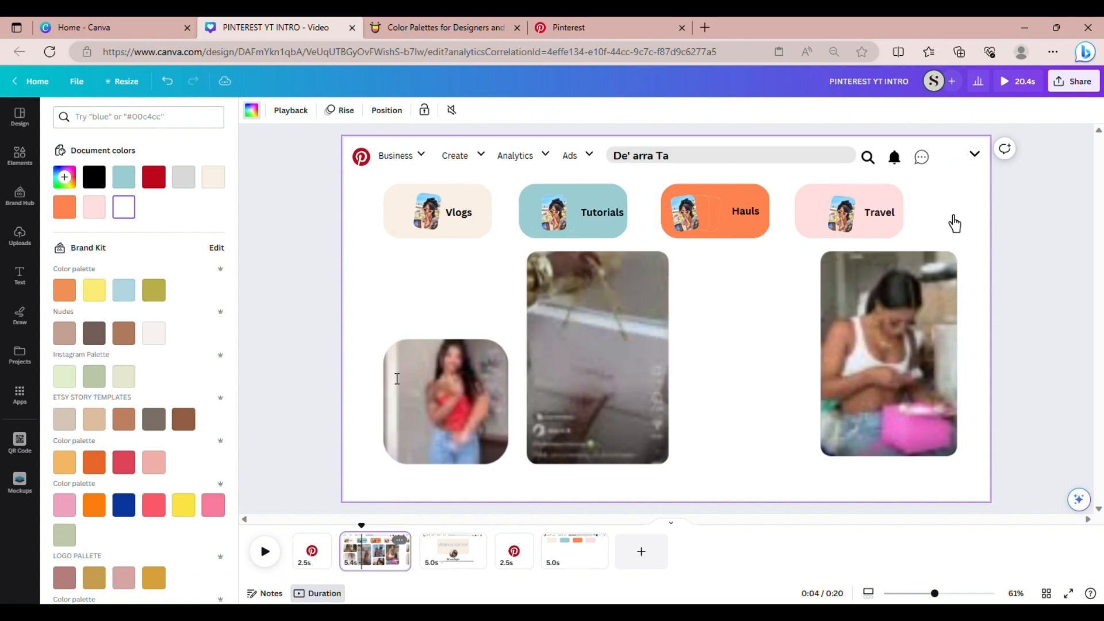
{"action": "left_click", "coordinate": [470, 199]}
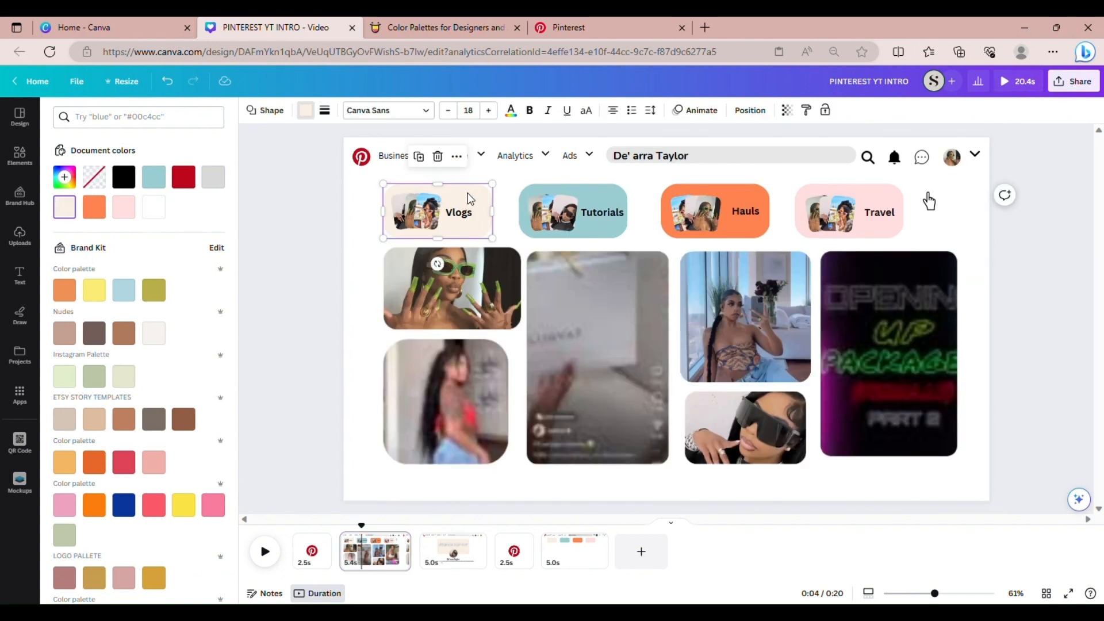
{"action": "left_click", "coordinate": [457, 156]}
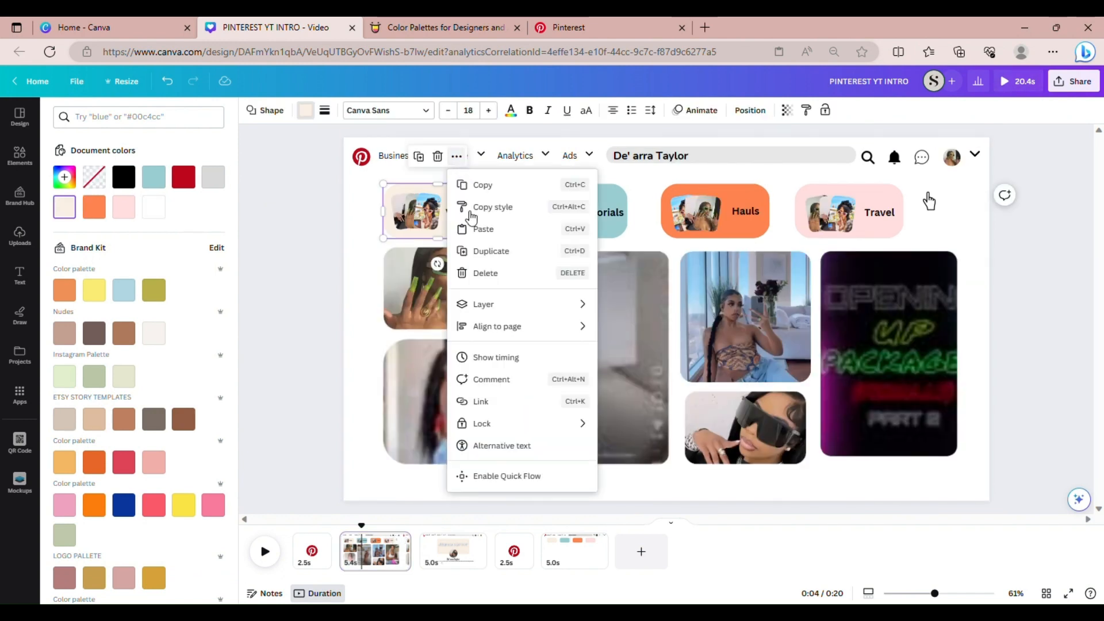
{"action": "left_click", "coordinate": [488, 189]}
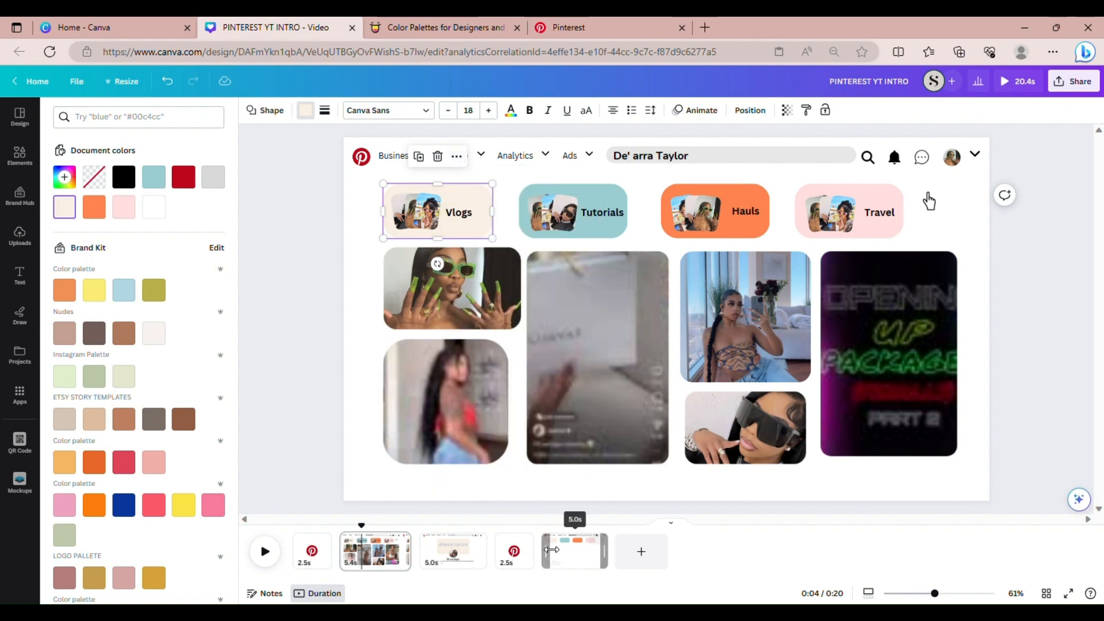
{"action": "left_click", "coordinate": [570, 549]}
{"action": "right_click", "coordinate": [394, 305]}
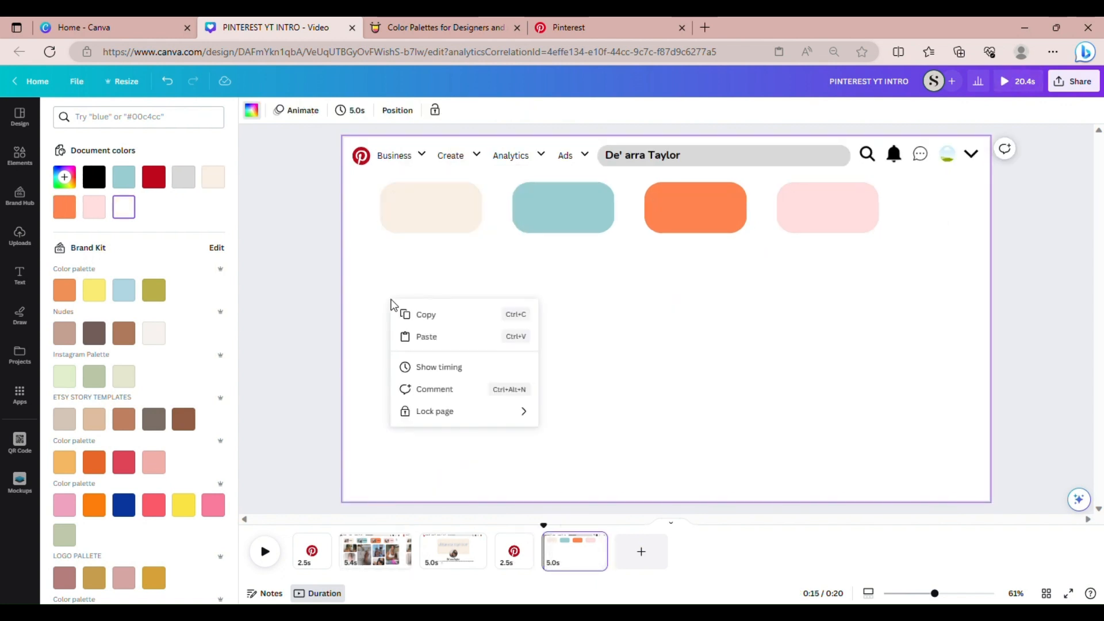
Paste the Vlogs button below the row and enlarge the cream pill to its size, about 324 × 172
{"action": "left_click", "coordinate": [402, 335]}
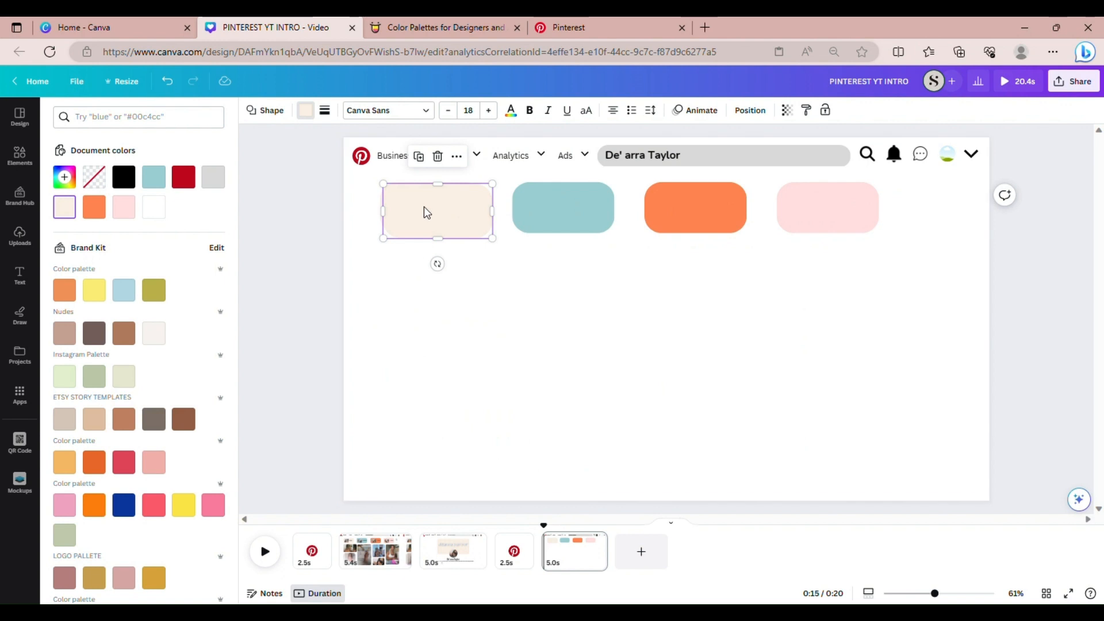
{"action": "left_click_drag", "start_coordinate": [423, 212], "coordinate": [427, 268]}
{"action": "left_click", "coordinate": [475, 206]}
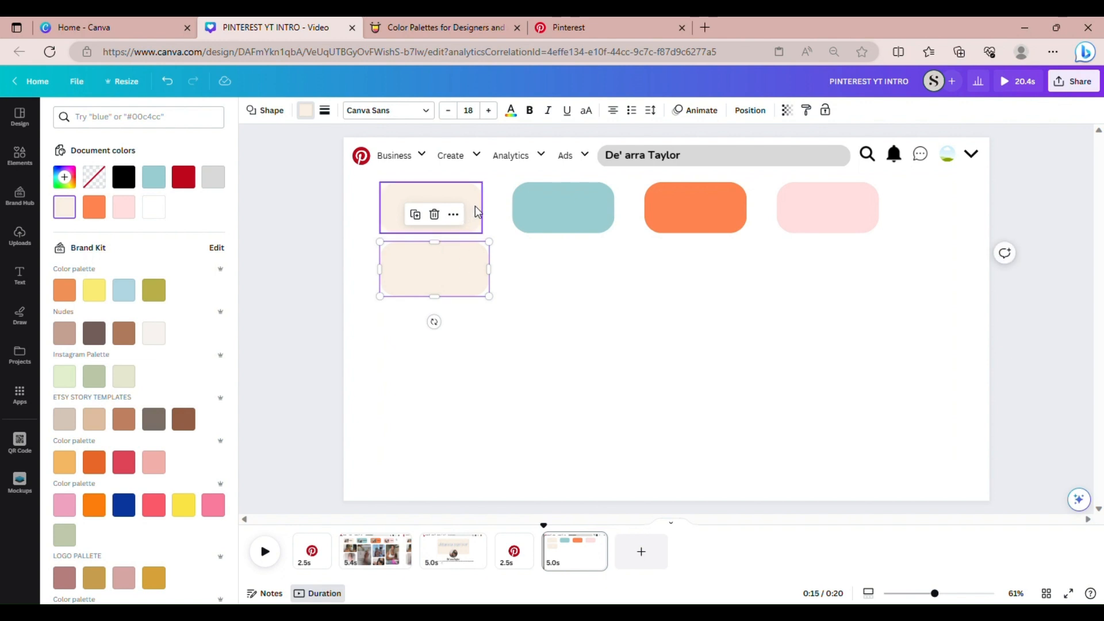
{"action": "mouse_move", "coordinate": [482, 234]}
{"action": "left_mouse_down"}
{"action": "mouse_move", "coordinate": [489, 240]}
{"action": "mouse_move", "coordinate": [482, 233]}
{"action": "mouse_move", "coordinate": [497, 223]}
{"action": "left_mouse_up"}
{"action": "left_click", "coordinate": [522, 321]}
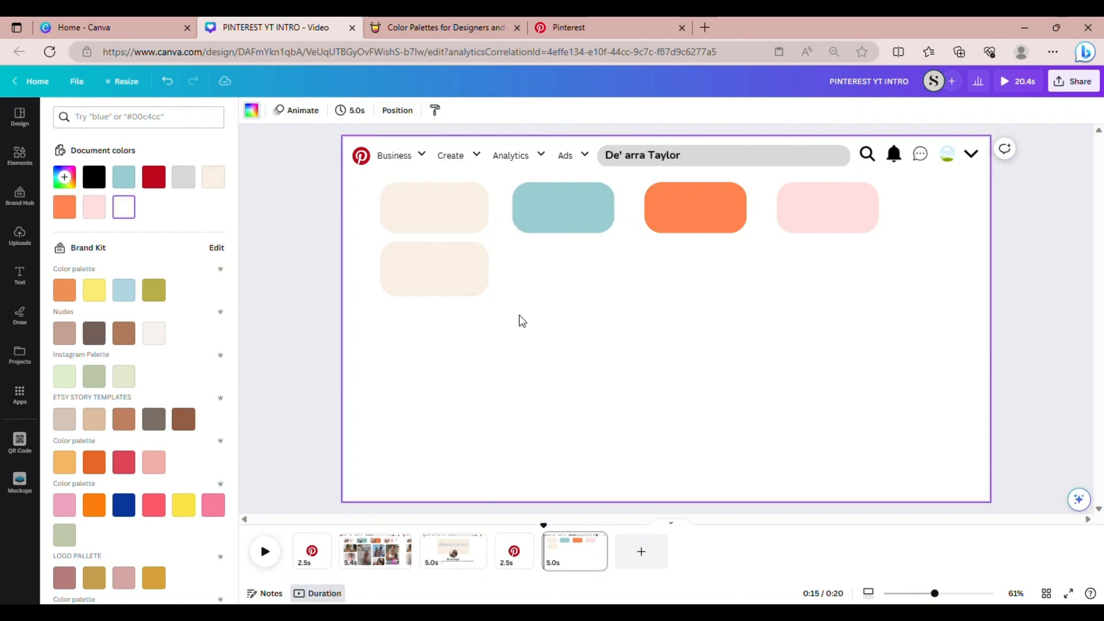
{"action": "left_click_drag", "start_coordinate": [430, 276], "coordinate": [434, 289]}
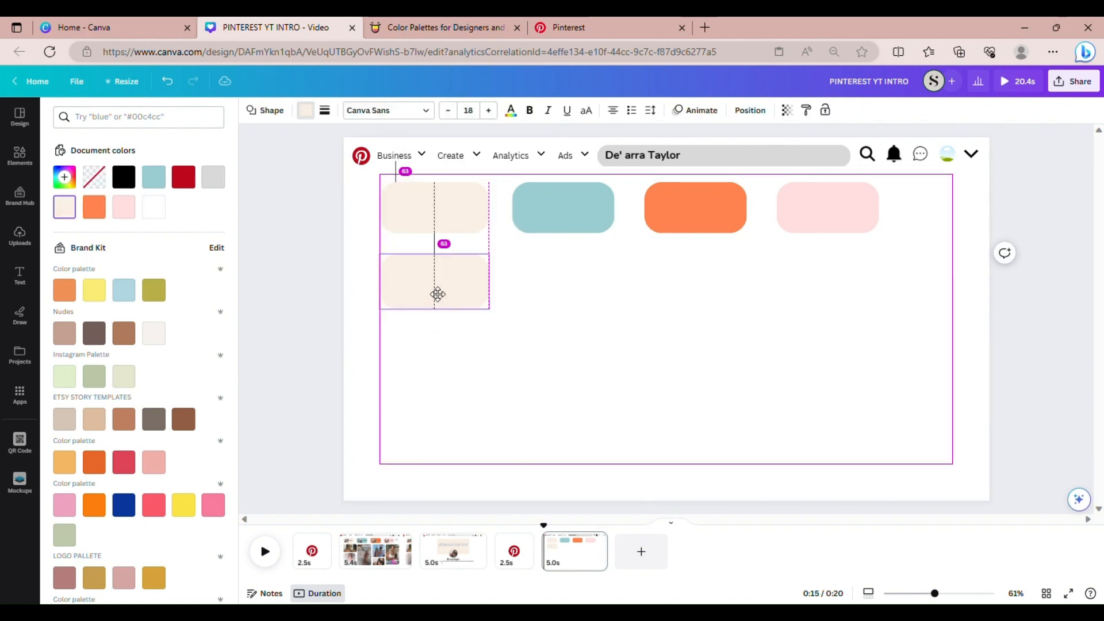
{"action": "left_click", "coordinate": [444, 207]}
{"action": "left_click_drag", "start_coordinate": [439, 235], "coordinate": [435, 256]}
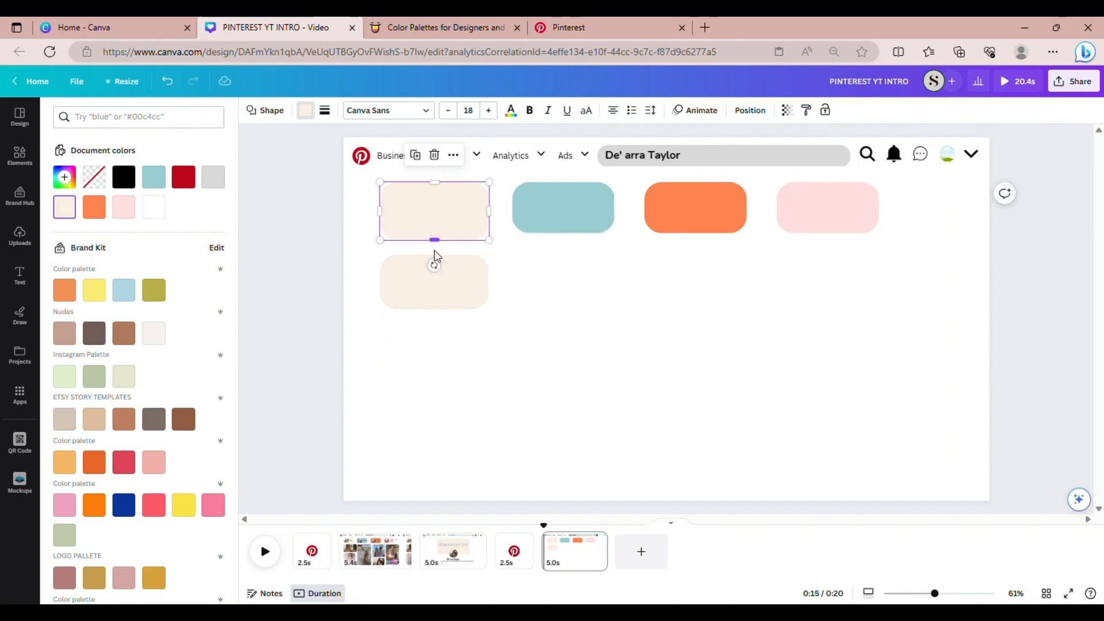
{"action": "left_click", "coordinate": [512, 298]}
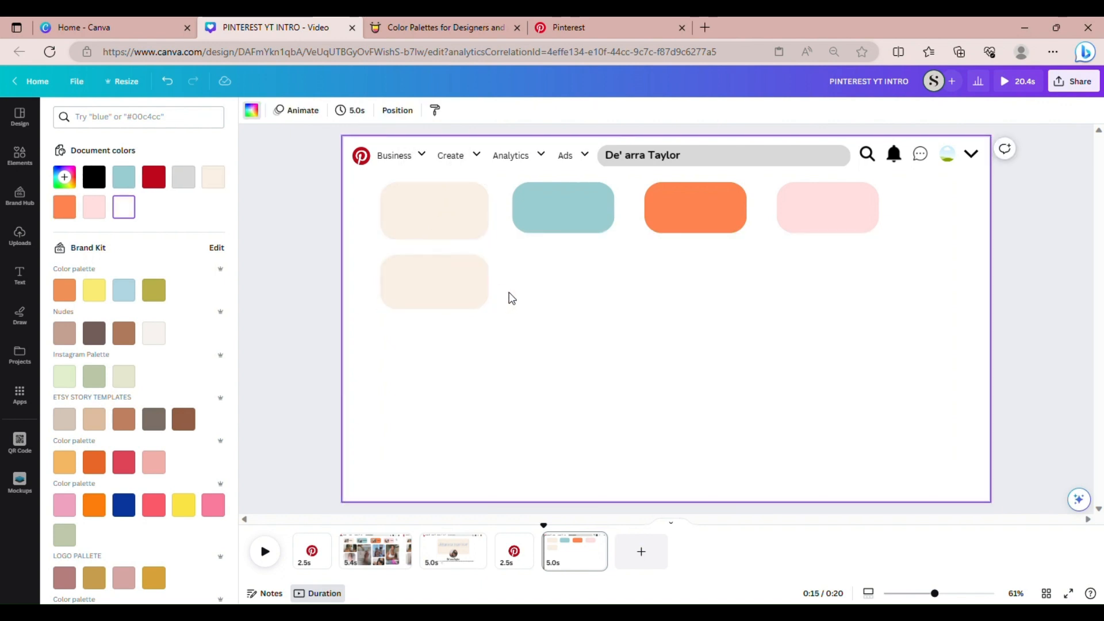
Delete the pasted Vlogs copy and select the whole row of pills
{"action": "left_click", "coordinate": [468, 292]}
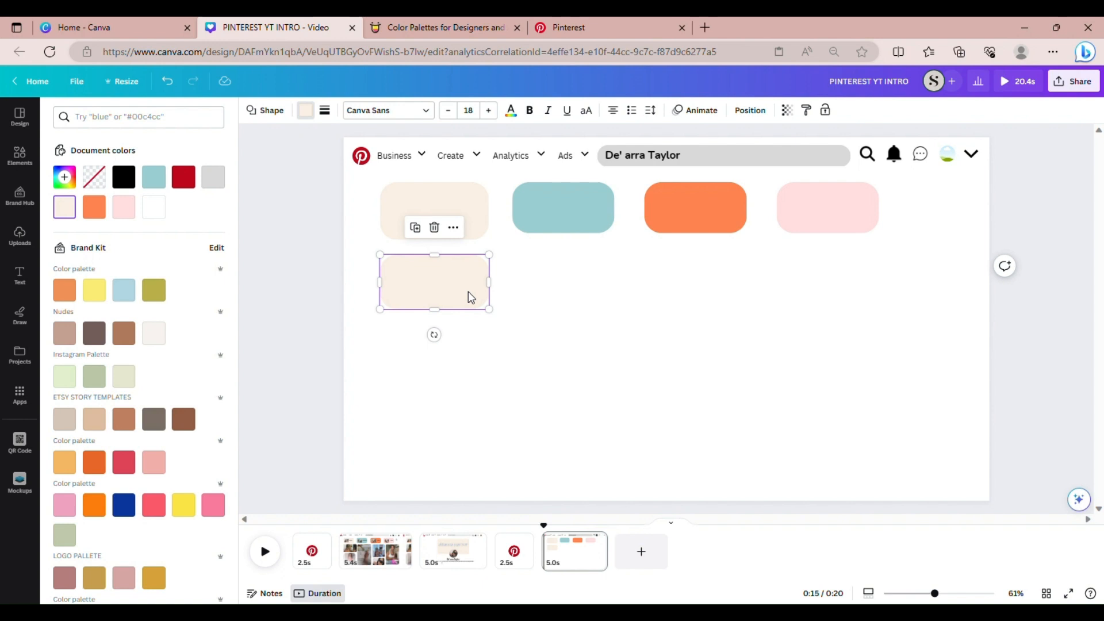
{"action": "left_click_drag", "start_coordinate": [468, 291], "coordinate": [596, 298]}
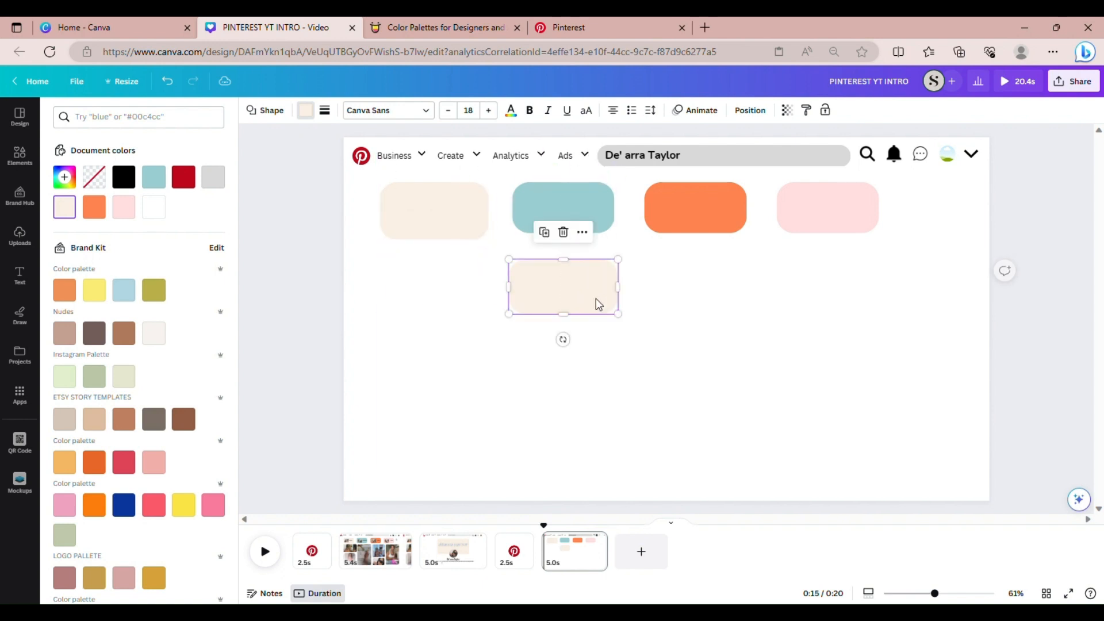
{"action": "key", "text": "Delete"}
{"action": "left_click_drag", "start_coordinate": [877, 282], "coordinate": [515, 220]}
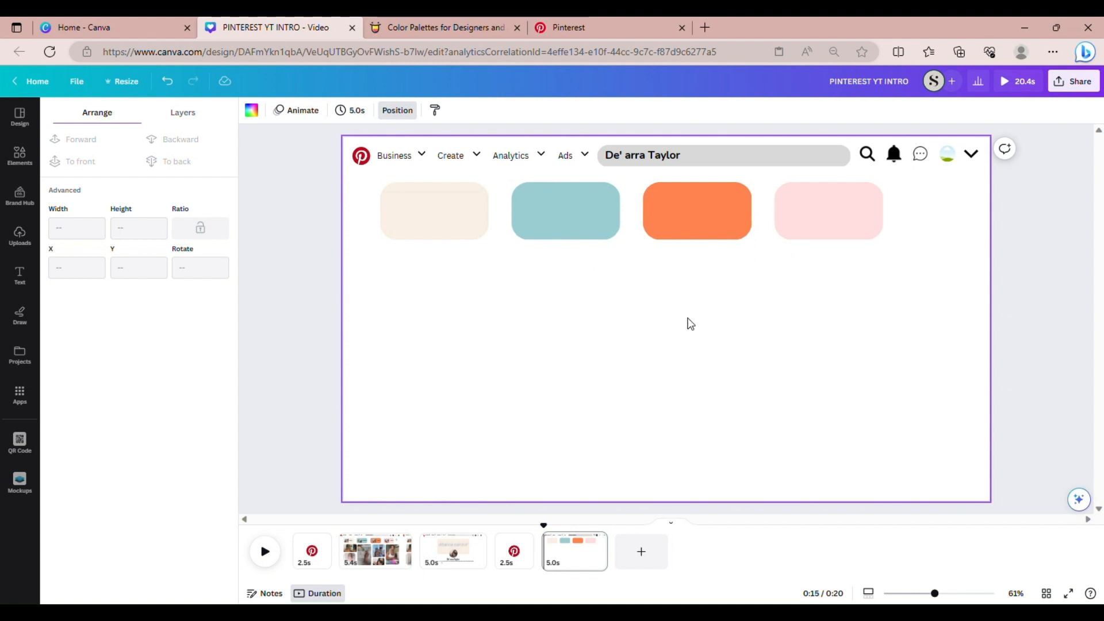
Search Elements for 'square frame with rounded corners' and filter the results to Frames
{"action": "left_click", "coordinate": [20, 155]}
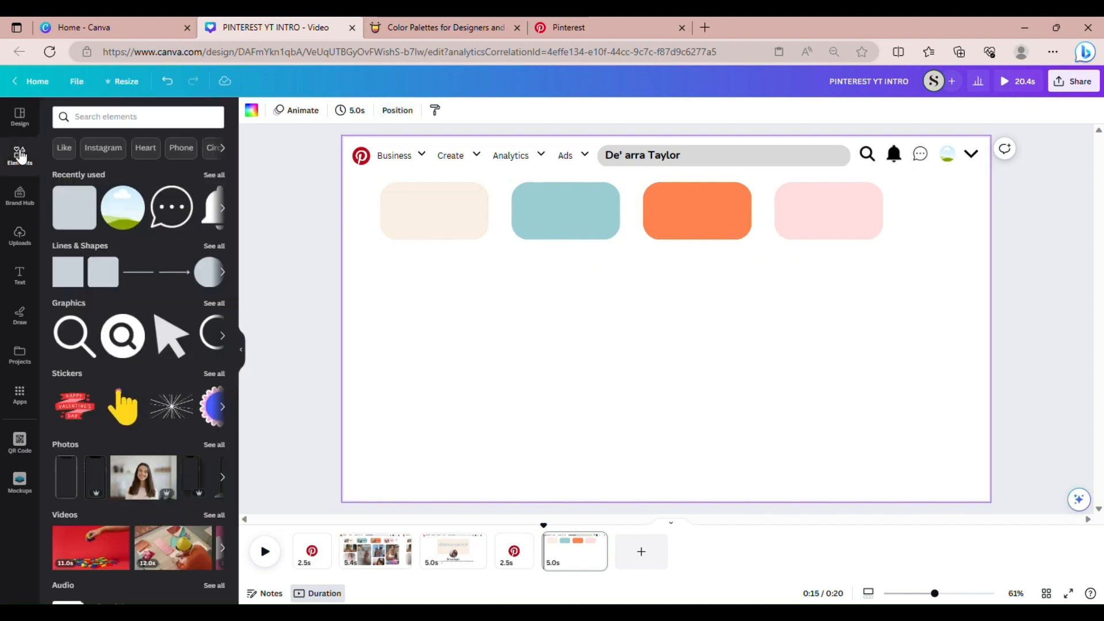
{"action": "left_click", "coordinate": [103, 128]}
{"action": "type", "text": "SQY"}
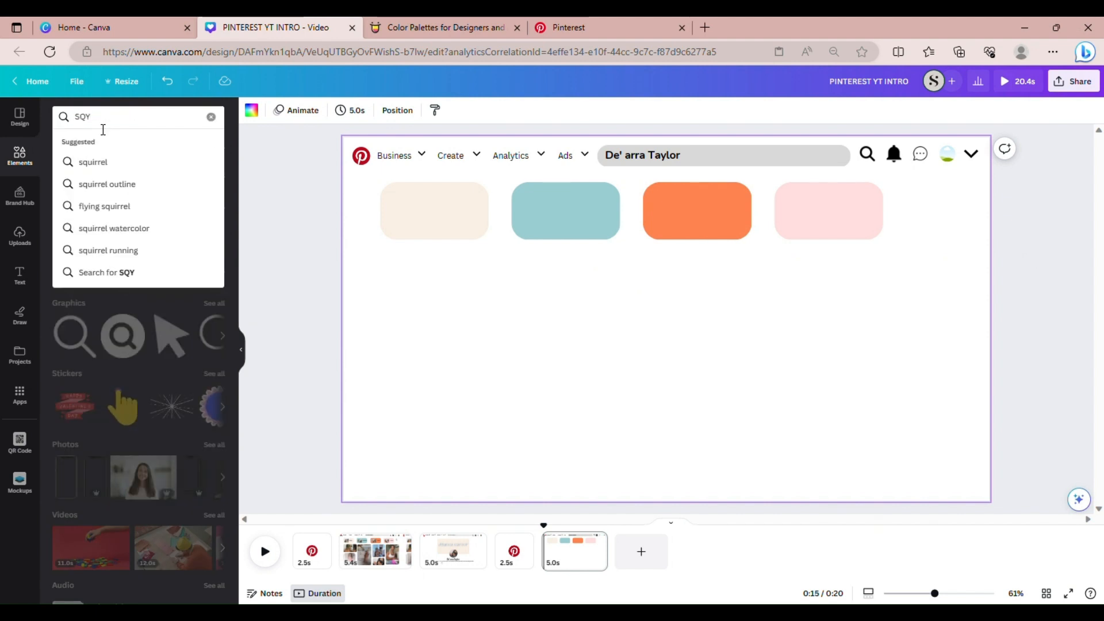
{"action": "key", "text": "BackSpace"}
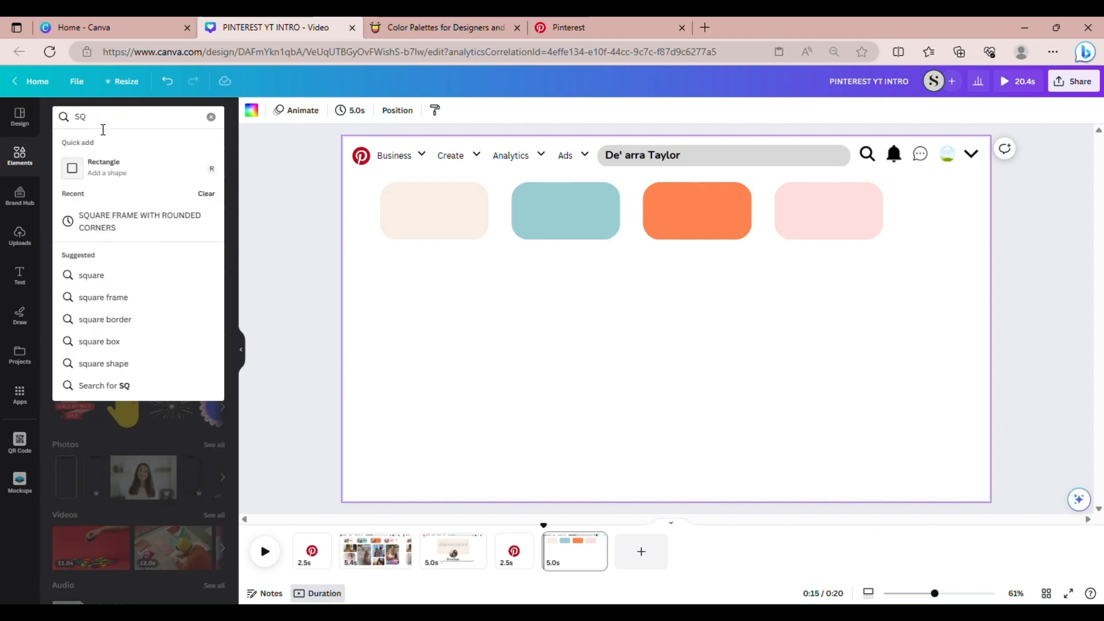
{"action": "left_click", "coordinate": [160, 230]}
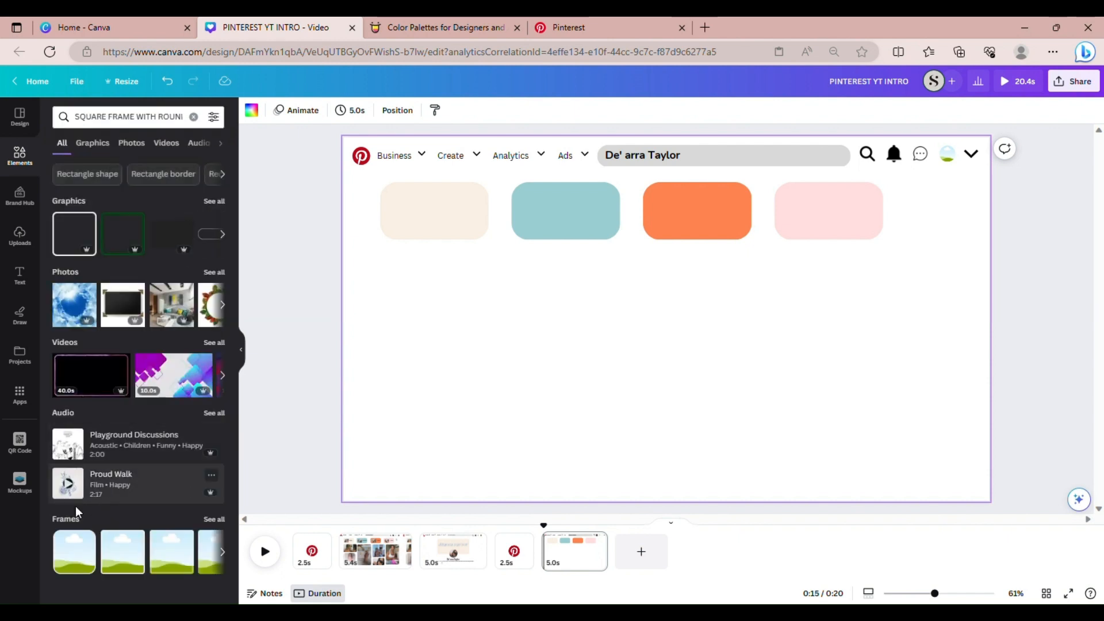
{"action": "left_click", "coordinate": [216, 521]}
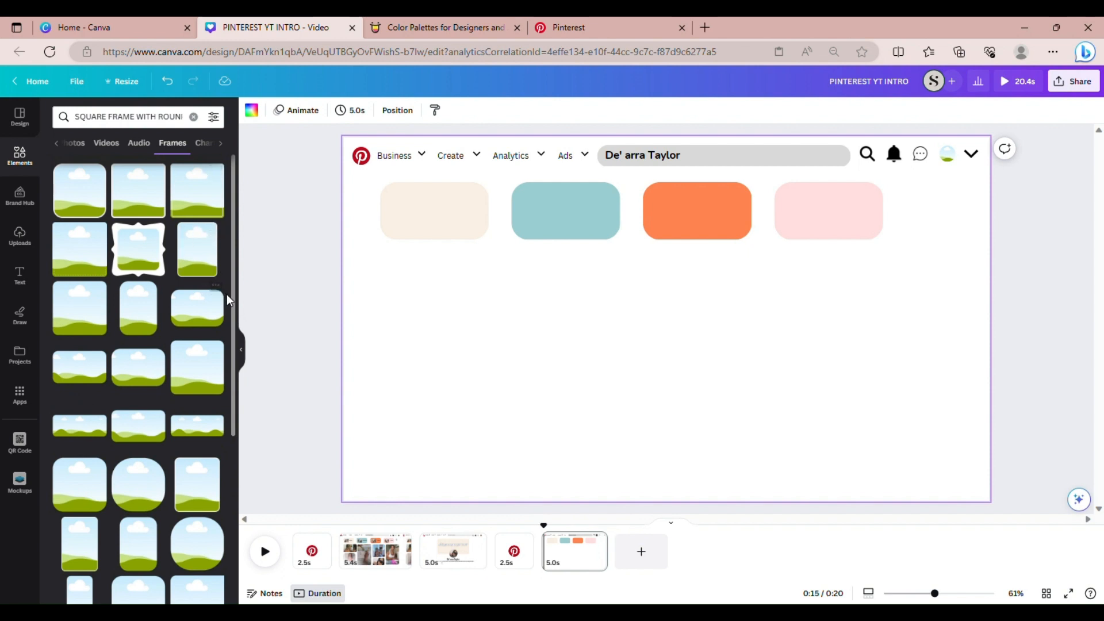
{"action": "scroll", "coordinate": [231, 307], "scroll_direction": "down", "scroll_amount": 1}
{"action": "left_click_drag", "start_coordinate": [229, 313], "coordinate": [216, 406]}
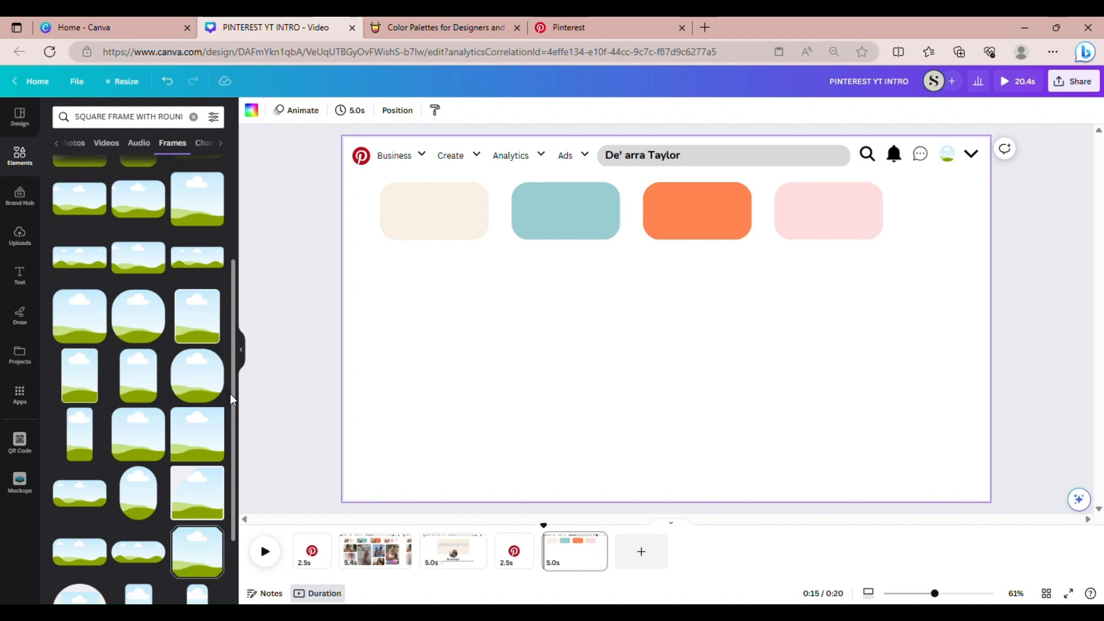
{"action": "scroll", "coordinate": [225, 419], "scroll_direction": "down", "scroll_amount": 4}
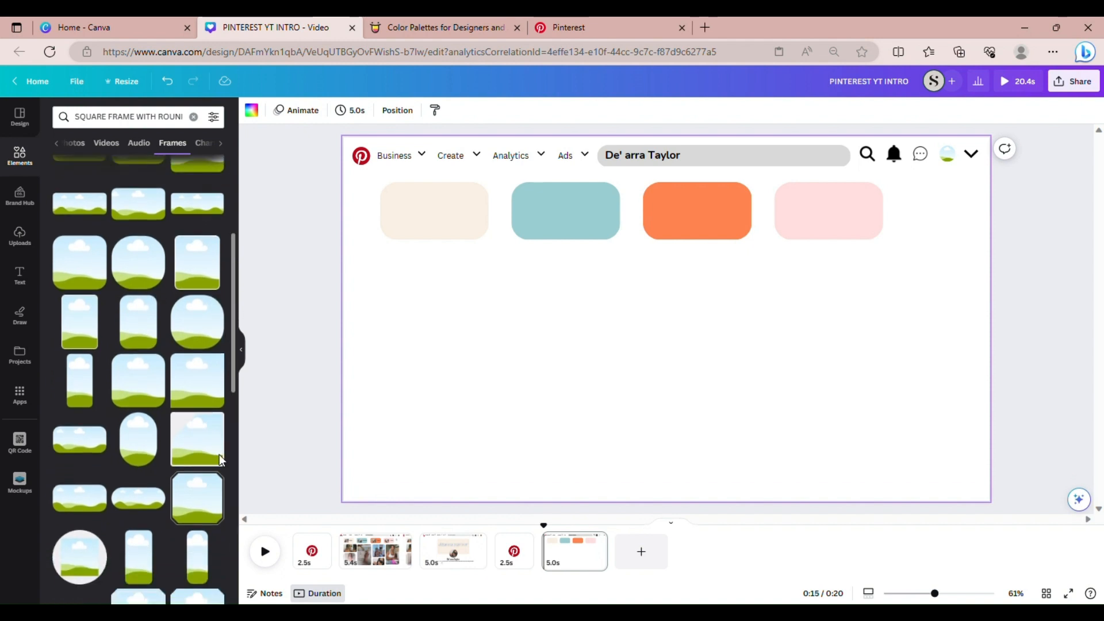
{"action": "scroll", "coordinate": [209, 512], "scroll_direction": "up", "scroll_amount": 8}
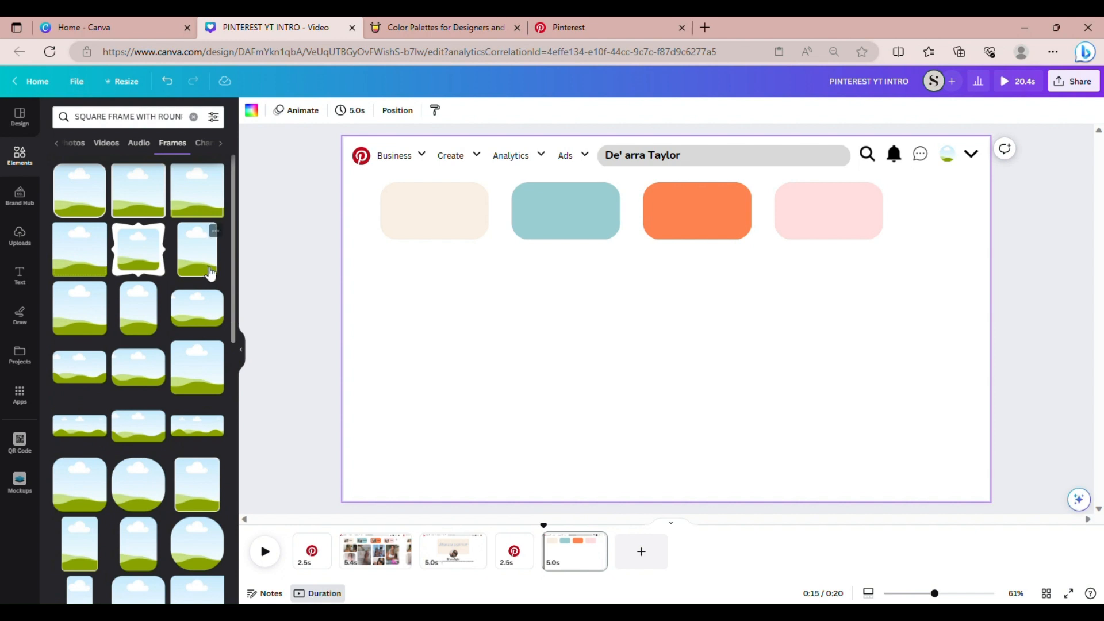
Add a rounded photo frame with a white border, shrink it, and centre it in the cream pill
{"action": "left_click", "coordinate": [210, 273]}
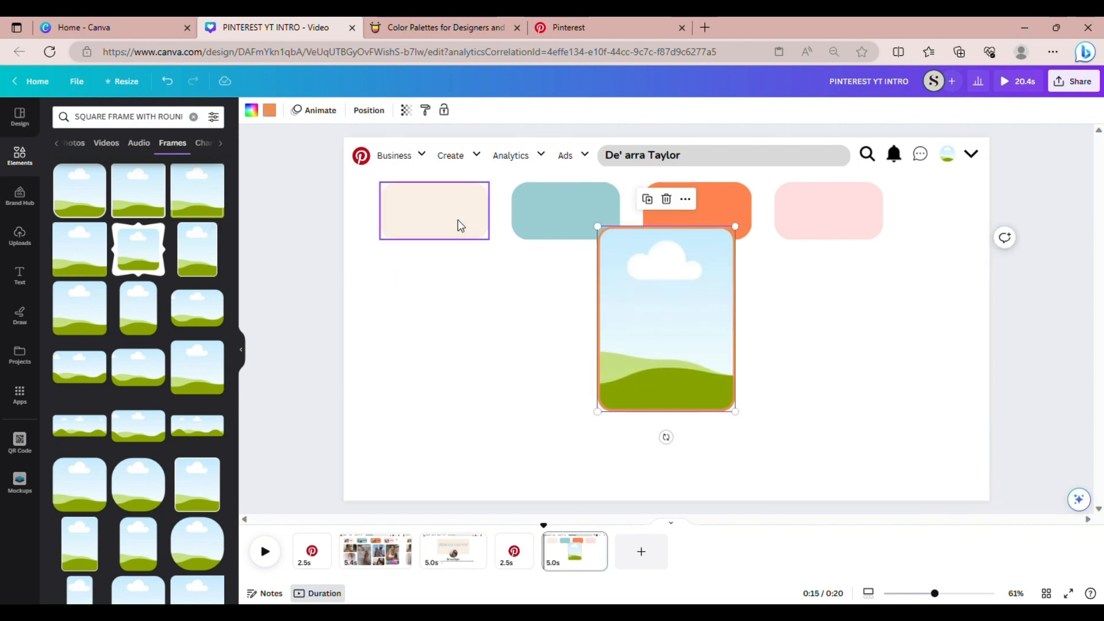
{"action": "left_click", "coordinate": [270, 111]}
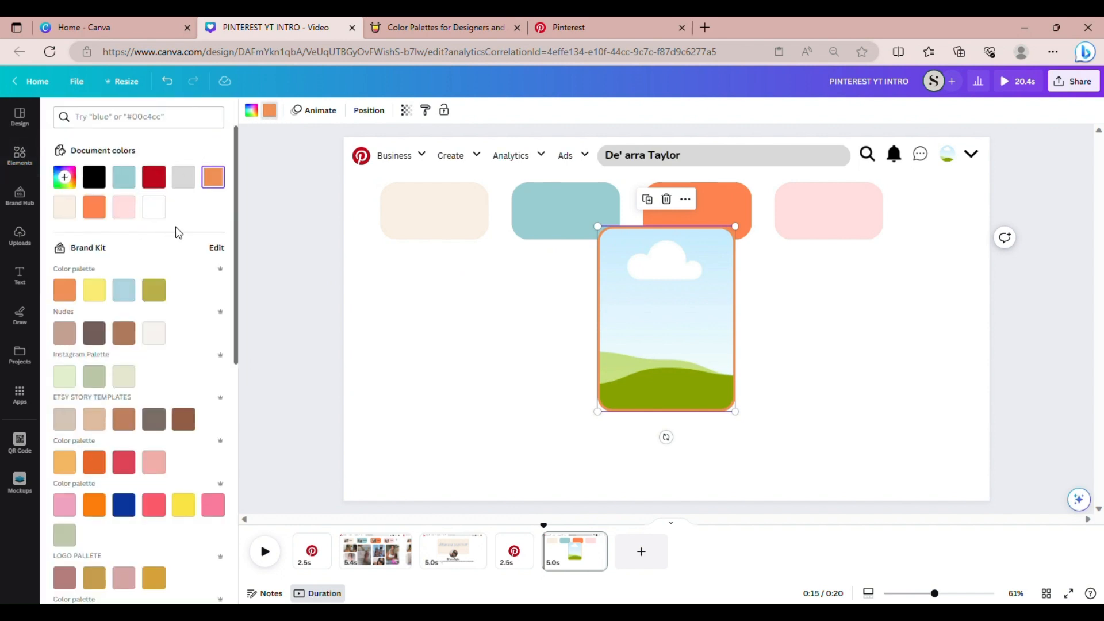
{"action": "left_click", "coordinate": [154, 208]}
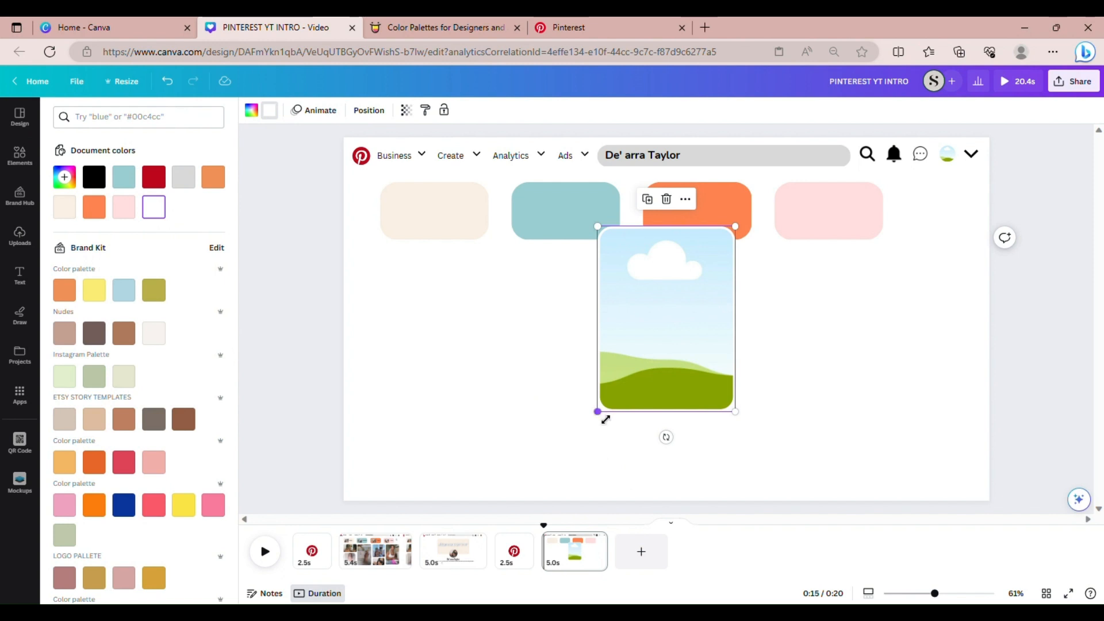
{"action": "left_click_drag", "start_coordinate": [605, 419], "coordinate": [428, 259]}
{"action": "left_click", "coordinate": [493, 309]}
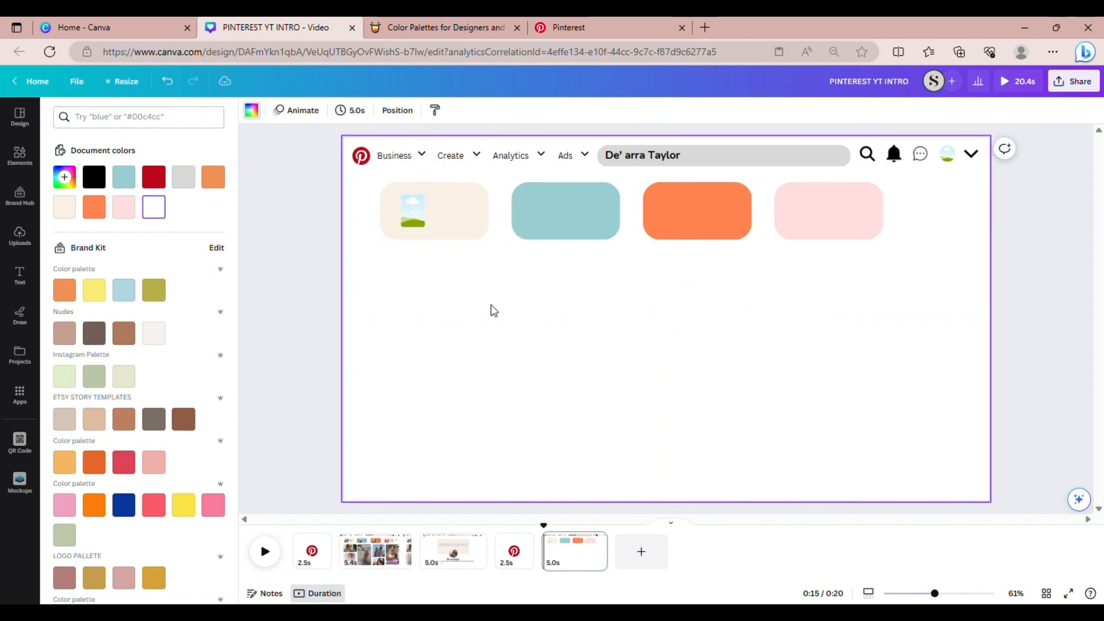
{"action": "left_click", "coordinate": [417, 221]}
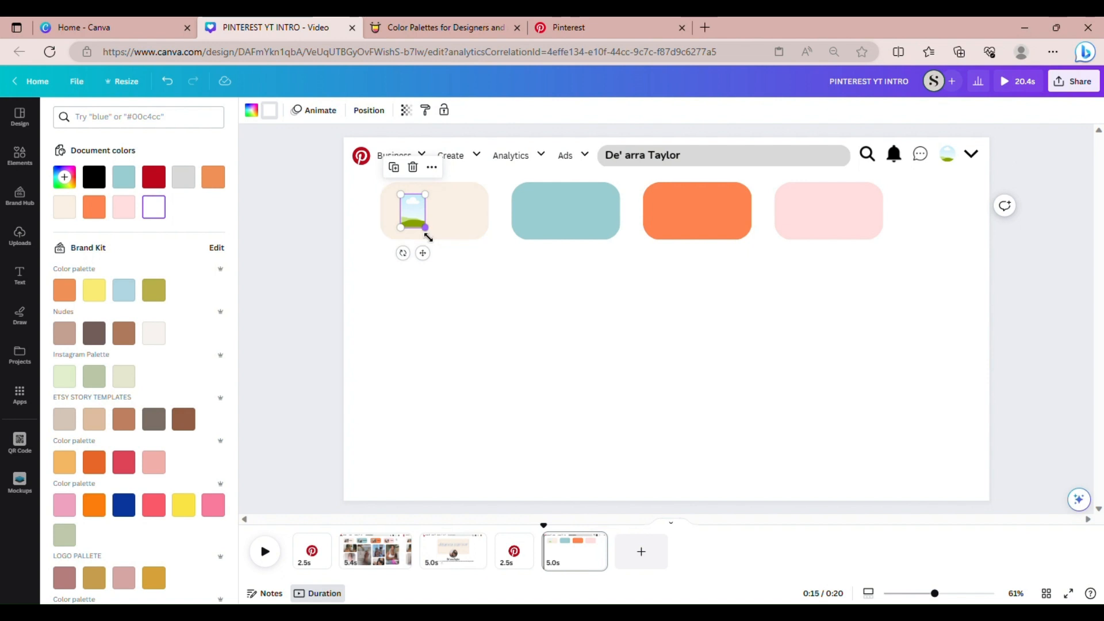
{"action": "left_click_drag", "start_coordinate": [433, 233], "coordinate": [434, 255]}
Duplicate the frame, tilt the copy, and arrange both frames side by side in the pill
{"action": "left_click", "coordinate": [398, 175]}
{"action": "mouse_move", "coordinate": [426, 212]}
{"action": "left_mouse_down"}
{"action": "mouse_move", "coordinate": [398, 207]}
{"action": "mouse_move", "coordinate": [405, 214]}
{"action": "left_mouse_up"}
{"action": "left_click", "coordinate": [449, 308]}
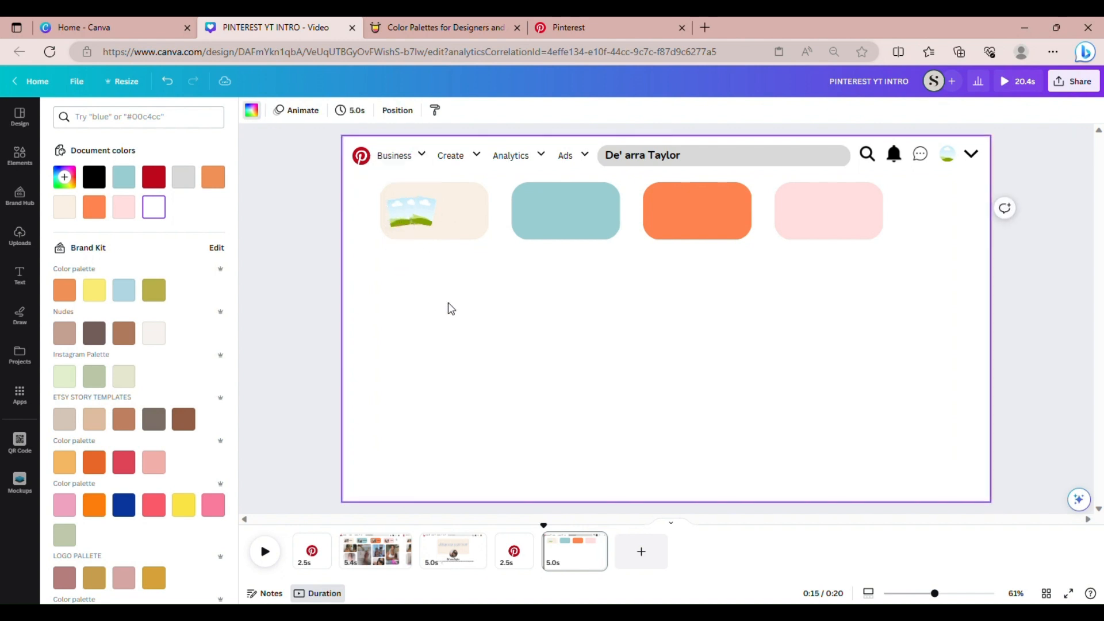
{"action": "left_click_drag", "start_coordinate": [932, 598], "coordinate": [949, 598]}
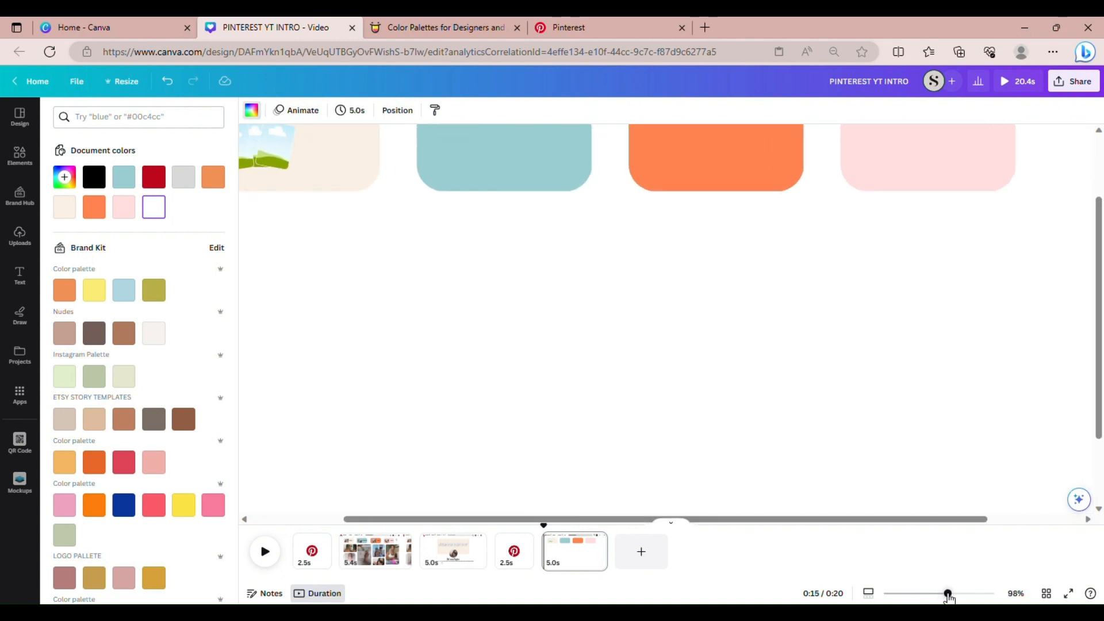
{"action": "left_click_drag", "start_coordinate": [775, 518], "coordinate": [713, 515]}
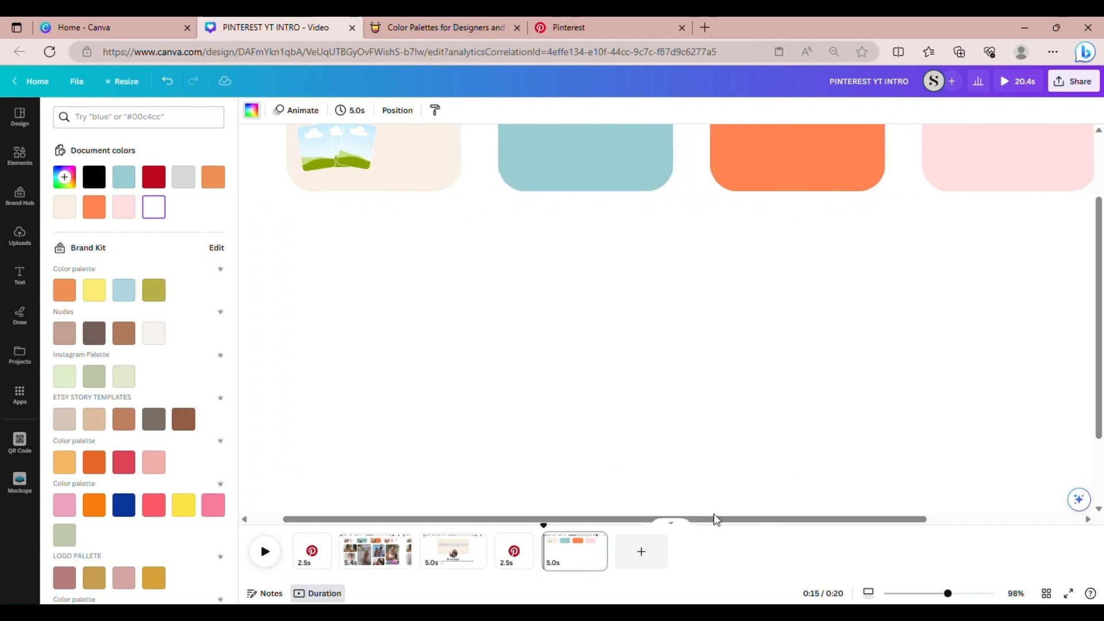
{"action": "left_click_drag", "start_coordinate": [1100, 322], "coordinate": [1100, 308]}
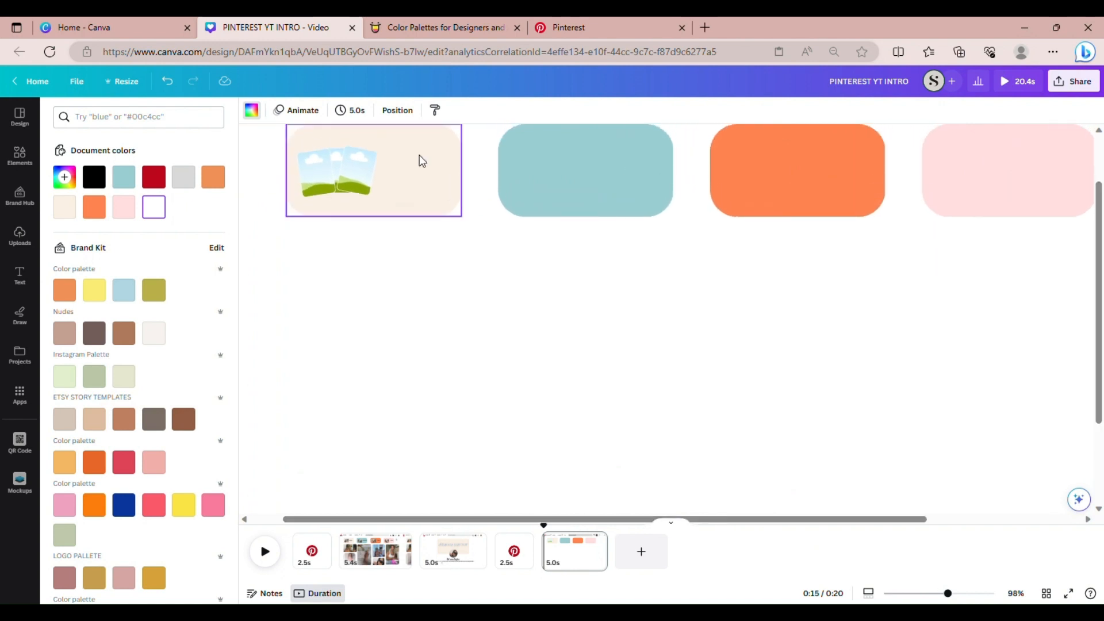
{"action": "left_click", "coordinate": [353, 175]}
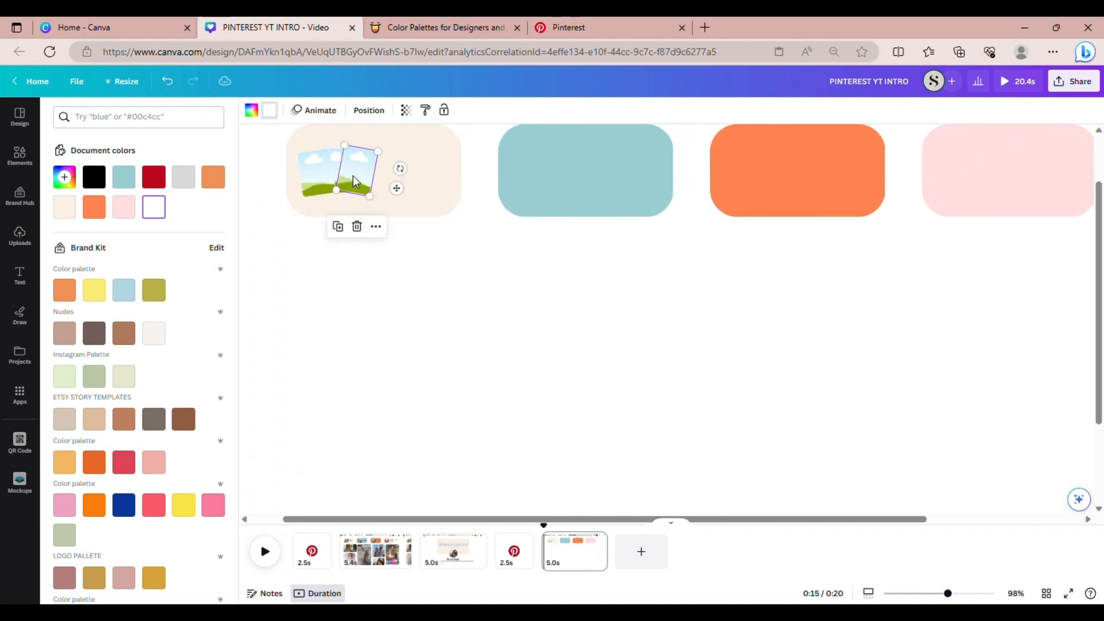
{"action": "left_click_drag", "start_coordinate": [356, 181], "coordinate": [355, 187]}
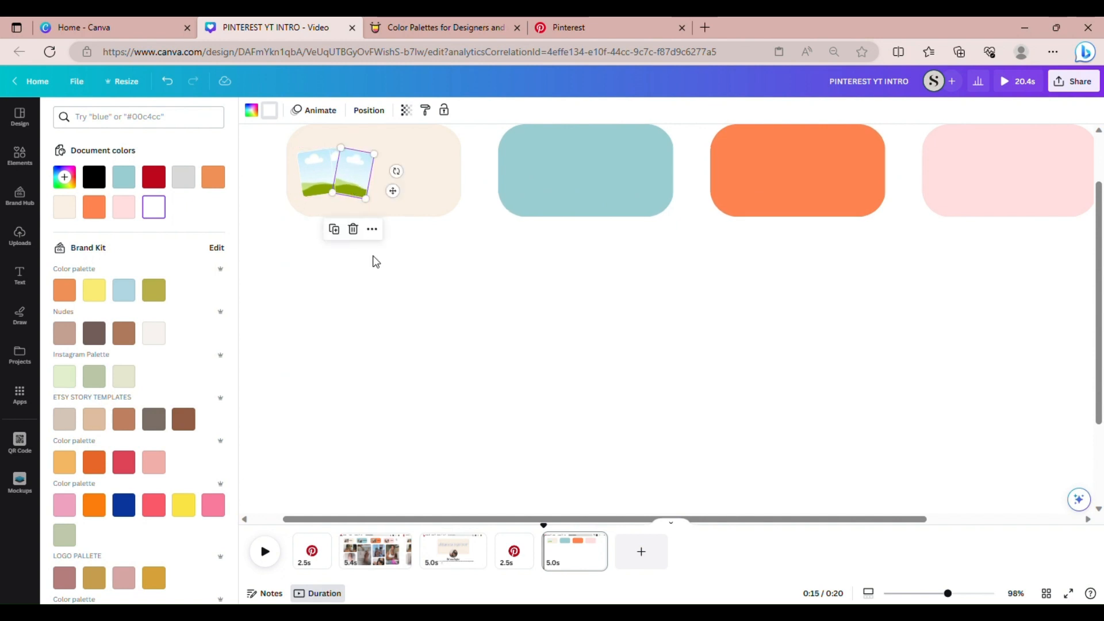
{"action": "left_click", "coordinate": [375, 262]}
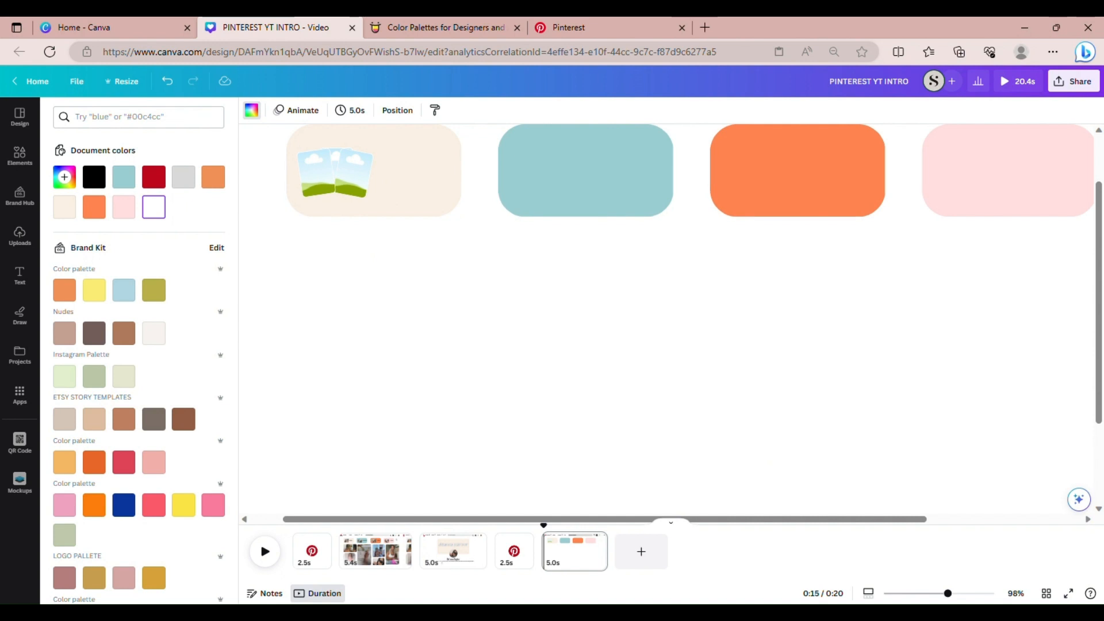
{"action": "left_click_drag", "start_coordinate": [954, 598], "coordinate": [941, 595]}
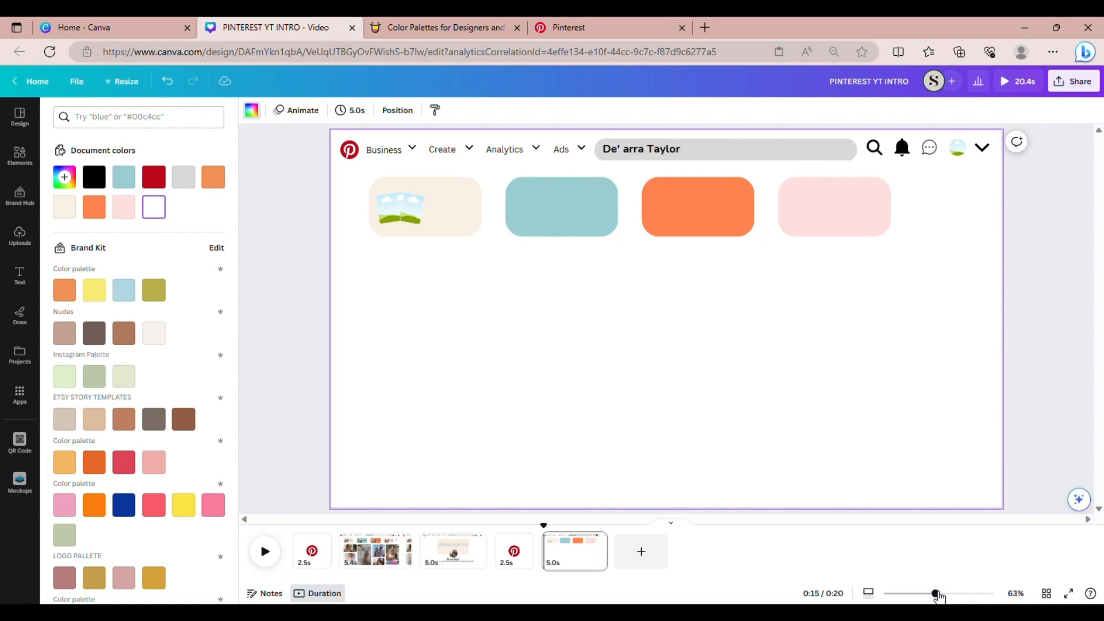
Drag uploaded images, including the sunglasses photo, into both frames in the cream pill
{"action": "left_click", "coordinate": [19, 236]}
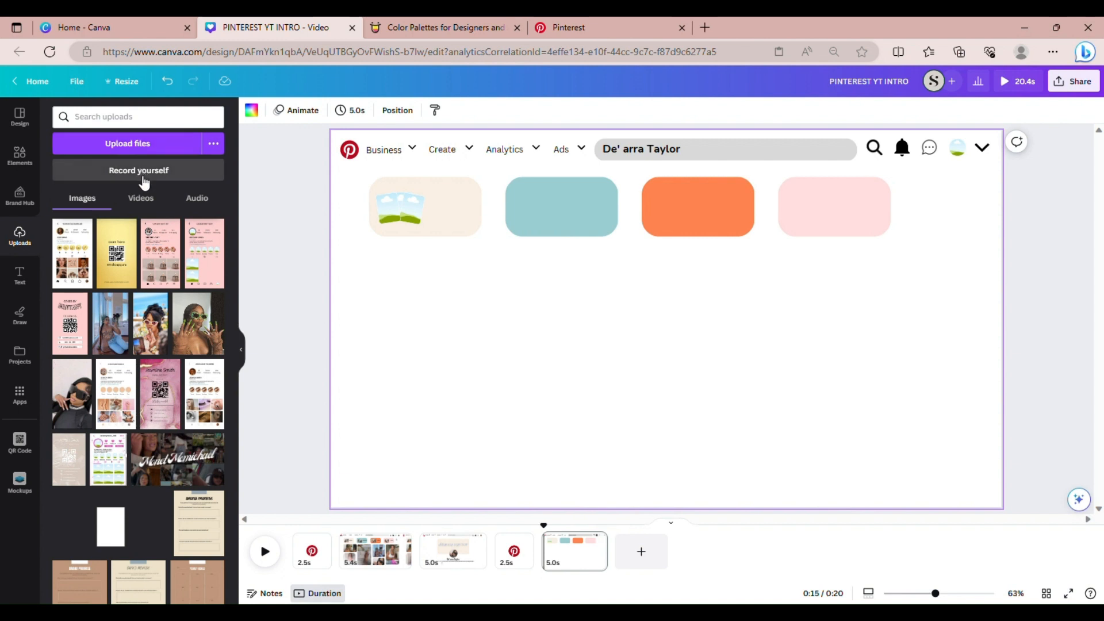
{"action": "left_click", "coordinate": [142, 200]}
{"action": "left_click", "coordinate": [196, 201]}
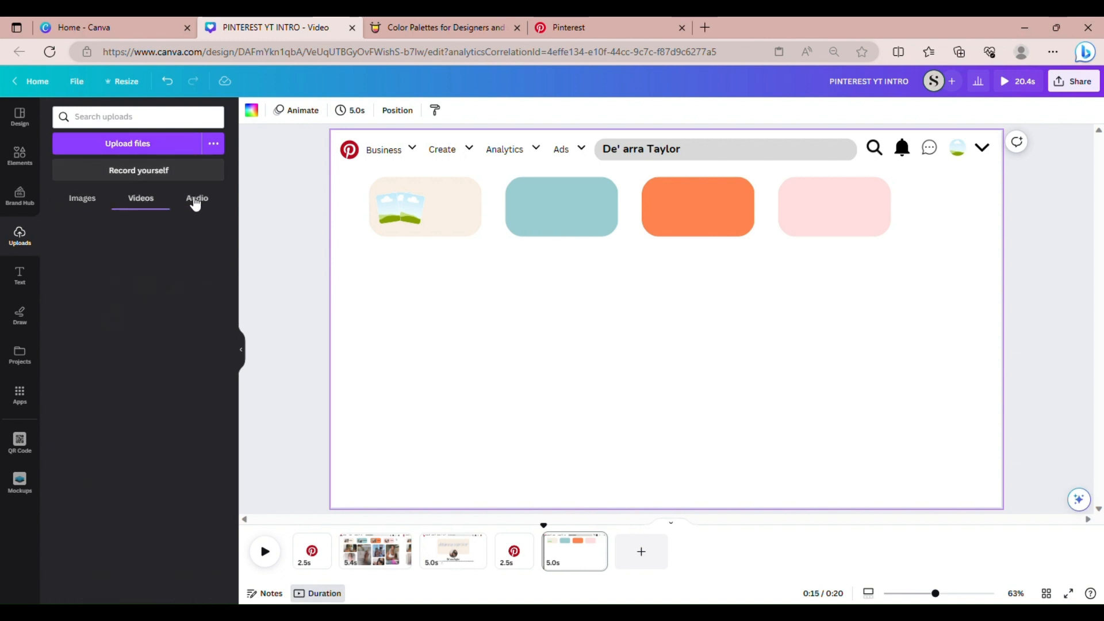
{"action": "left_click", "coordinate": [83, 207]}
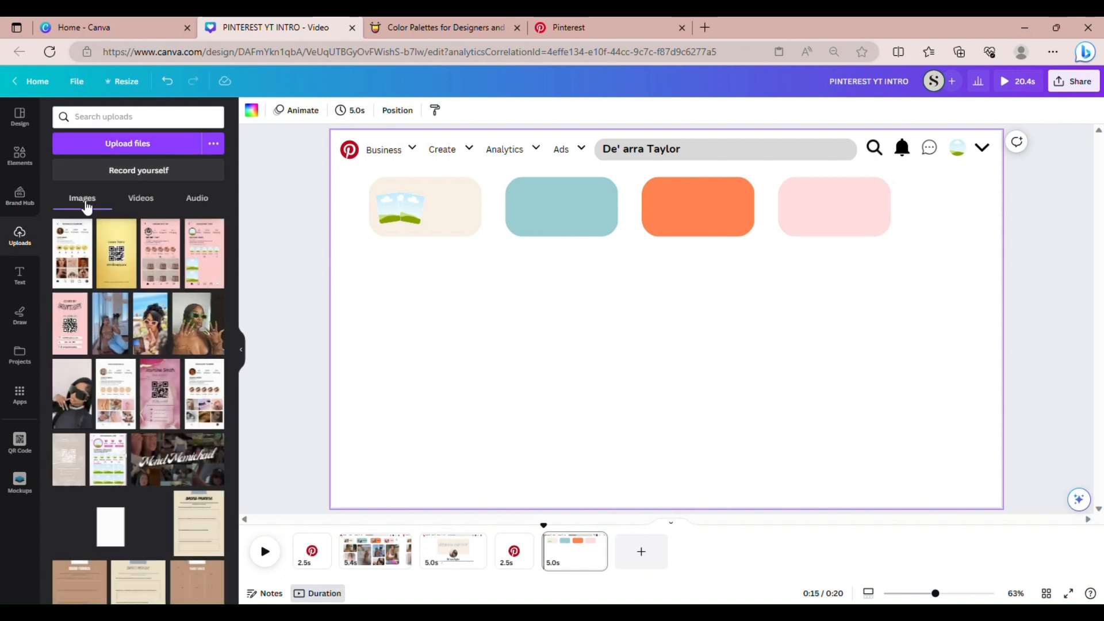
{"action": "left_click_drag", "start_coordinate": [129, 348], "coordinate": [400, 207]}
{"action": "left_click_drag", "start_coordinate": [144, 340], "coordinate": [405, 207]}
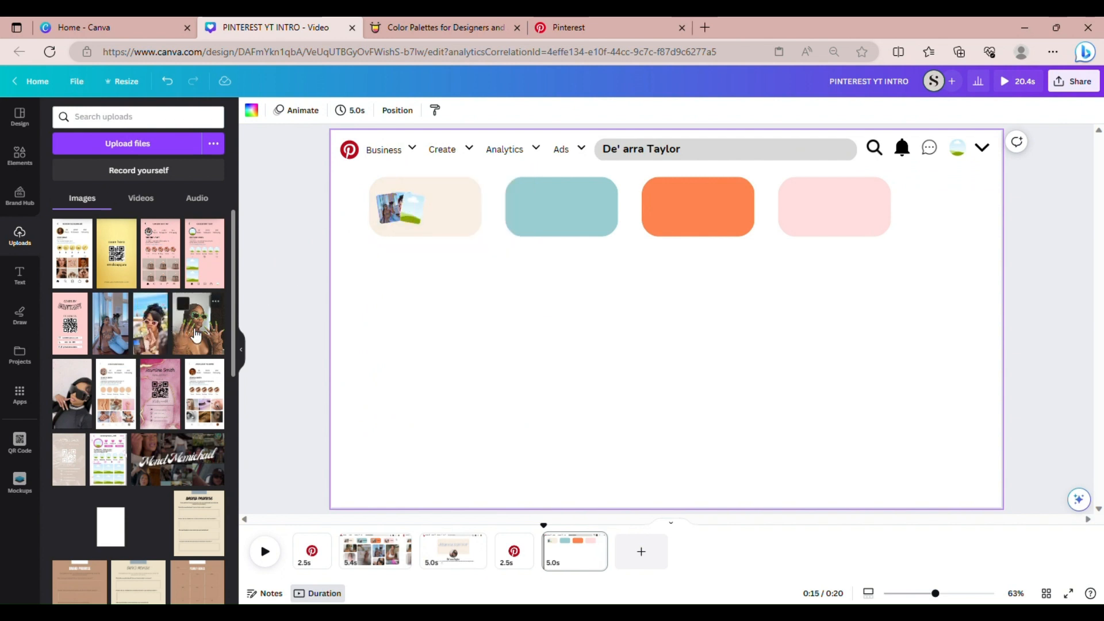
{"action": "left_click_drag", "start_coordinate": [195, 334], "coordinate": [409, 214]}
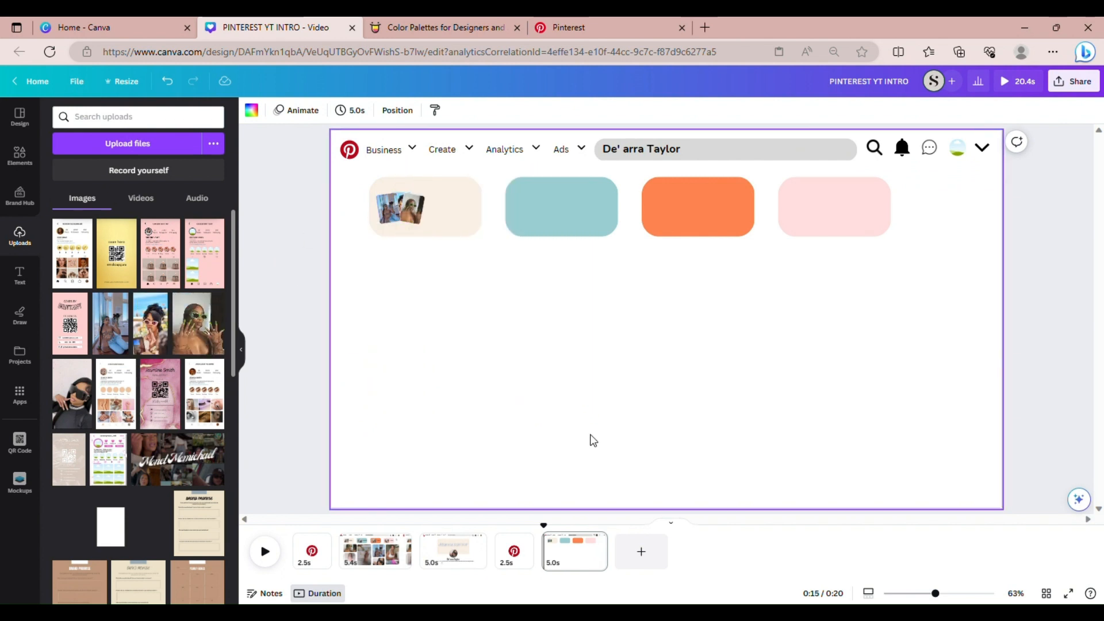
{"action": "left_click_drag", "start_coordinate": [935, 593], "coordinate": [948, 594]}
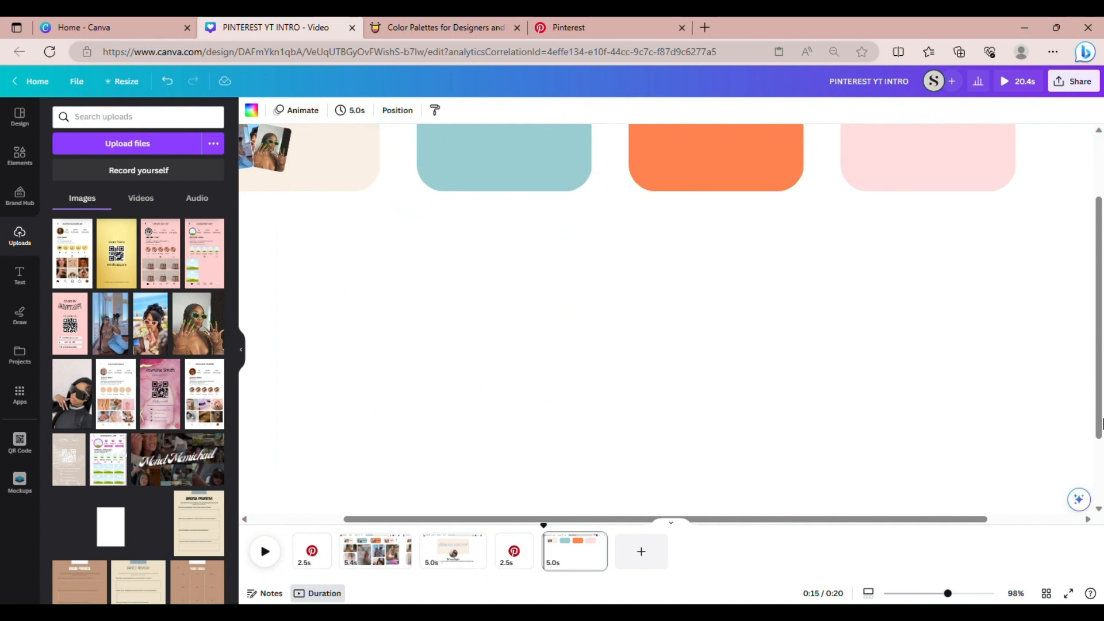
Lock the cream pill in place
{"action": "left_click_drag", "start_coordinate": [1099, 368], "coordinate": [1099, 305]}
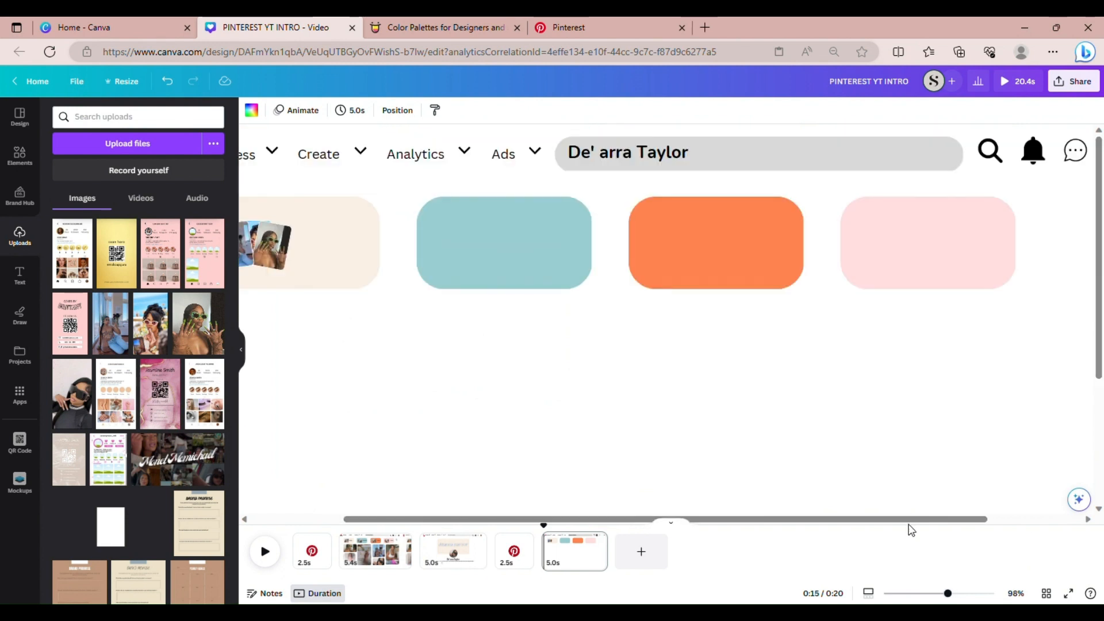
{"action": "left_click_drag", "start_coordinate": [907, 521], "coordinate": [718, 515]}
{"action": "left_click", "coordinate": [423, 271]}
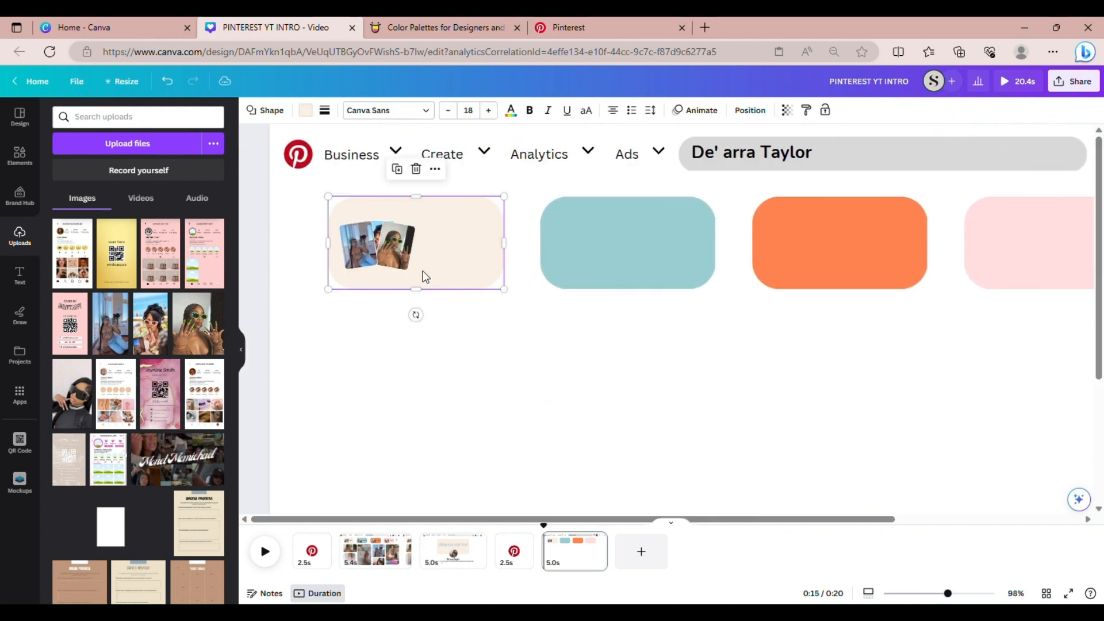
{"action": "left_click", "coordinate": [435, 169]}
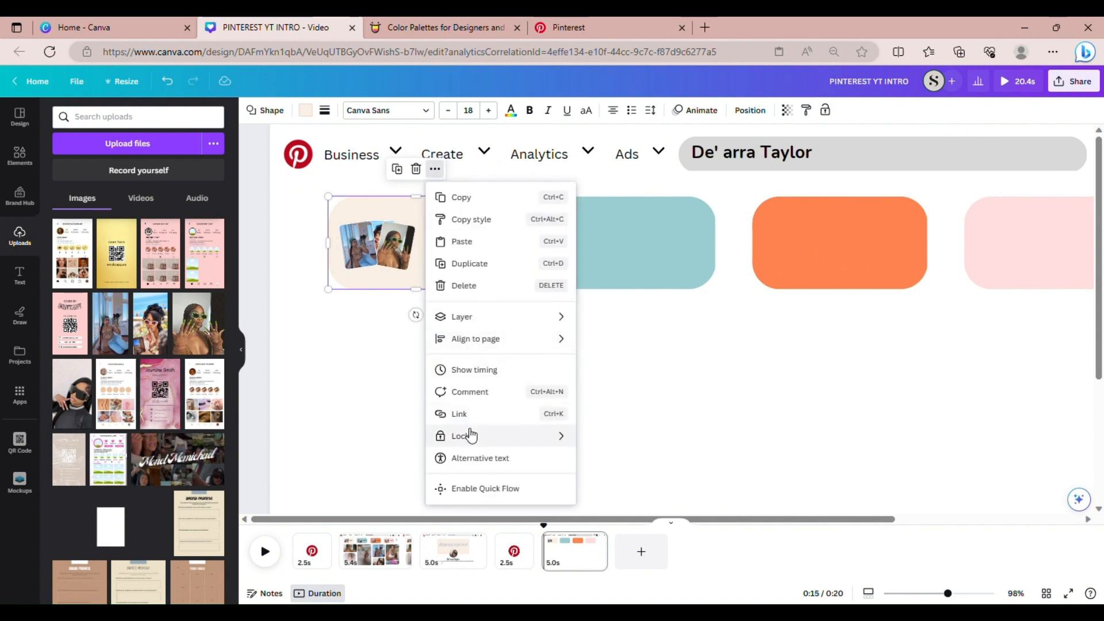
{"action": "mouse_move", "coordinate": [470, 436]}
{"action": "left_click", "coordinate": [597, 441]}
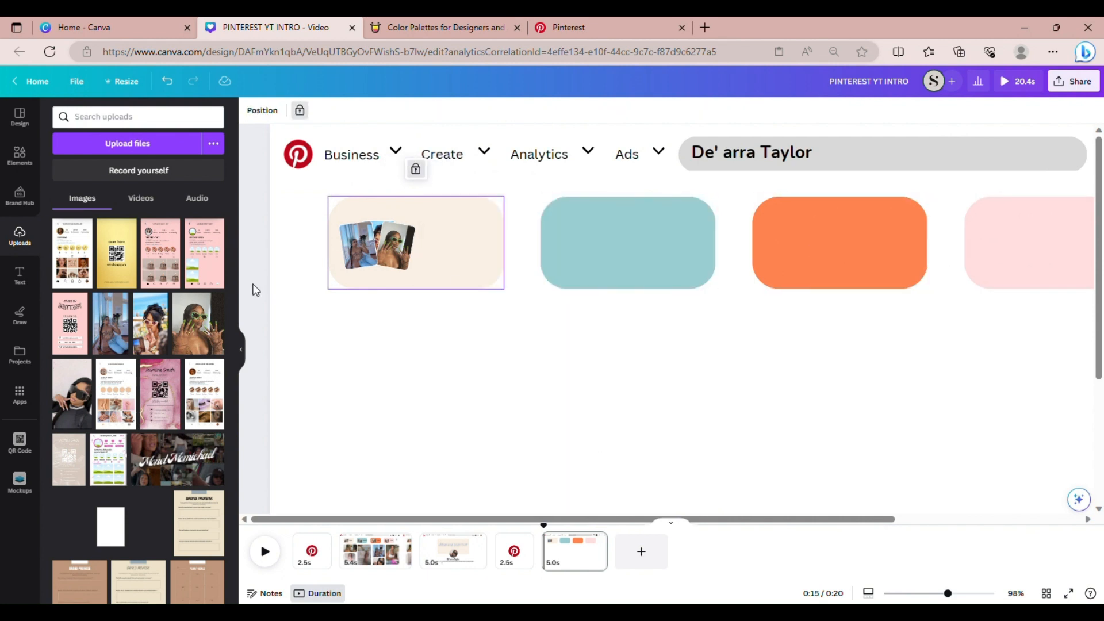
Duplicate the tilted photo group onto the teal, orange and pink pills
{"action": "left_click", "coordinate": [347, 229]}
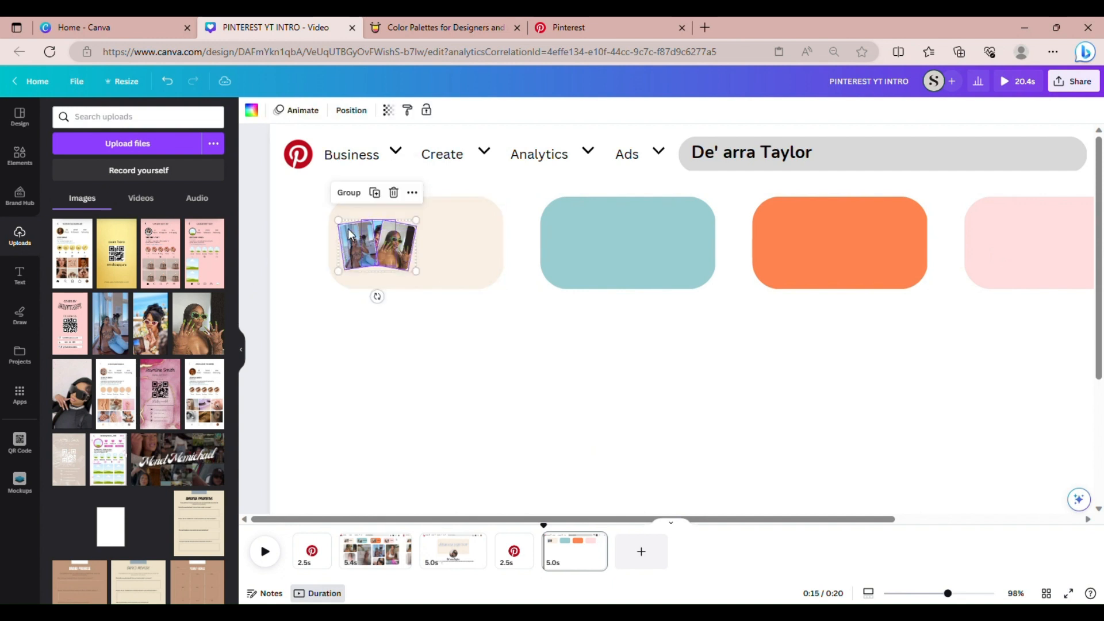
{"action": "left_click", "coordinate": [375, 192]}
{"action": "left_click_drag", "start_coordinate": [382, 241], "coordinate": [594, 242]}
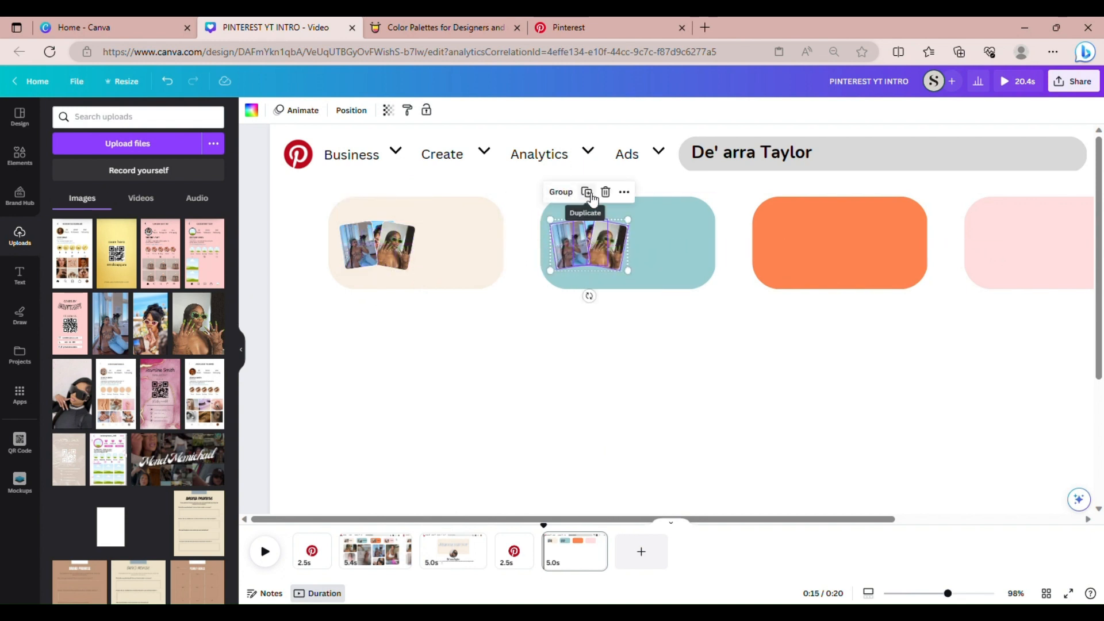
{"action": "left_click", "coordinate": [587, 191]}
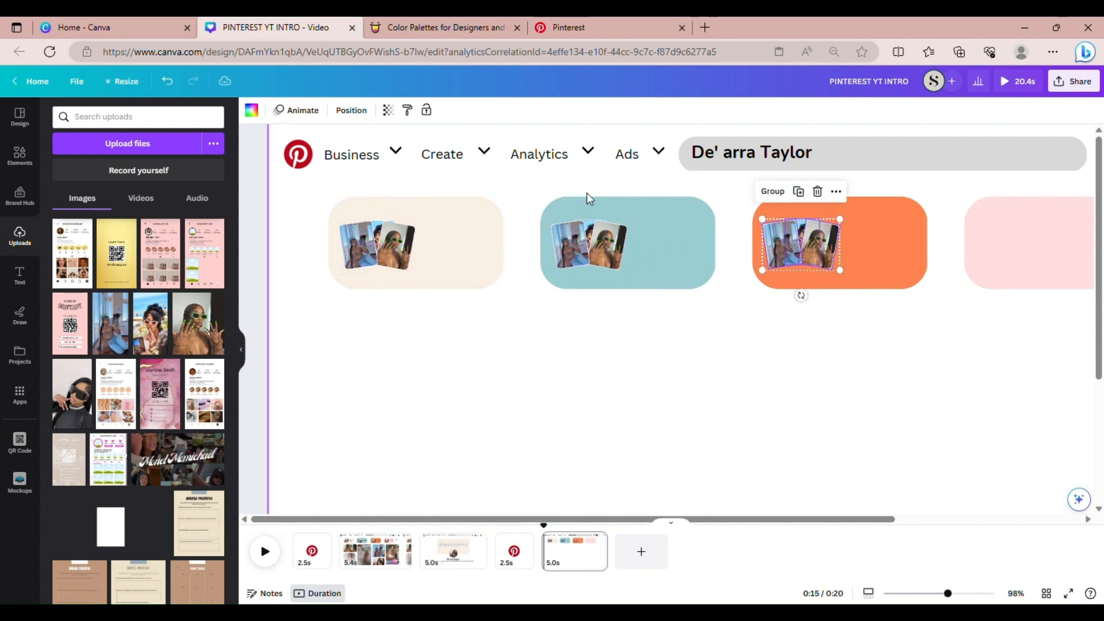
{"action": "left_click", "coordinate": [798, 191]}
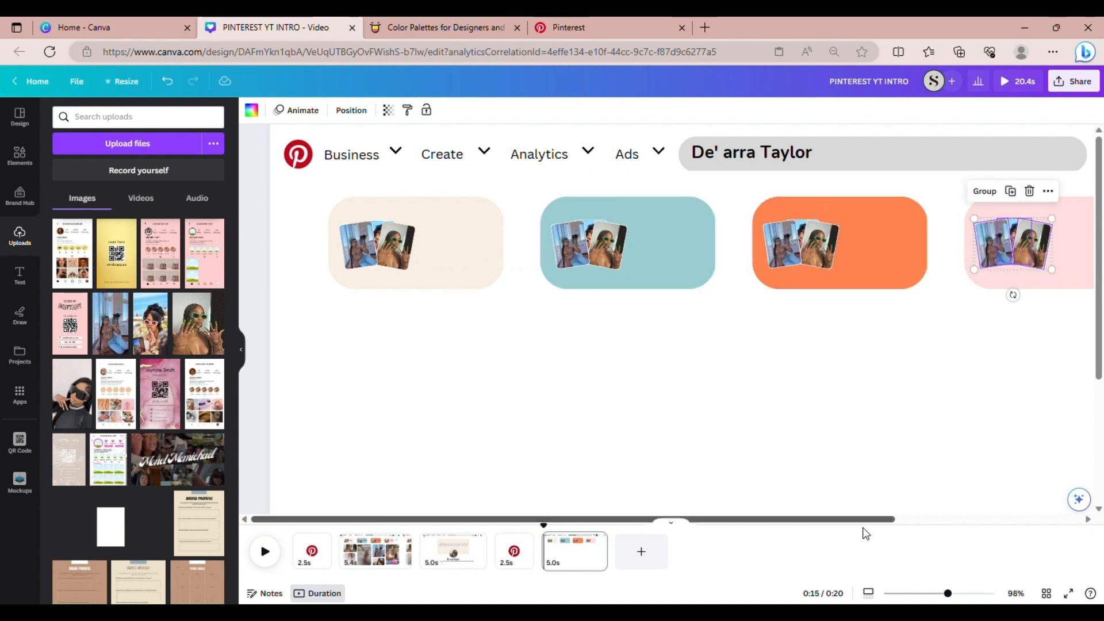
{"action": "left_click_drag", "start_coordinate": [948, 593], "coordinate": [939, 595]}
{"action": "left_click", "coordinate": [912, 371]}
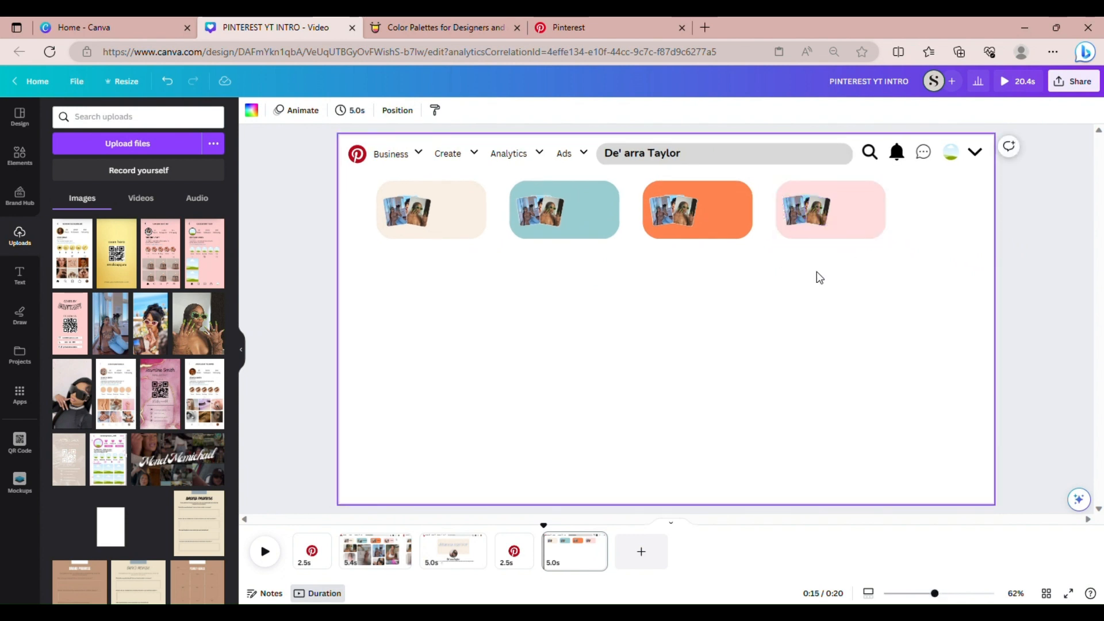
Add a 'Vlogs' text box, raise its font size to 21 and make it bold
{"action": "left_click_drag", "start_coordinate": [935, 593], "coordinate": [937, 594]}
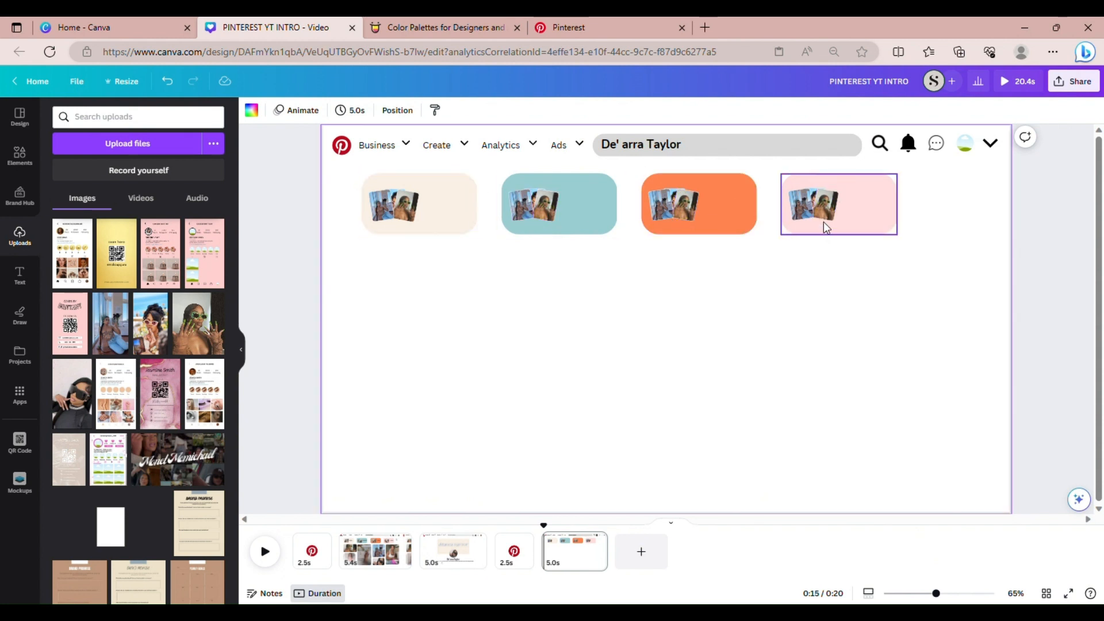
{"action": "type", "text": "t"}
{"action": "type", "text": "Vlogs"}
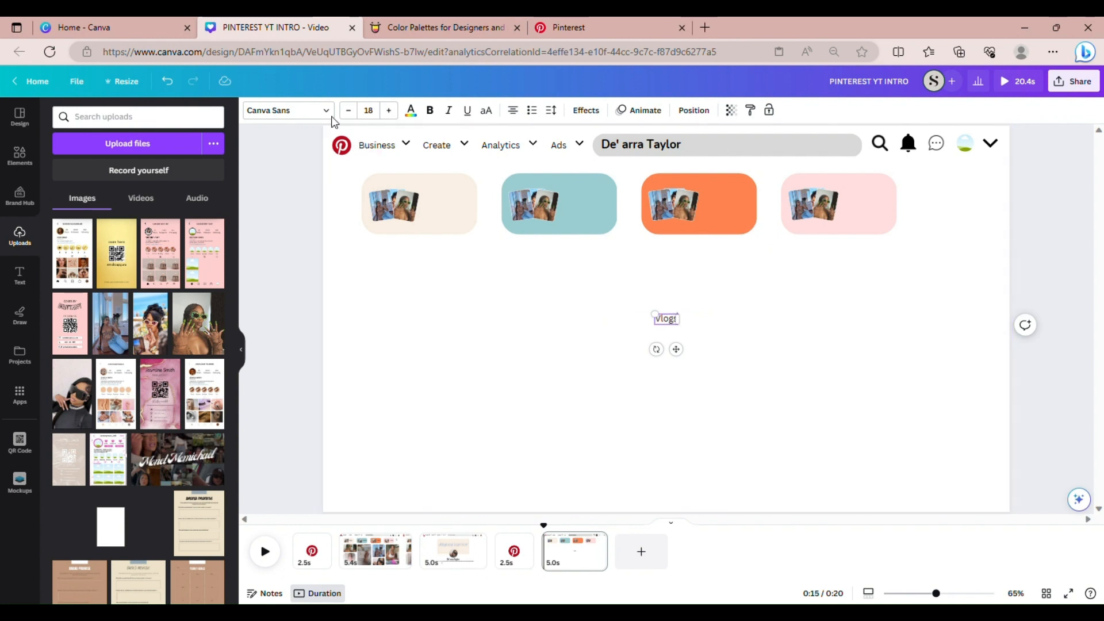
{"action": "left_click", "coordinate": [390, 111]}
{"action": "left_click", "coordinate": [389, 110]}
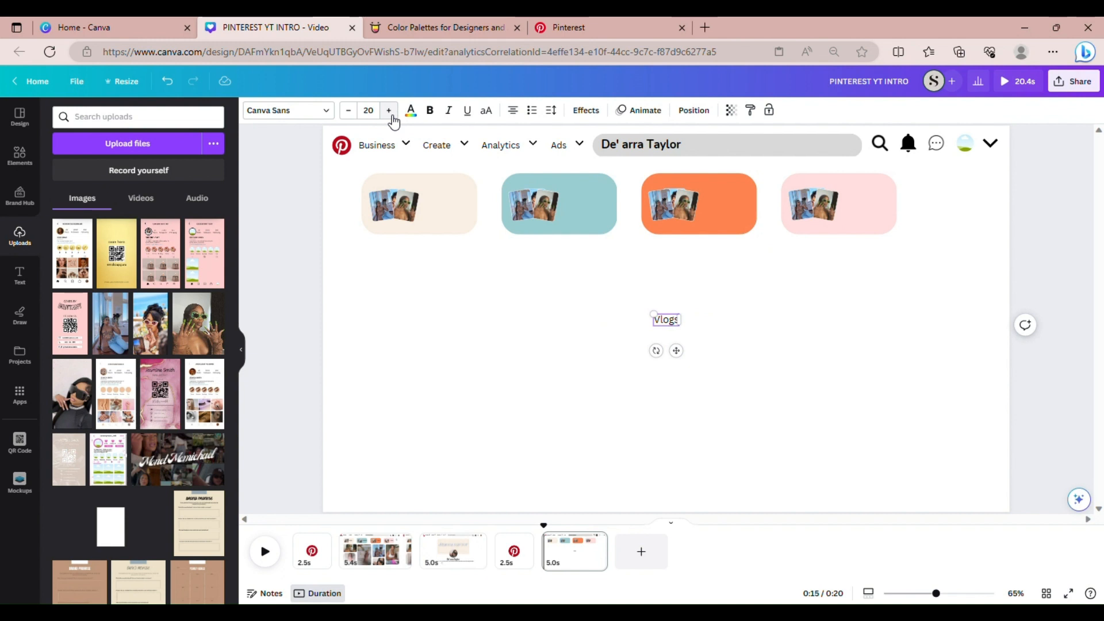
{"action": "left_click", "coordinate": [389, 111]}
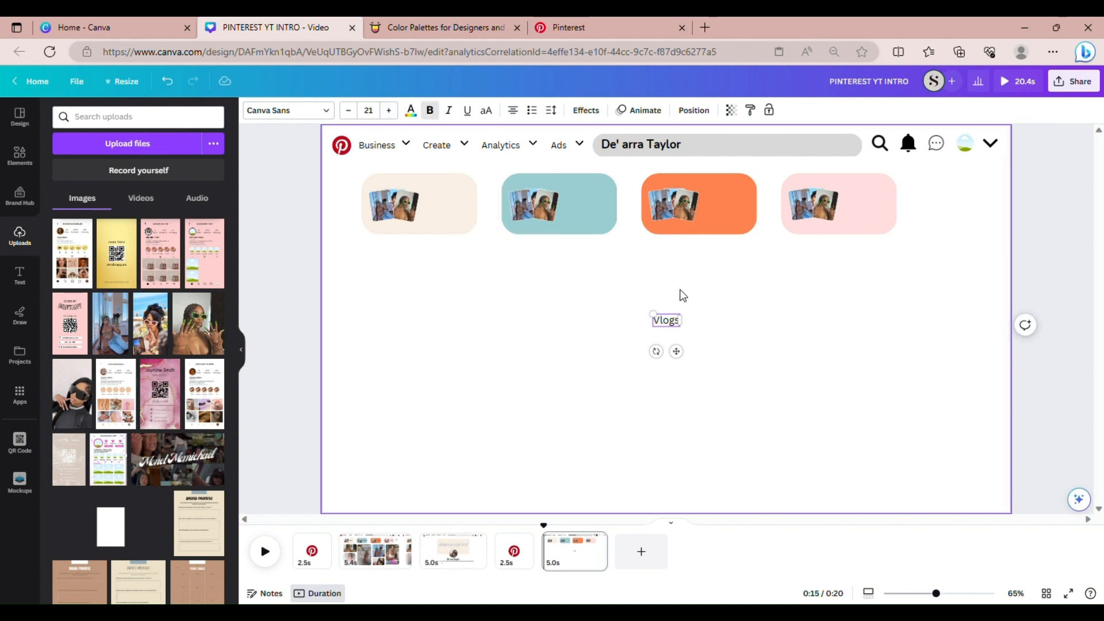
{"action": "left_click", "coordinate": [678, 342]}
{"action": "left_click", "coordinate": [665, 318]}
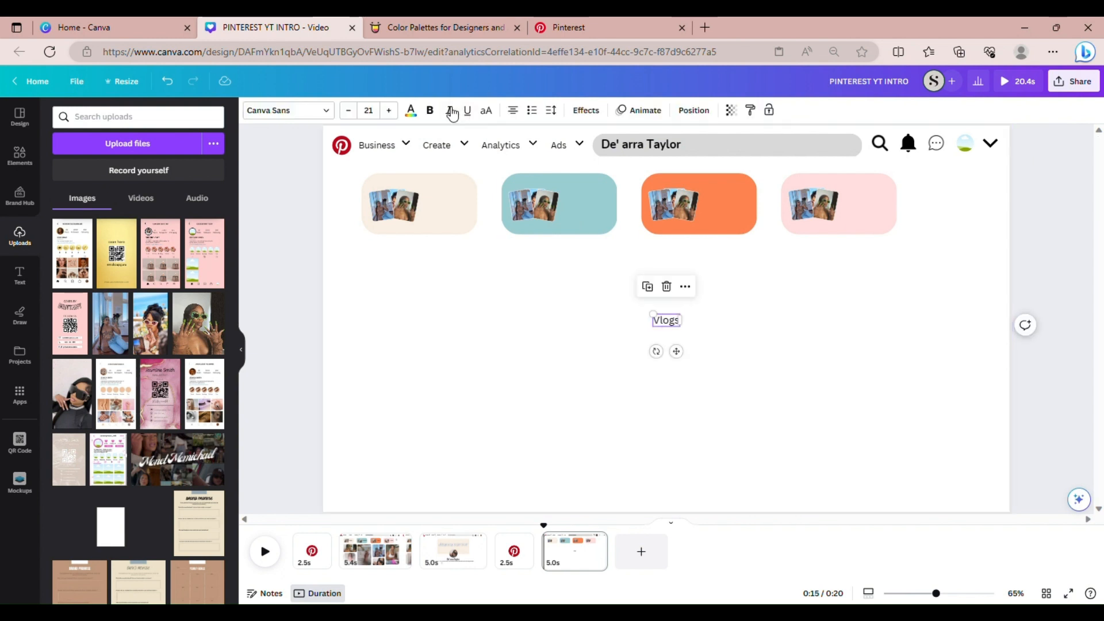
{"action": "left_click", "coordinate": [432, 110]}
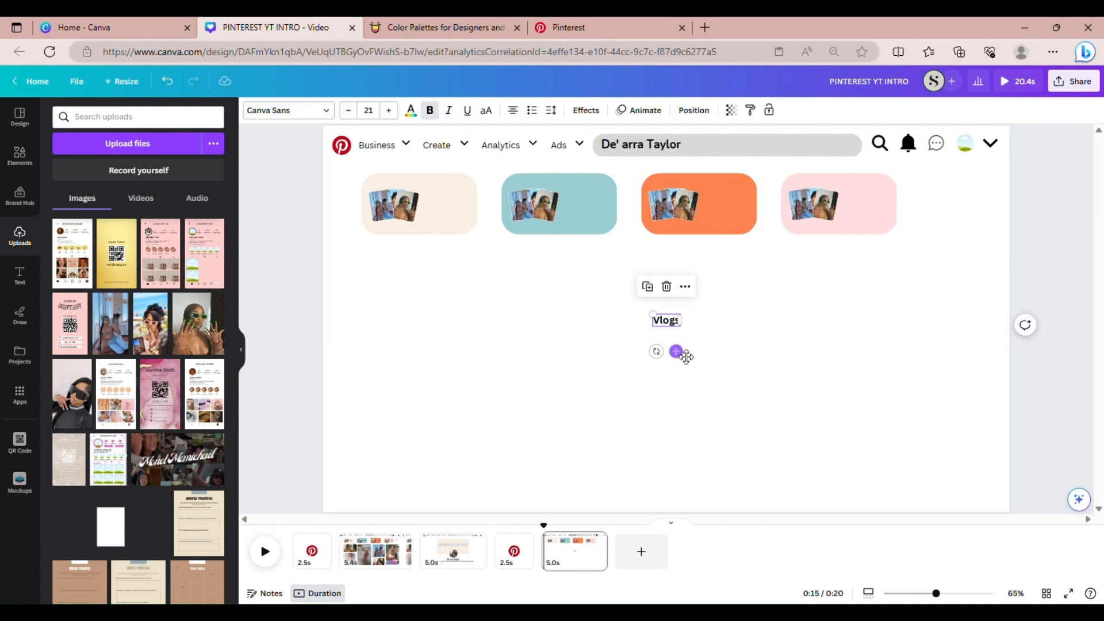
Place the Vlogs label beside the beige card's photos and duplicate it onto the teal card
{"action": "left_click_drag", "start_coordinate": [679, 352], "coordinate": [602, 244]}
{"action": "left_click", "coordinate": [424, 171]}
{"action": "double_click", "coordinate": [592, 211]}
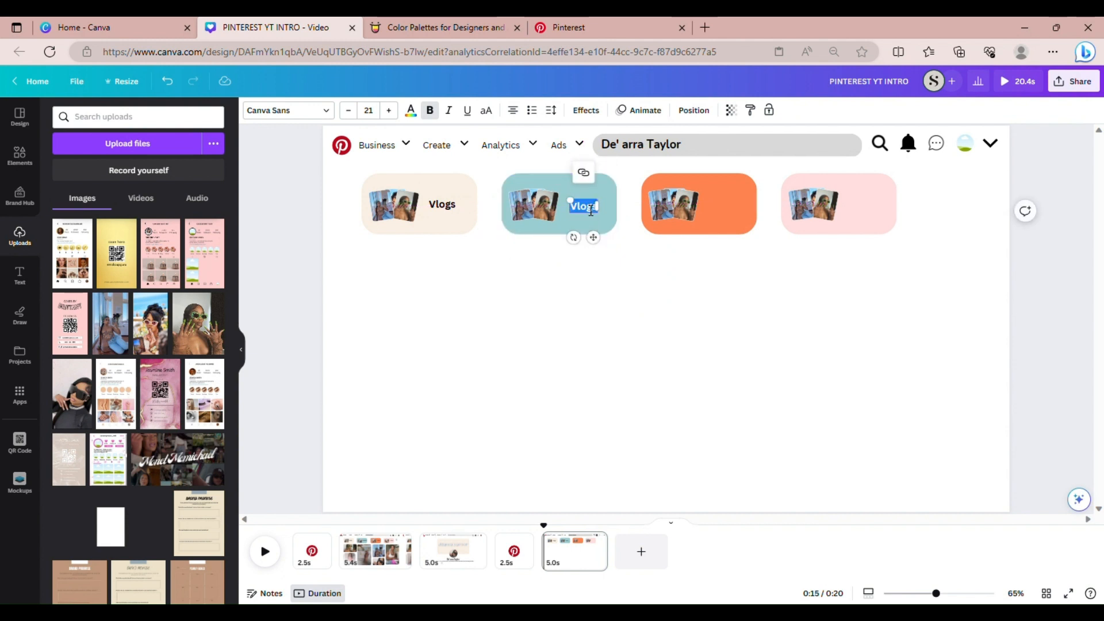
Change the teal card's copied label to 'Travel'
{"action": "type", "text": "Travel"}
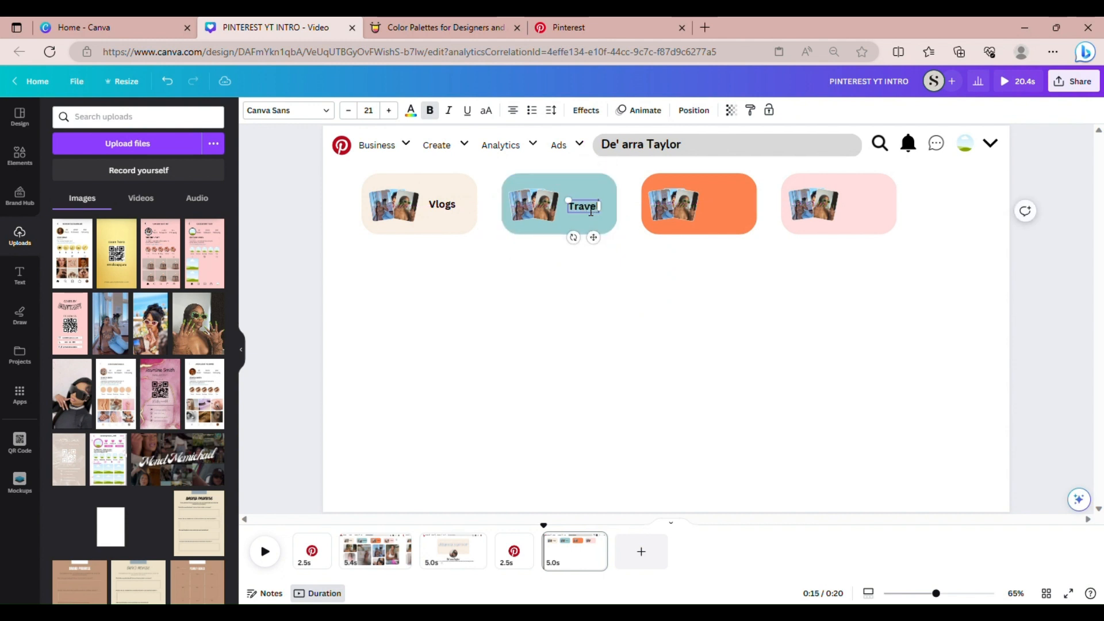
{"action": "left_click", "coordinate": [626, 256]}
{"action": "left_click", "coordinate": [584, 207]}
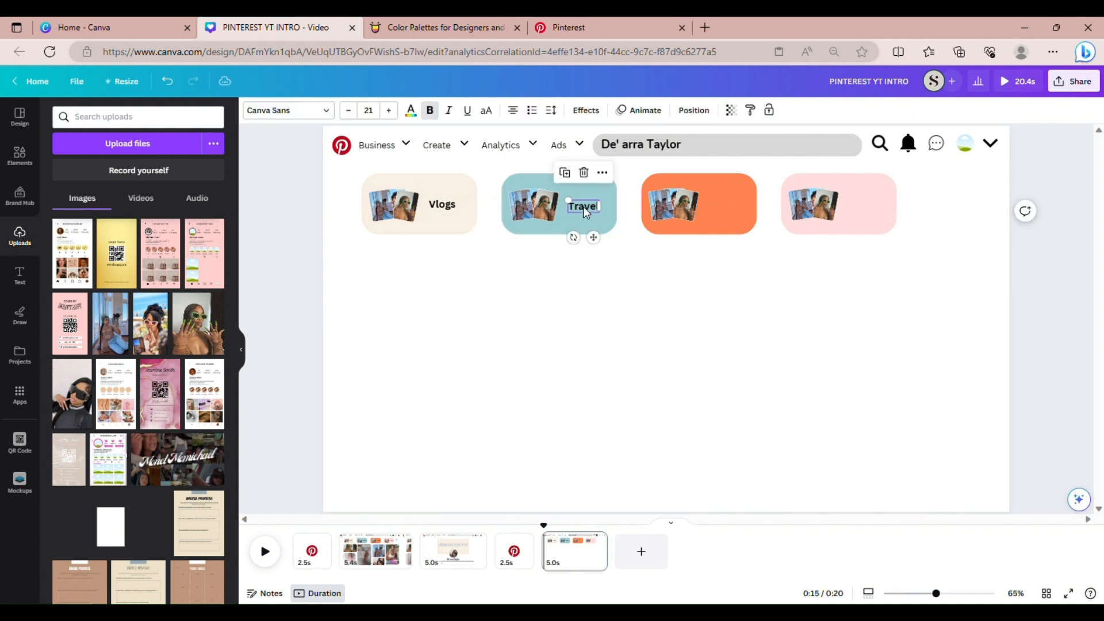
Copy the label onto the orange card as 'Hauls', then copy that onto the pink card
{"action": "left_click", "coordinate": [565, 173]}
{"action": "left_click_drag", "start_coordinate": [599, 244], "coordinate": [744, 247]}
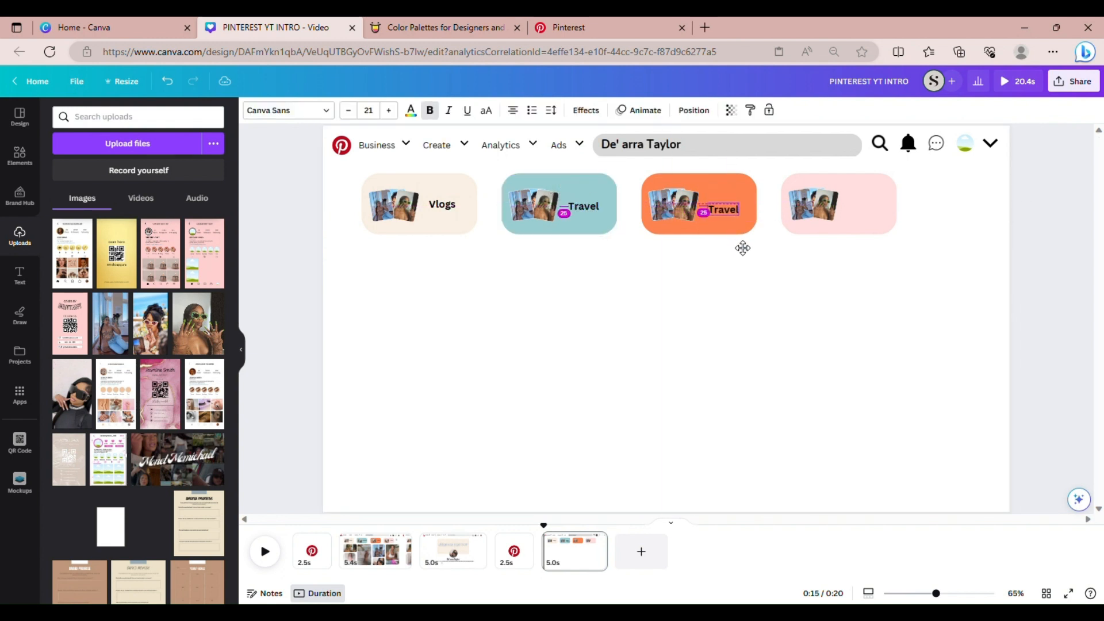
{"action": "double_click", "coordinate": [730, 212]}
{"action": "type", "text": "Hauls"}
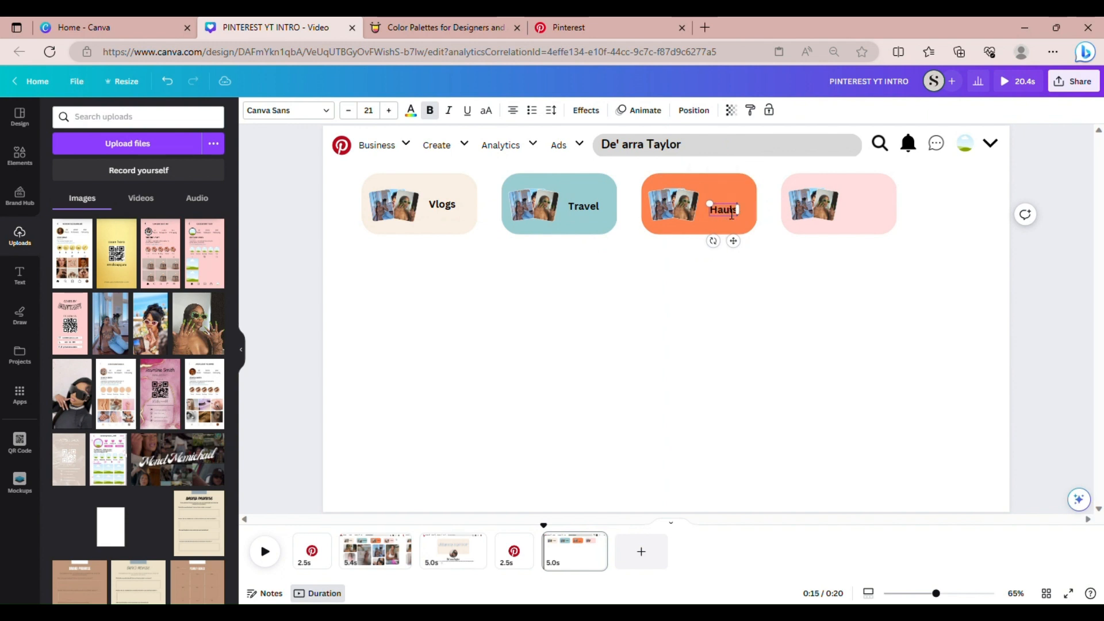
{"action": "left_click", "coordinate": [765, 279]}
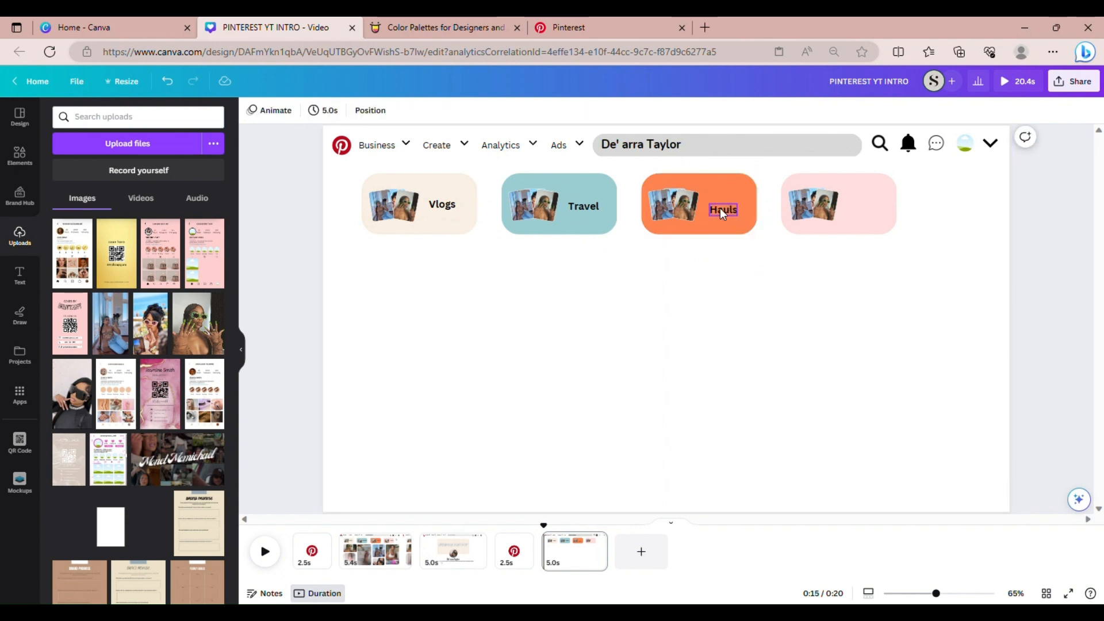
{"action": "left_click_drag", "start_coordinate": [720, 210], "coordinate": [728, 215]}
{"action": "left_click", "coordinate": [708, 179]}
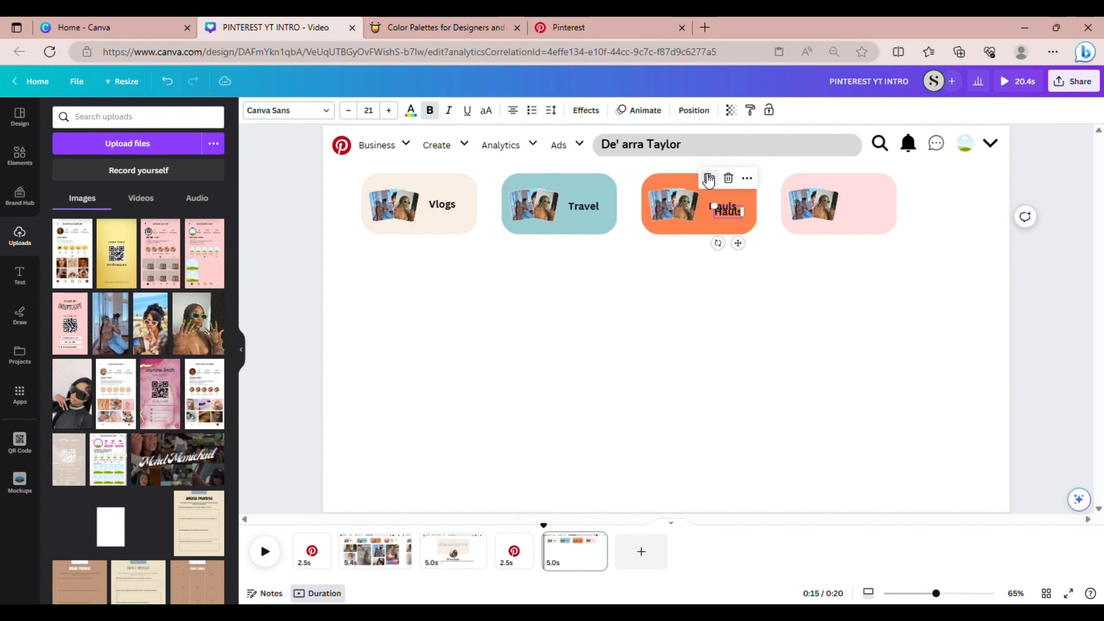
{"action": "left_click_drag", "start_coordinate": [738, 243], "coordinate": [878, 247]}
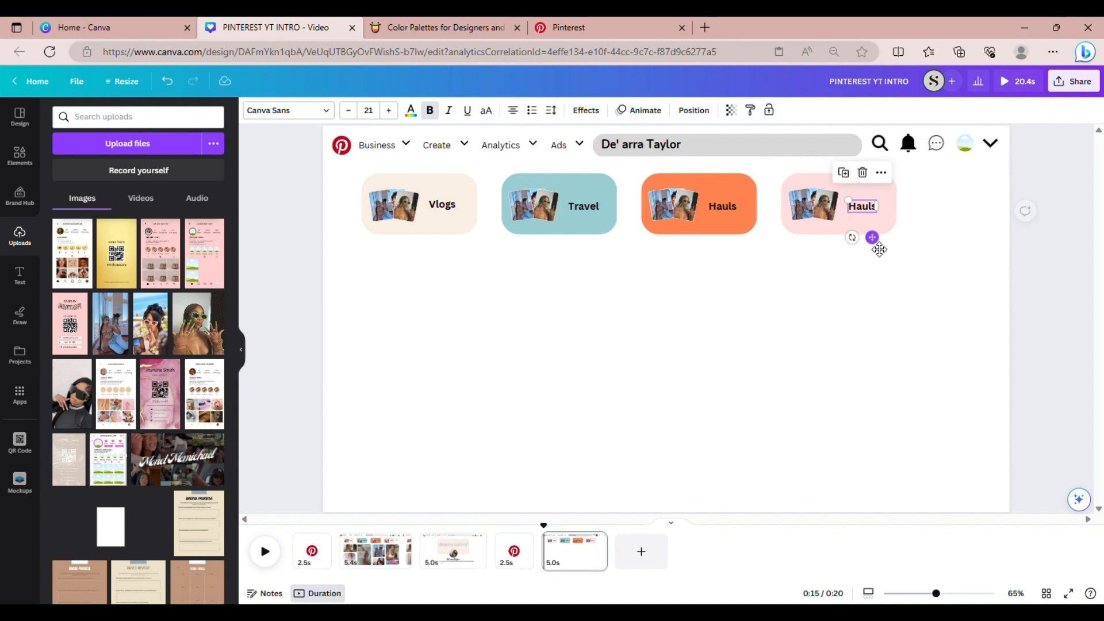
Preview the second page to check label order, then return to the four-card page
{"action": "left_click", "coordinate": [374, 549]}
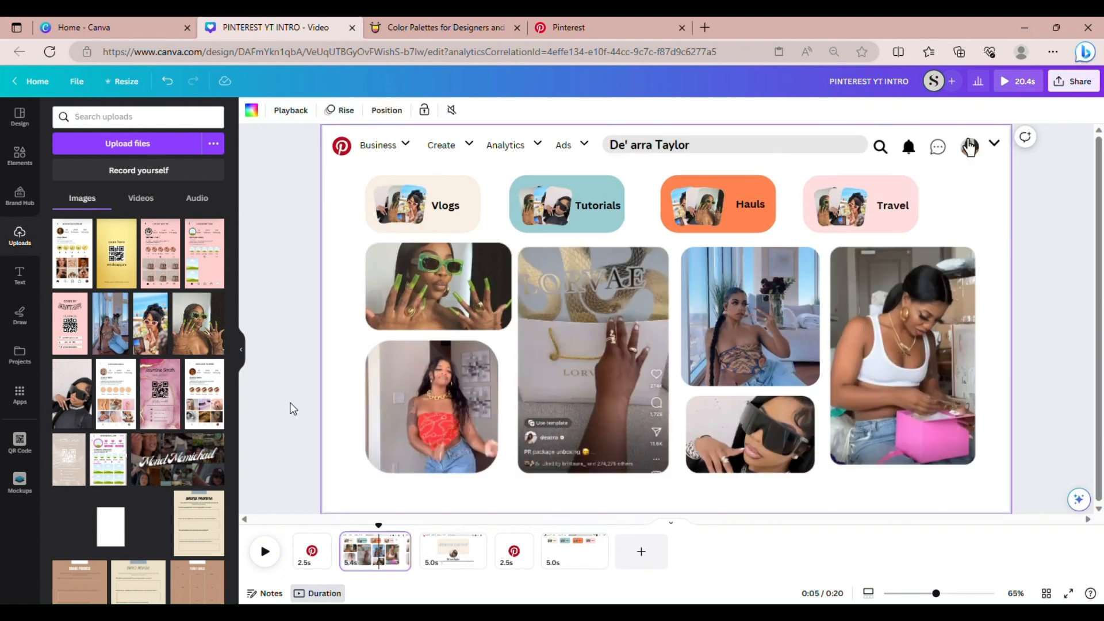
{"action": "left_click", "coordinate": [555, 561]}
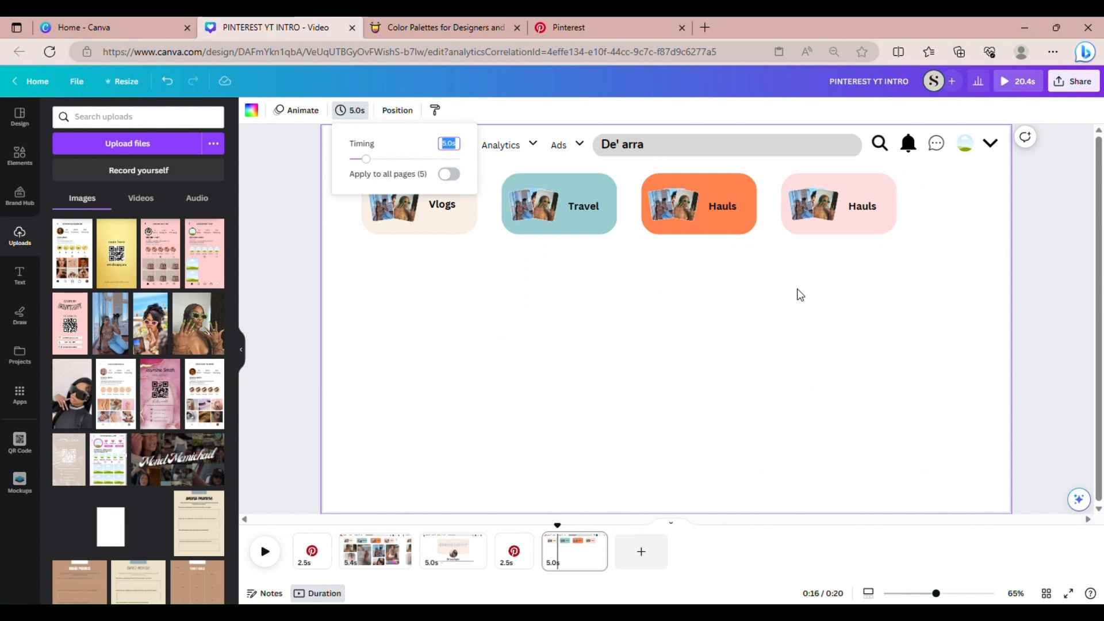
{"action": "left_click", "coordinate": [865, 208]}
Change the pink card's label to 'Tutorials', then show the second page's photo grid
{"action": "double_click", "coordinate": [865, 207]}
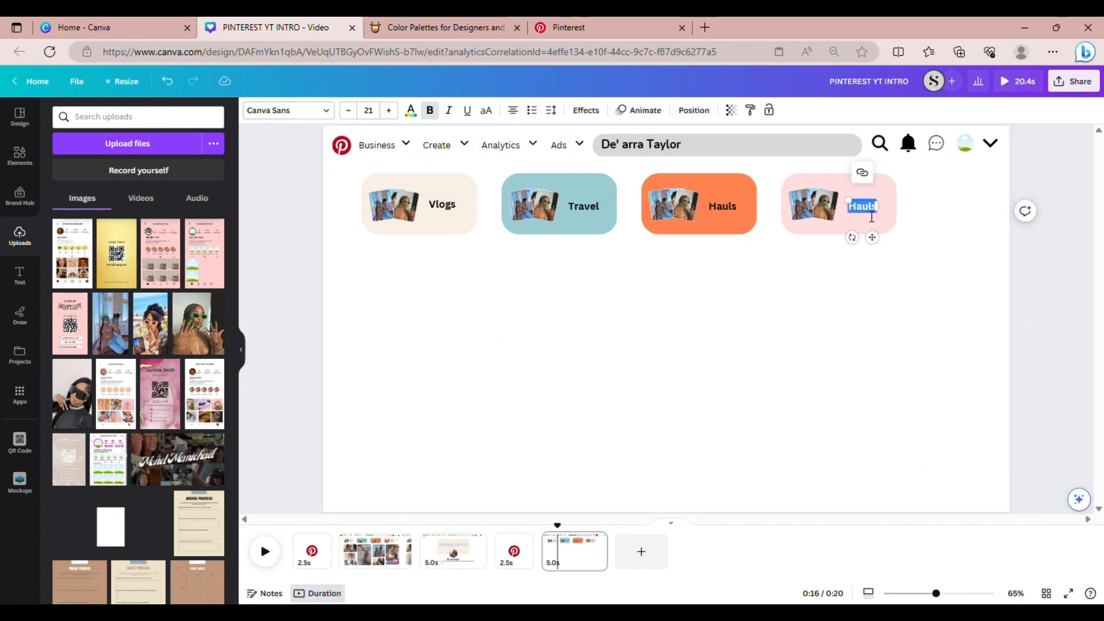
{"action": "type", "text": "Tutorials"}
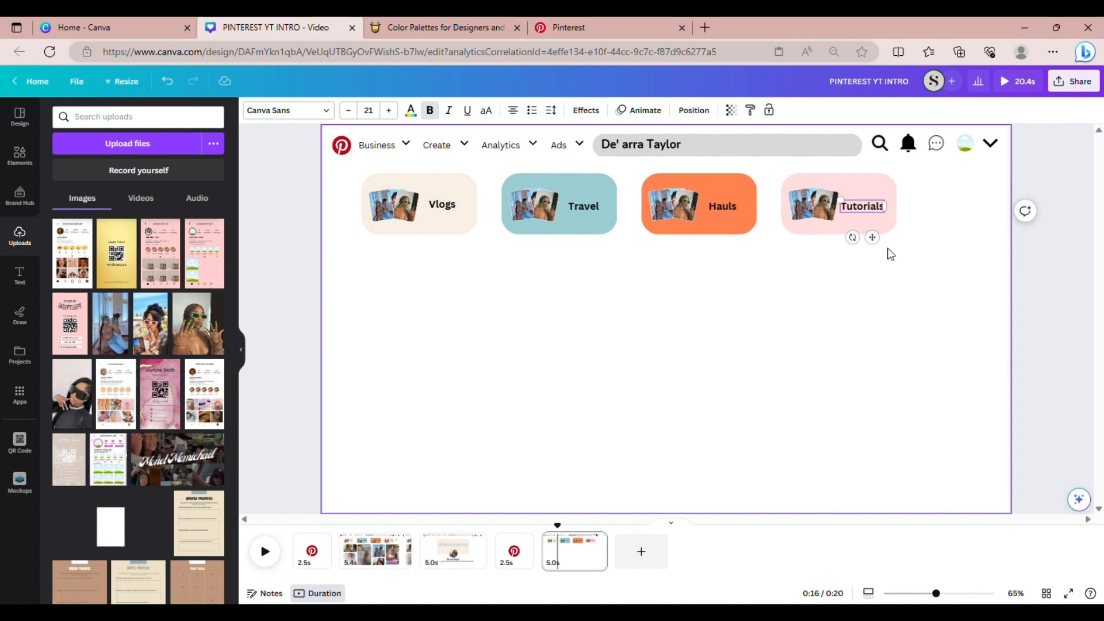
{"action": "left_click", "coordinate": [919, 263]}
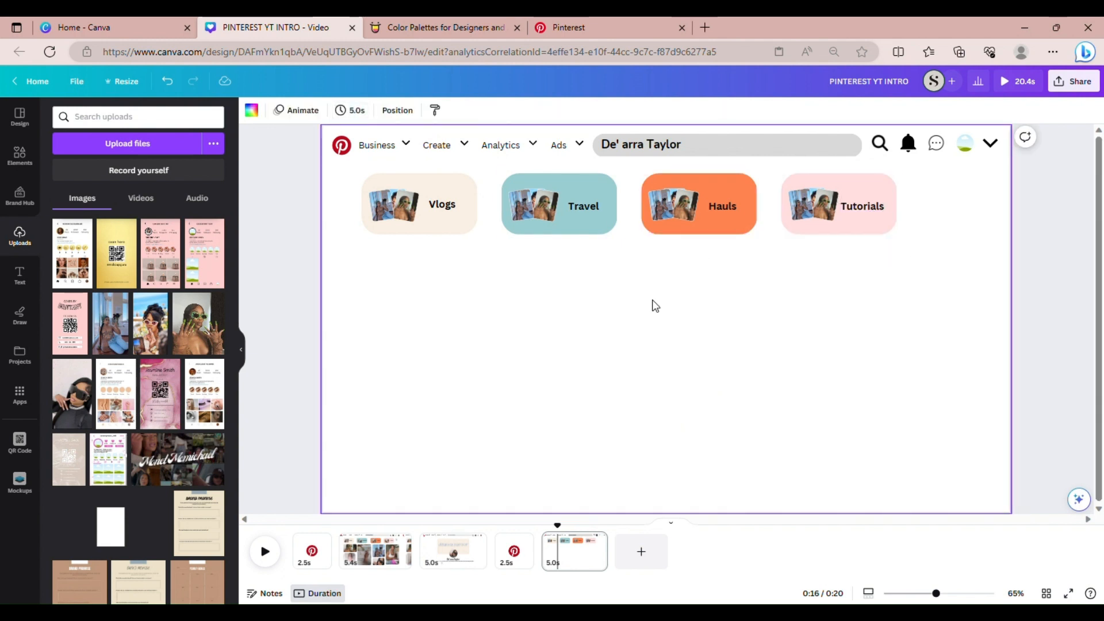
{"action": "left_click", "coordinate": [358, 561]}
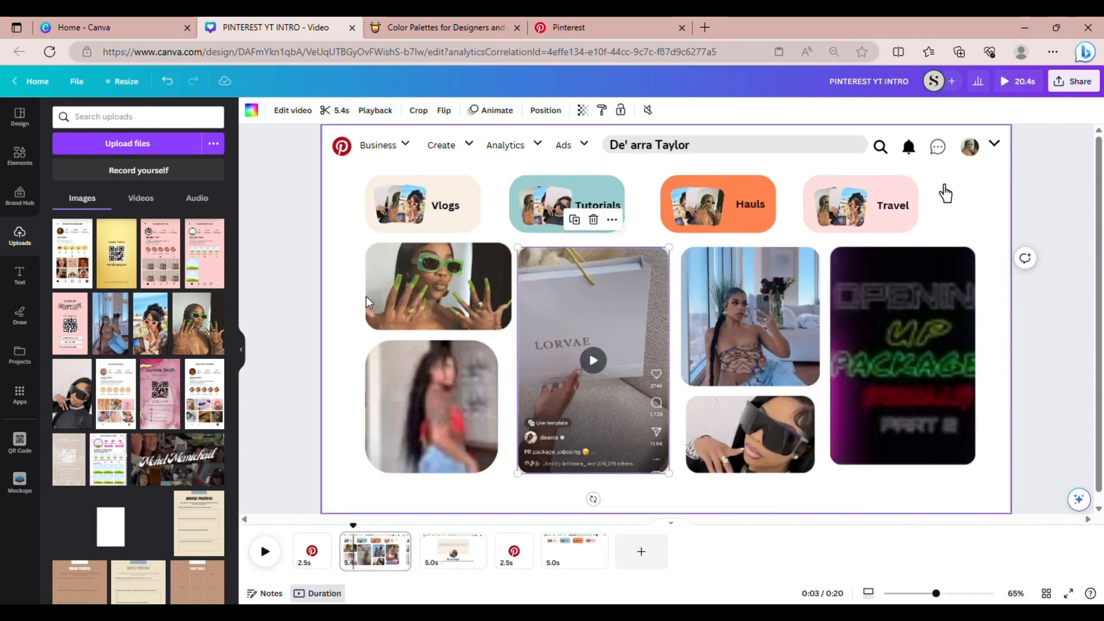
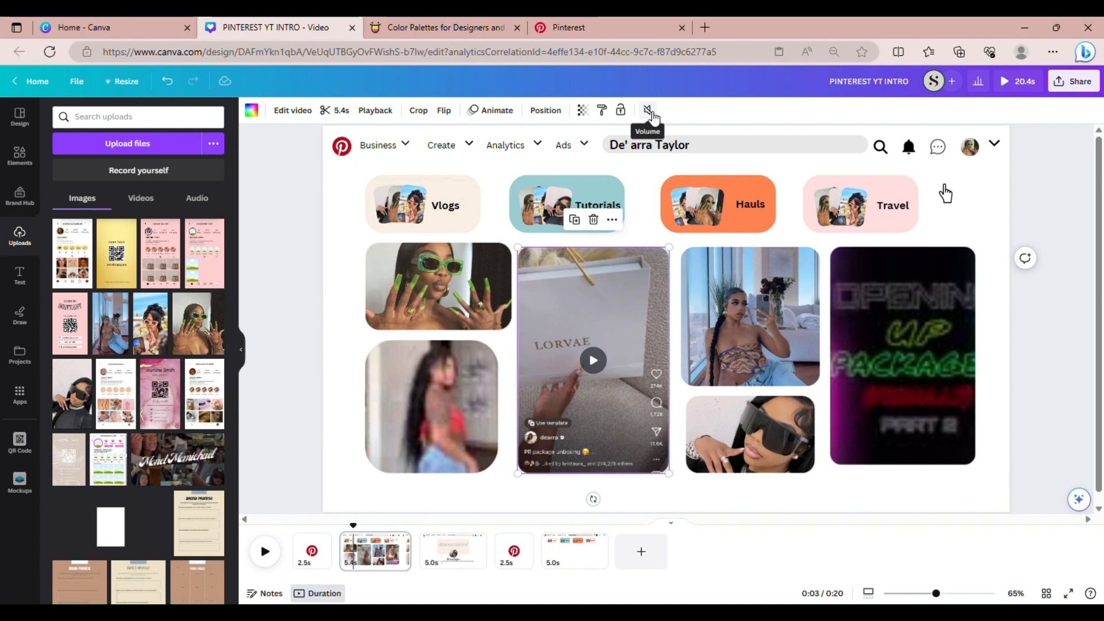
Show the video's last 5-second page, then pull up the Pinterest home feed for reference
{"action": "left_click", "coordinate": [569, 573]}
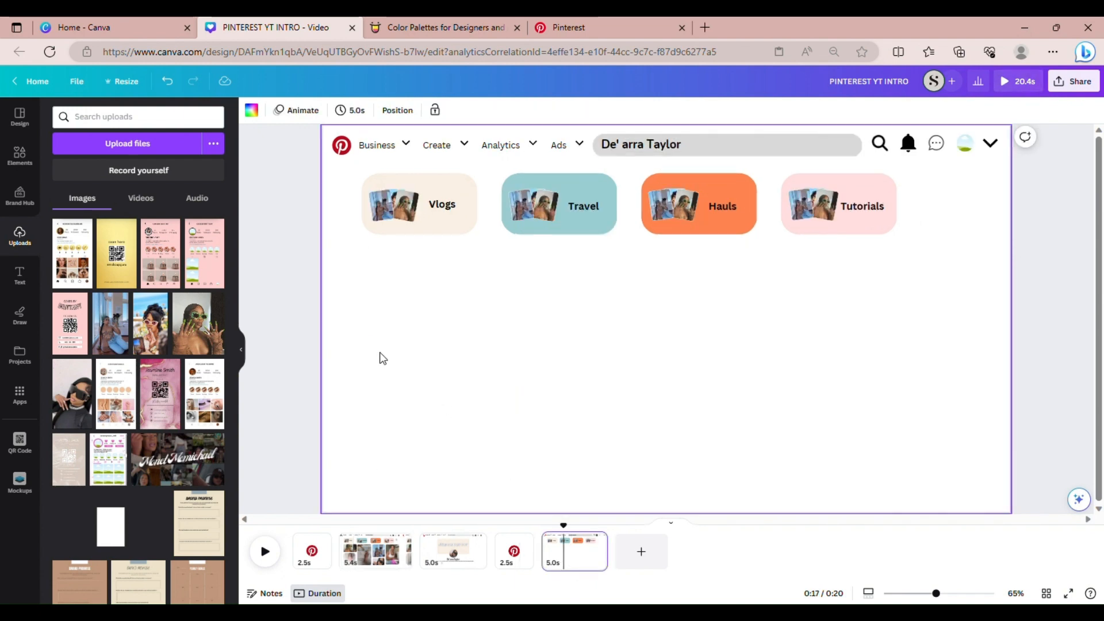
{"action": "left_click", "coordinate": [641, 17]}
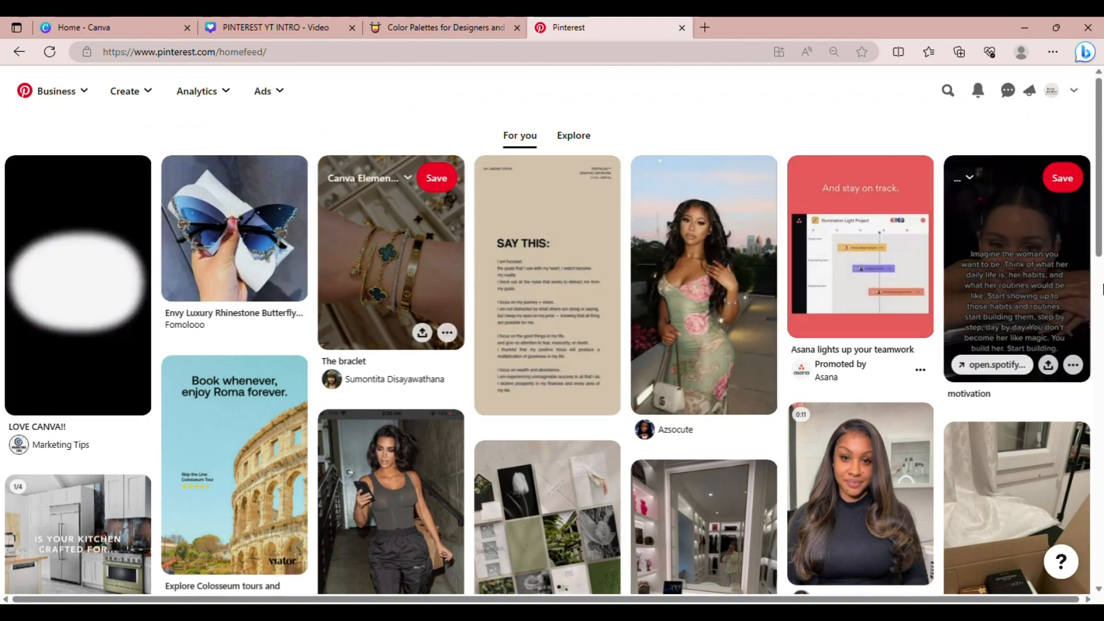
Scroll through the Pinterest home feed, then return to the 'PINTEREST YT INTRO - Video' design
{"action": "left_click_drag", "start_coordinate": [1101, 160], "coordinate": [1103, 136]}
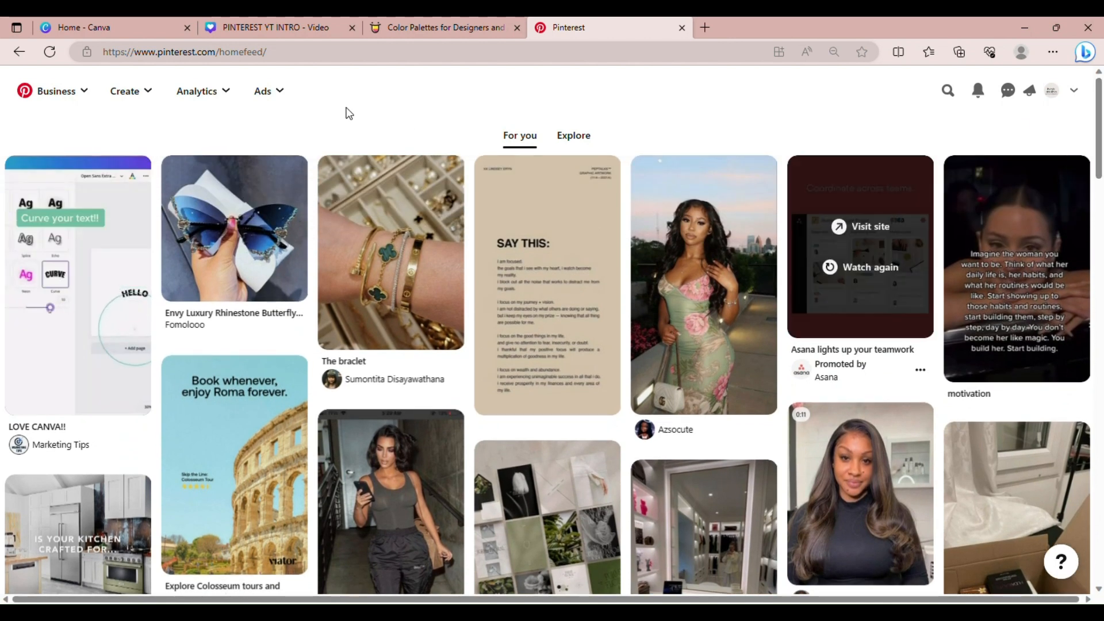
{"action": "left_click", "coordinate": [255, 30]}
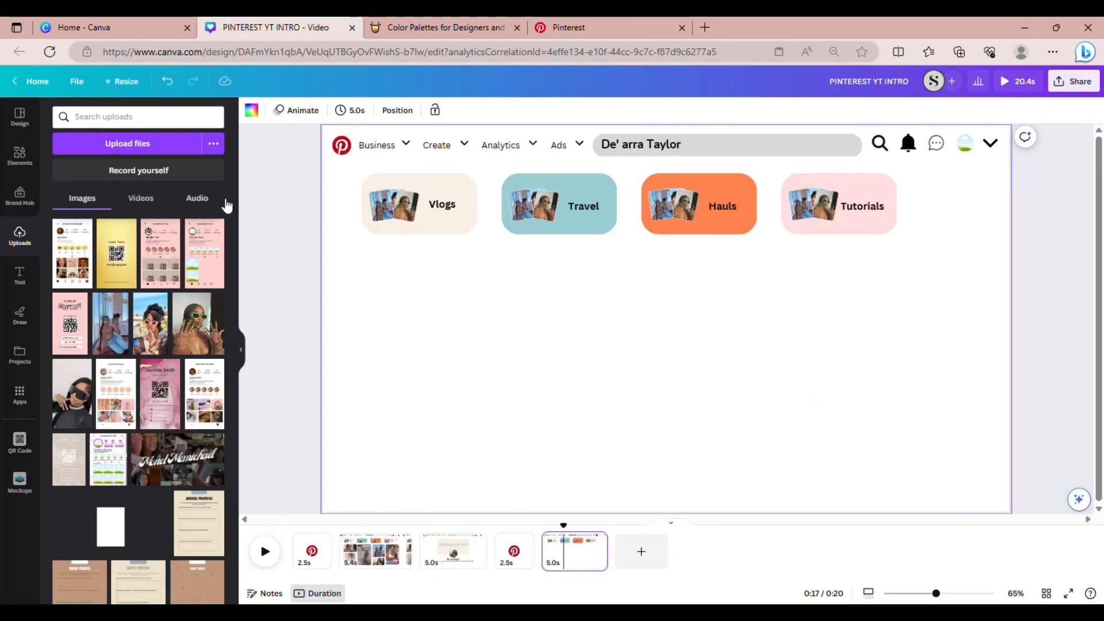
Add a rounded landscape photo frame with a white border
{"action": "left_click", "coordinate": [19, 156]}
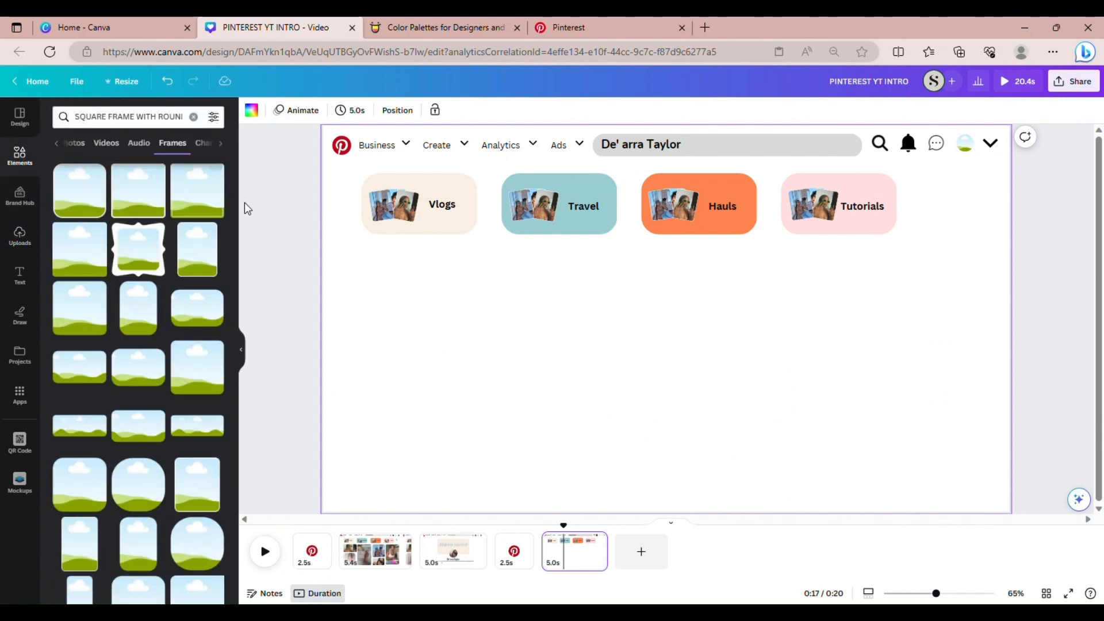
{"action": "left_click_drag", "start_coordinate": [234, 205], "coordinate": [230, 243]}
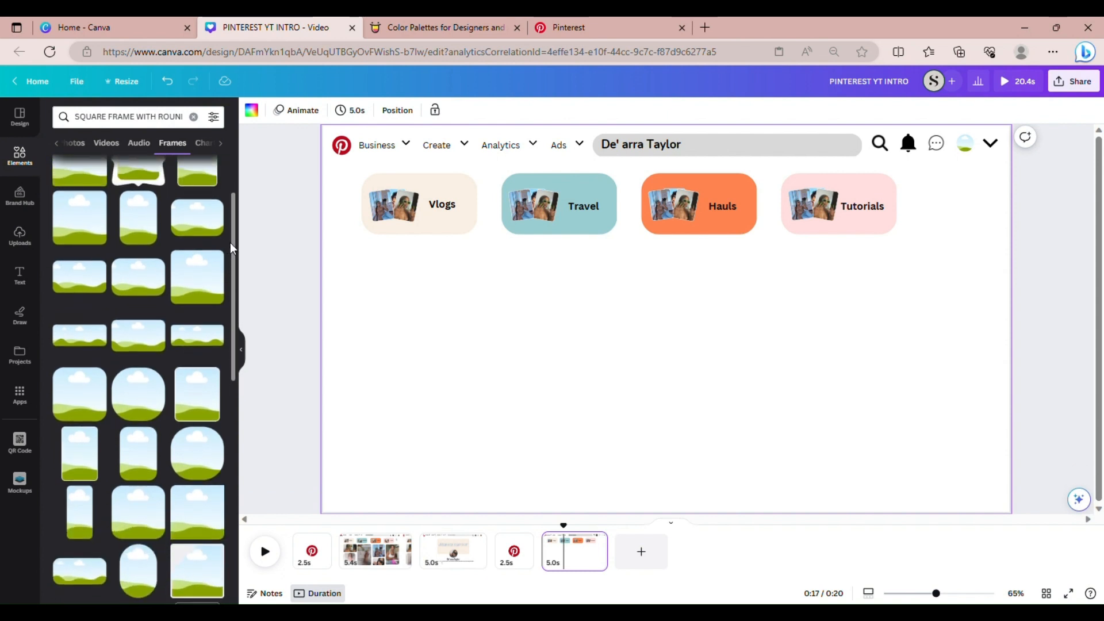
{"action": "left_click", "coordinate": [203, 226]}
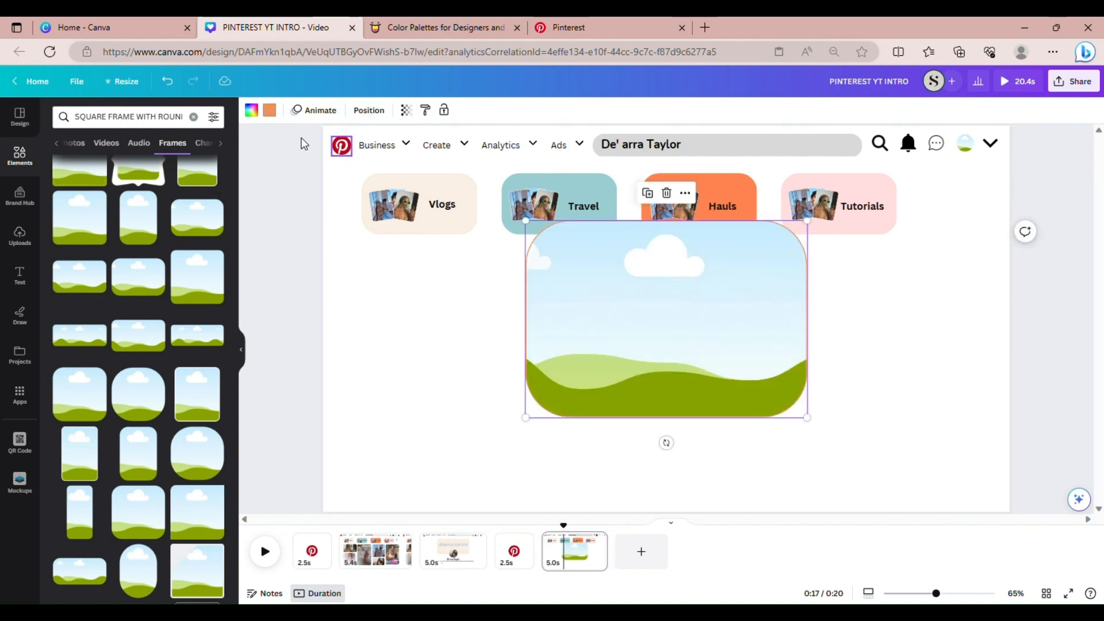
{"action": "left_click", "coordinate": [272, 113]}
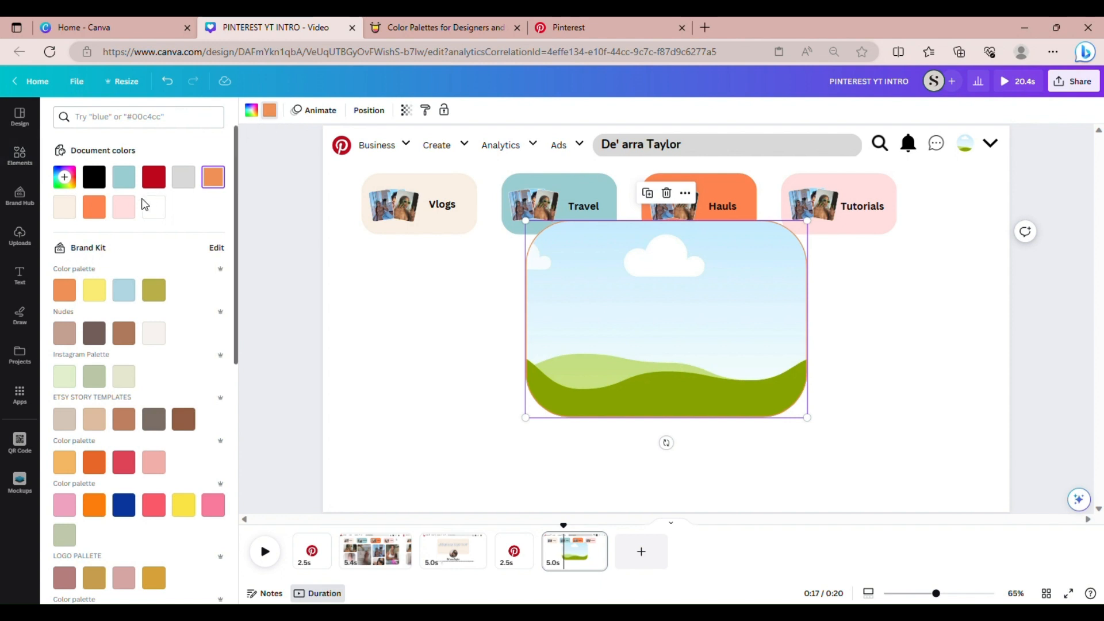
{"action": "left_click", "coordinate": [153, 216]}
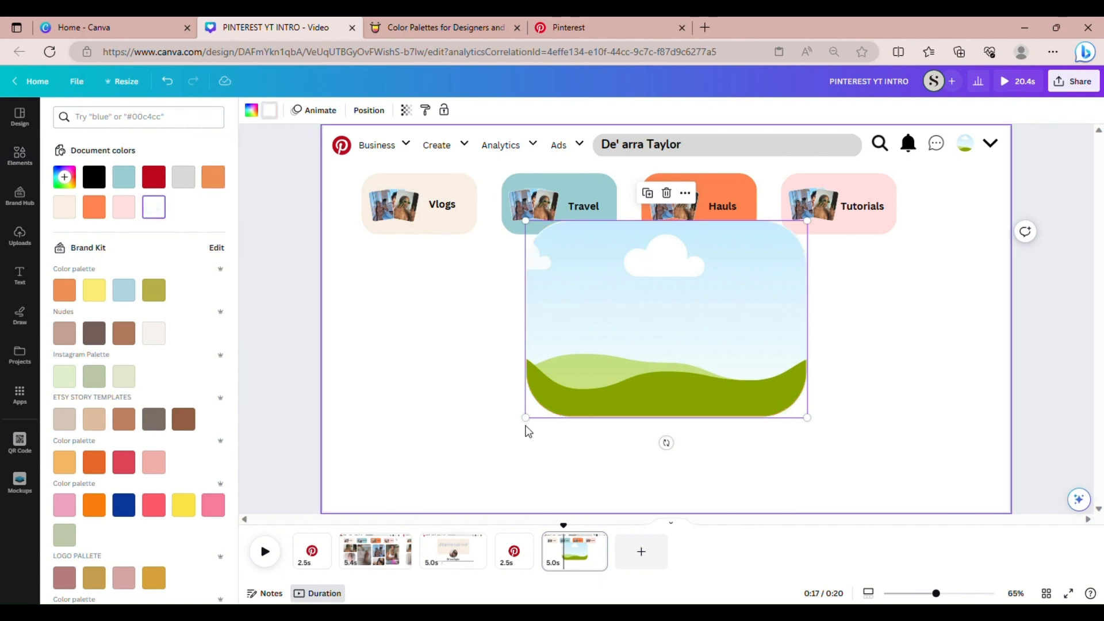
Shrink the frame to the Vlogs bubble's width beneath it
{"action": "left_click_drag", "start_coordinate": [528, 419], "coordinate": [415, 327]}
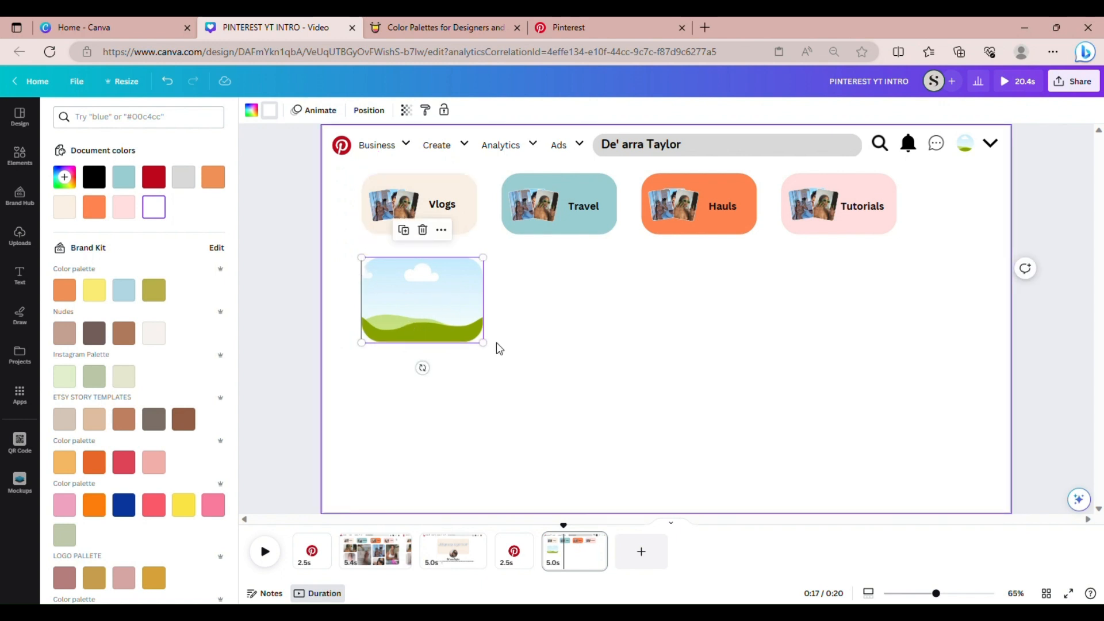
{"action": "left_click_drag", "start_coordinate": [484, 343], "coordinate": [494, 350]}
{"action": "left_click", "coordinate": [552, 362]}
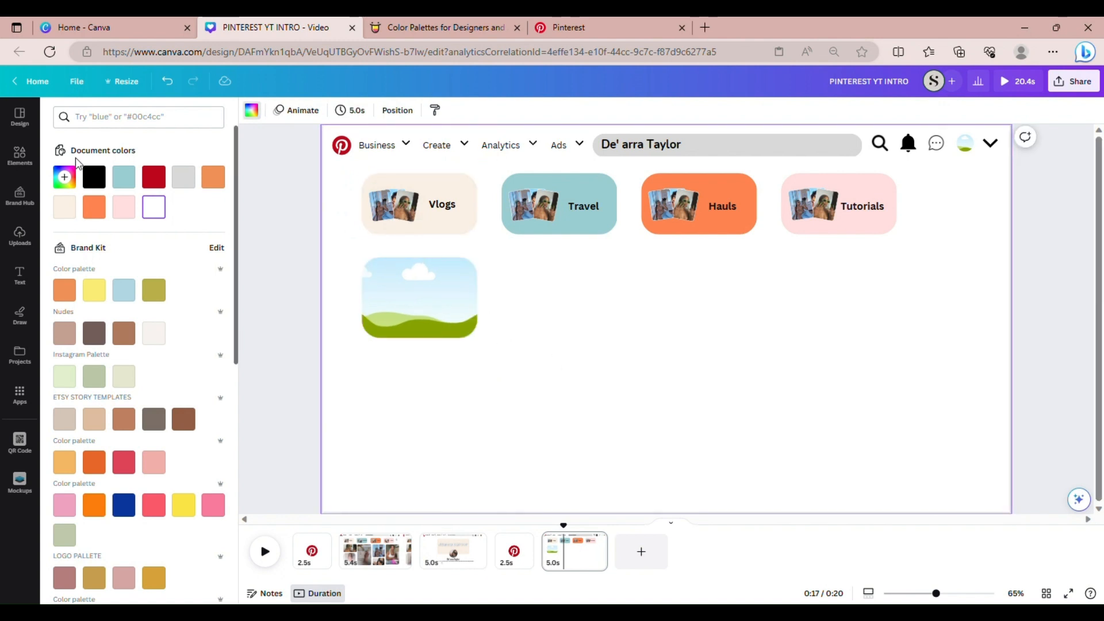
Add a rounded square frame, shrink it and place it below the first frame
{"action": "left_click", "coordinate": [19, 154]}
{"action": "left_click", "coordinate": [113, 117]}
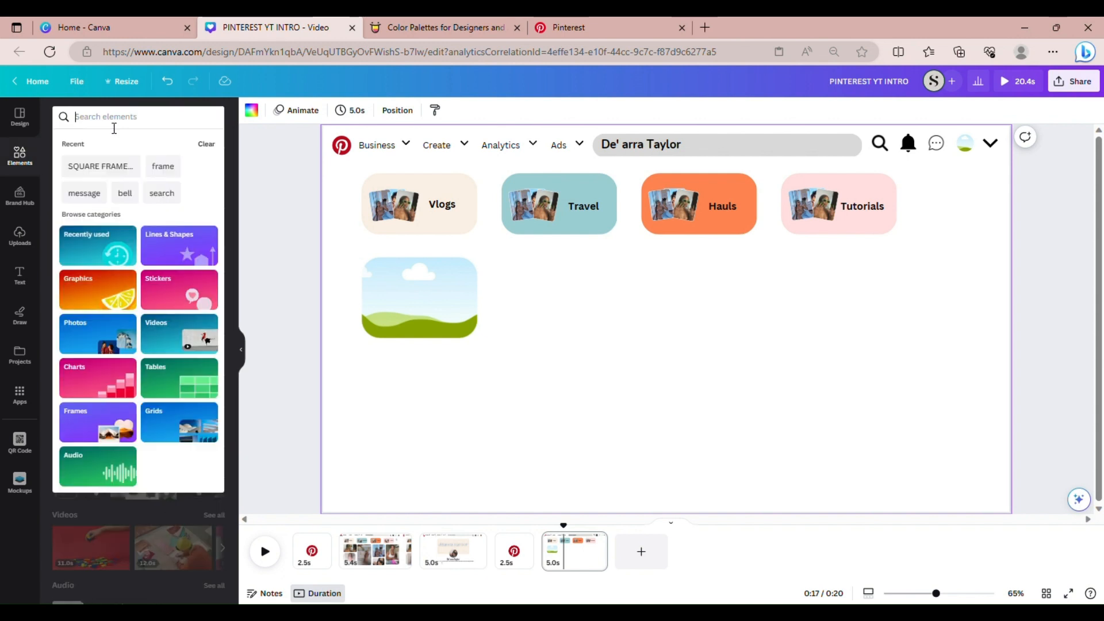
{"action": "left_click", "coordinate": [96, 159]}
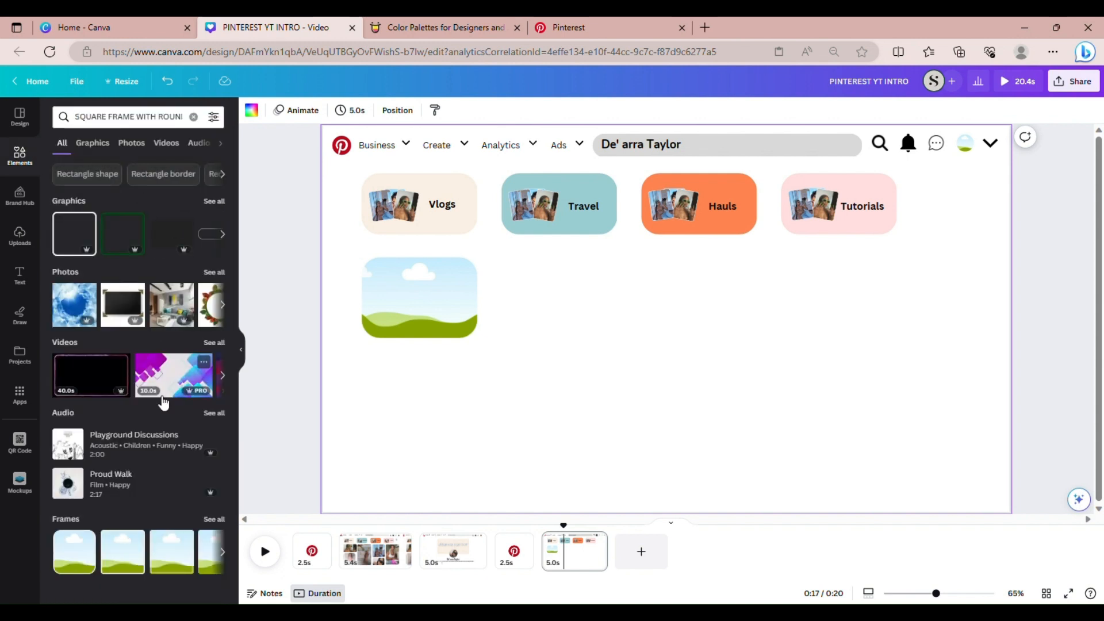
{"action": "left_click", "coordinate": [216, 515]}
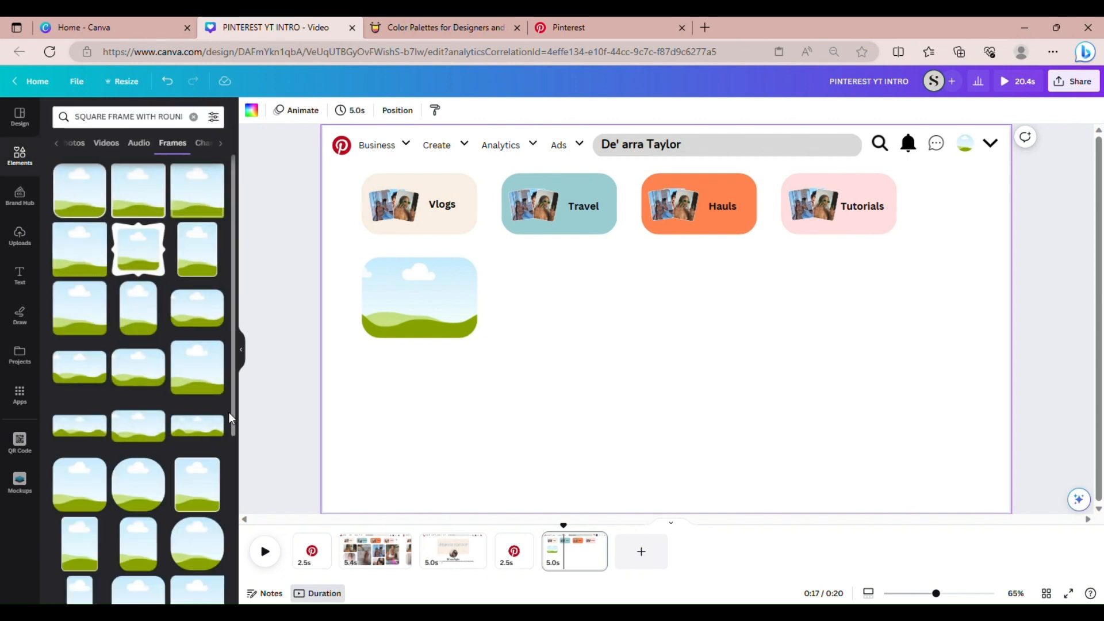
{"action": "left_click", "coordinate": [79, 493]}
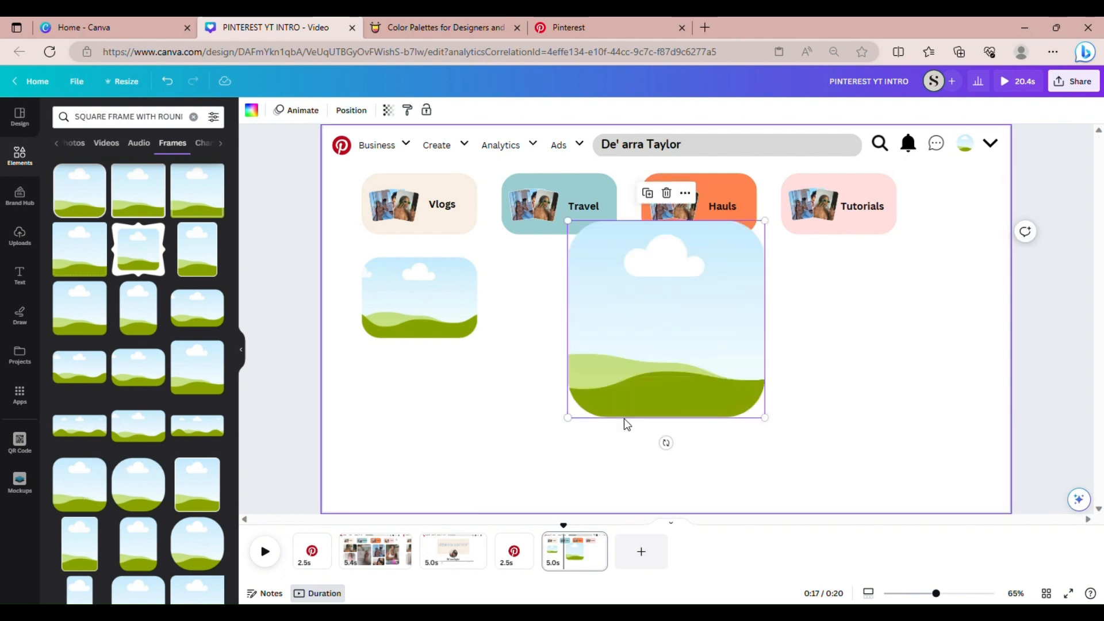
{"action": "left_click_drag", "start_coordinate": [569, 421], "coordinate": [649, 338]}
{"action": "left_click_drag", "start_coordinate": [699, 307], "coordinate": [419, 437]}
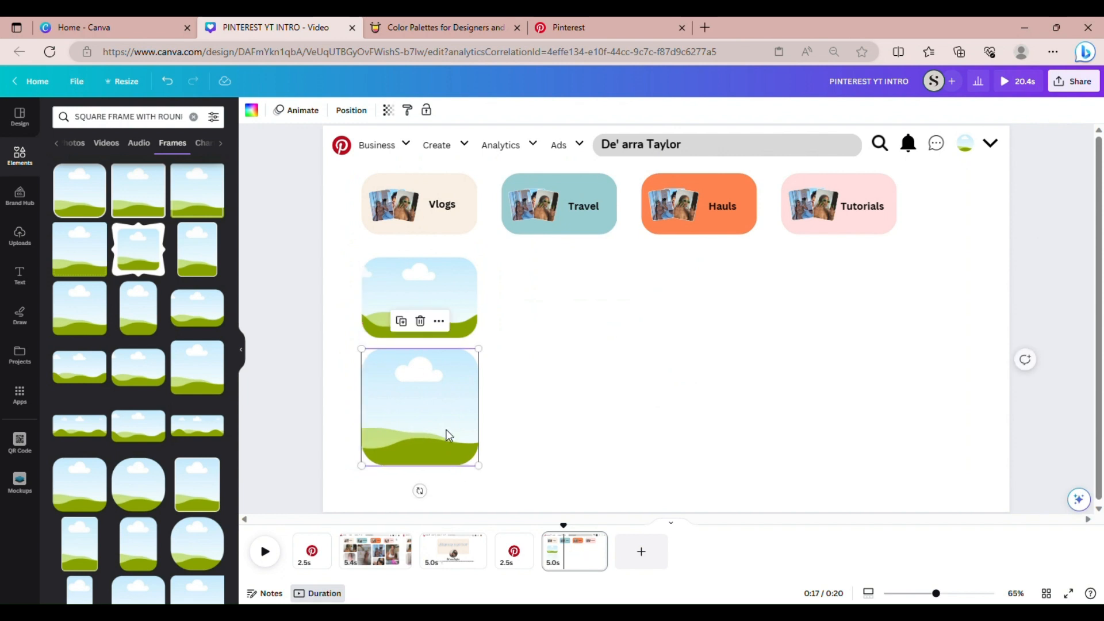
{"action": "left_click", "coordinate": [513, 441]}
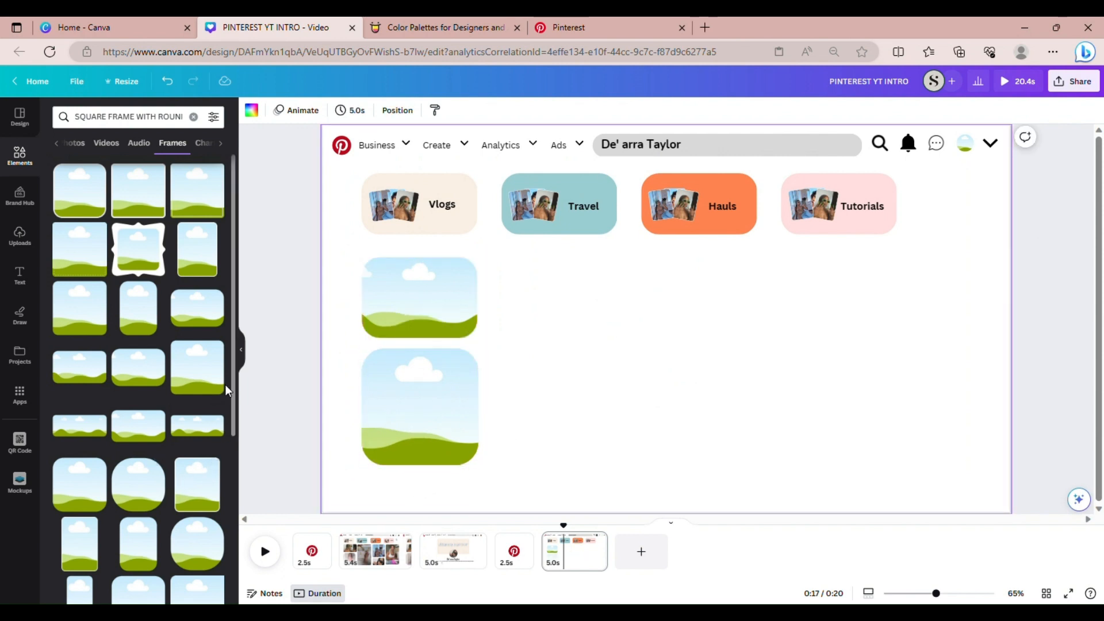
Add a tall rounded frame with a white border beside the left frames
{"action": "scroll", "coordinate": [232, 377], "scroll_direction": "down", "scroll_amount": 2}
{"action": "scroll", "coordinate": [224, 399], "scroll_direction": "down", "scroll_amount": 3}
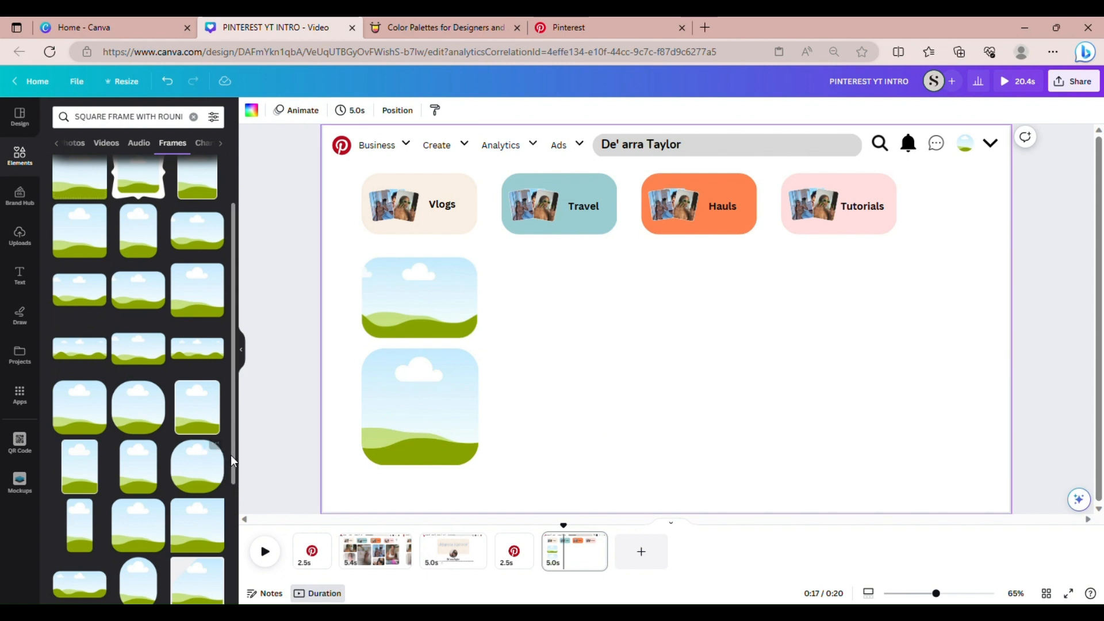
{"action": "scroll", "coordinate": [231, 460], "scroll_direction": "down", "scroll_amount": 2}
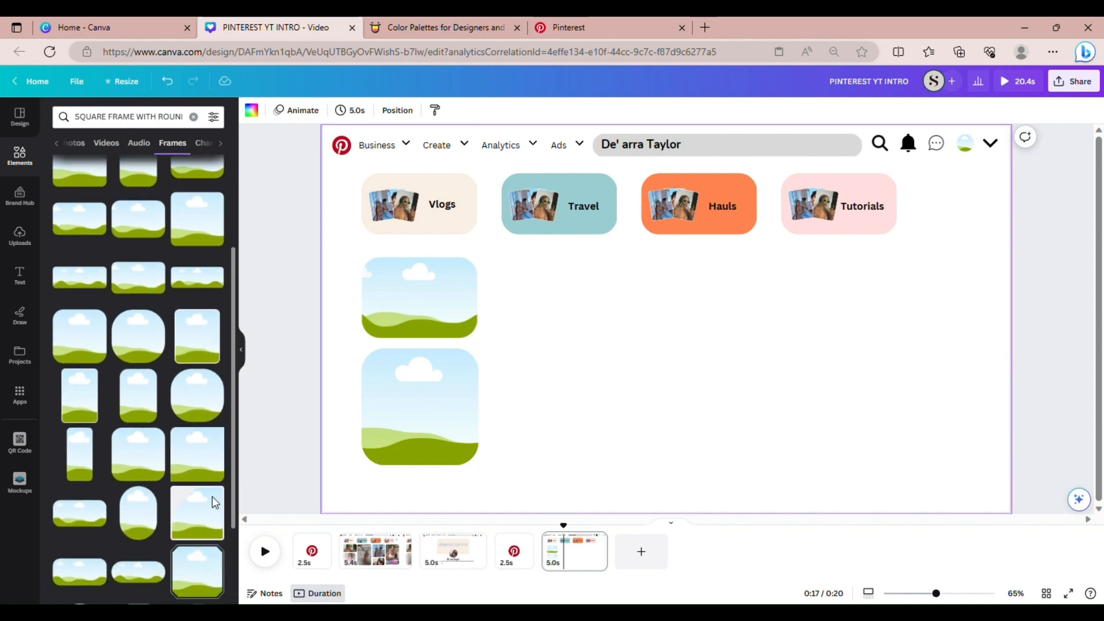
{"action": "scroll", "coordinate": [211, 503], "scroll_direction": "down", "scroll_amount": 1}
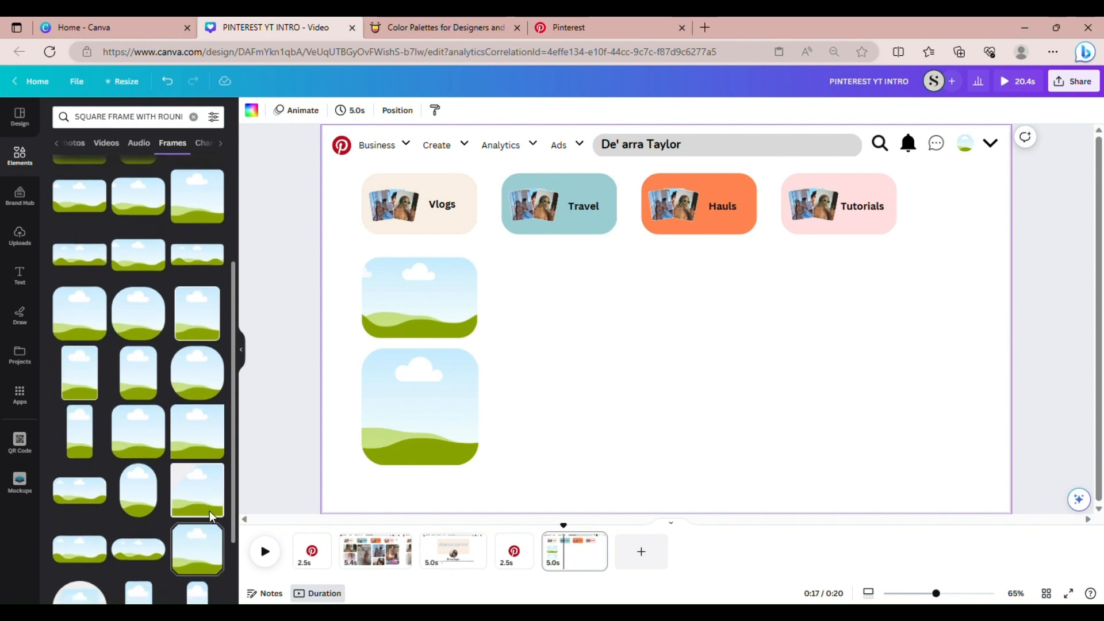
{"action": "left_click", "coordinate": [152, 379]}
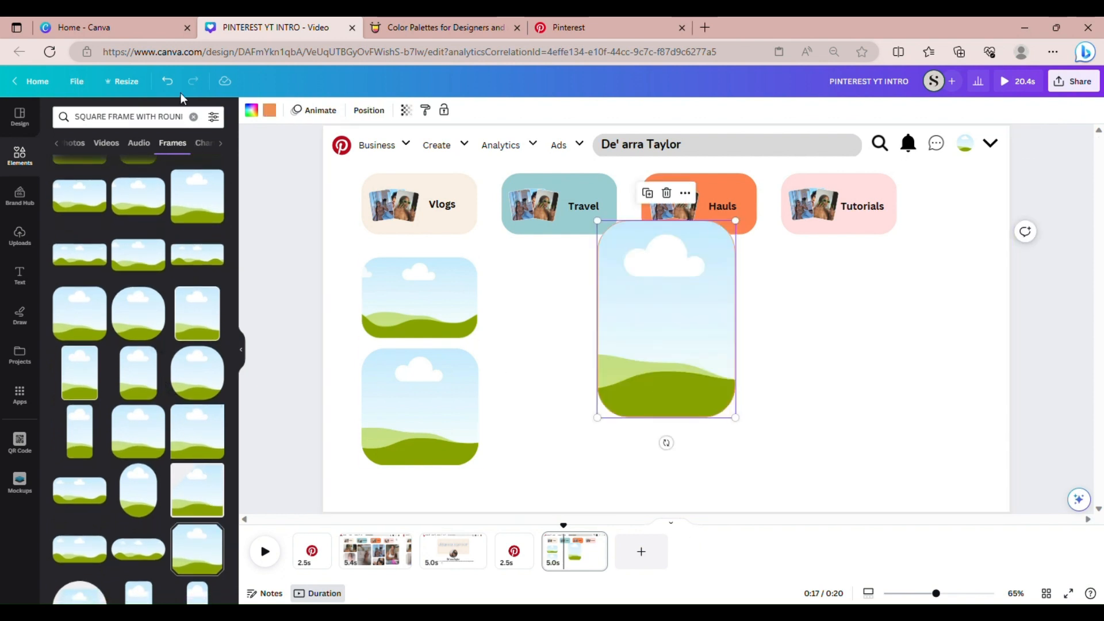
{"action": "left_click", "coordinate": [269, 110]}
{"action": "left_click", "coordinate": [163, 203]}
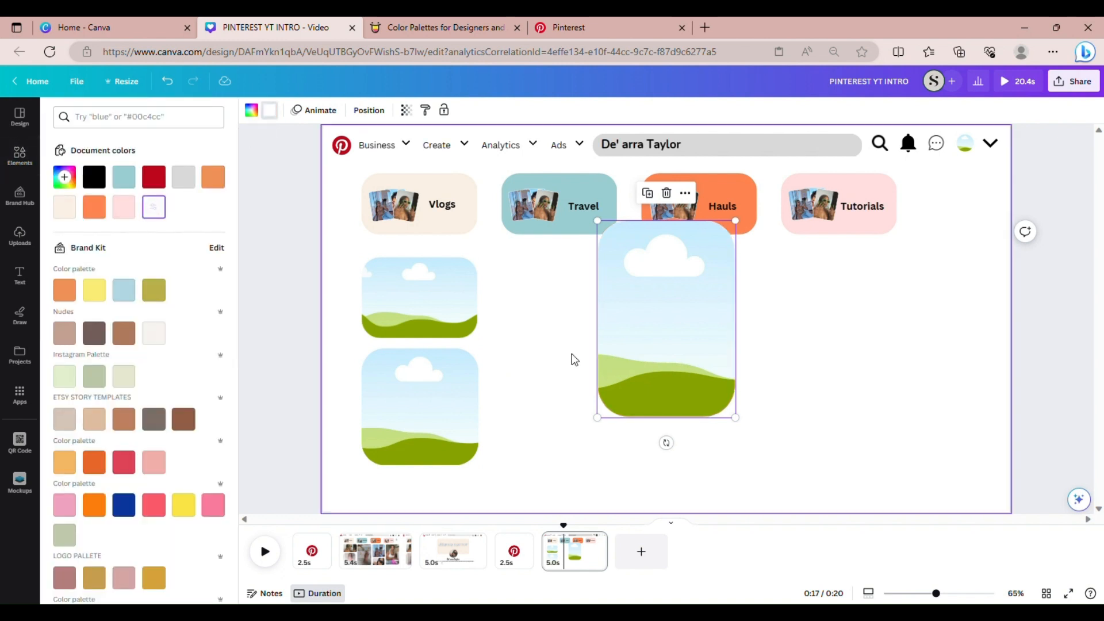
{"action": "left_click_drag", "start_coordinate": [636, 365], "coordinate": [529, 407]}
{"action": "left_click", "coordinate": [670, 409]}
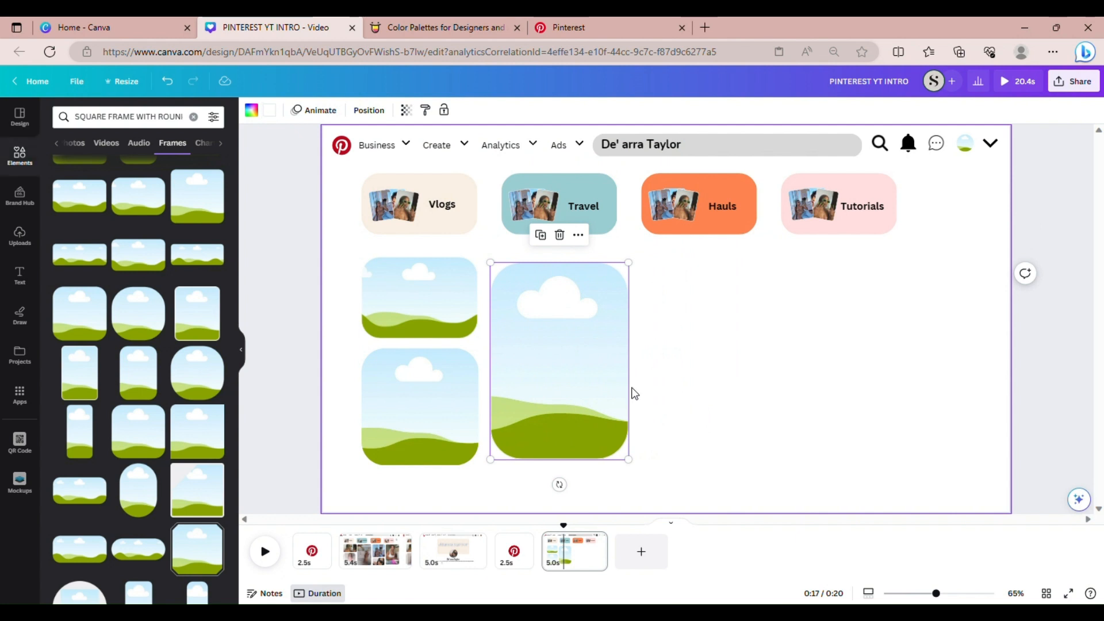
Enlarge the tall frame slightly and align it with the left frames
{"action": "left_click", "coordinate": [608, 394]}
{"action": "left_click_drag", "start_coordinate": [628, 263], "coordinate": [634, 259]}
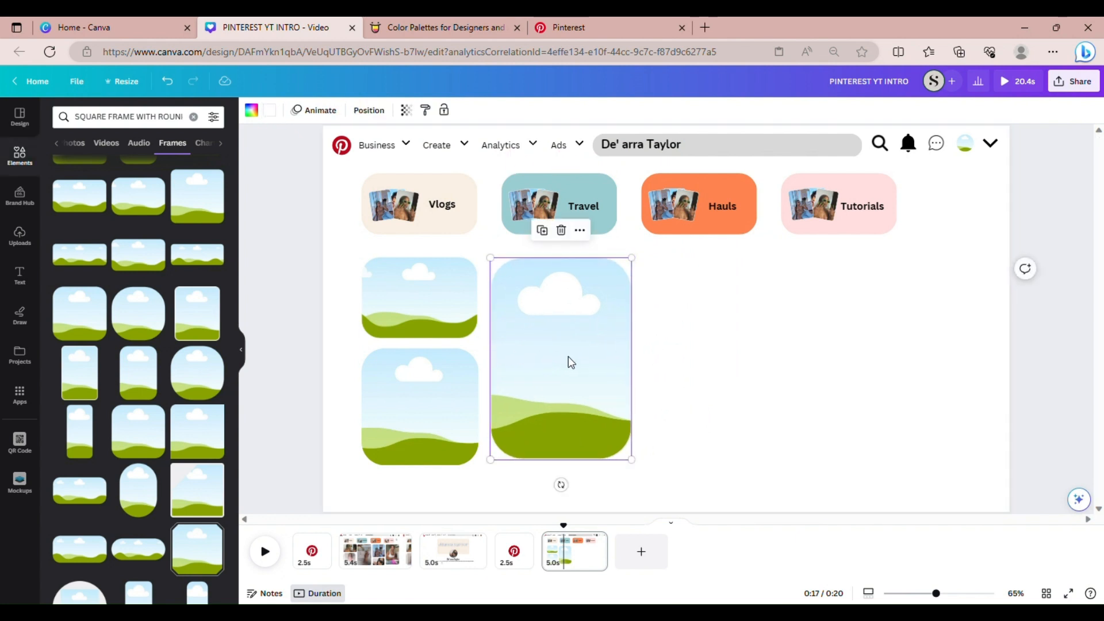
{"action": "left_click_drag", "start_coordinate": [568, 357], "coordinate": [567, 370]}
{"action": "left_click", "coordinate": [682, 451]}
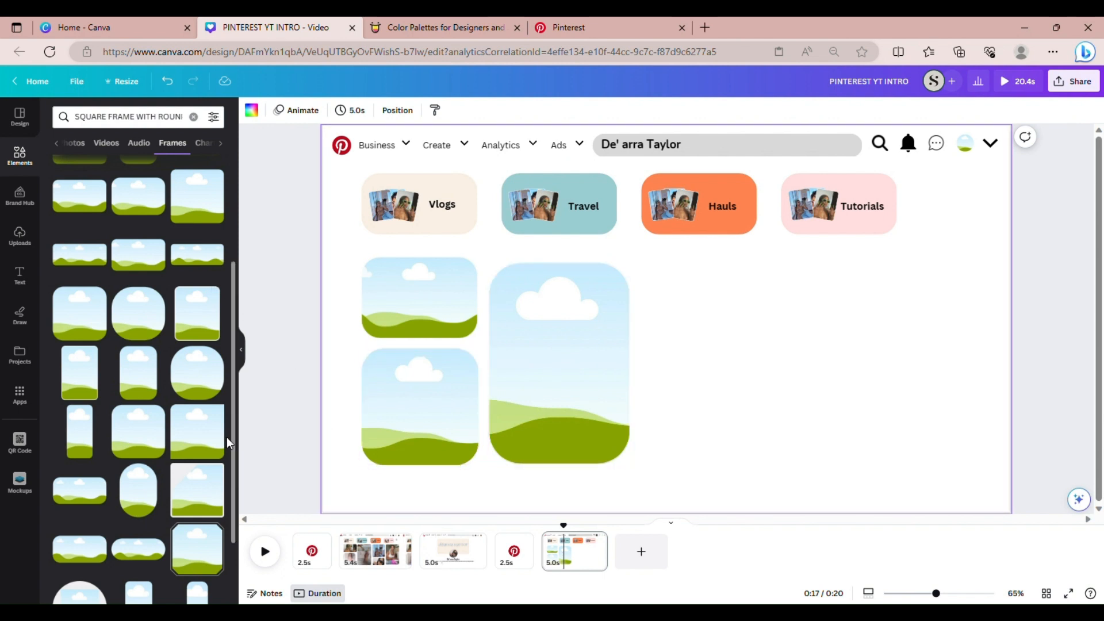
Add a wide landscape frame, then delete it again
{"action": "scroll", "coordinate": [234, 398], "scroll_direction": "down", "scroll_amount": 1}
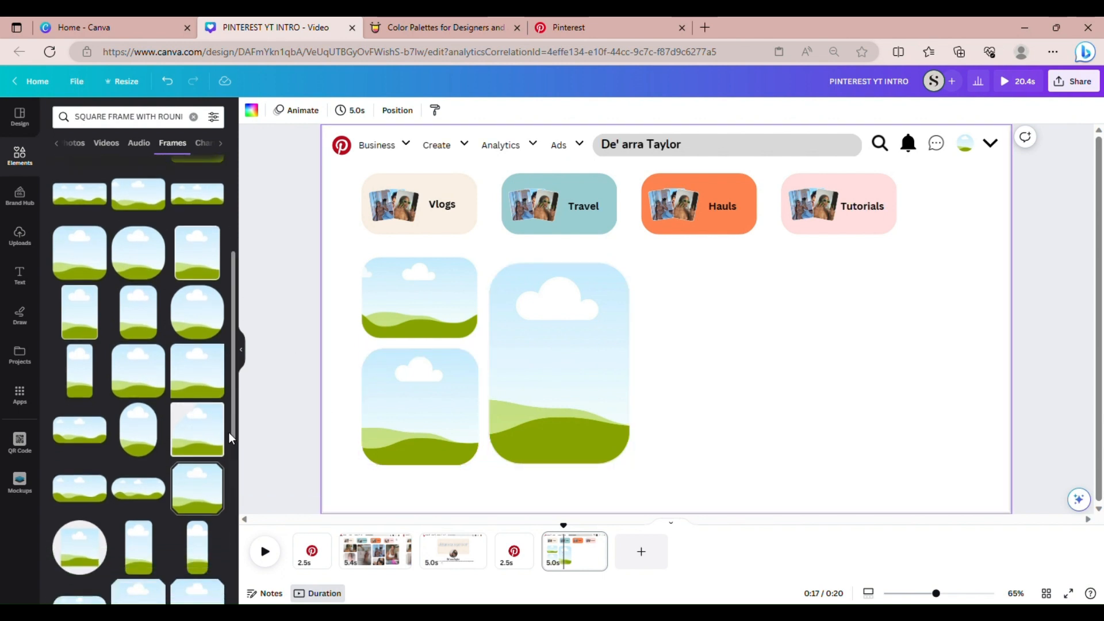
{"action": "left_click", "coordinate": [211, 208]}
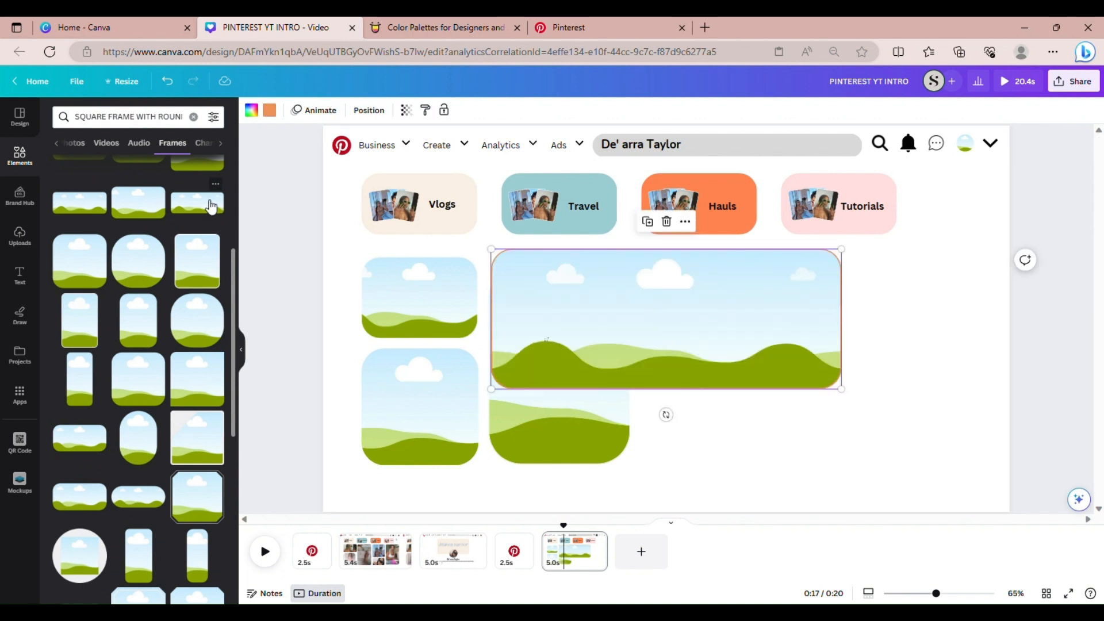
{"action": "key", "text": "Delete"}
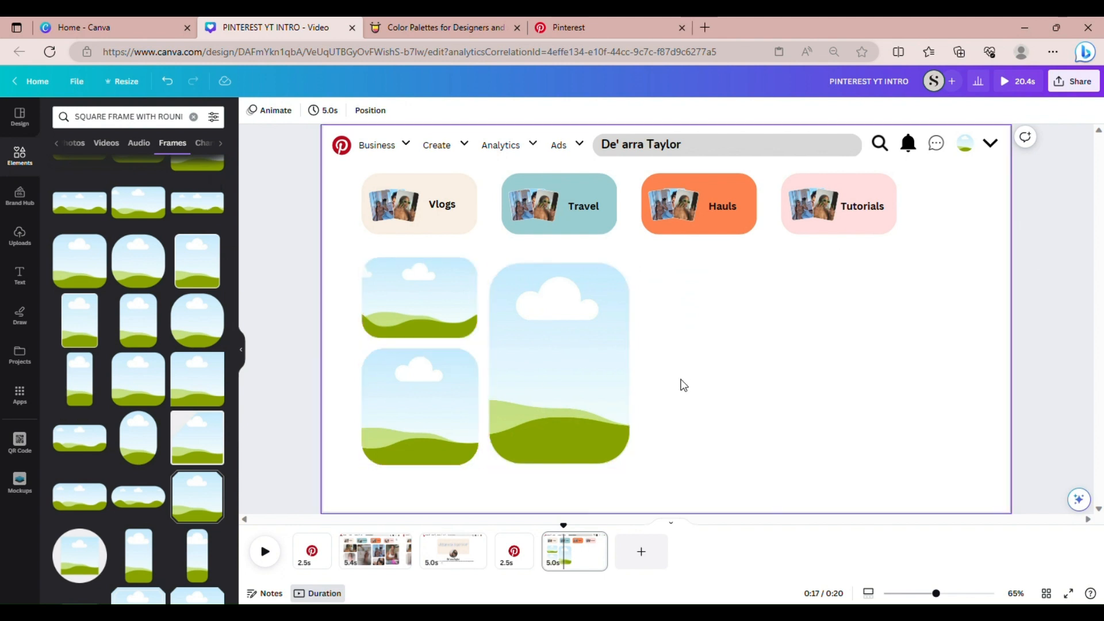
Duplicate the two small frames under Hauls and the tall frame at the row's right end
{"action": "left_click", "coordinate": [446, 329]}
{"action": "left_click", "coordinate": [404, 232]}
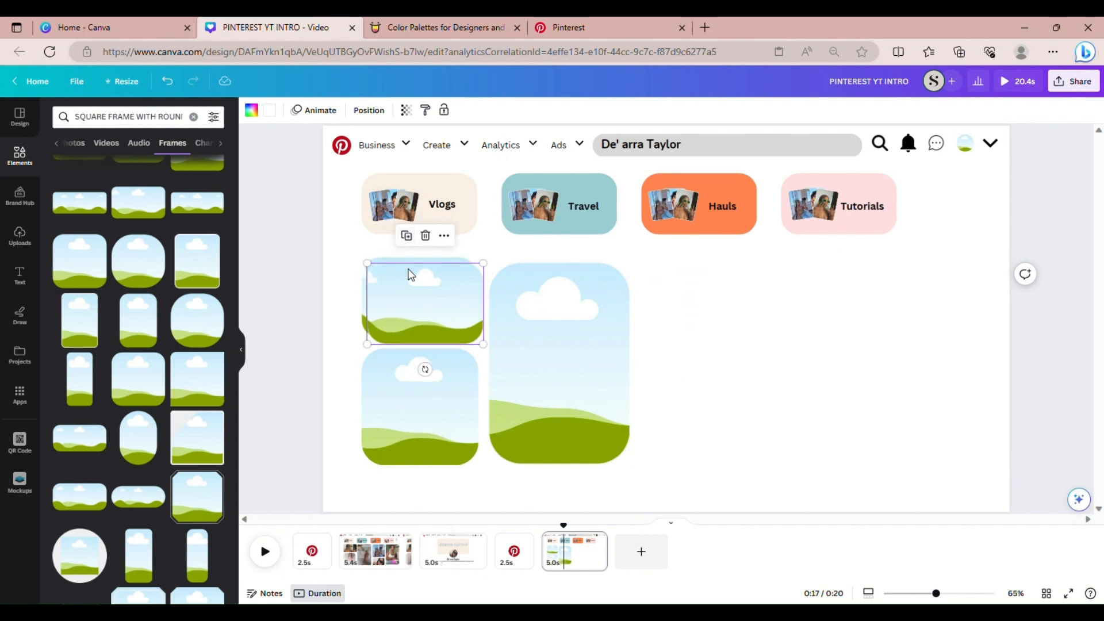
{"action": "left_click_drag", "start_coordinate": [416, 303], "coordinate": [693, 300]}
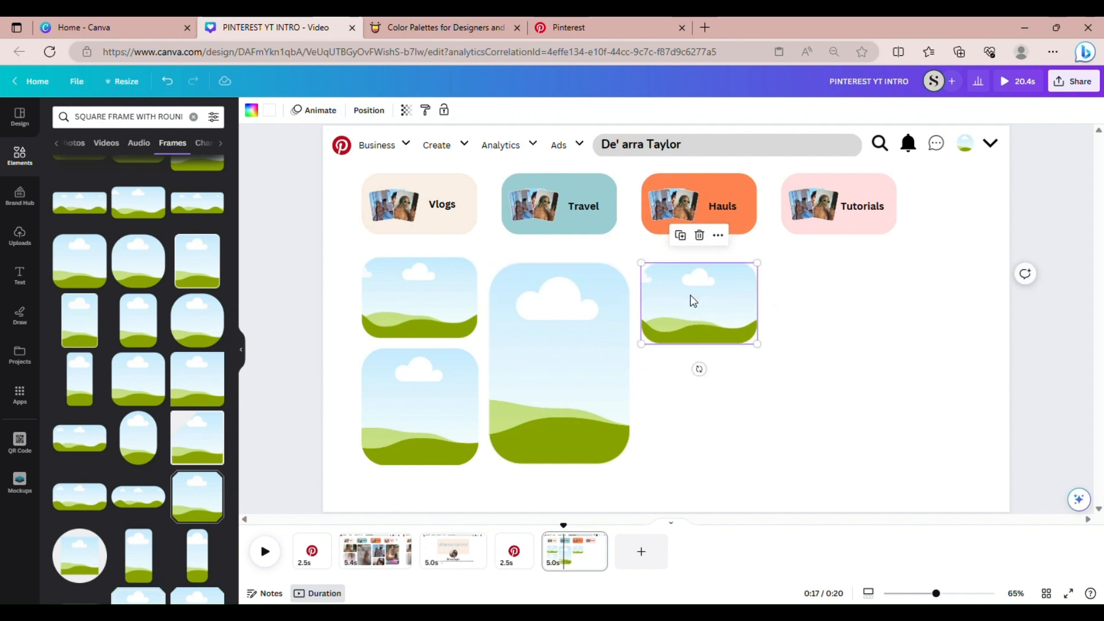
{"action": "left_click", "coordinate": [420, 399]}
{"action": "left_click", "coordinate": [402, 324]}
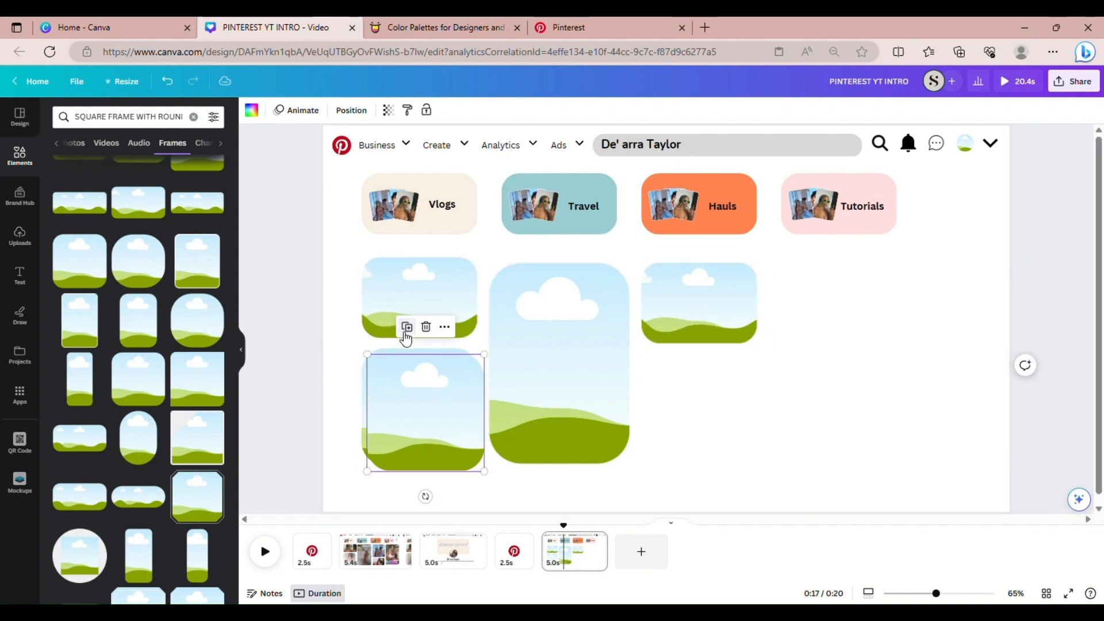
{"action": "left_click_drag", "start_coordinate": [401, 412], "coordinate": [683, 415]}
{"action": "left_click", "coordinate": [523, 416]}
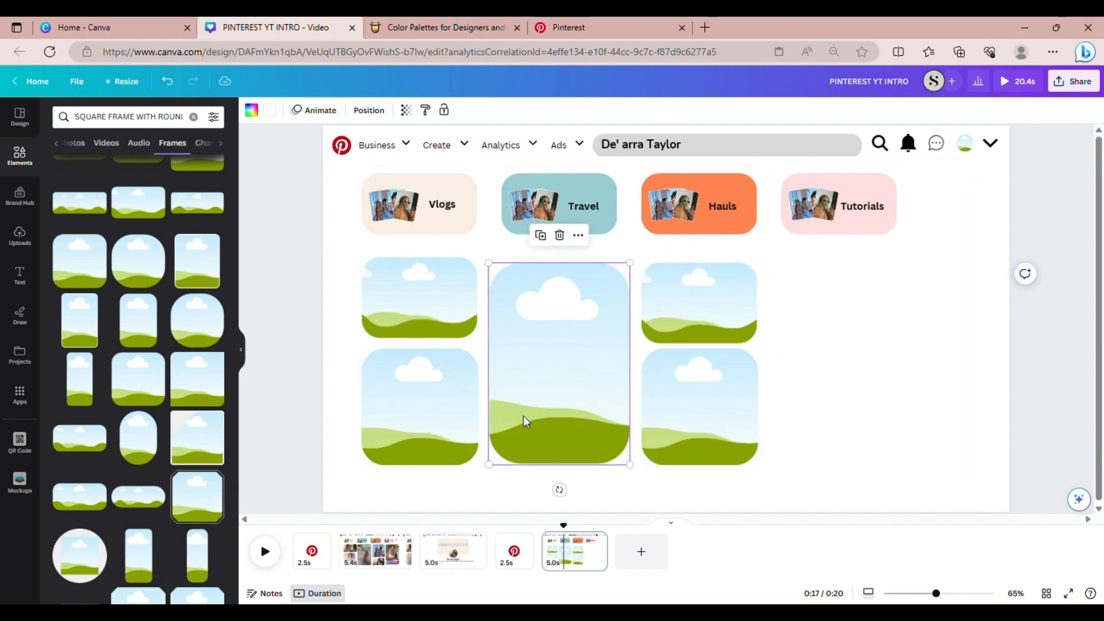
{"action": "left_click", "coordinate": [545, 243]}
{"action": "left_click_drag", "start_coordinate": [544, 370], "coordinate": [837, 384]}
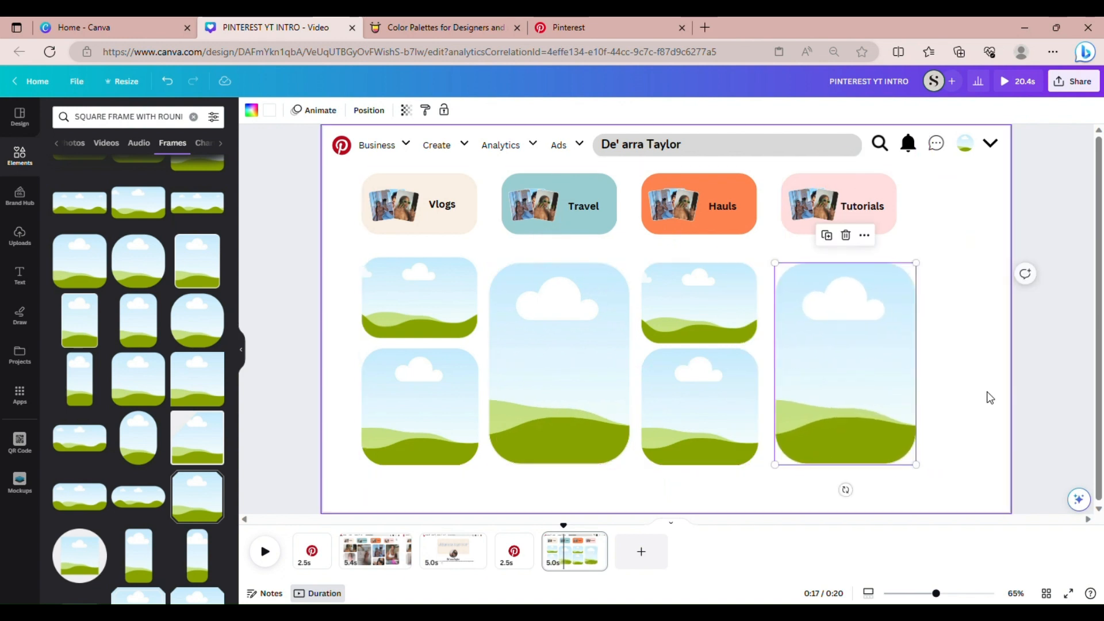
{"action": "left_click", "coordinate": [996, 399]}
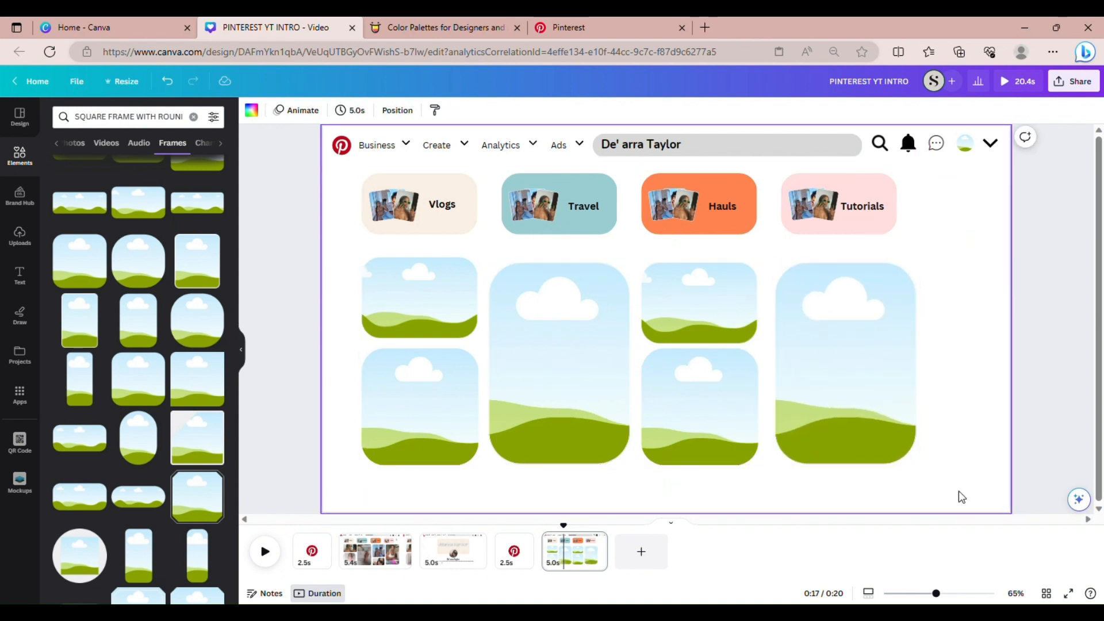
Select all six frames and enlarge them slightly together
{"action": "left_click_drag", "start_coordinate": [947, 496], "coordinate": [371, 305]}
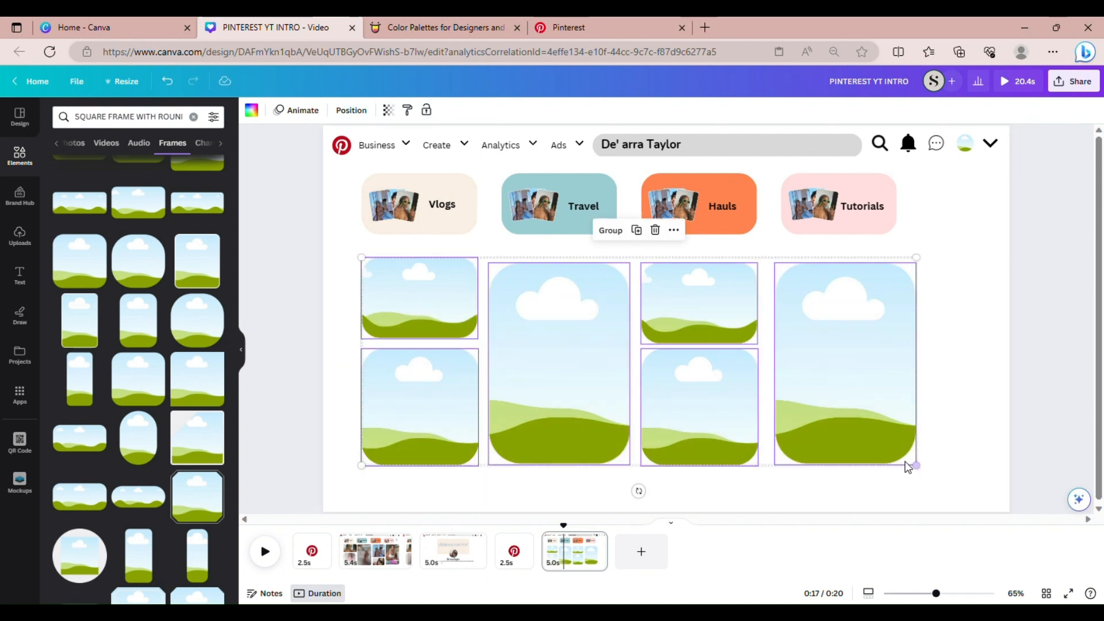
{"action": "left_click_drag", "start_coordinate": [923, 473], "coordinate": [930, 473]}
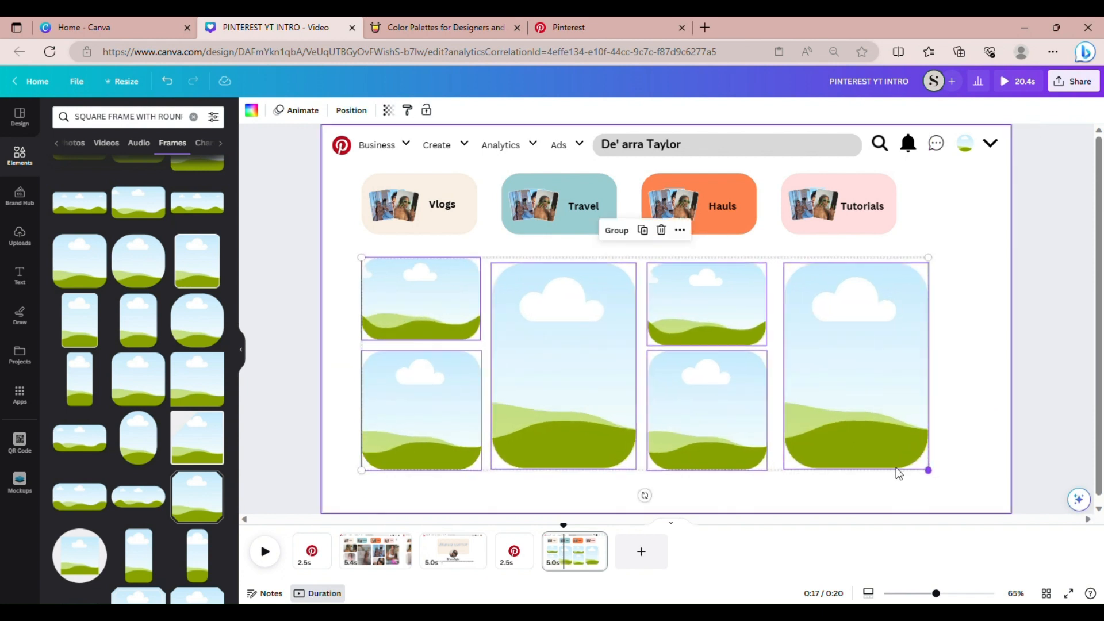
{"action": "left_click", "coordinate": [934, 433]}
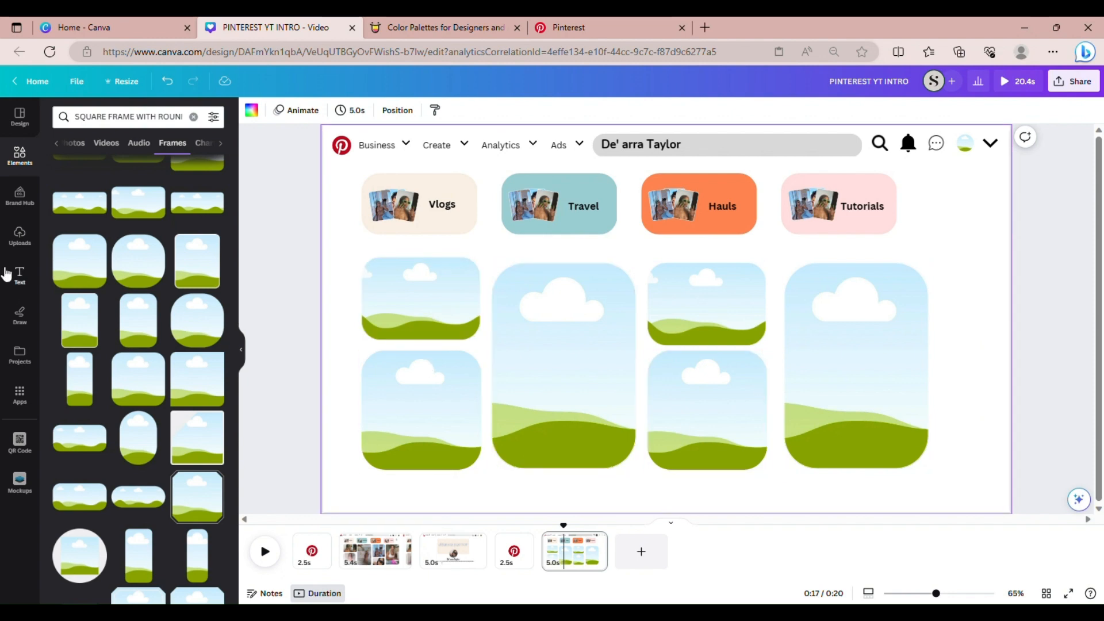
Fill the top-left and both third-column frames with the sunglasses, white-sunglasses and green-glasses photos
{"action": "left_click", "coordinate": [19, 236]}
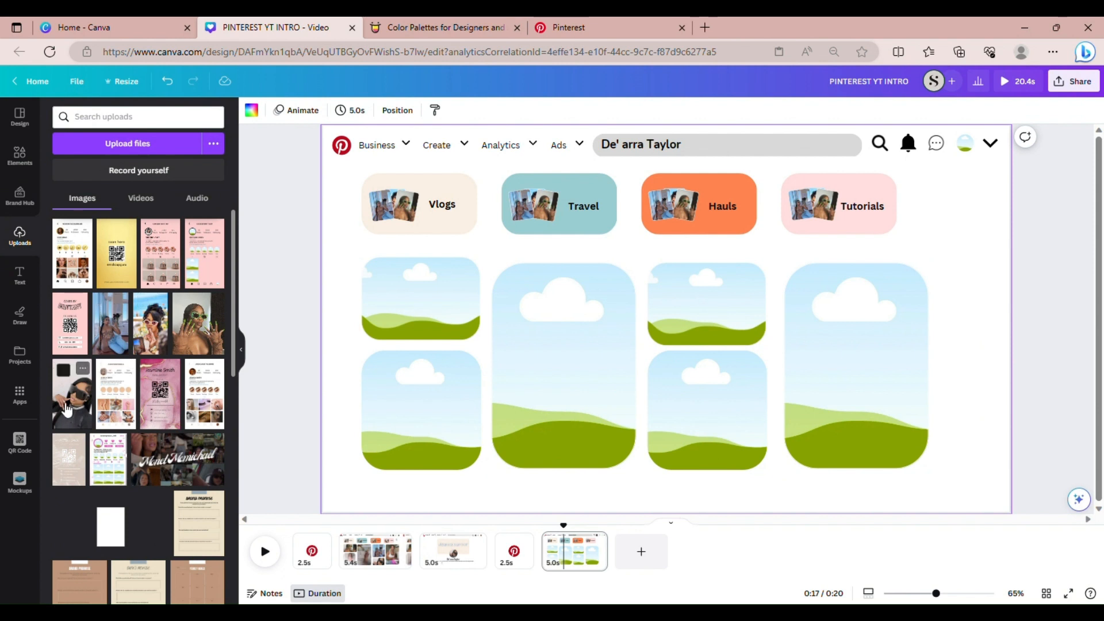
{"action": "left_click_drag", "start_coordinate": [76, 411], "coordinate": [418, 295]}
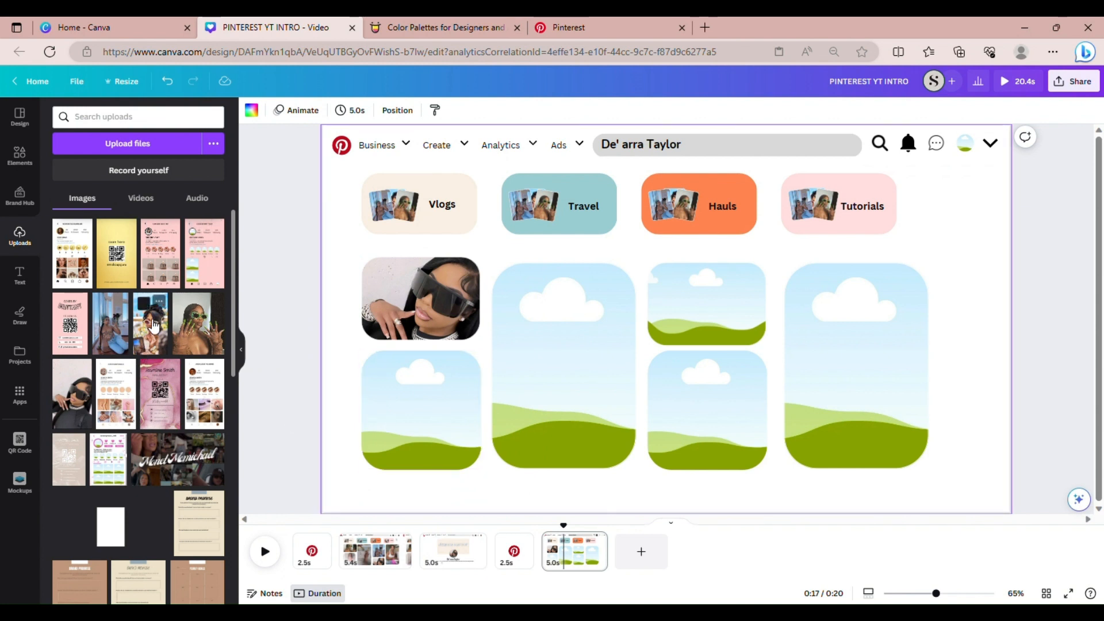
{"action": "left_click_drag", "start_coordinate": [155, 341], "coordinate": [667, 446]}
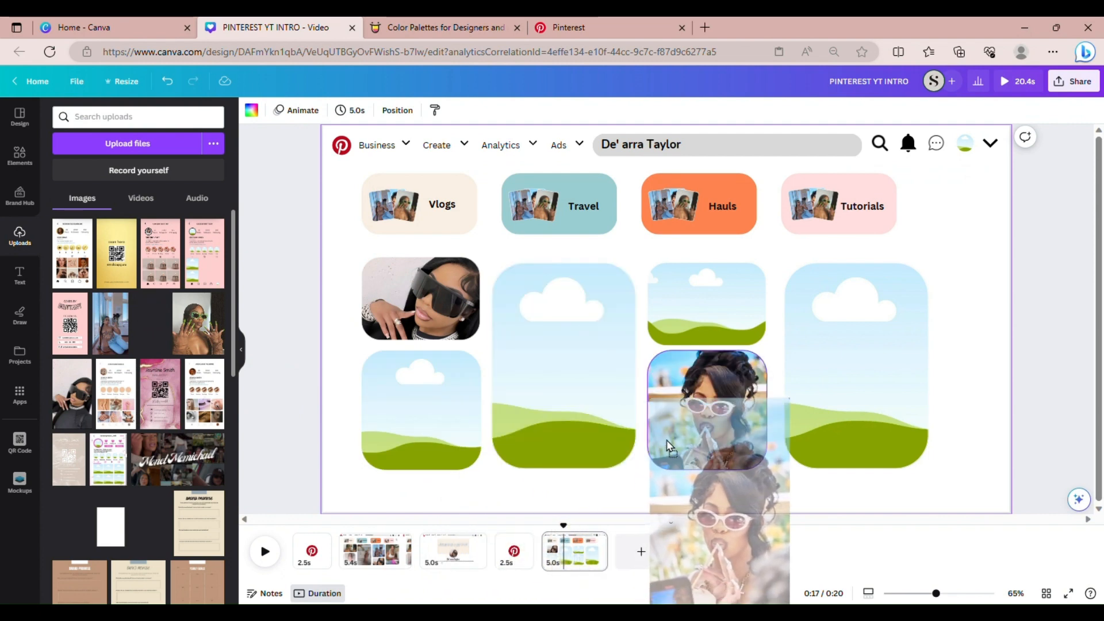
{"action": "left_click_drag", "start_coordinate": [667, 446], "coordinate": [668, 444]}
{"action": "left_click_drag", "start_coordinate": [185, 348], "coordinate": [707, 303]}
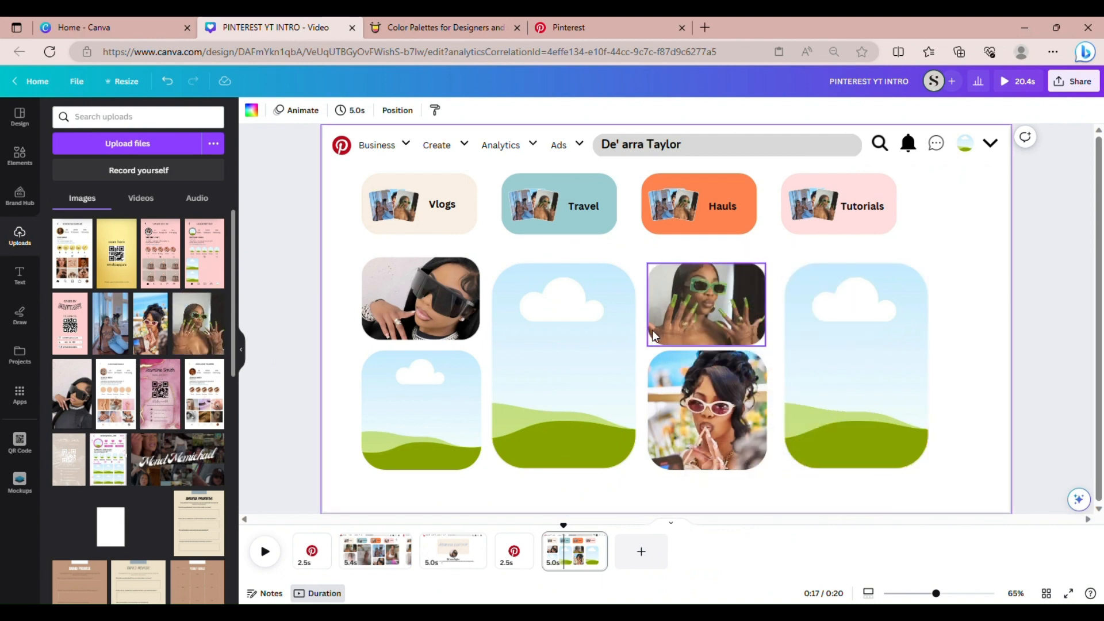
{"action": "left_click", "coordinate": [144, 208]}
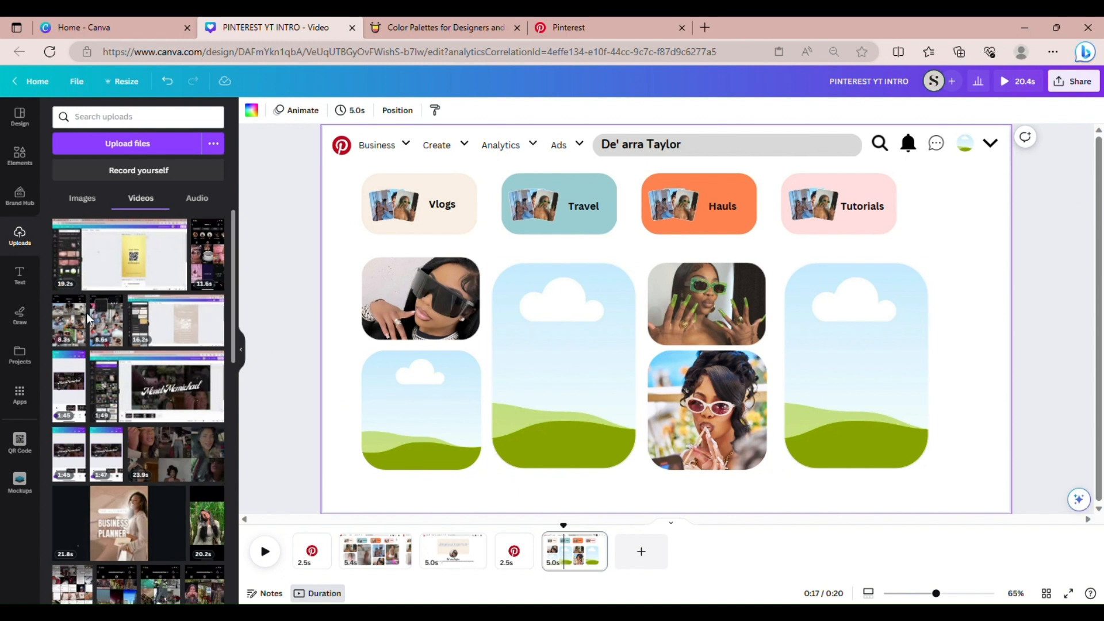
Add the 8.3s, 8.6s and 11.6s uploaded videos, setting the first two to volume 0
{"action": "left_click", "coordinate": [67, 332]}
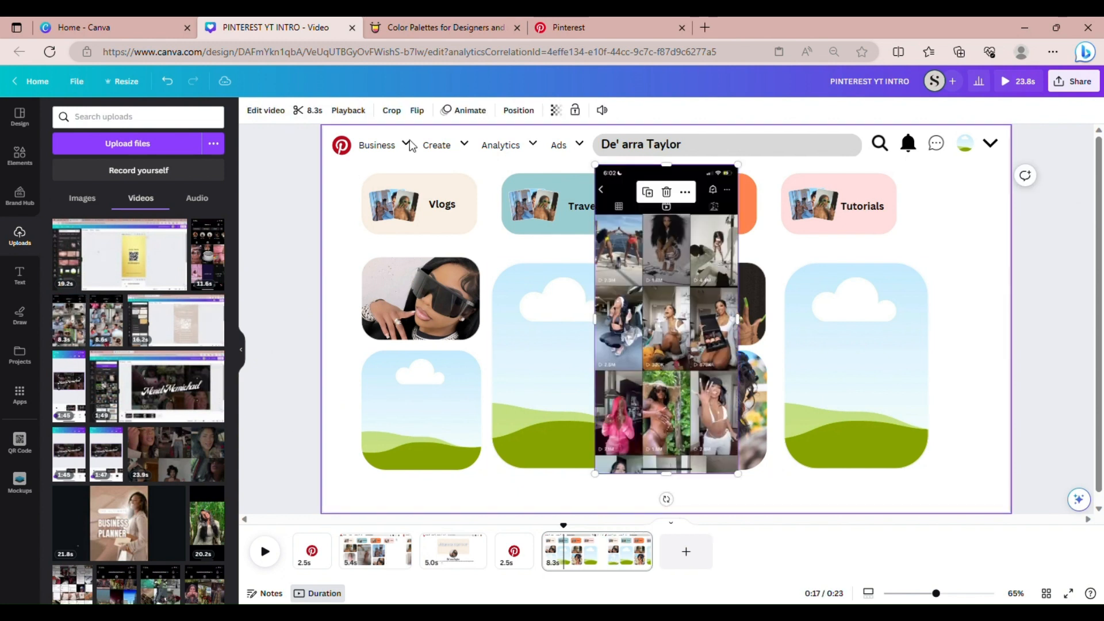
{"action": "left_click", "coordinate": [602, 110]}
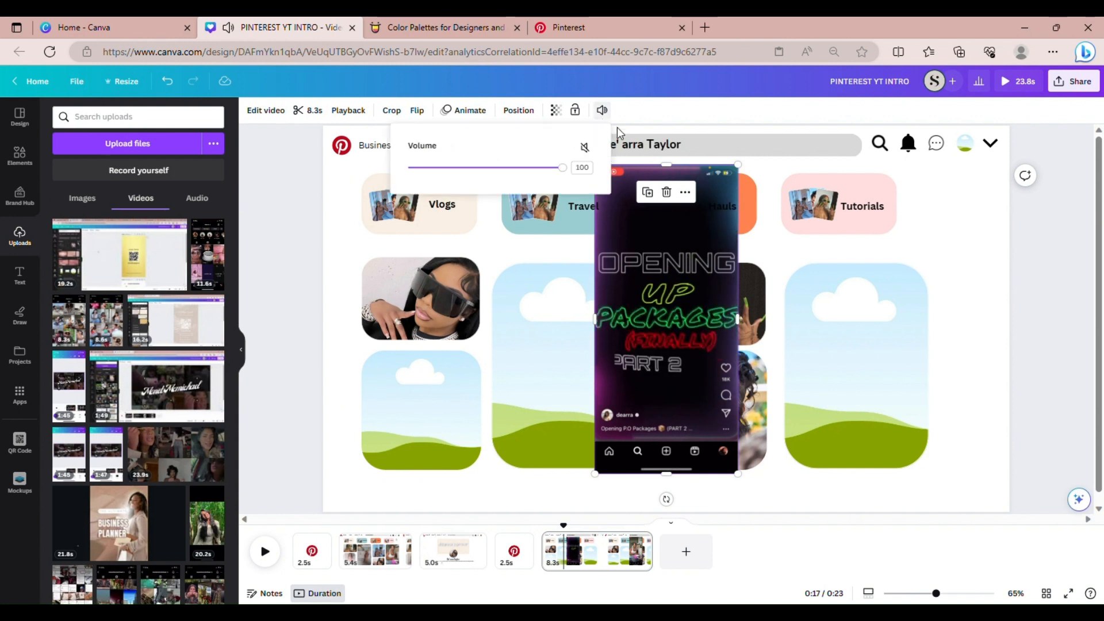
{"action": "left_click_drag", "start_coordinate": [571, 175], "coordinate": [385, 178]}
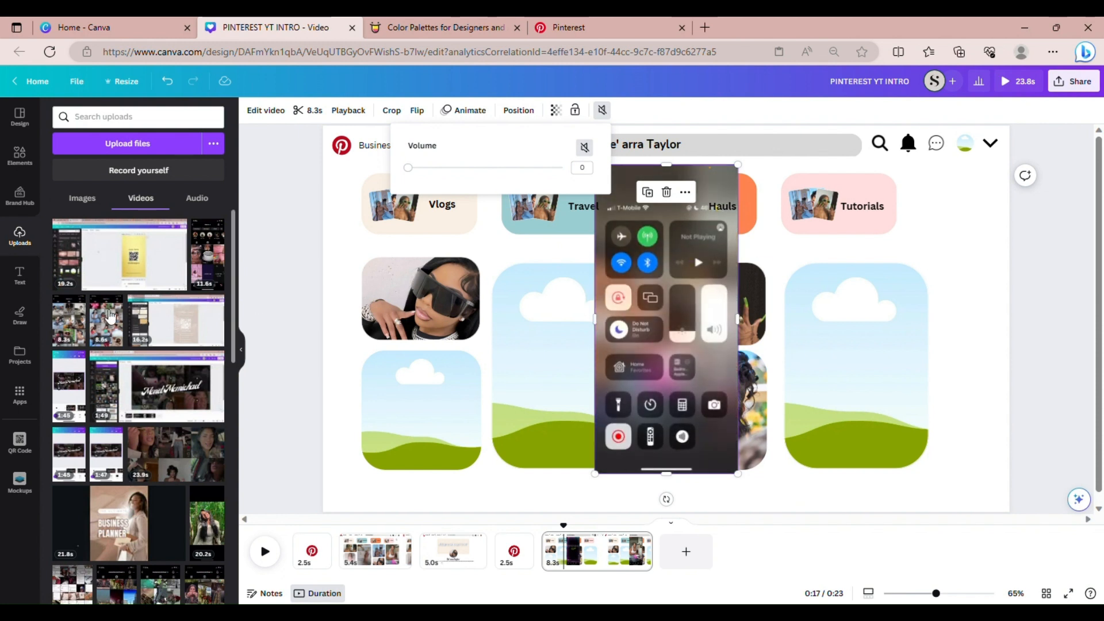
{"action": "left_click", "coordinate": [113, 333]}
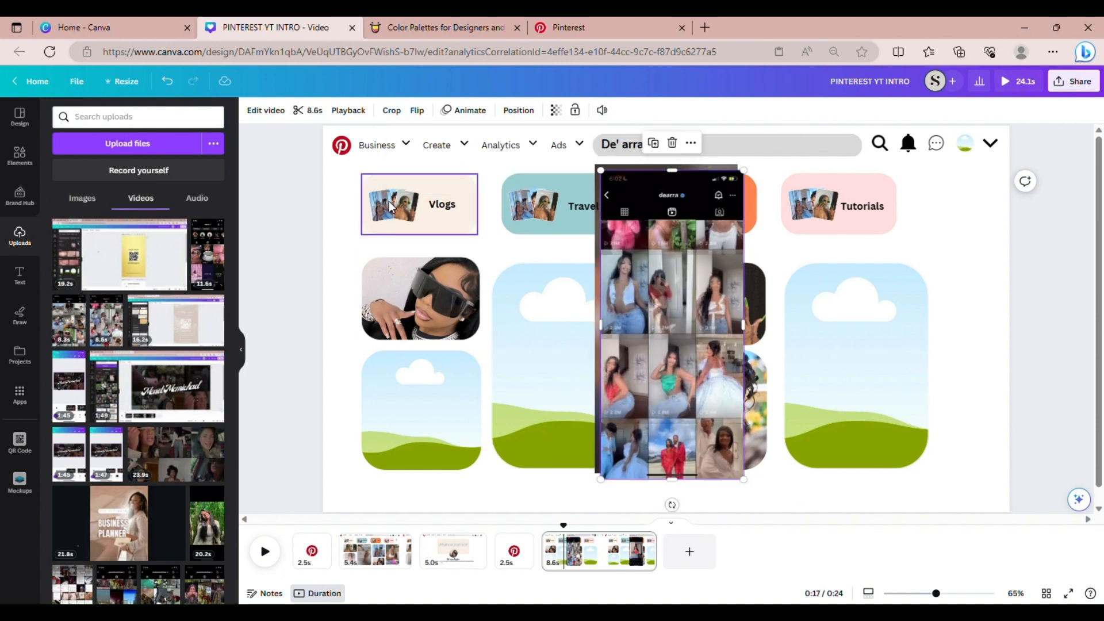
{"action": "left_click", "coordinate": [601, 110]}
{"action": "left_click_drag", "start_coordinate": [565, 167], "coordinate": [408, 167]}
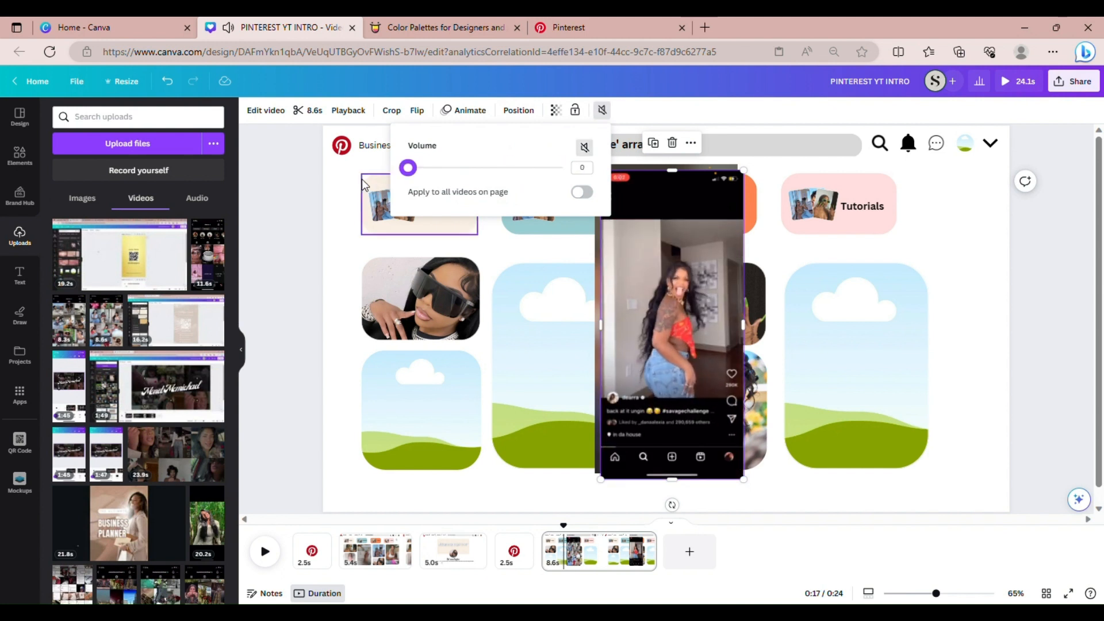
{"action": "left_click", "coordinate": [220, 257]}
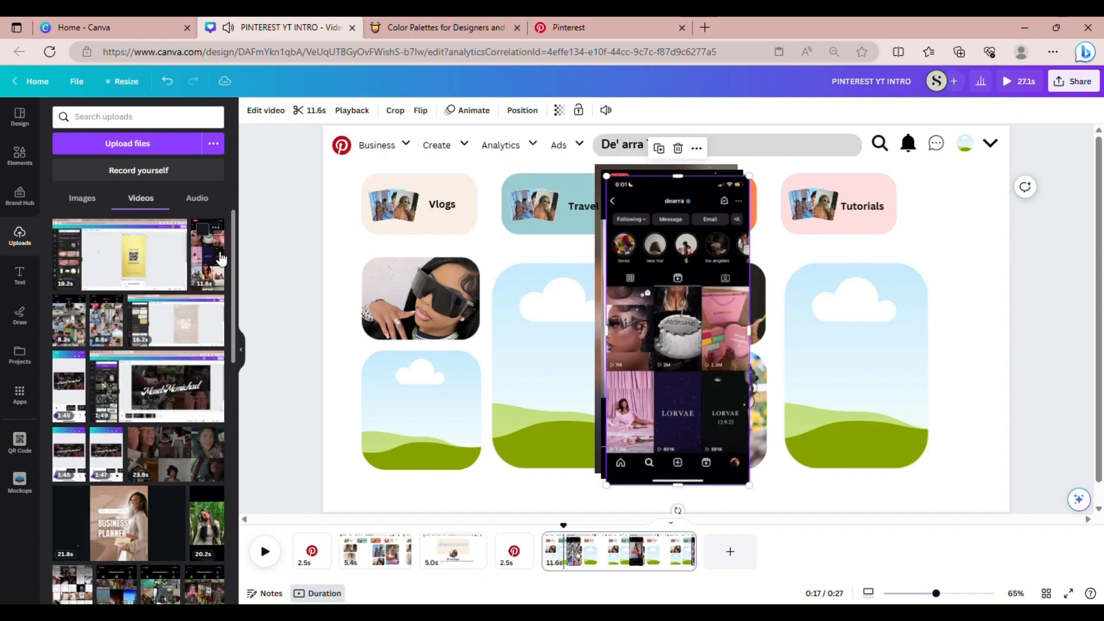
Mute the 11.6s profile-grid video and drop it into the tall right frame
{"action": "left_click", "coordinate": [605, 111]}
{"action": "left_click_drag", "start_coordinate": [571, 171], "coordinate": [396, 168]}
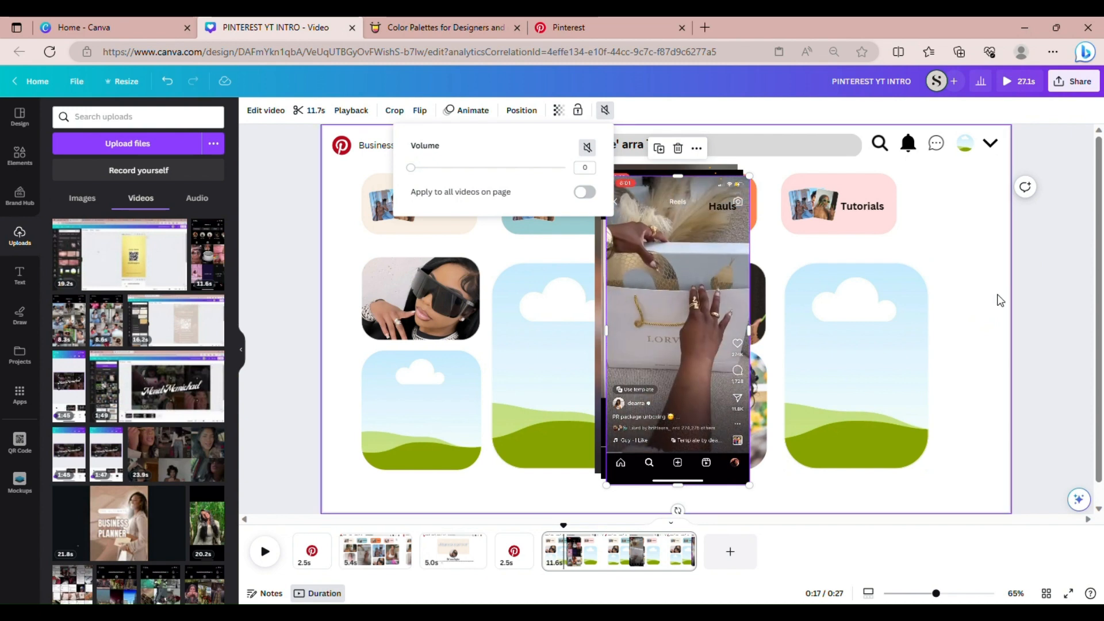
{"action": "mouse_move", "coordinate": [658, 321]}
{"action": "left_click_drag", "start_coordinate": [643, 313], "coordinate": [804, 311]}
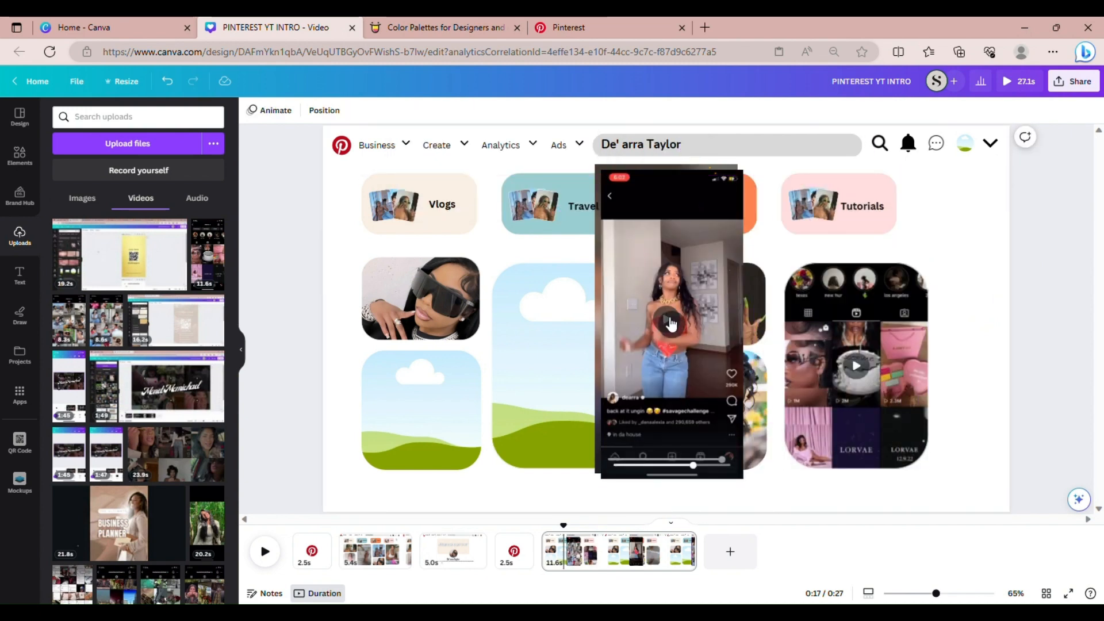
{"action": "left_click", "coordinate": [669, 288]}
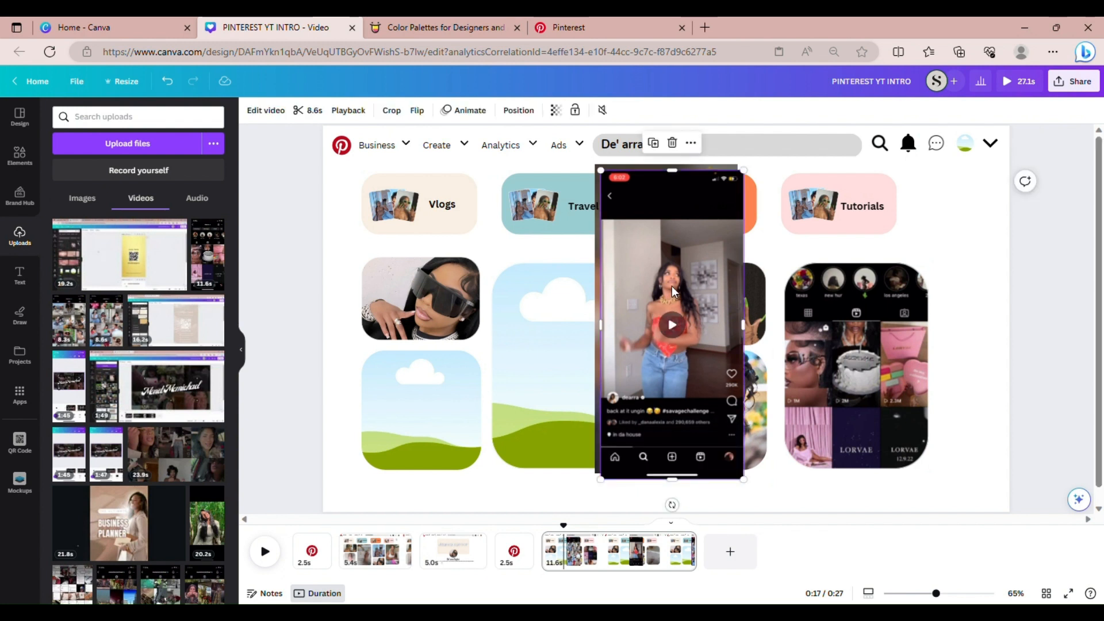
{"action": "left_click", "coordinate": [315, 113]}
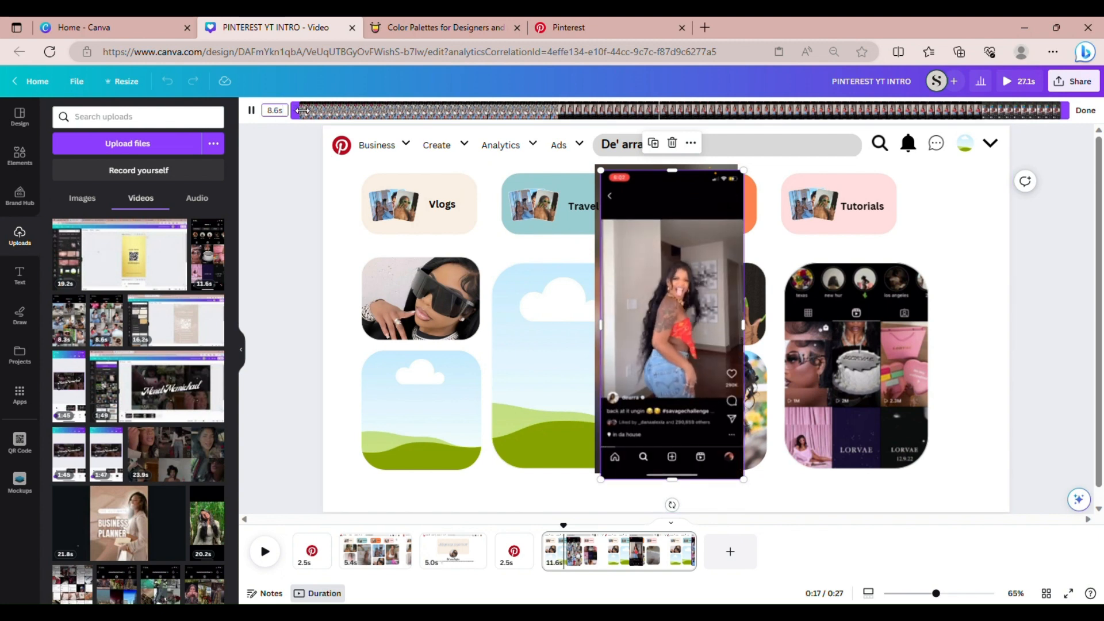
Trim the dancing clip's start and end so it runs 3.3s
{"action": "left_click_drag", "start_coordinate": [302, 110], "coordinate": [620, 101]}
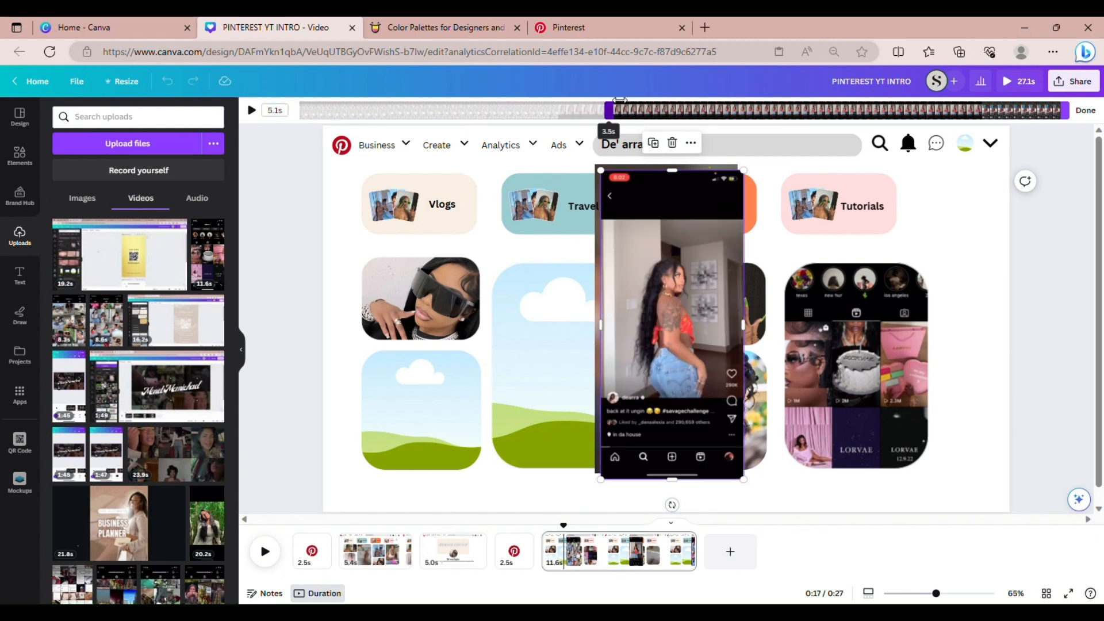
{"action": "left_click_drag", "start_coordinate": [1065, 111], "coordinate": [917, 131]}
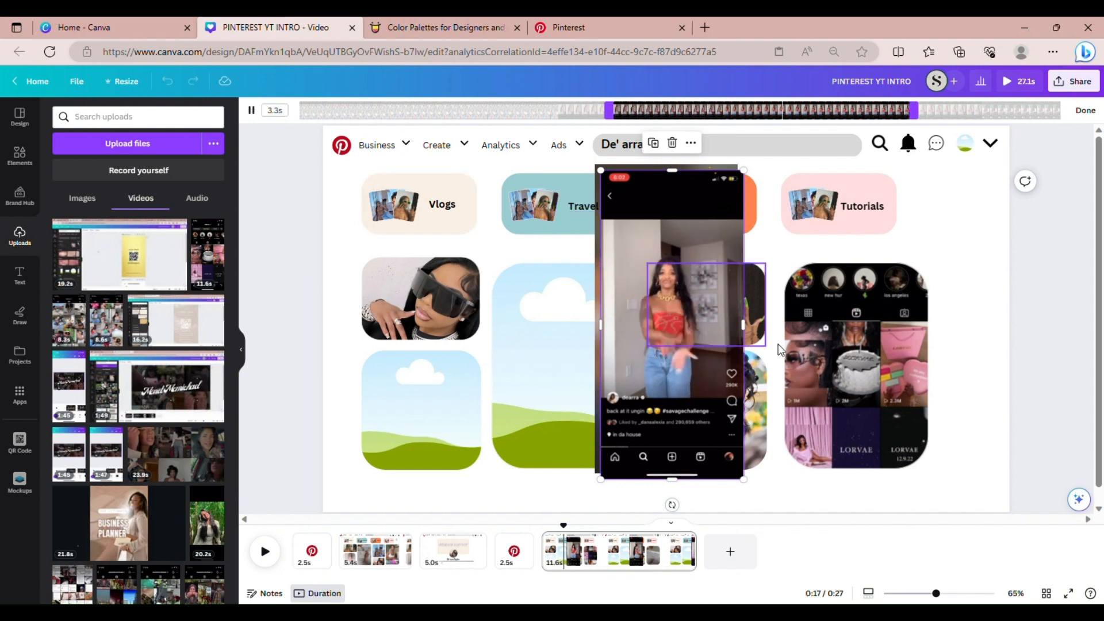
{"action": "left_click", "coordinate": [1084, 111]}
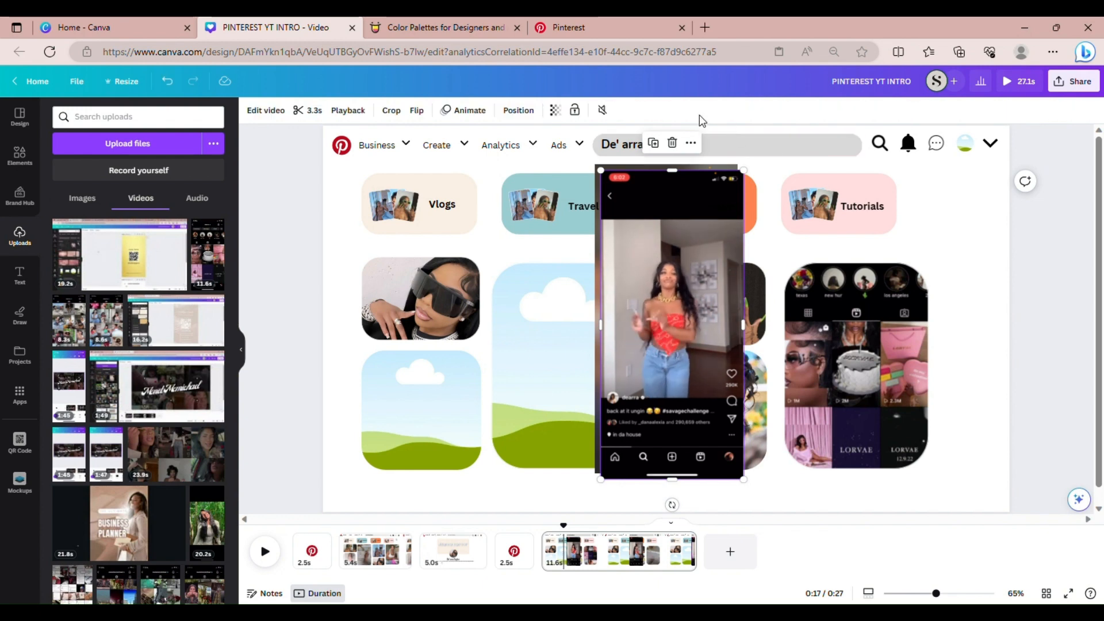
Crop the top and bottom off the dancing video
{"action": "left_click", "coordinate": [407, 111]}
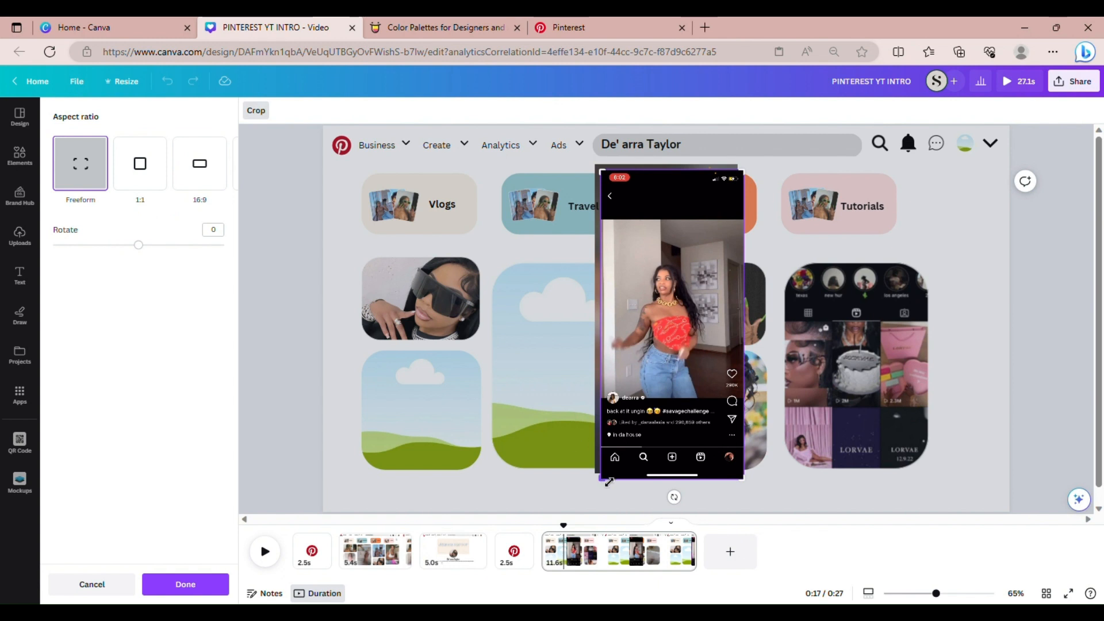
{"action": "left_click_drag", "start_coordinate": [609, 485], "coordinate": [611, 414]}
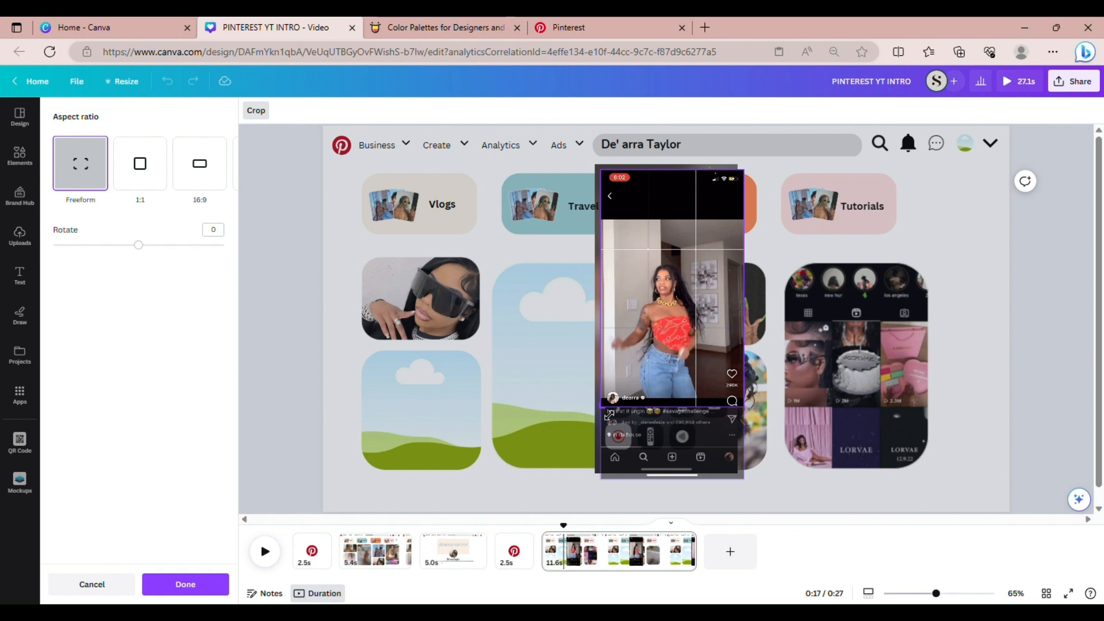
{"action": "left_click_drag", "start_coordinate": [753, 184], "coordinate": [754, 226]}
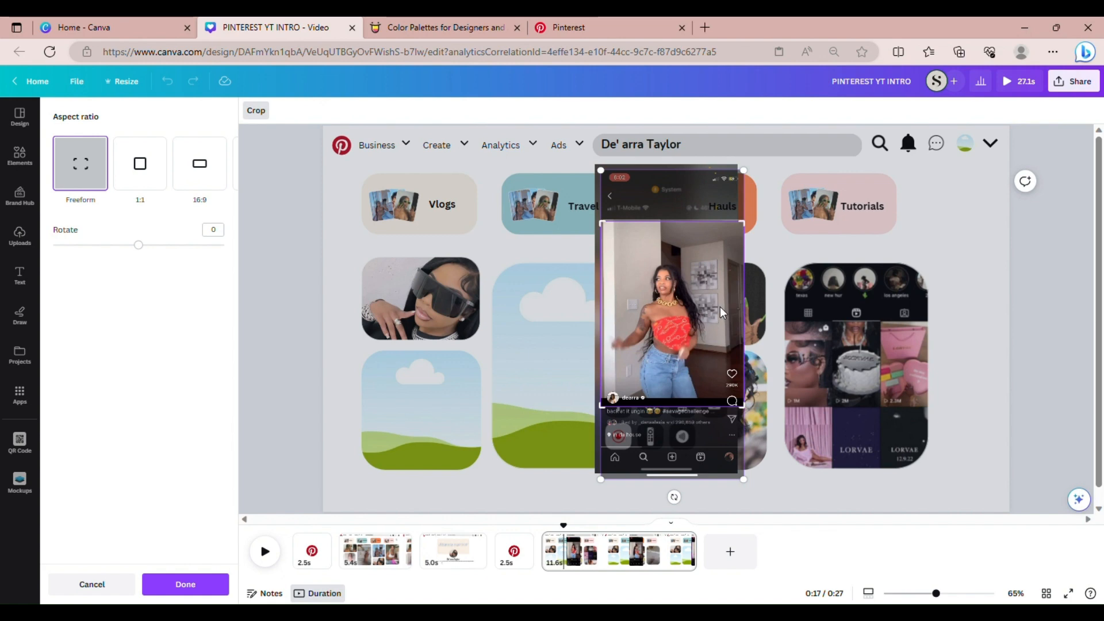
{"action": "left_click", "coordinate": [185, 584]}
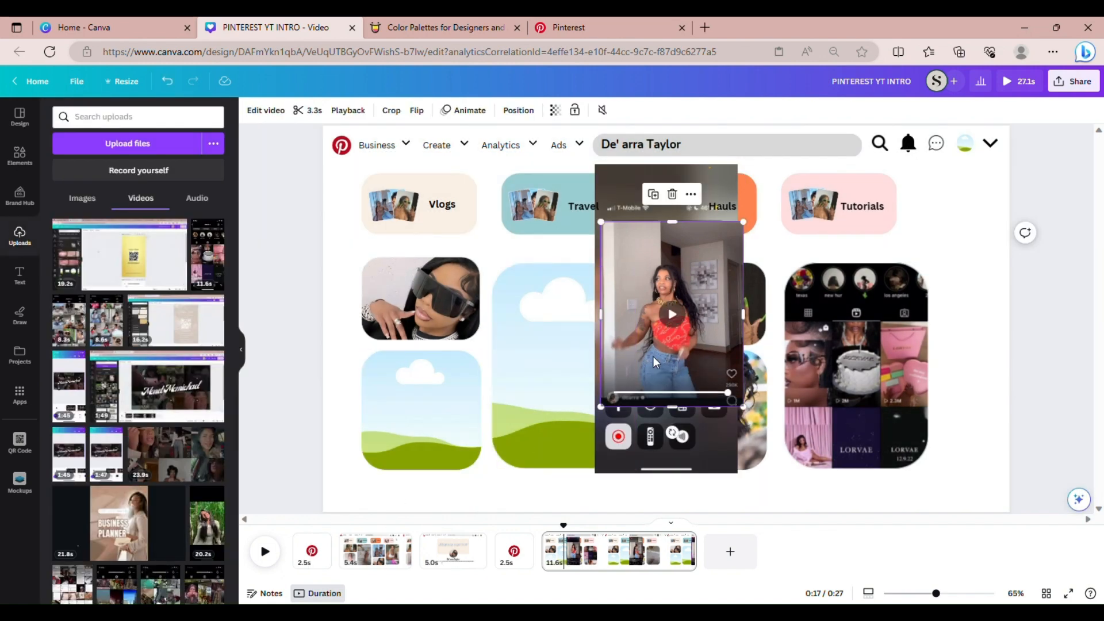
Move the dancing clip into the tall middle frame and the control-centre clip to the right edge
{"action": "left_click_drag", "start_coordinate": [654, 356], "coordinate": [558, 396]}
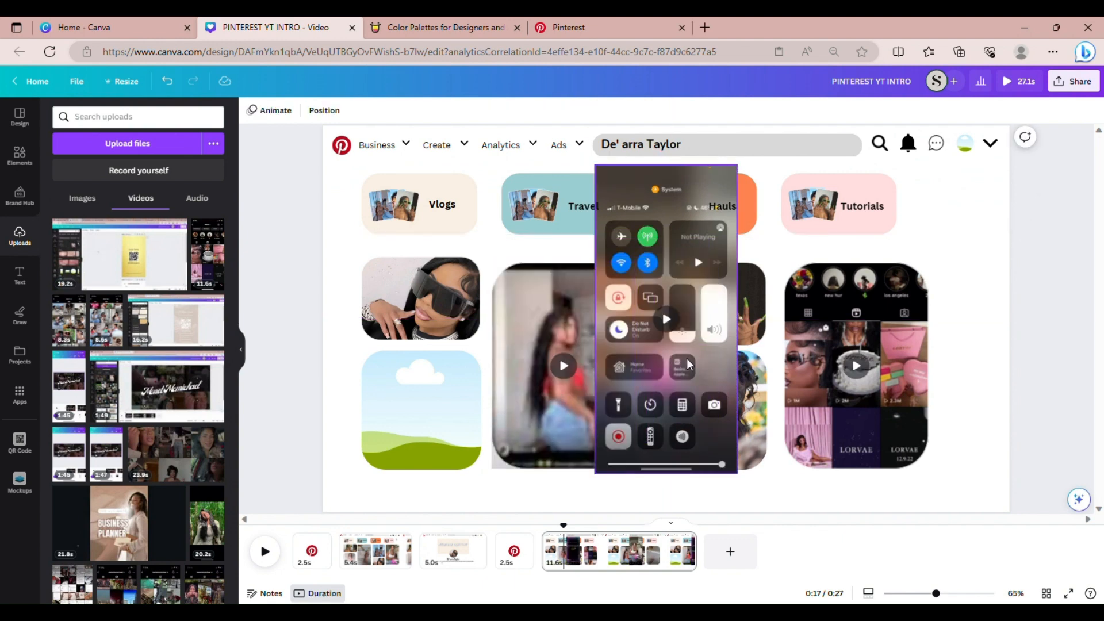
{"action": "left_click_drag", "start_coordinate": [704, 366], "coordinate": [1006, 383]}
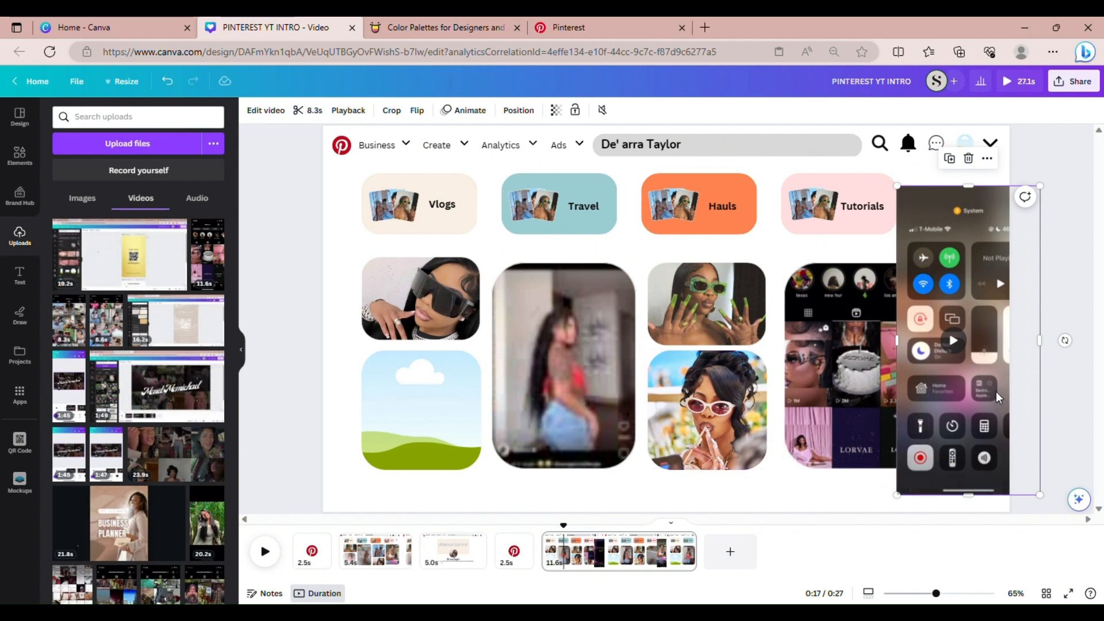
{"action": "left_click", "coordinate": [620, 406]}
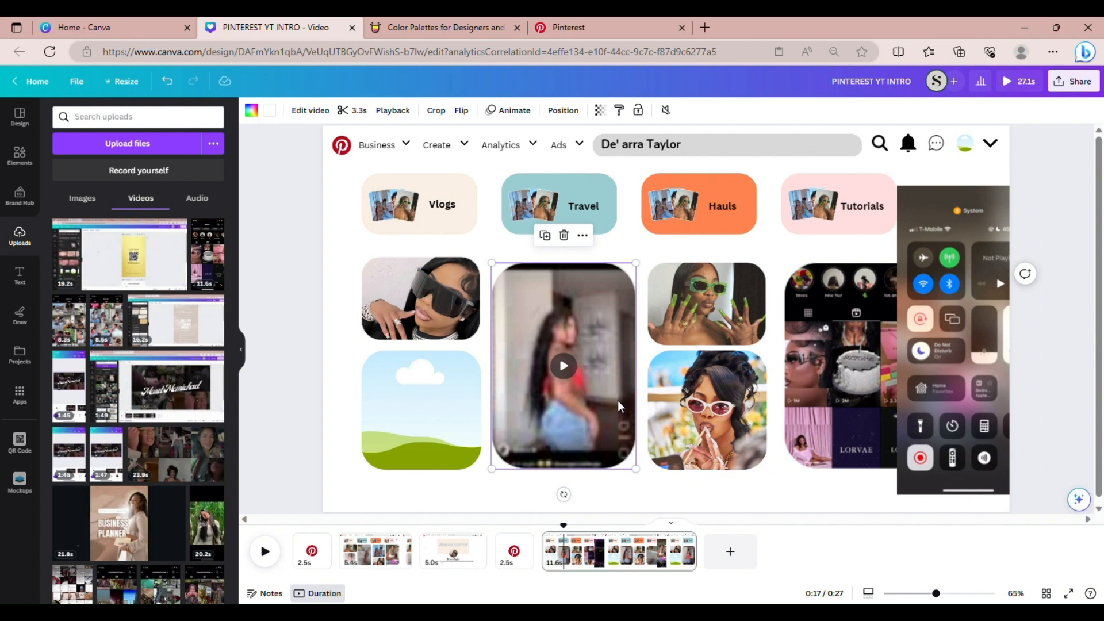
Detach the collage video from its rounded frame
{"action": "left_click", "coordinate": [855, 396]}
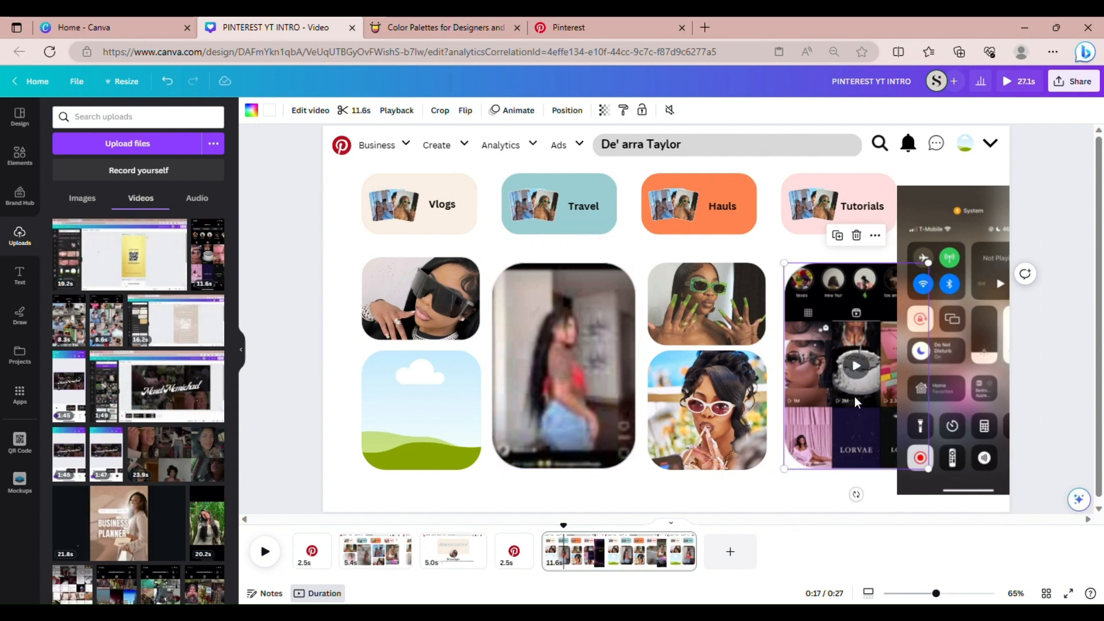
{"action": "left_click", "coordinate": [877, 237]}
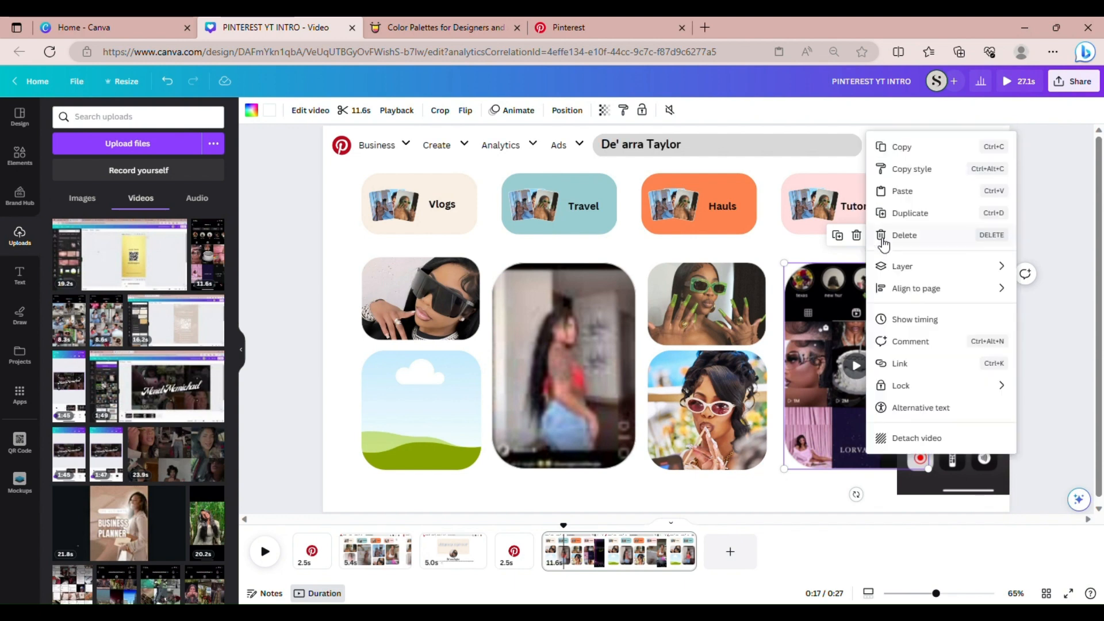
{"action": "left_click", "coordinate": [909, 442]}
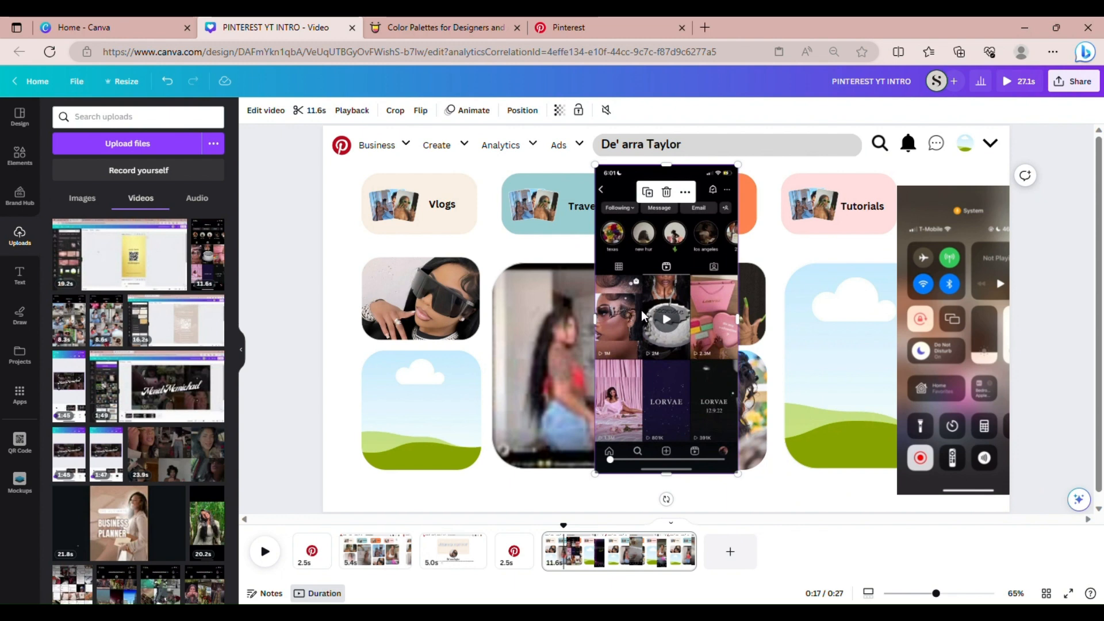
Trim both ends of the detached unboxing clip down to about 4.3 seconds
{"action": "left_click", "coordinate": [309, 111]}
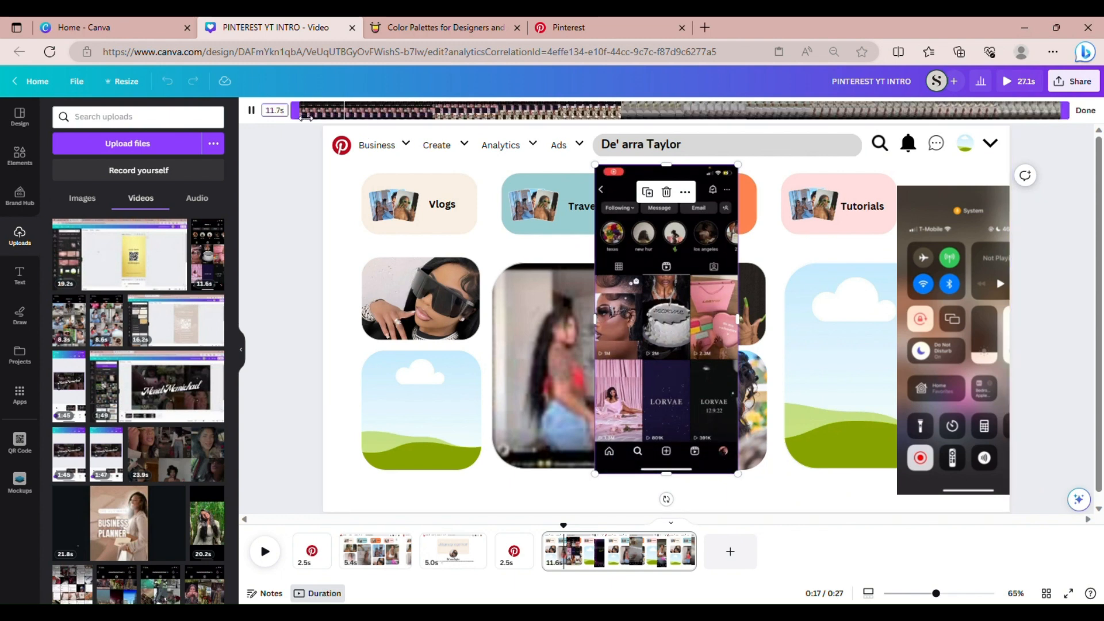
{"action": "left_click_drag", "start_coordinate": [306, 115], "coordinate": [651, 118]}
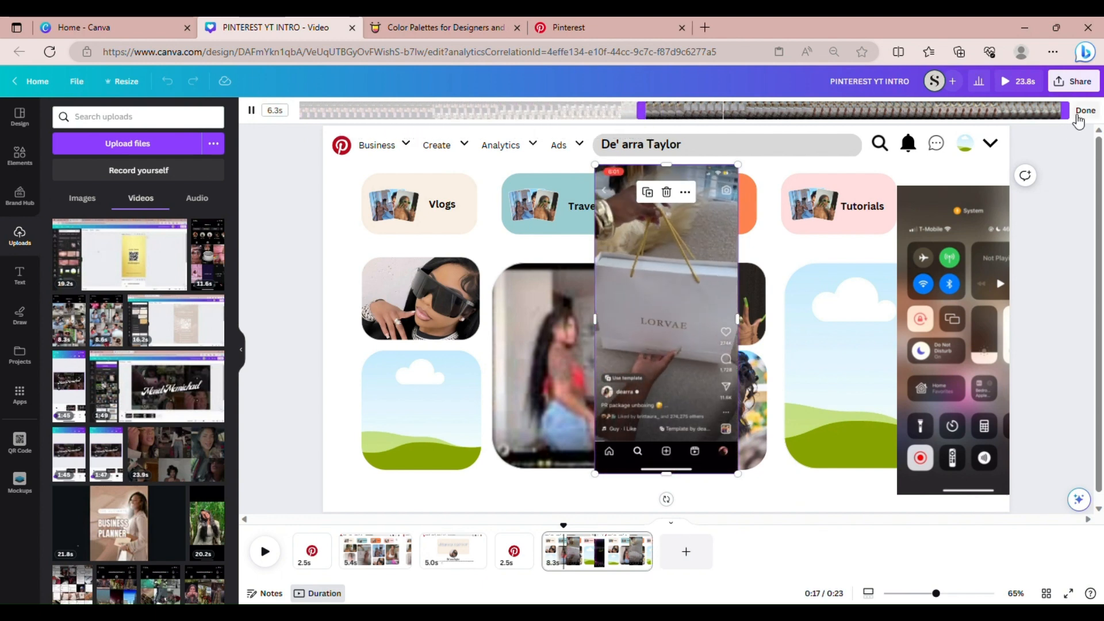
{"action": "left_click_drag", "start_coordinate": [1065, 112], "coordinate": [939, 117]}
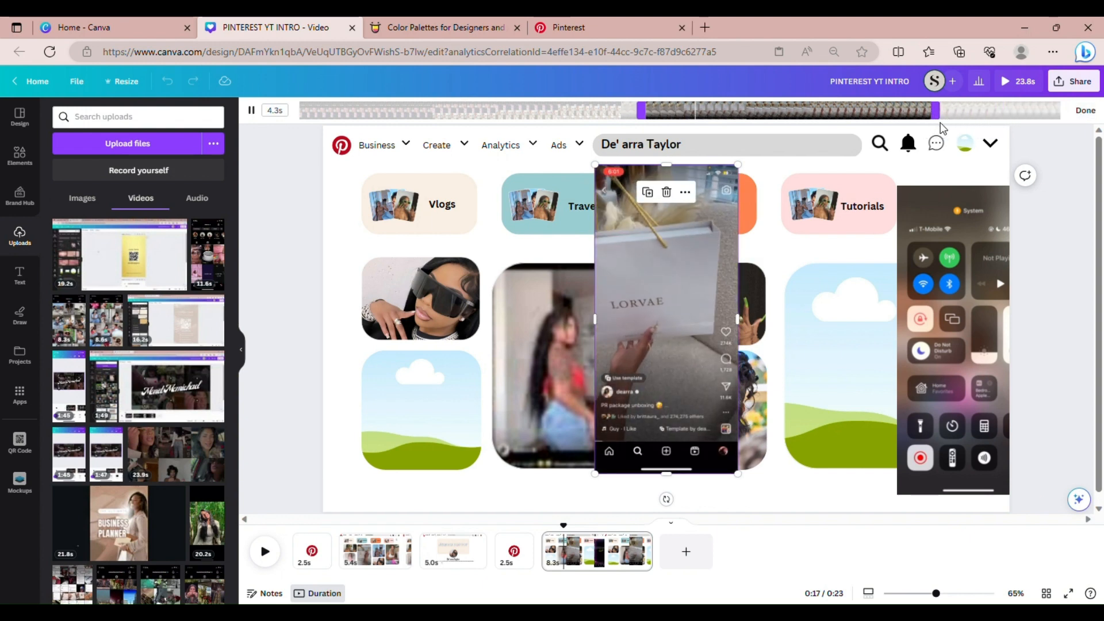
{"action": "left_click", "coordinate": [1085, 109]}
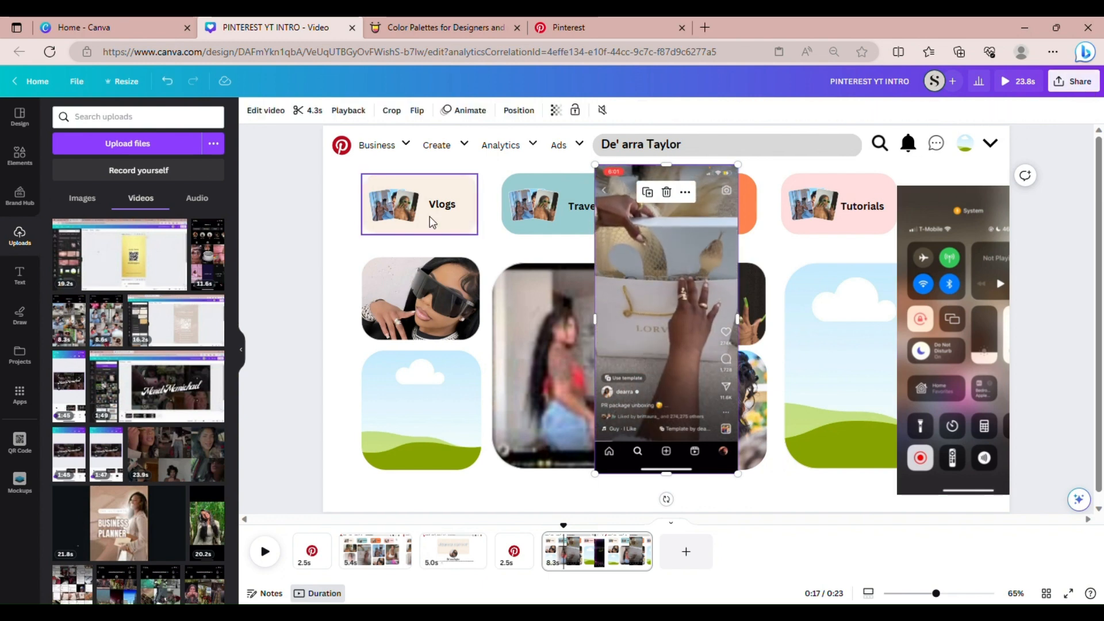
Crop the unboxing clip top and bottom, fit it into the right frame, and nudge the control-centre clip left
{"action": "left_click", "coordinate": [391, 111]}
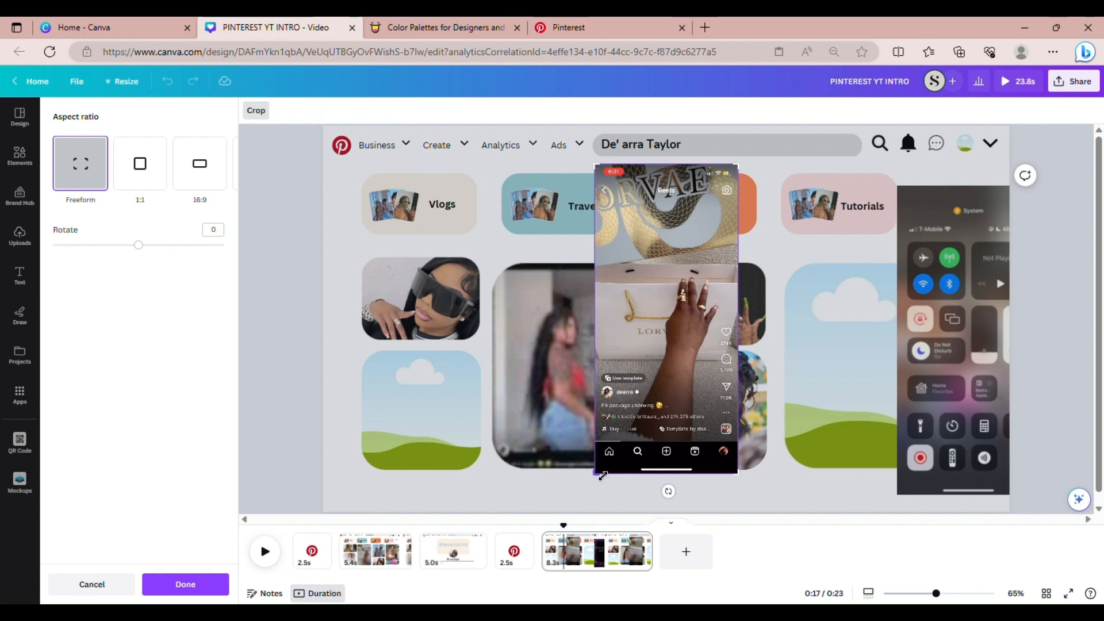
{"action": "left_click_drag", "start_coordinate": [602, 475], "coordinate": [605, 412]}
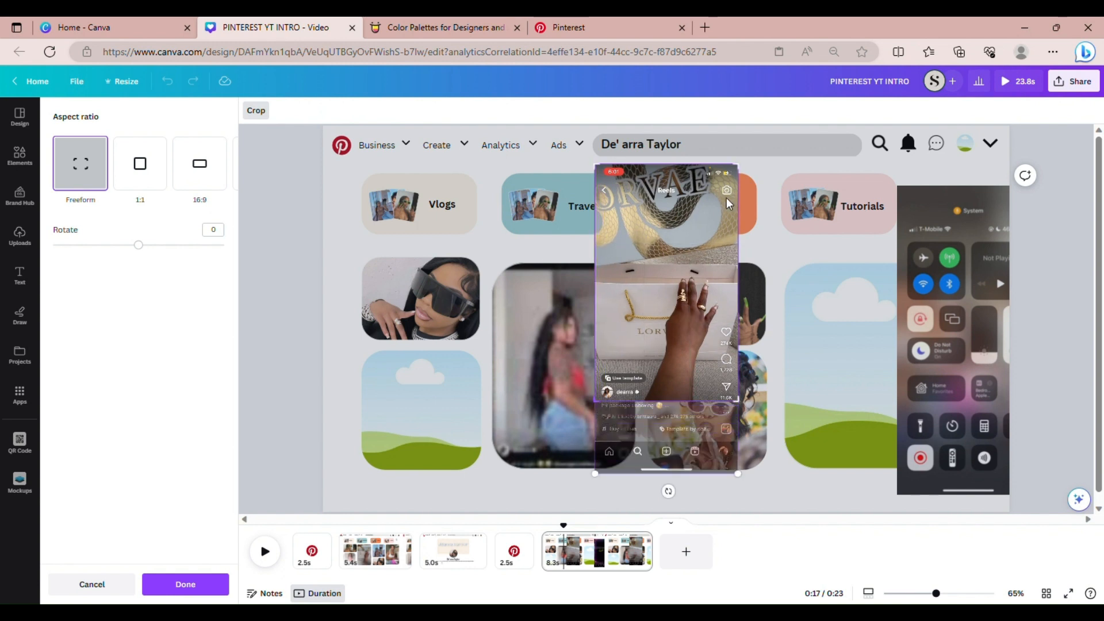
{"action": "left_click_drag", "start_coordinate": [746, 176], "coordinate": [745, 205]}
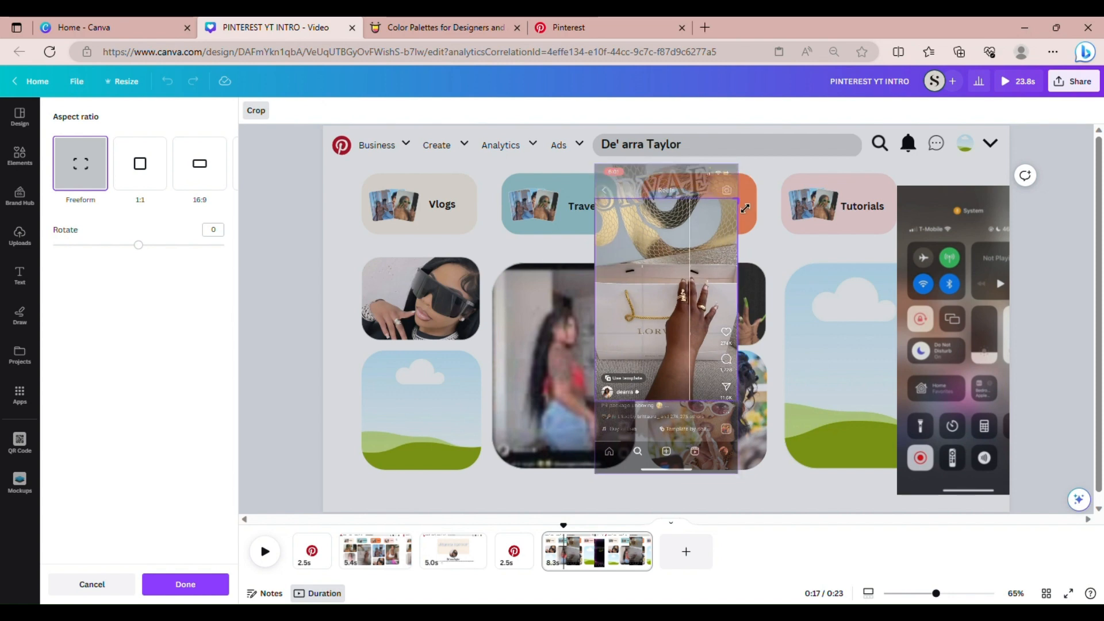
{"action": "left_click", "coordinate": [175, 584]}
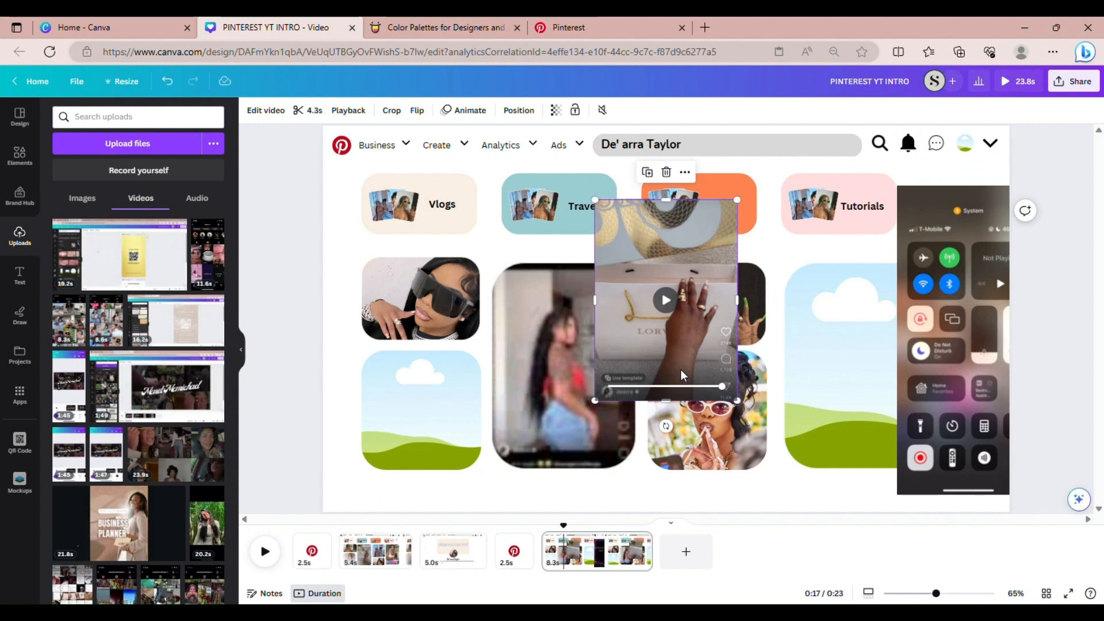
{"action": "left_click_drag", "start_coordinate": [691, 344], "coordinate": [851, 357]}
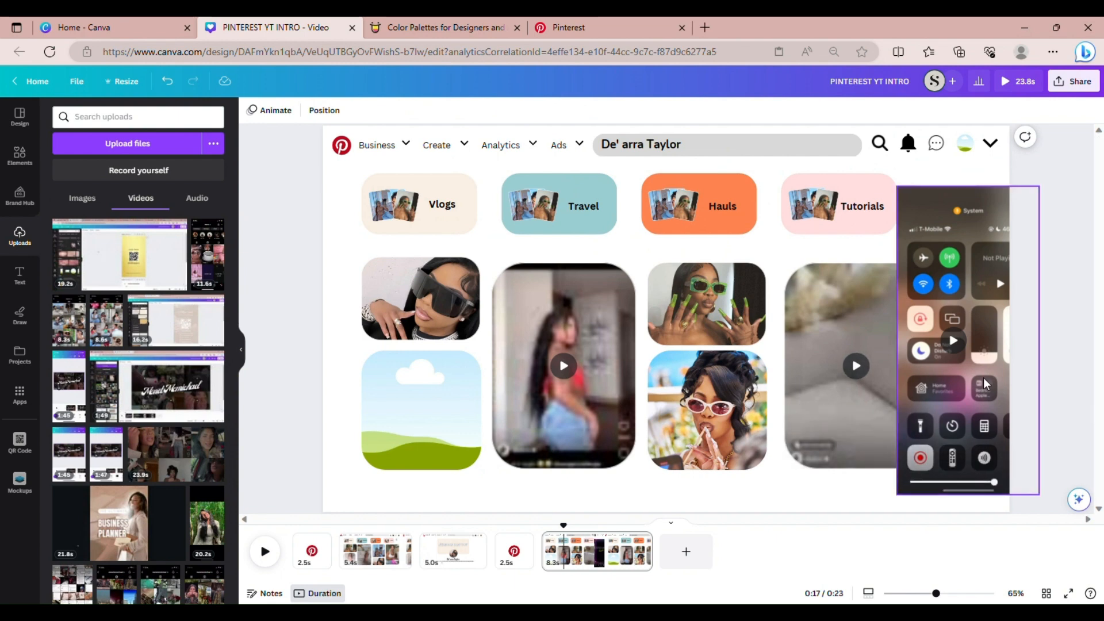
{"action": "left_click_drag", "start_coordinate": [983, 378], "coordinate": [948, 380]}
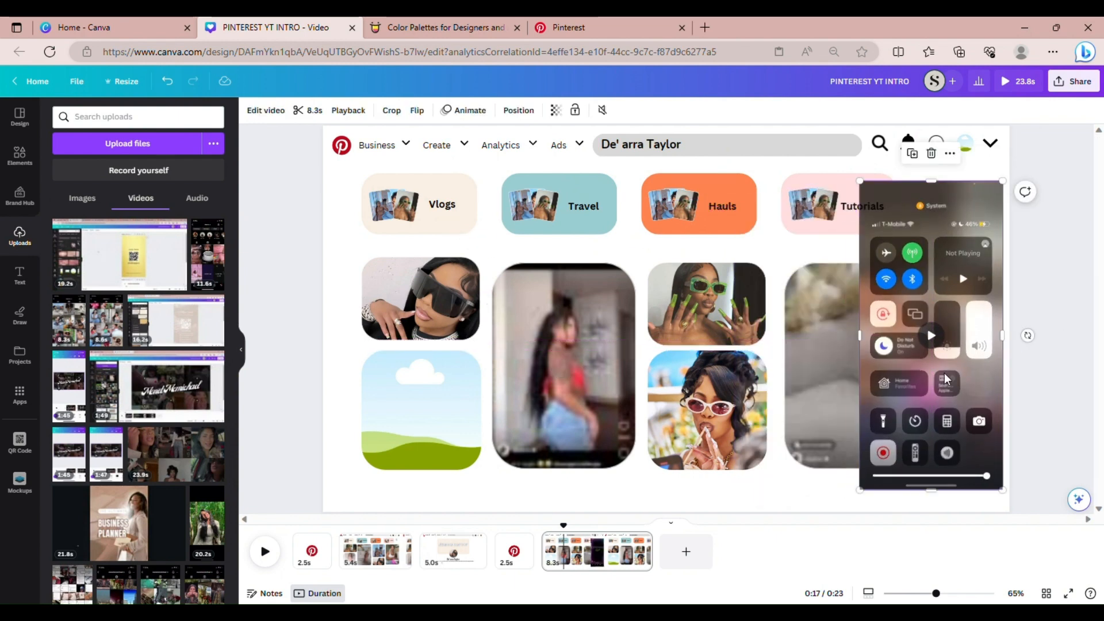
Trim the phone-screen video to a 5.3-second section starting at its Opening Up Packages title
{"action": "left_click", "coordinate": [321, 112]}
{"action": "left_click_drag", "start_coordinate": [297, 115], "coordinate": [515, 118]}
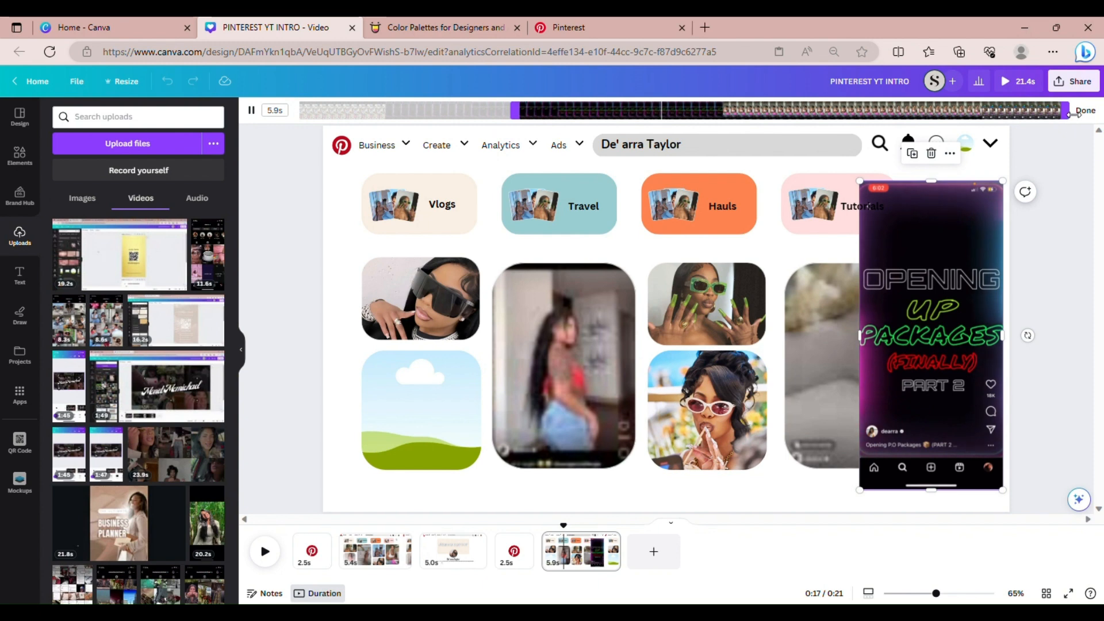
{"action": "left_click_drag", "start_coordinate": [1068, 121], "coordinate": [897, 117]}
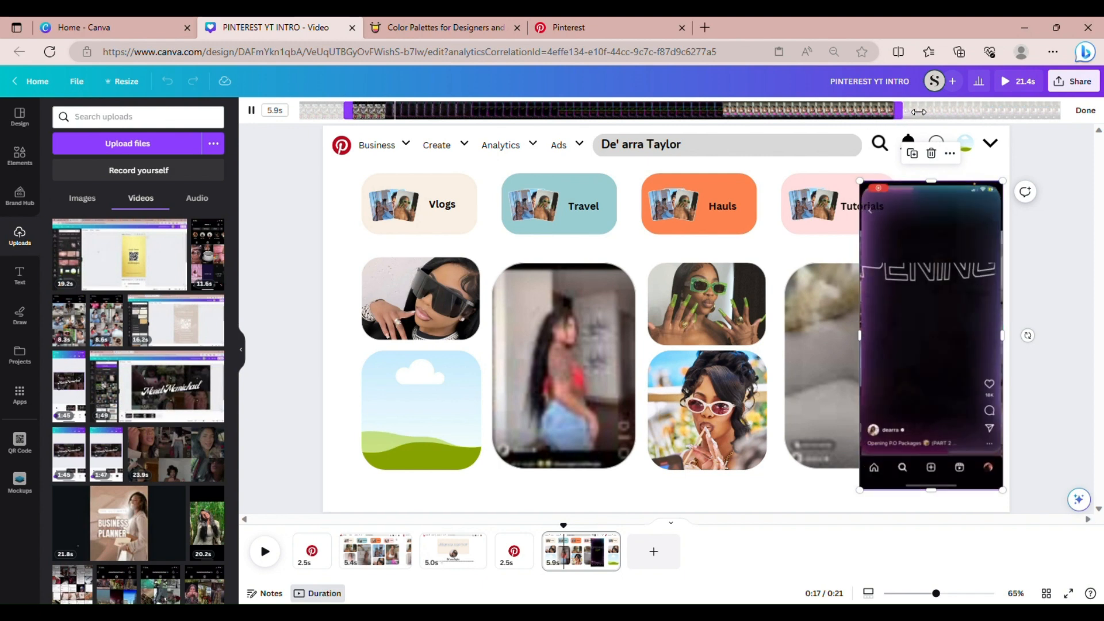
{"action": "left_click_drag", "start_coordinate": [901, 110], "coordinate": [846, 110]}
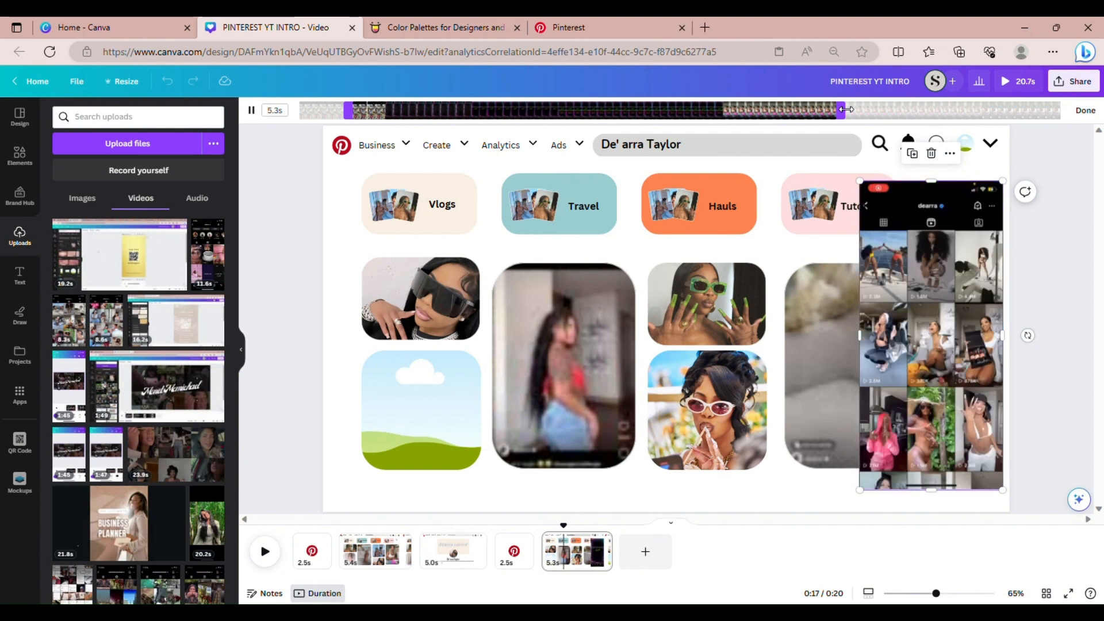
{"action": "left_click", "coordinate": [1089, 112]}
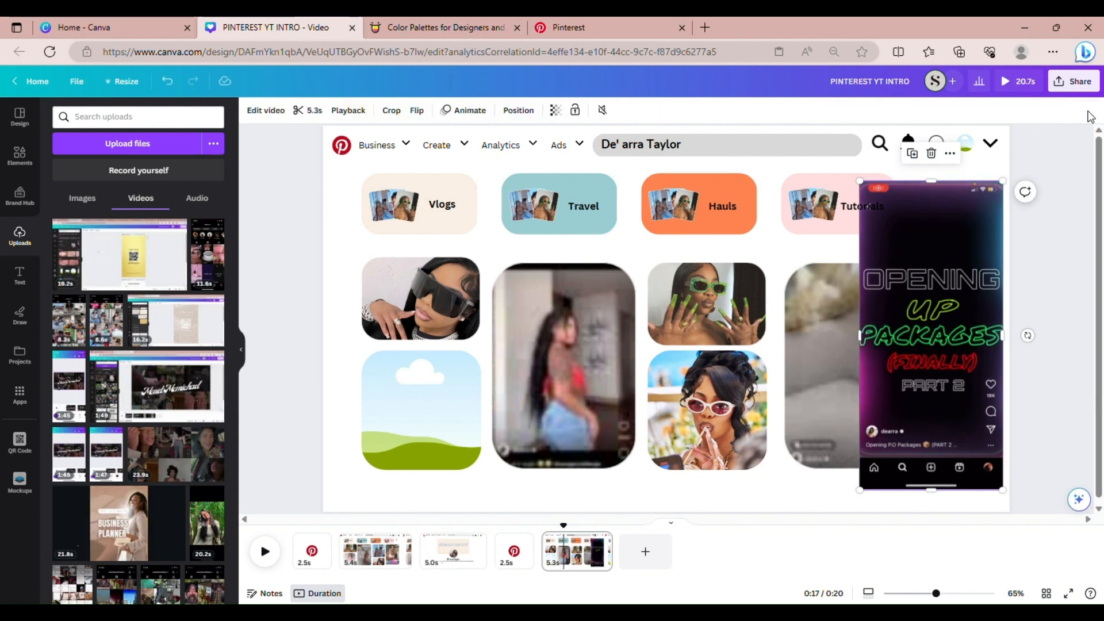
Crop the top and bottom off the phone-screen video
{"action": "left_click", "coordinate": [390, 110]}
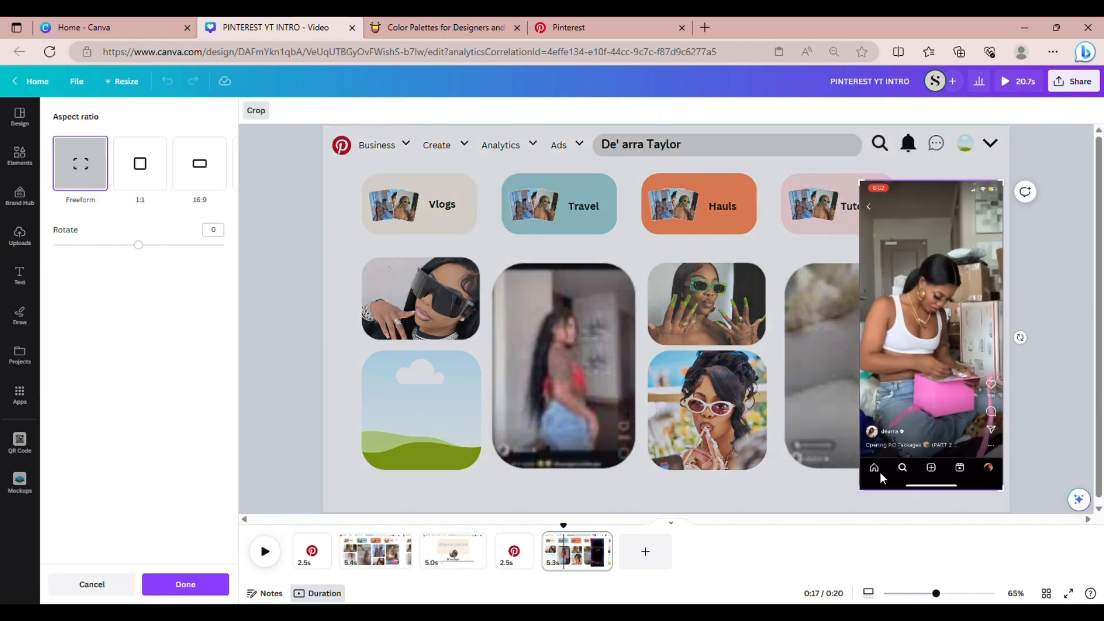
{"action": "left_click_drag", "start_coordinate": [869, 494], "coordinate": [868, 440]}
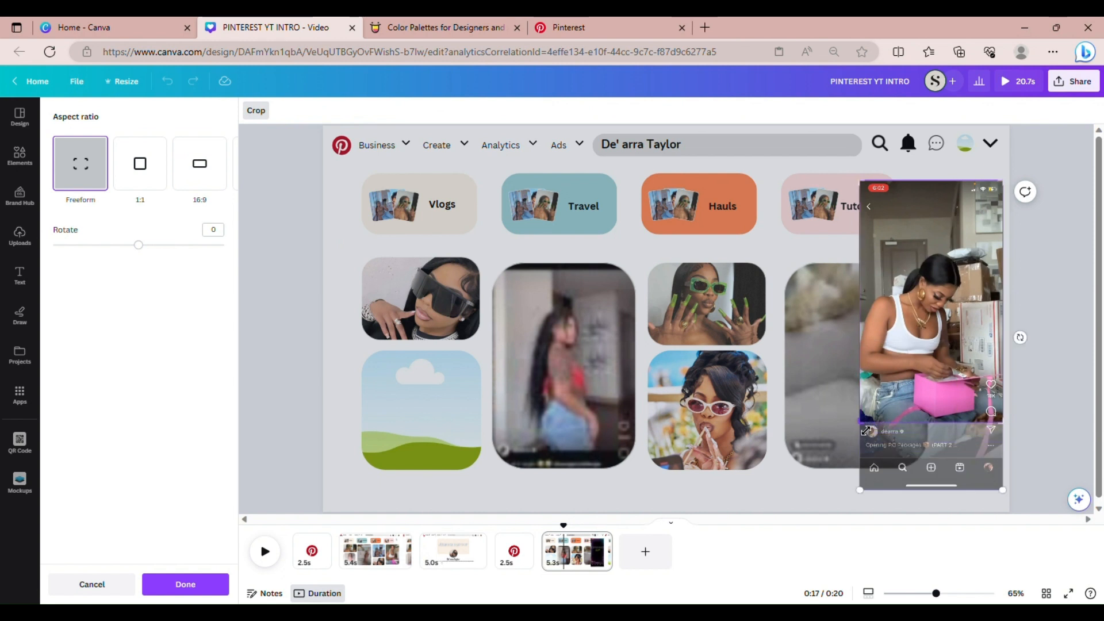
{"action": "left_click_drag", "start_coordinate": [1006, 187], "coordinate": [1011, 227]}
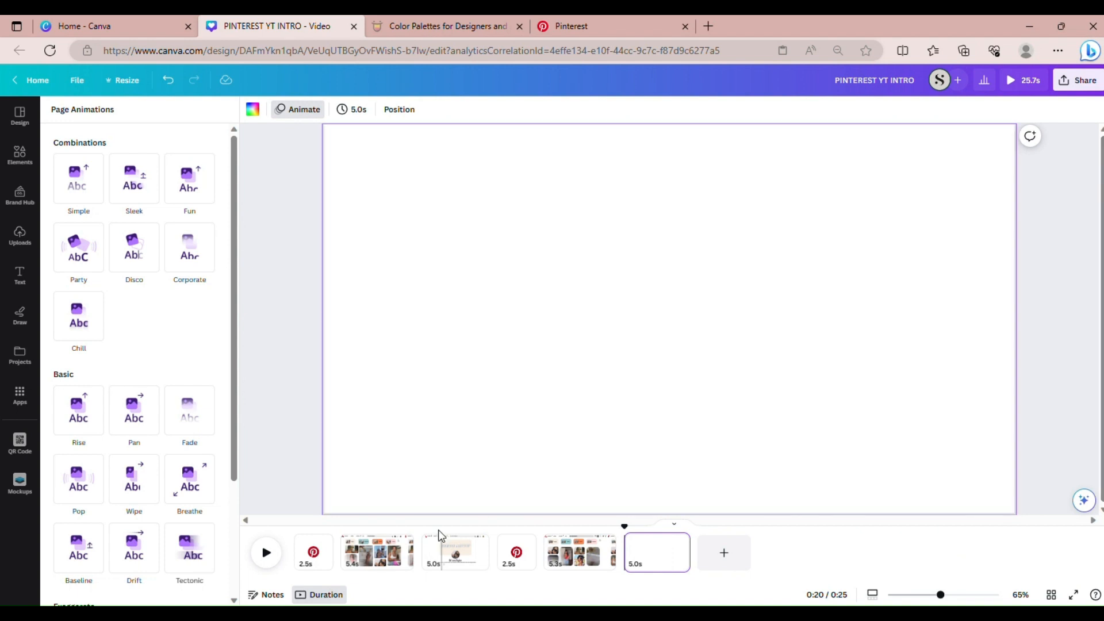
Go to the Pinterest profile page and select the entire header bar
{"action": "left_click", "coordinate": [376, 549]}
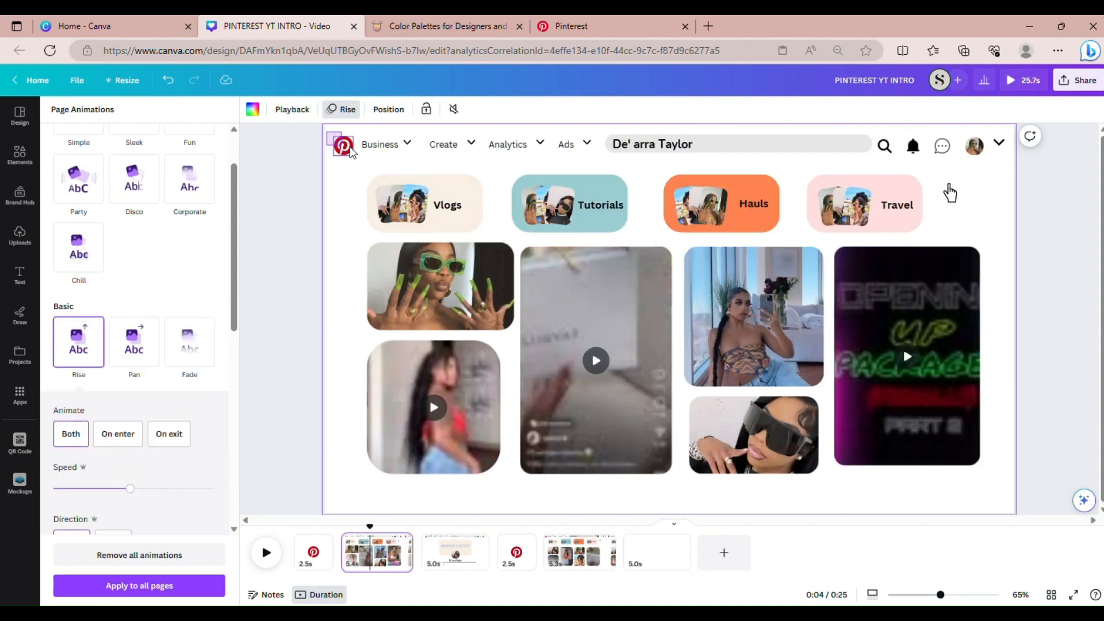
{"action": "left_click_drag", "start_coordinate": [350, 151], "coordinate": [1010, 158]}
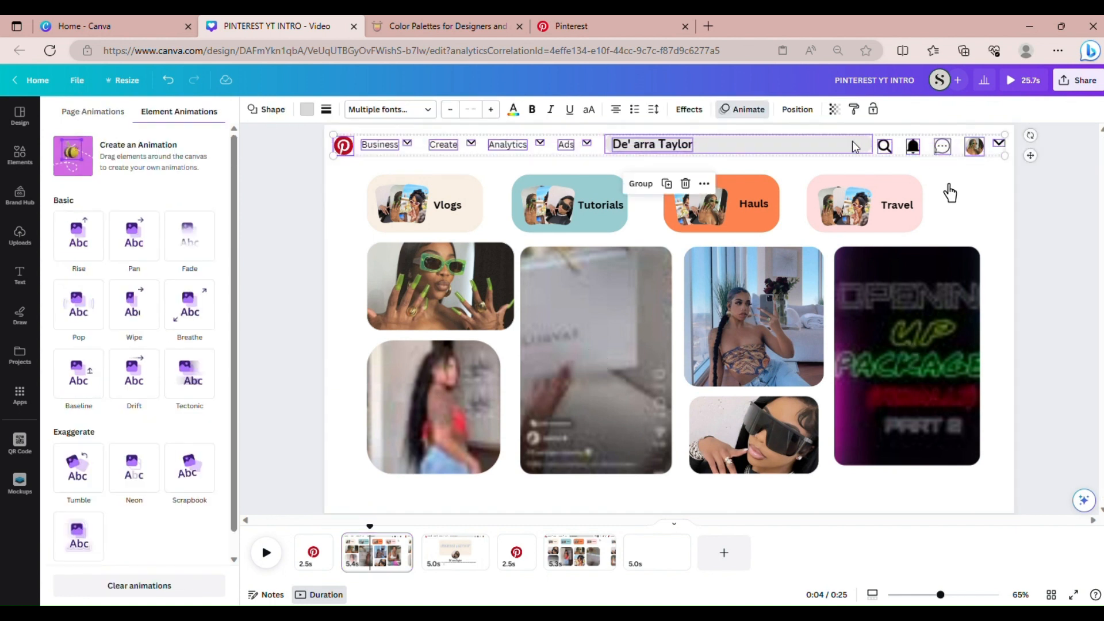
Copy the Pinterest header bar and paste it onto the blank final page
{"action": "right_click", "coordinate": [855, 147]}
{"action": "key", "text": "Escape"}
{"action": "left_click", "coordinate": [672, 549]}
{"action": "right_click", "coordinate": [395, 133]}
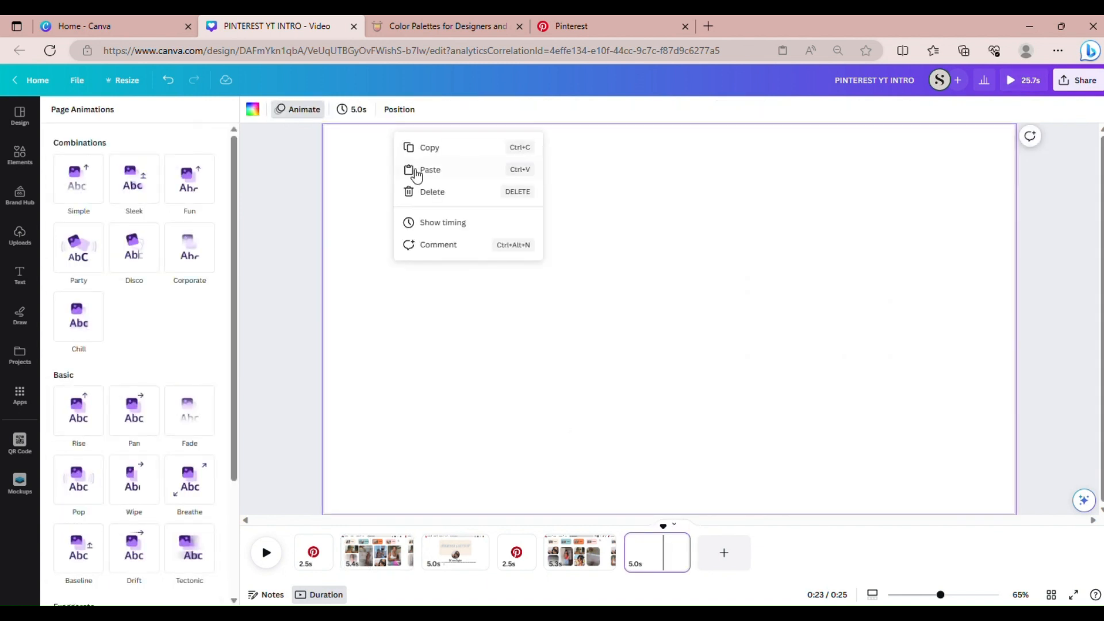
{"action": "left_click", "coordinate": [428, 170]}
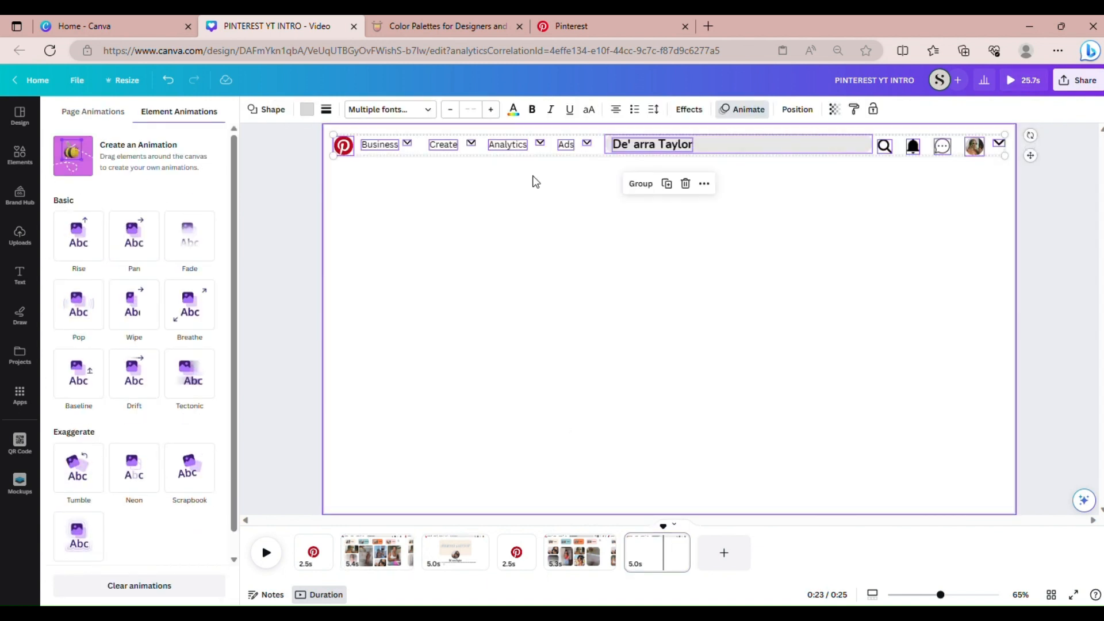
{"action": "left_click", "coordinate": [677, 208]}
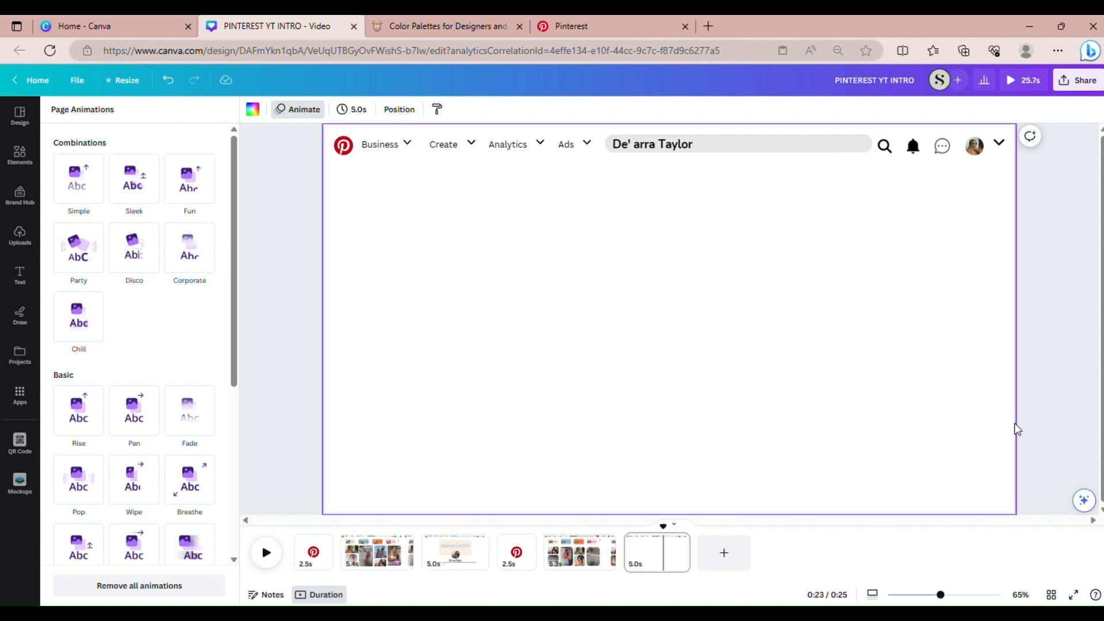
Add a rounded square and stretch it into a wide orange rectangle below the header
{"action": "left_click", "coordinate": [1040, 271]}
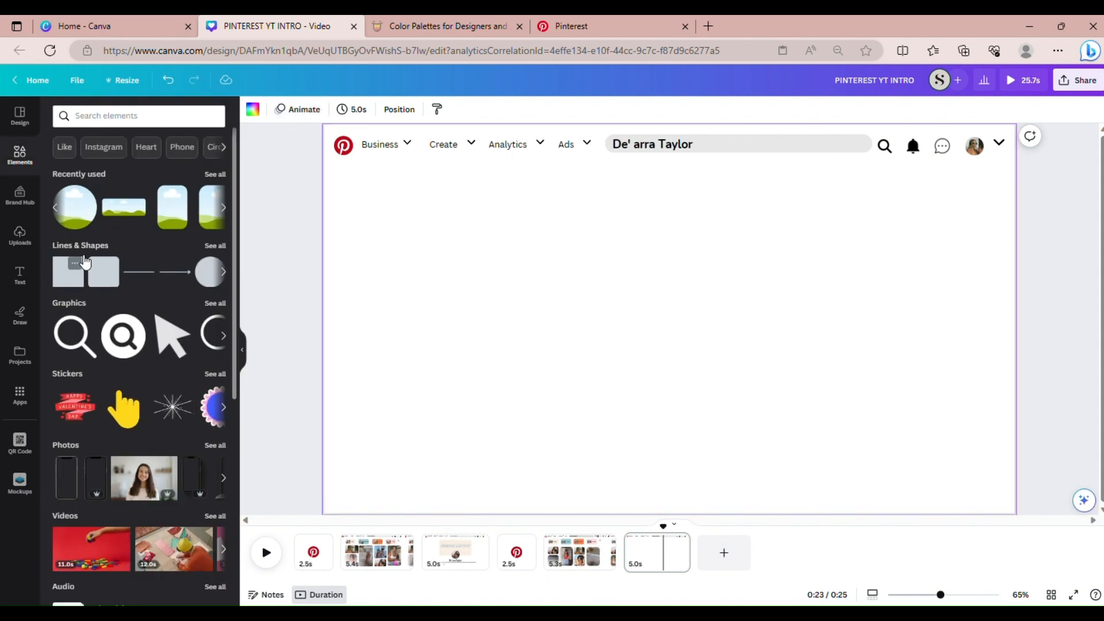
{"action": "left_click", "coordinate": [108, 285]}
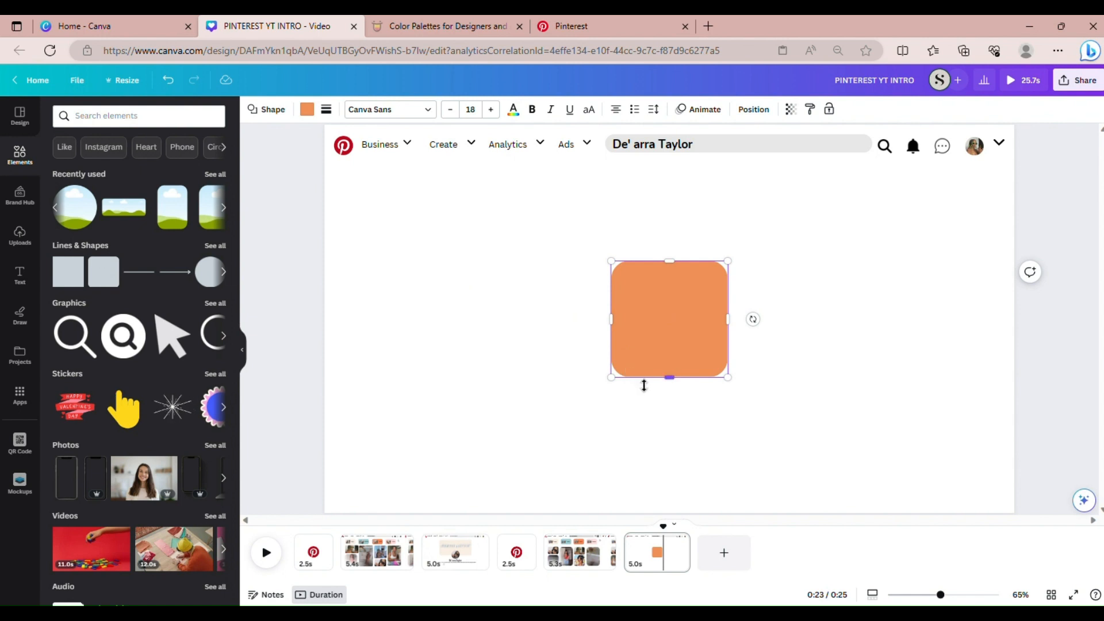
{"action": "left_click_drag", "start_coordinate": [643, 378], "coordinate": [644, 361]}
{"action": "left_click_drag", "start_coordinate": [611, 308], "coordinate": [481, 307]}
{"action": "left_click_drag", "start_coordinate": [628, 267], "coordinate": [612, 229]}
{"action": "left_click_drag", "start_coordinate": [740, 293], "coordinate": [790, 291]}
{"action": "left_click_drag", "start_coordinate": [627, 353], "coordinate": [653, 318]}
Centre the rectangle horizontally on the page and fill it cream
{"action": "left_click", "coordinate": [761, 111]}
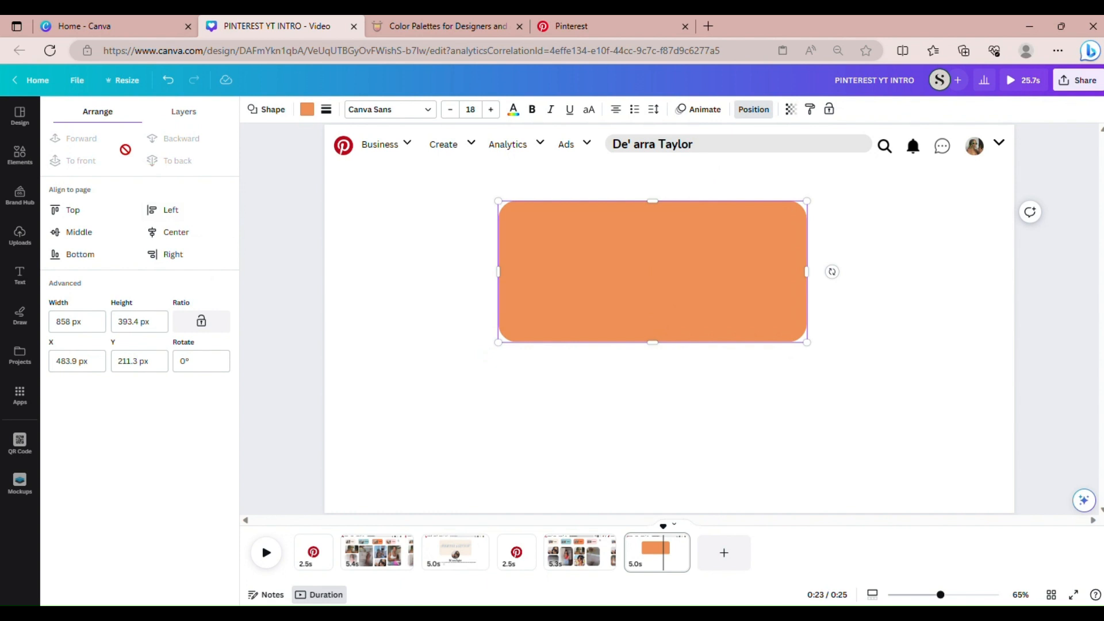
{"action": "left_click", "coordinate": [183, 233]}
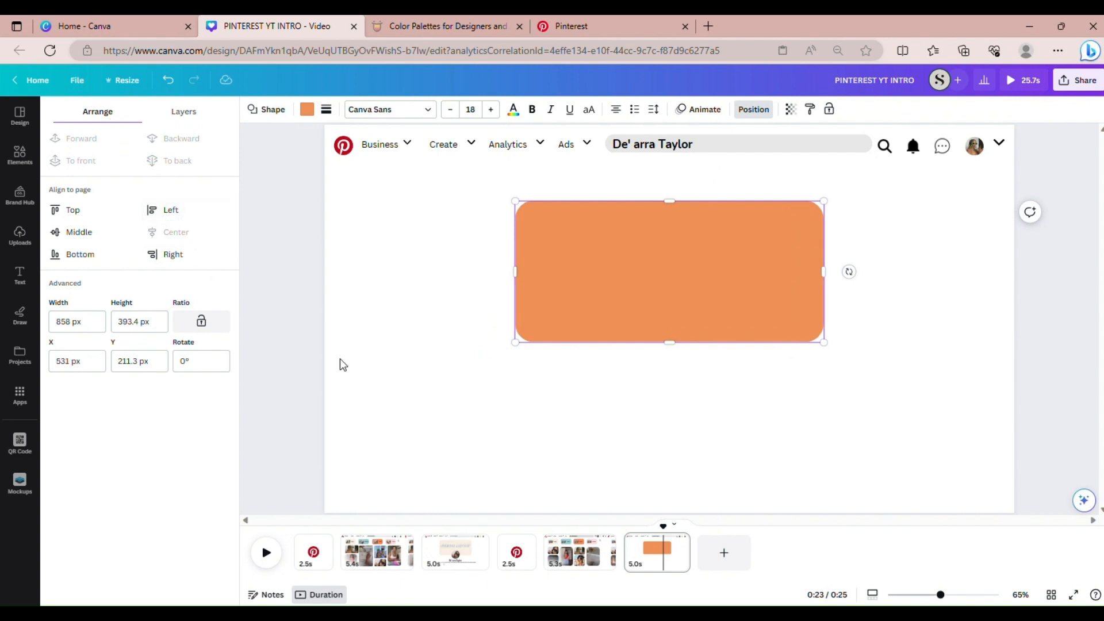
{"action": "left_click", "coordinate": [307, 109]}
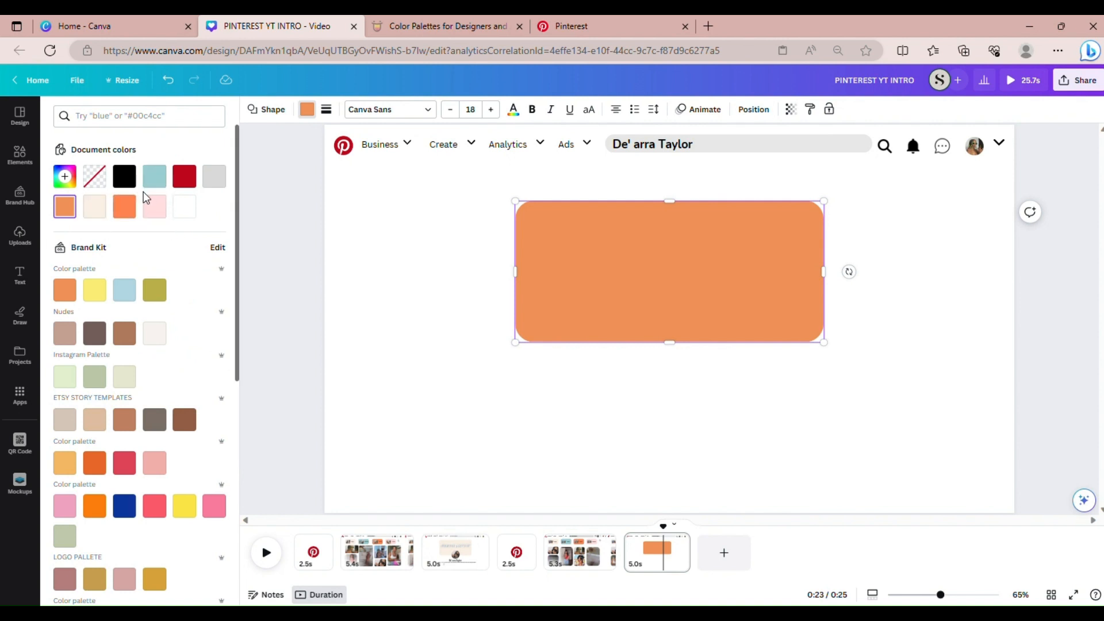
{"action": "left_click", "coordinate": [104, 215]}
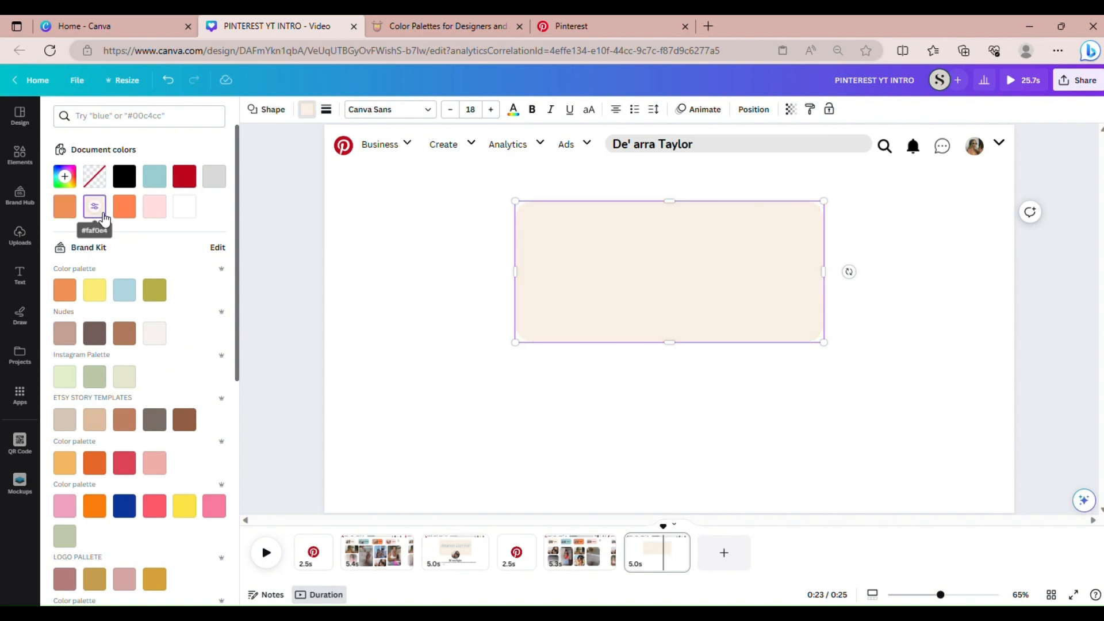
{"action": "left_click", "coordinate": [440, 361]}
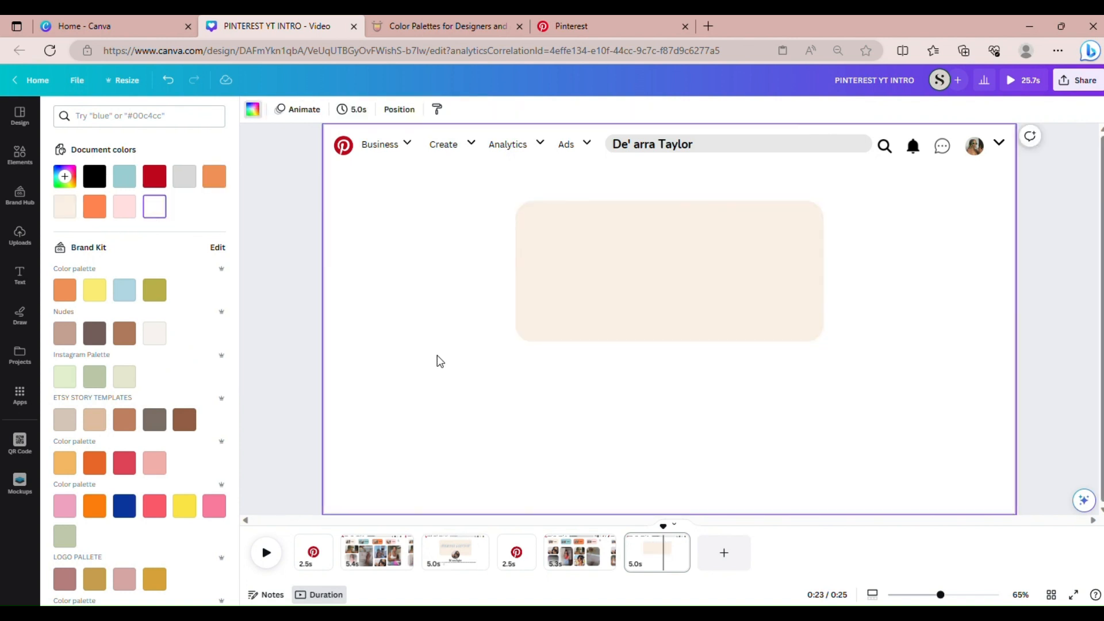
Add a circle photo frame from Elements and give it a white border
{"action": "left_click", "coordinate": [20, 154]}
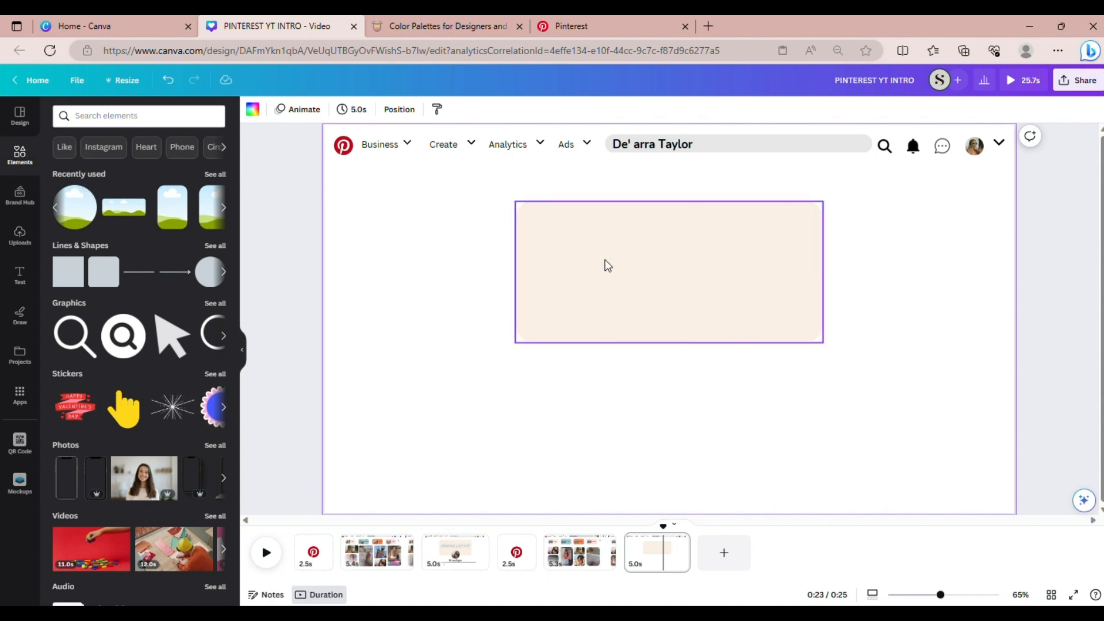
{"action": "left_click", "coordinate": [202, 117]}
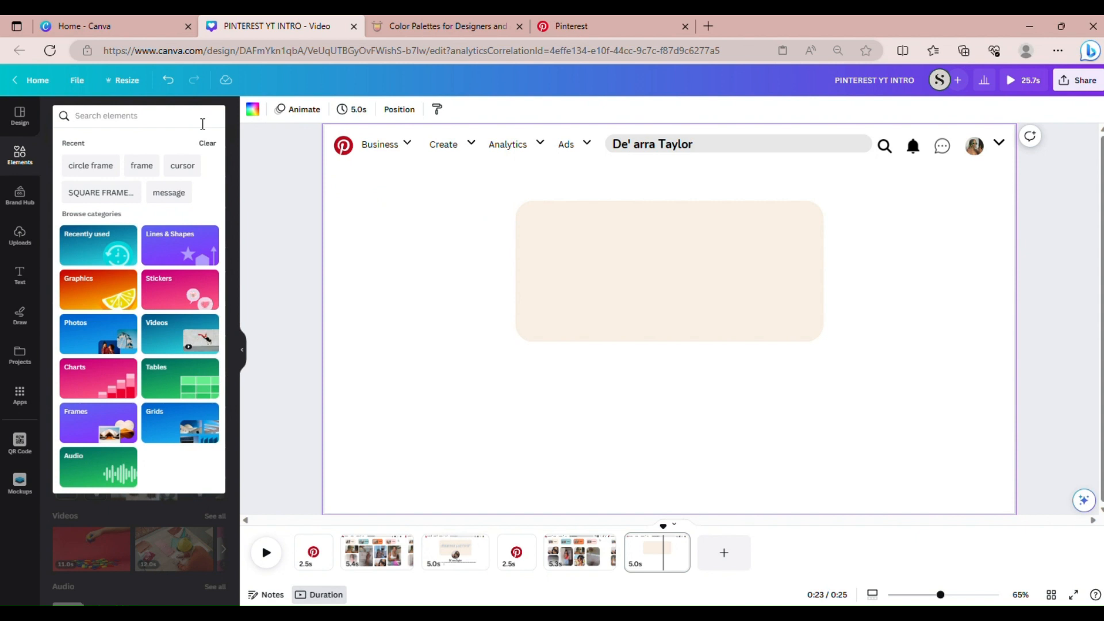
{"action": "type", "text": "circle"}
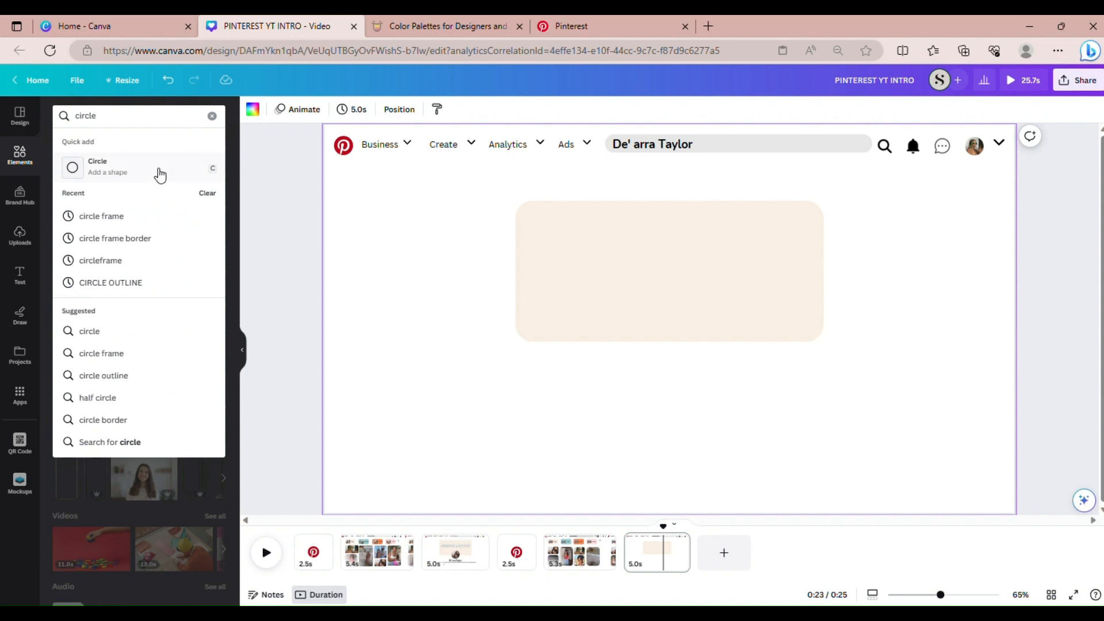
{"action": "left_click", "coordinate": [114, 219]}
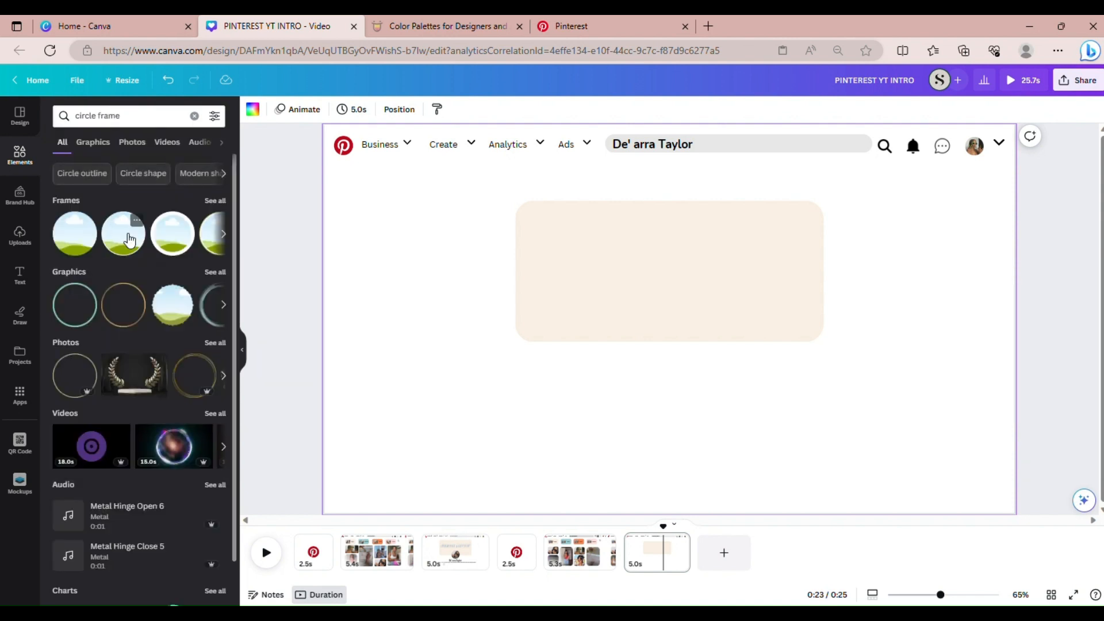
{"action": "left_click", "coordinate": [137, 237]}
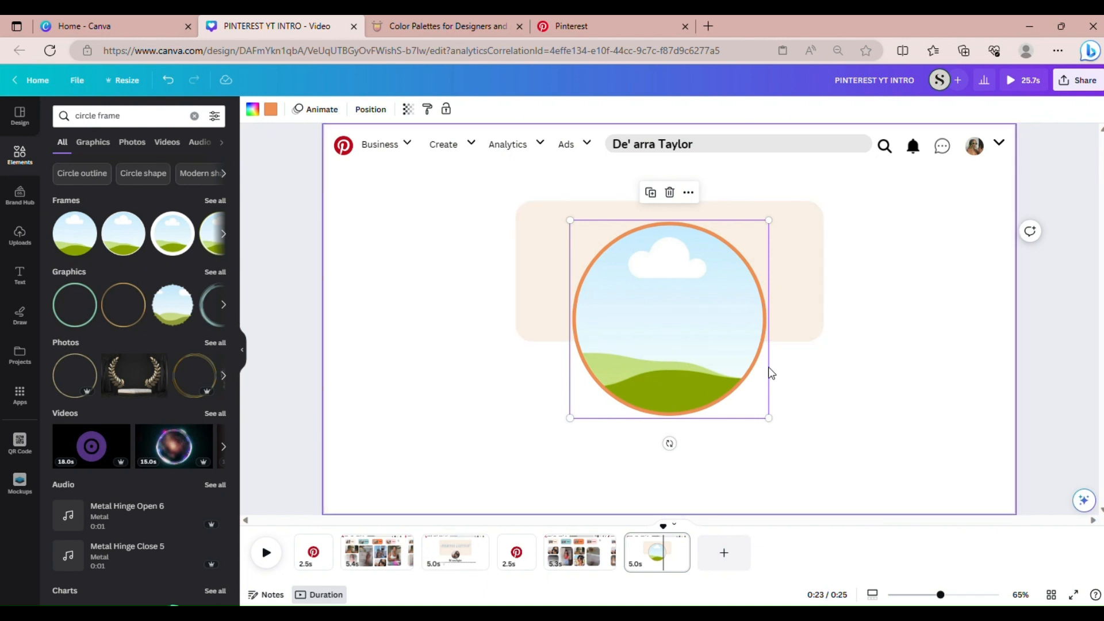
{"action": "left_click", "coordinate": [276, 115]}
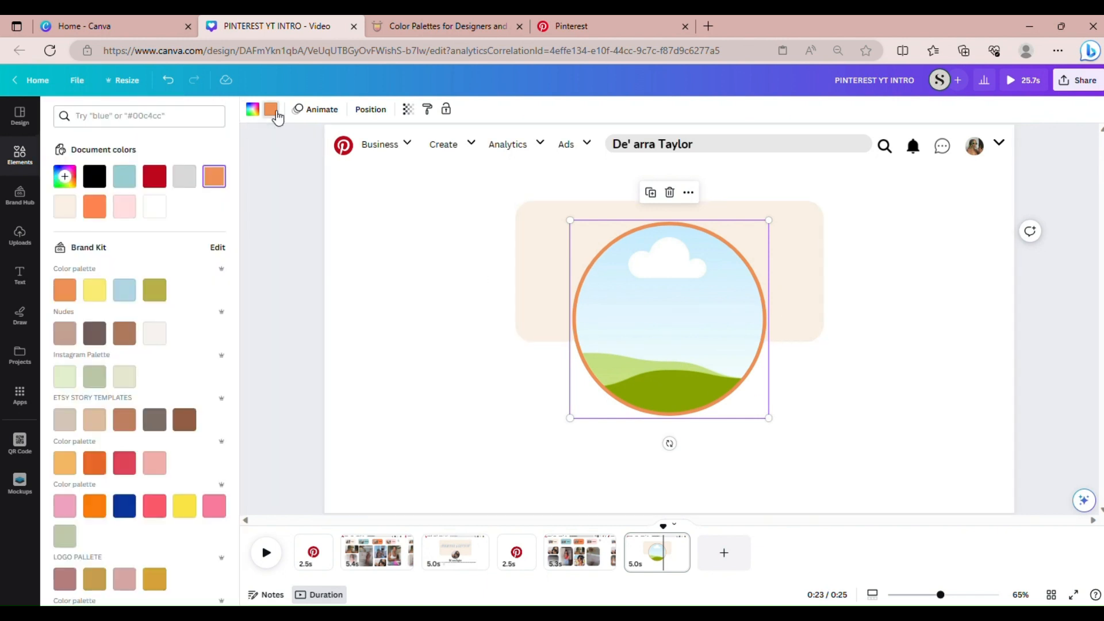
{"action": "left_click", "coordinate": [154, 207]}
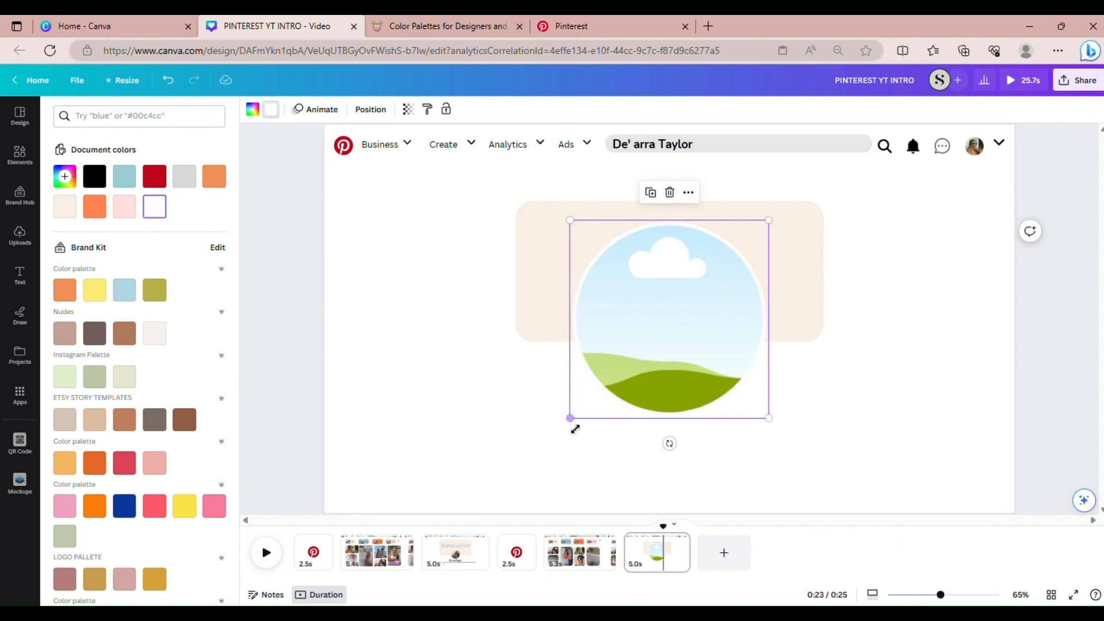
Shrink the frame over the banner's bottom edge, fill it with the sunglasses photo, then view page 3
{"action": "left_click_drag", "start_coordinate": [574, 428], "coordinate": [672, 331]}
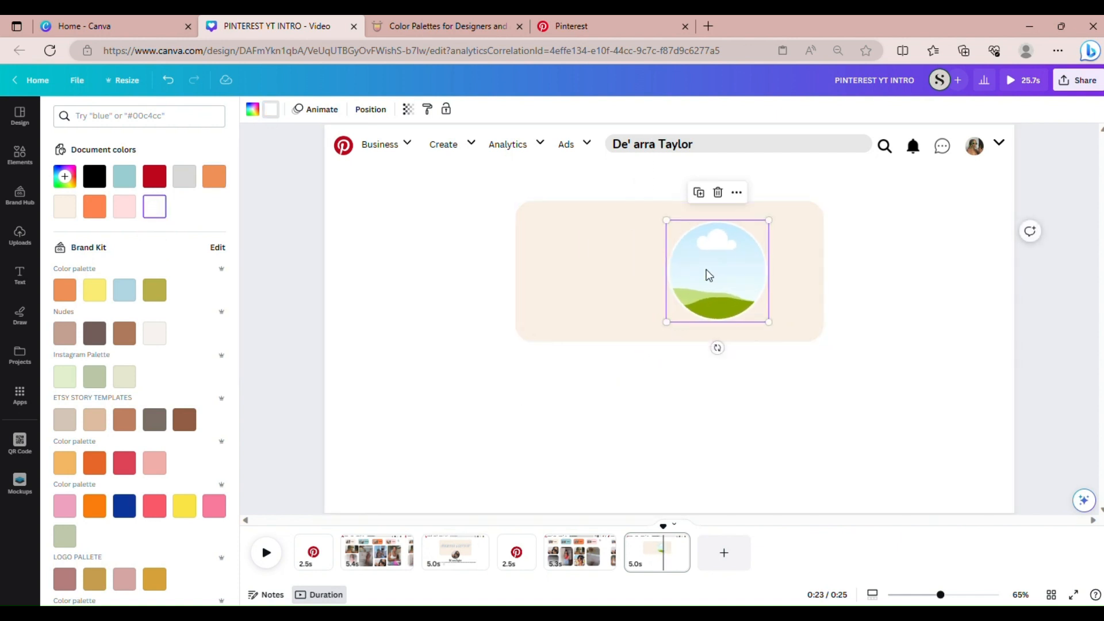
{"action": "left_click_drag", "start_coordinate": [709, 275], "coordinate": [668, 347]}
{"action": "left_click_drag", "start_coordinate": [619, 394], "coordinate": [626, 387]}
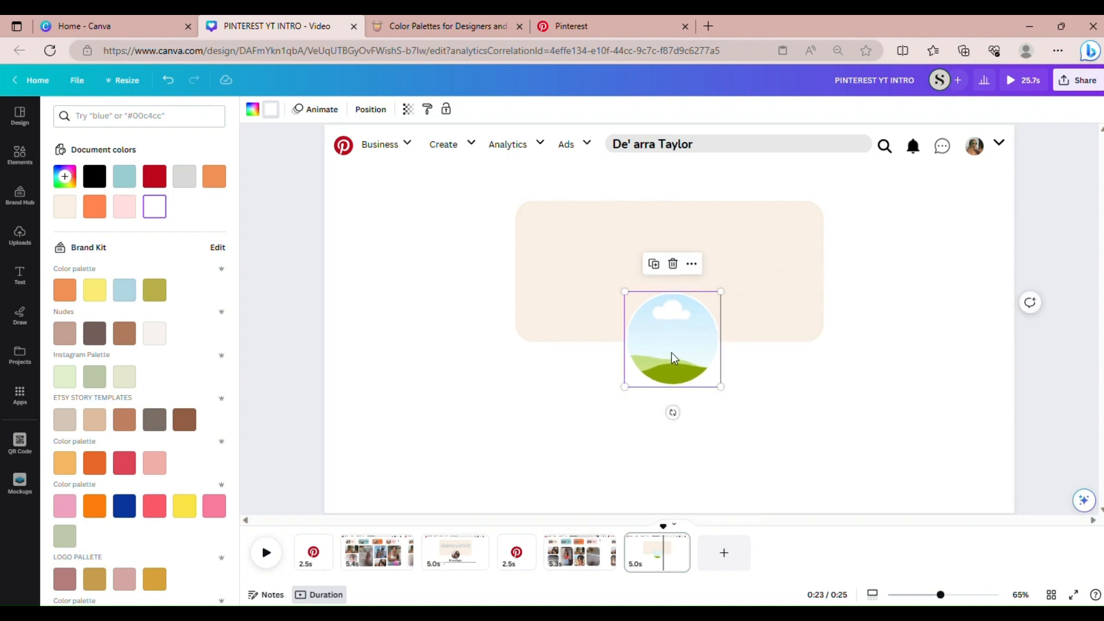
{"action": "left_click_drag", "start_coordinate": [674, 358], "coordinate": [678, 361]}
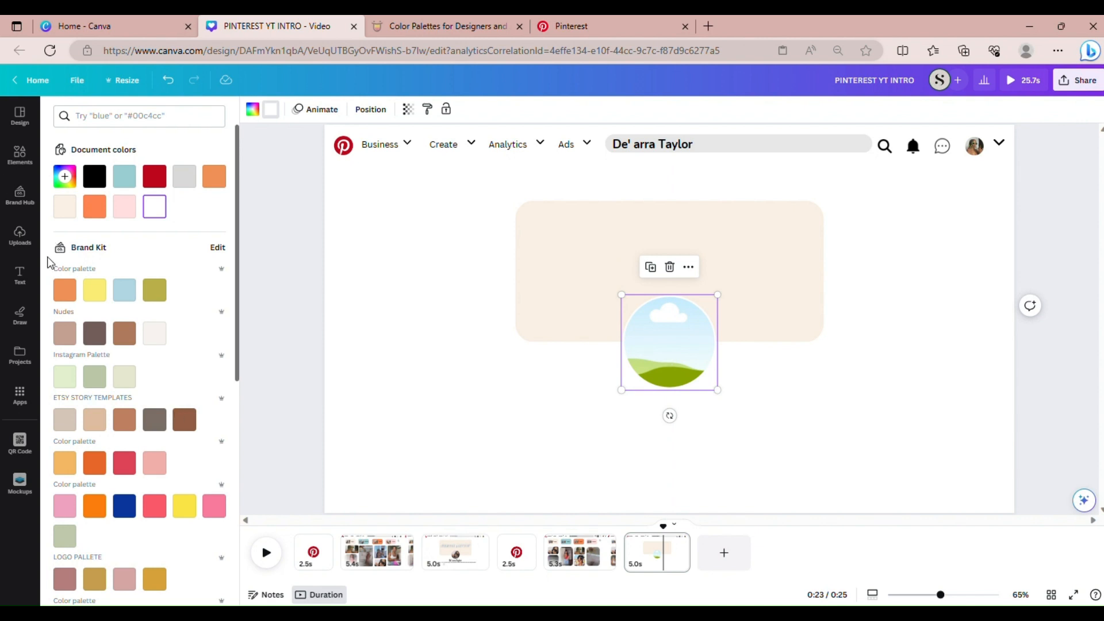
{"action": "left_click", "coordinate": [20, 234]}
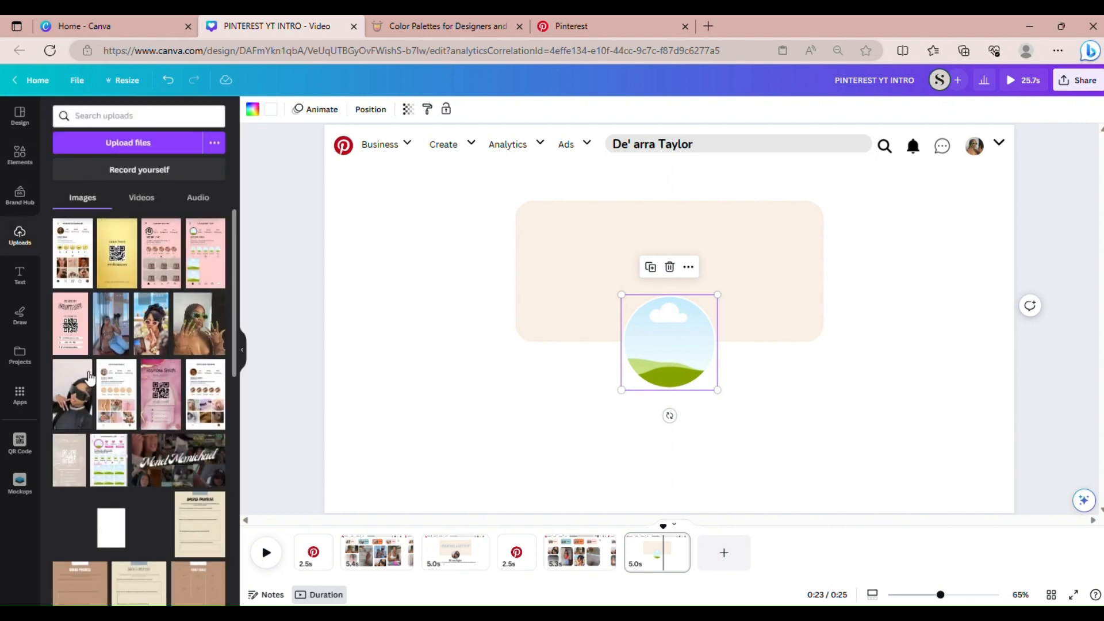
{"action": "left_click_drag", "start_coordinate": [69, 374], "coordinate": [654, 323]}
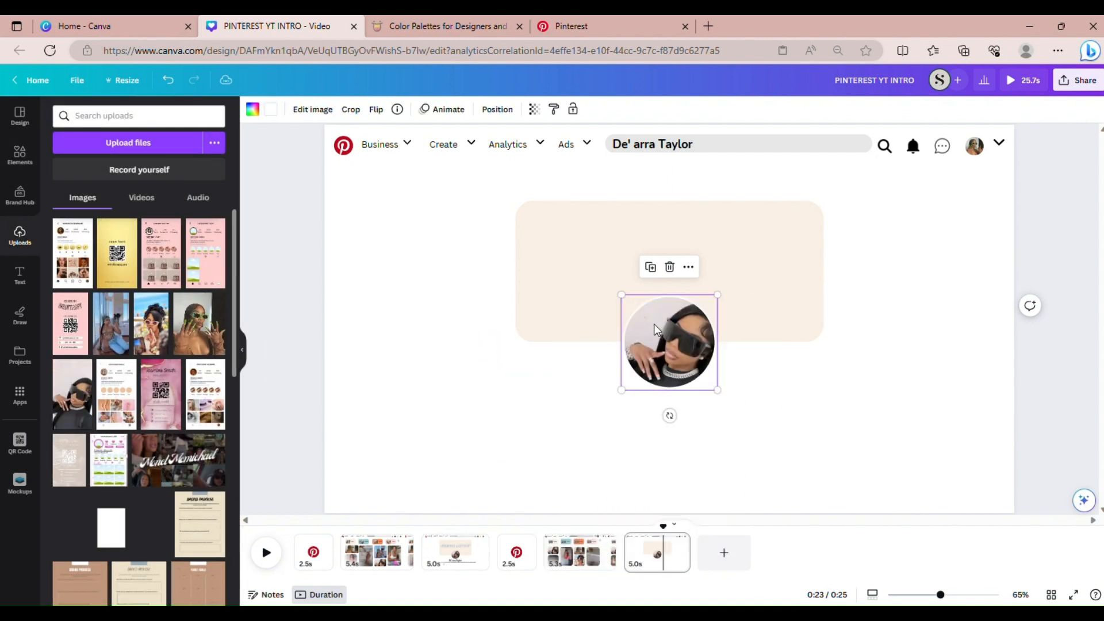
{"action": "left_click", "coordinate": [893, 463]}
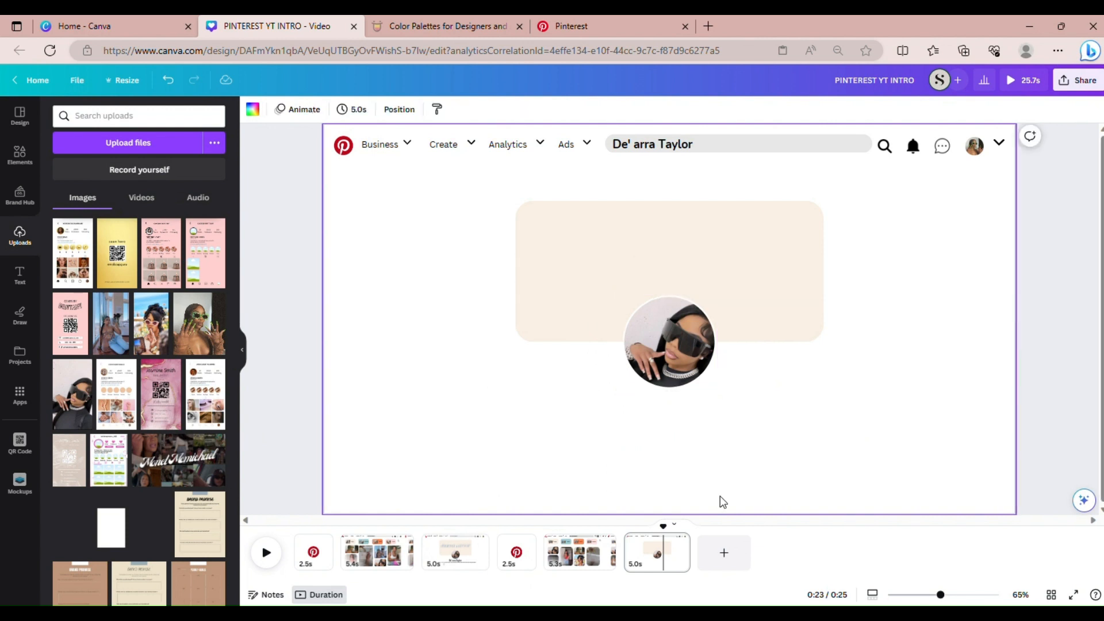
{"action": "left_click", "coordinate": [458, 553]}
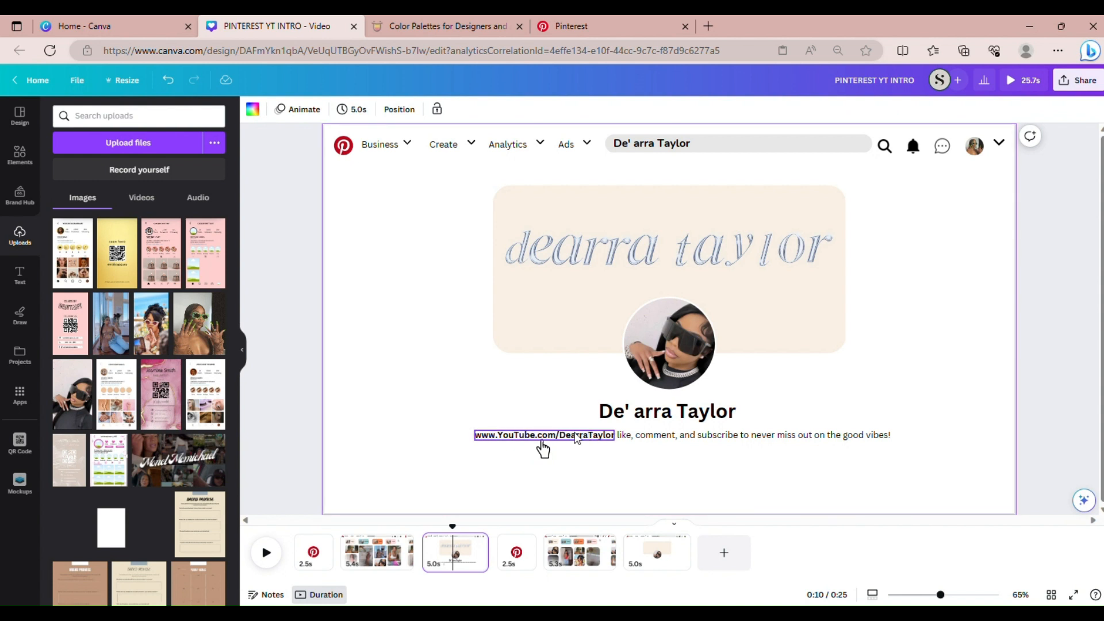
Return to the sixth page in the timeline
{"action": "left_click", "coordinate": [640, 556]}
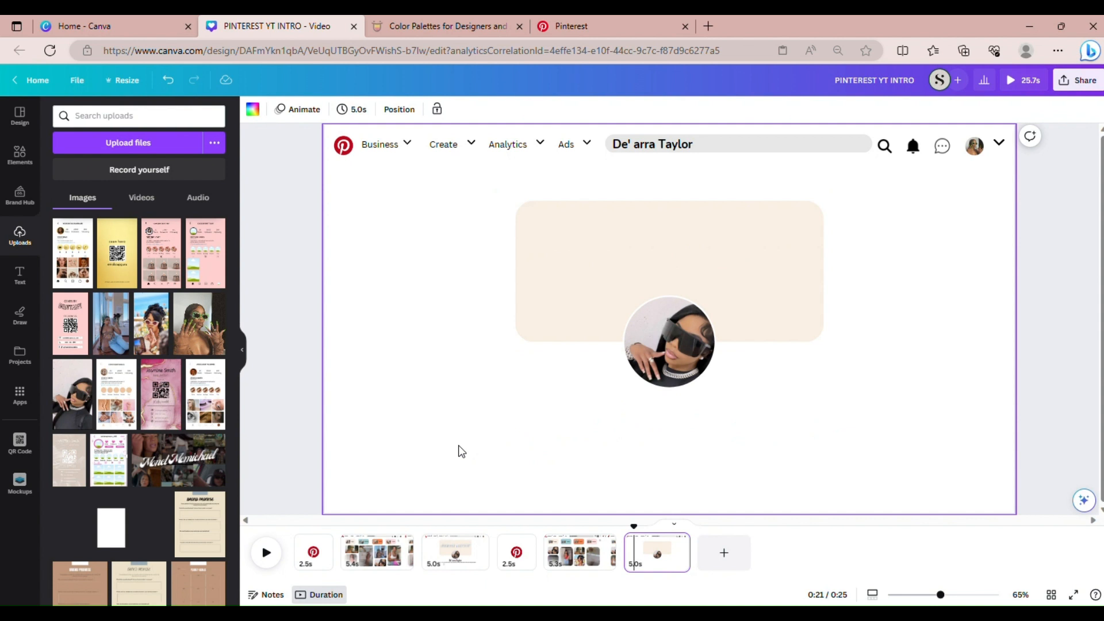
Add the creator's YouTube channel link as bold text beneath the circular photo
{"action": "type", "text": "t"}
{"action": "type", "text": "www"}
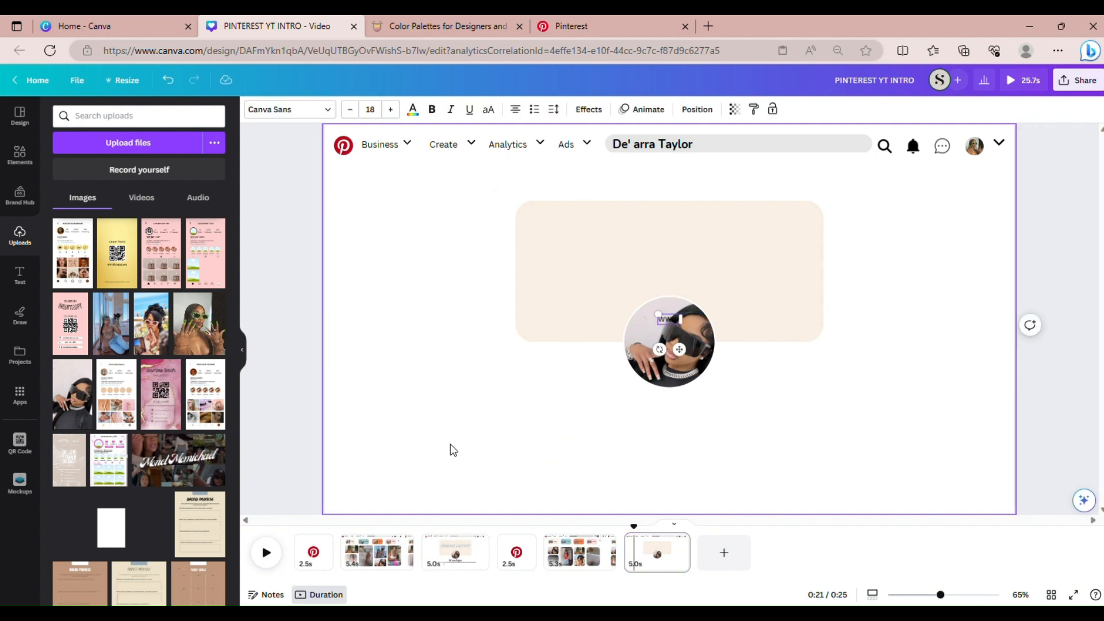
{"action": "type", "text": ".youtube.co"}
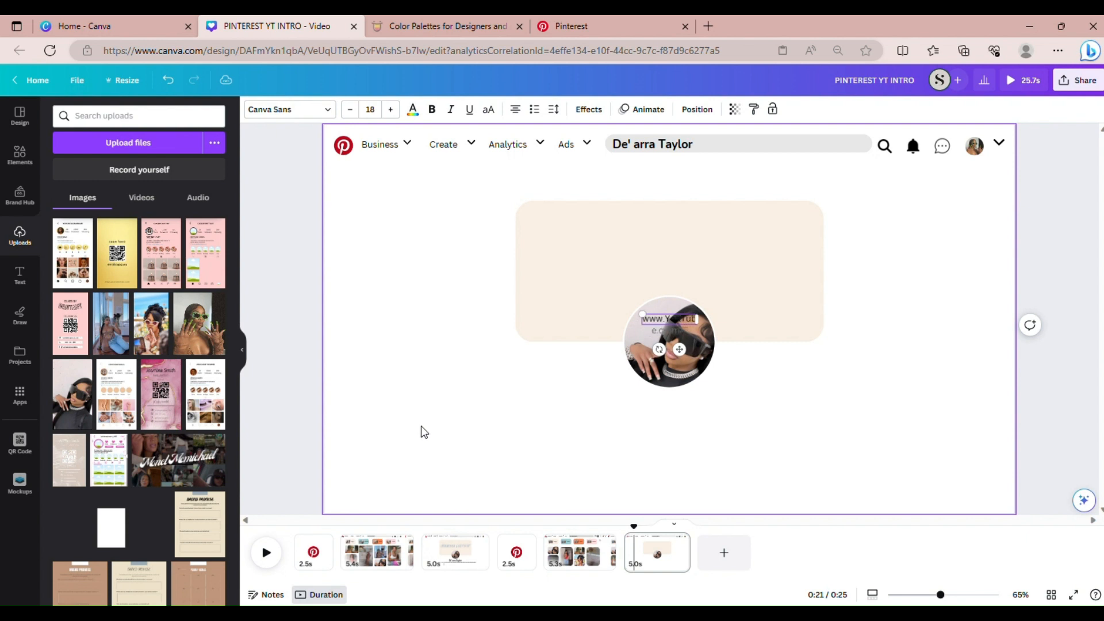
{"action": "type", "text": "m"}
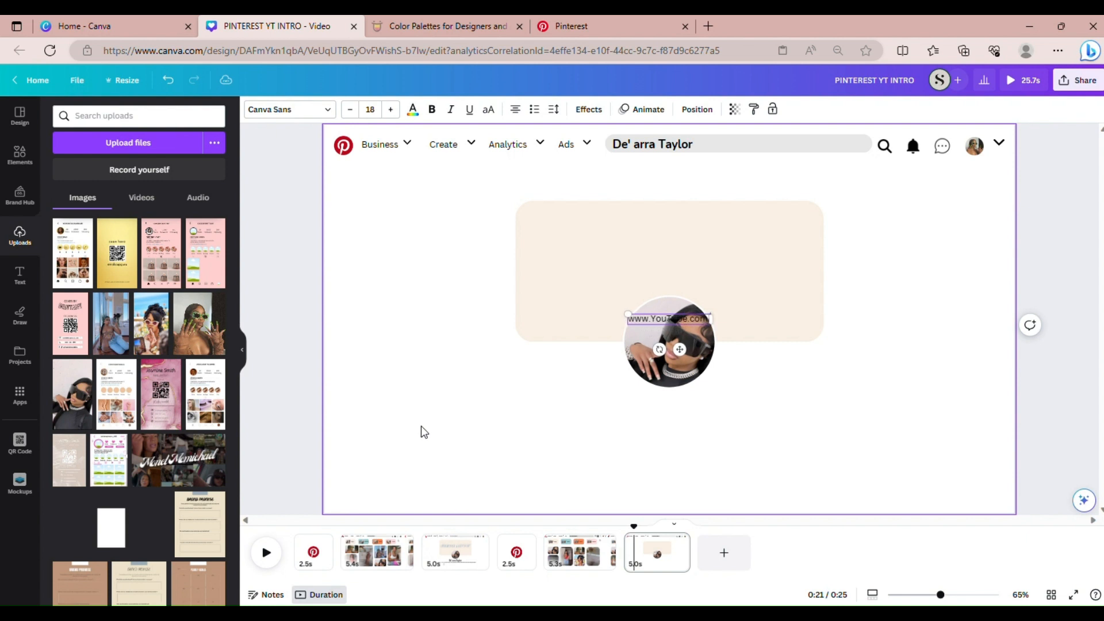
{"action": "type", "text": "/Dearra"}
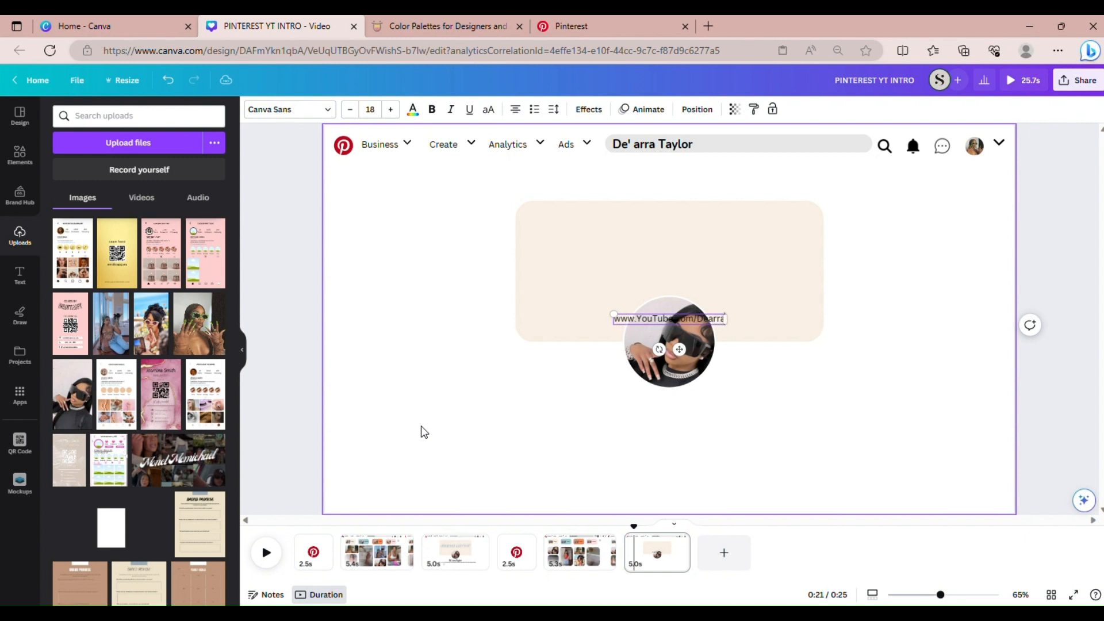
{"action": "type", "text": "Taylor"}
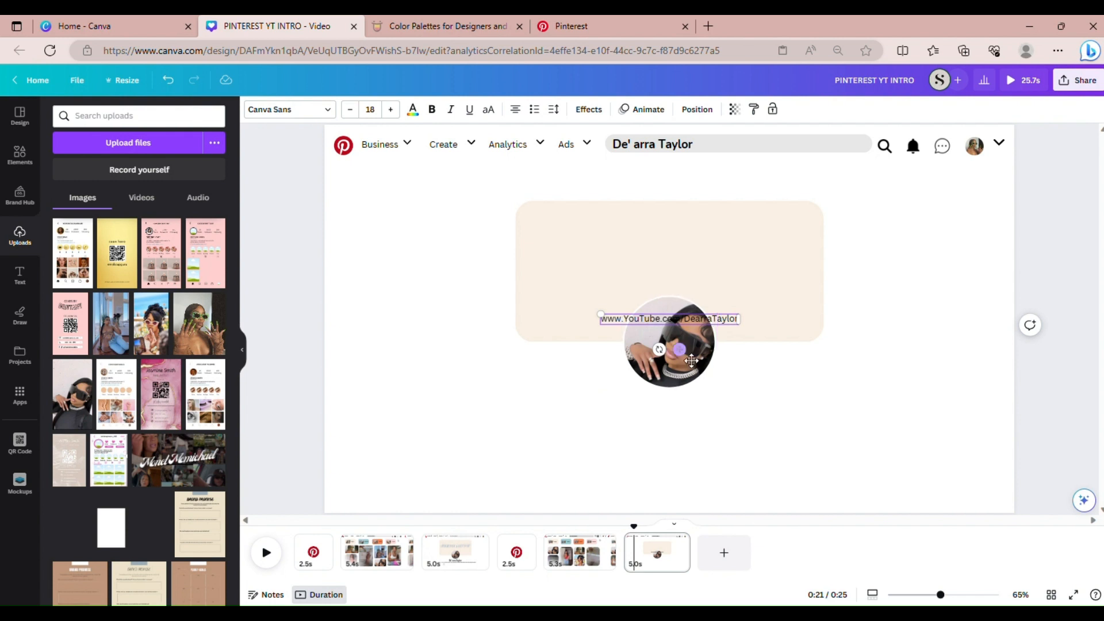
{"action": "left_click_drag", "start_coordinate": [689, 357], "coordinate": [594, 442]}
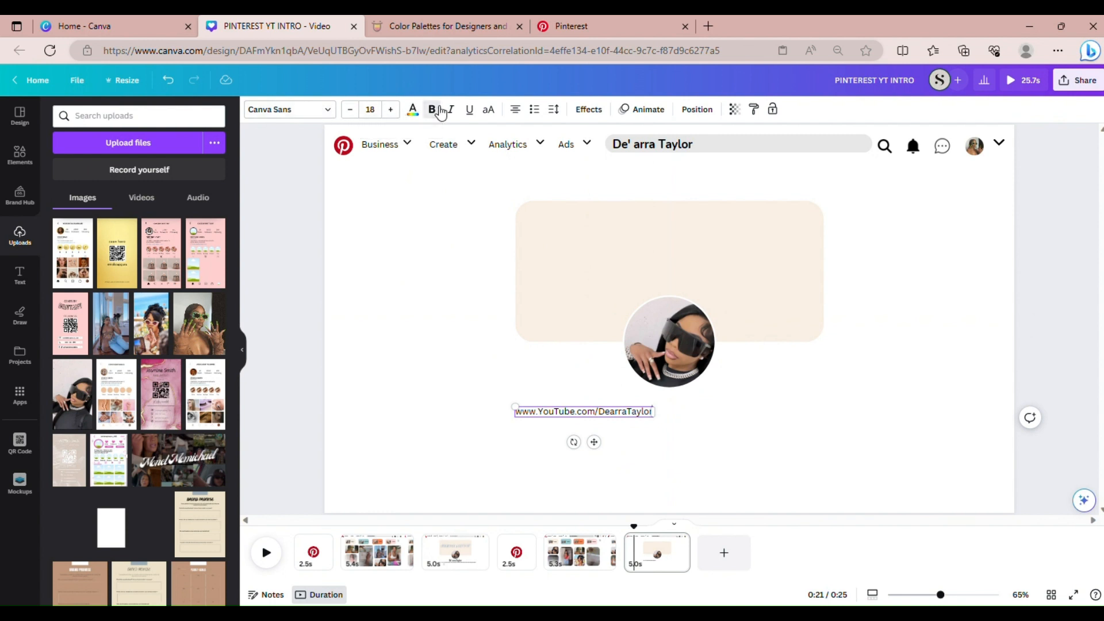
{"action": "left_click", "coordinate": [537, 420]}
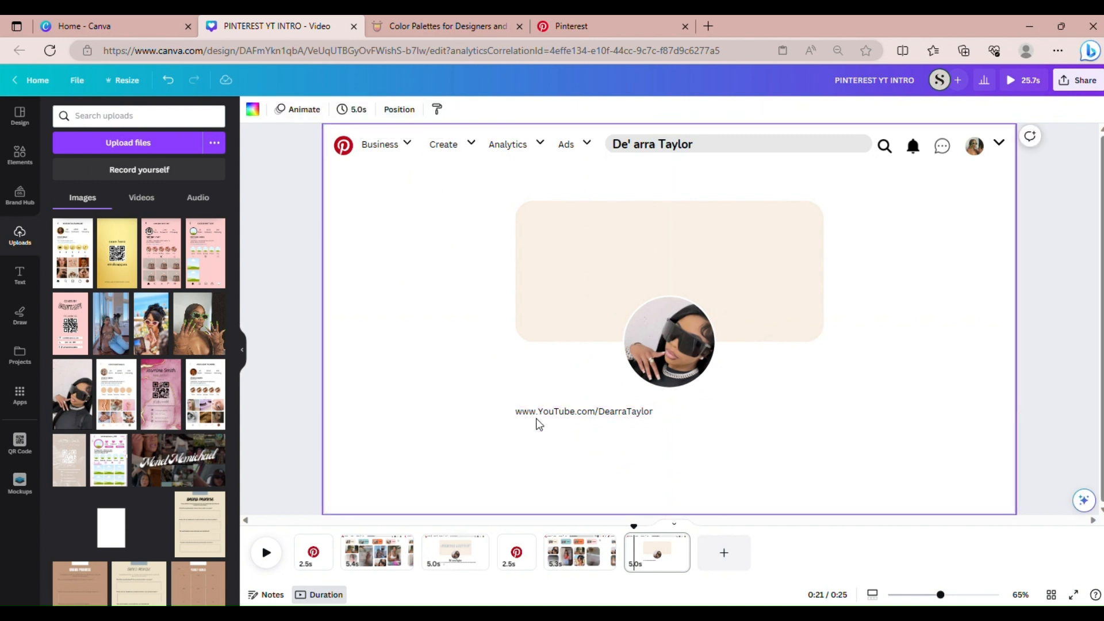
{"action": "left_click", "coordinate": [536, 415]}
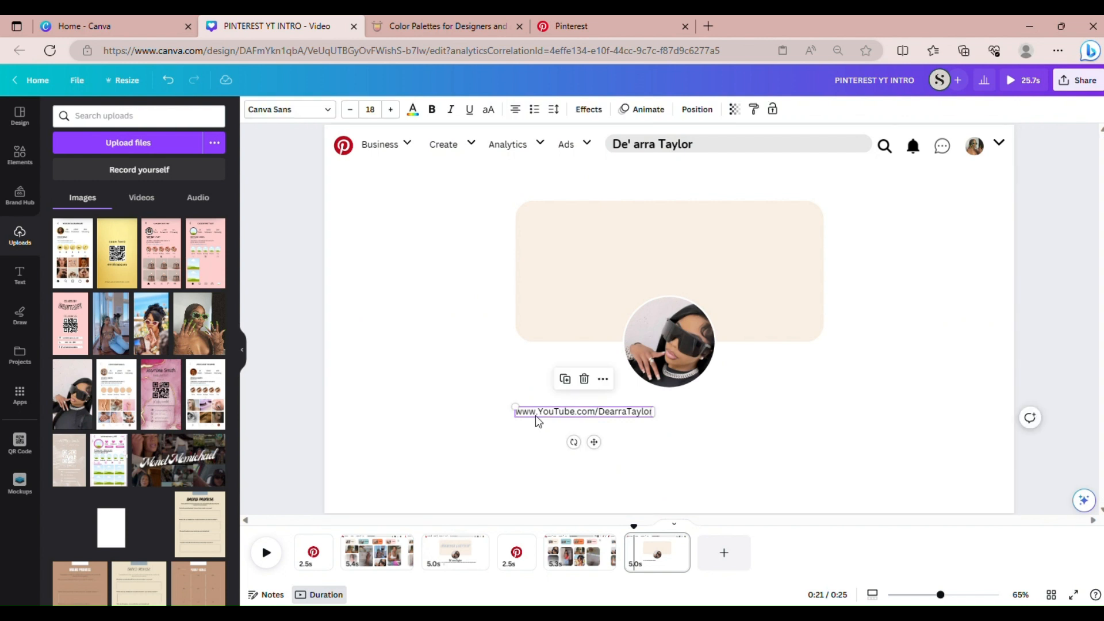
{"action": "left_click", "coordinate": [432, 109]}
{"action": "left_click_drag", "start_coordinate": [565, 408], "coordinate": [537, 420]}
{"action": "left_click", "coordinate": [677, 453]}
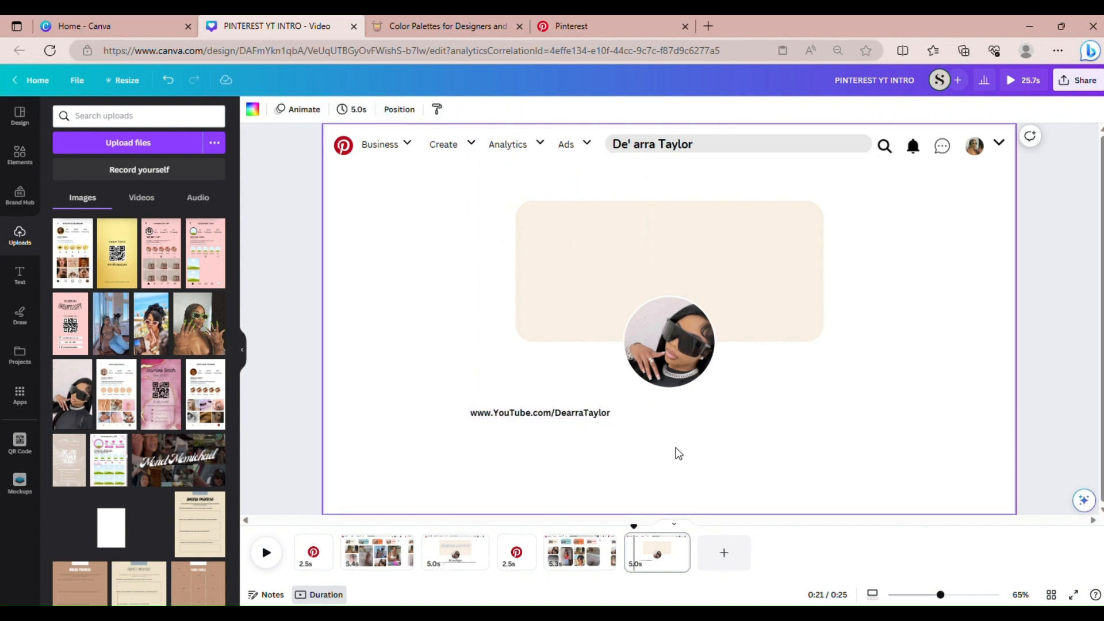
Add a text box reading 'Like, comment, subscribe to never miss aut on the good vibessss' beside the YouTube link
{"action": "key", "text": "t"}
{"action": "left_click_drag", "start_coordinate": [691, 351], "coordinate": [678, 443]}
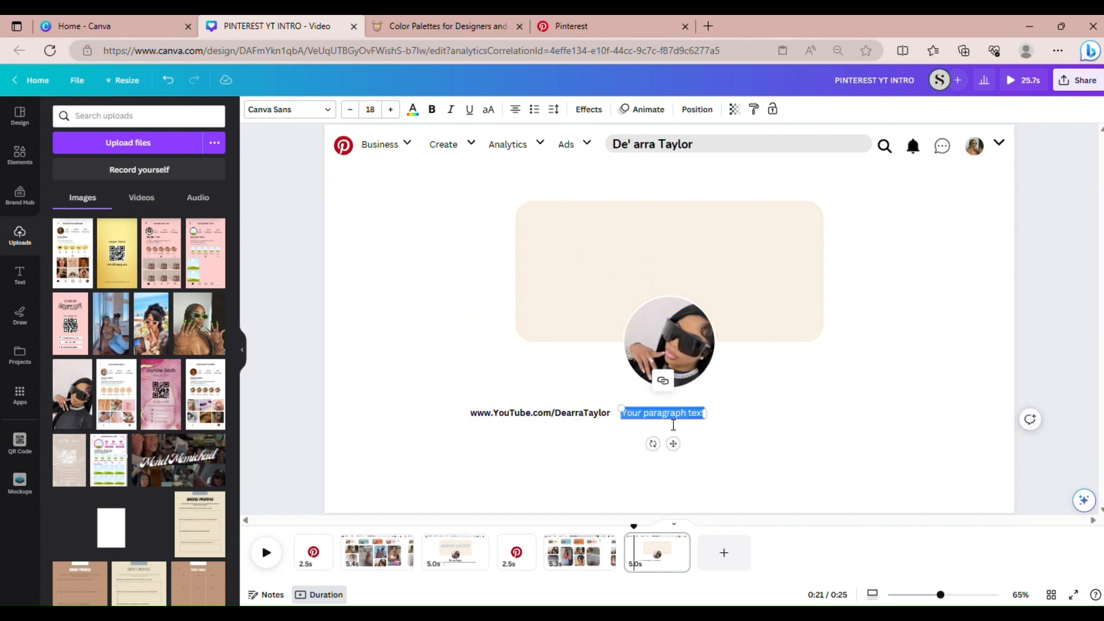
{"action": "type", "text": "Lin"}
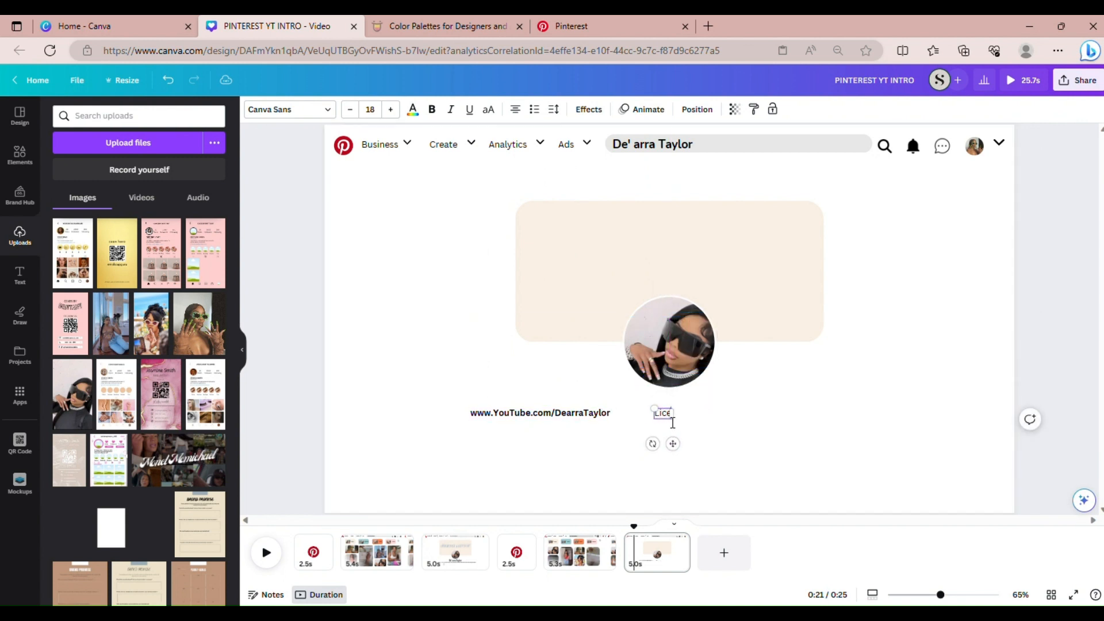
{"action": "key", "text": "BackSpace"}
{"action": "key", "text": "BackSpace"}
{"action": "key", "text": "BackSpace"}
{"action": "key", "text": "BackSpace"}
{"action": "type", "text": "Like, comment, subscribe"}
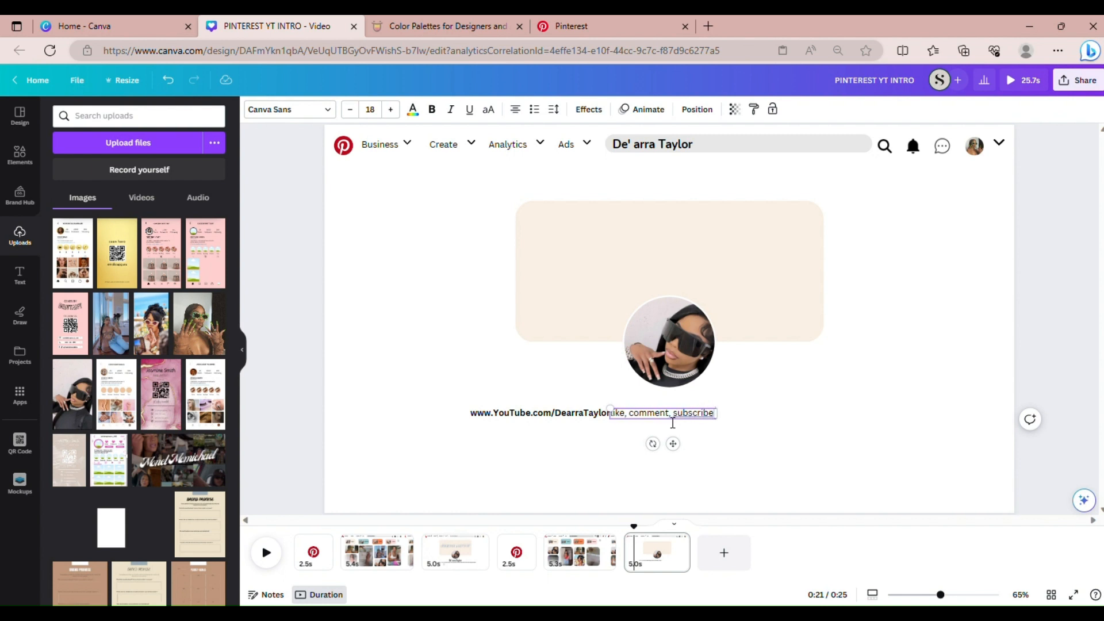
{"action": "type", "text": " to never m"}
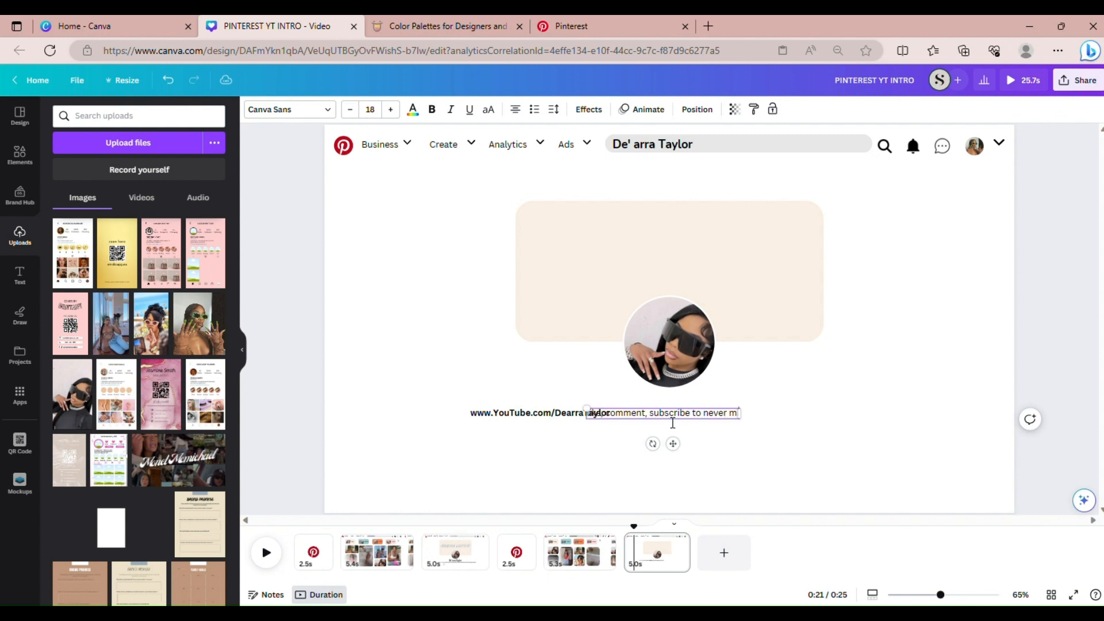
{"action": "type", "text": "iss a"}
{"action": "type", "text": "ut on the g"}
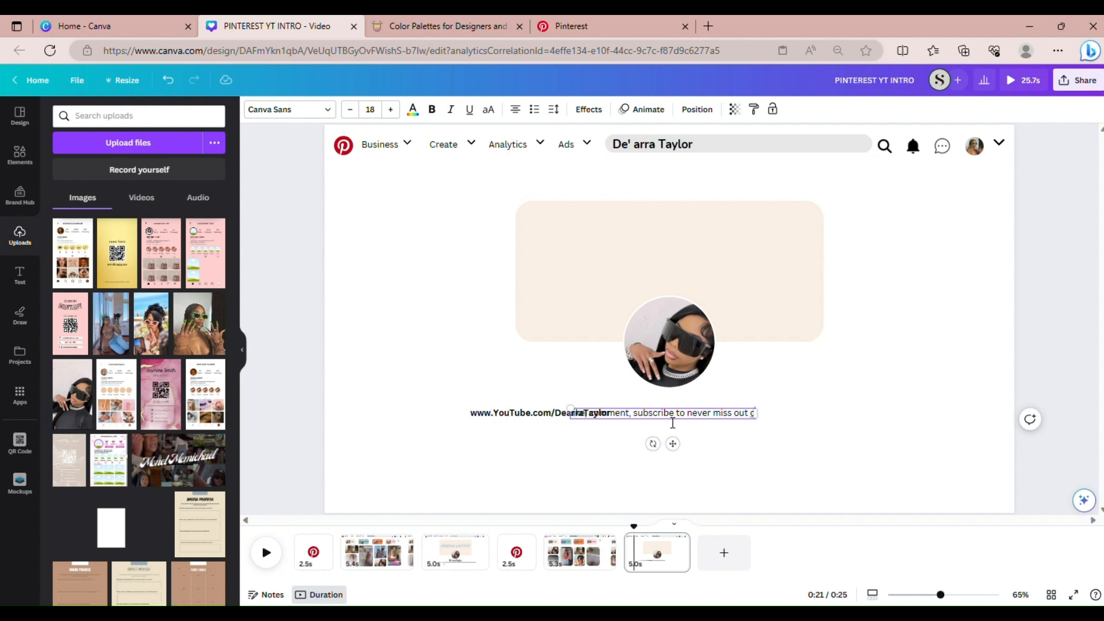
{"action": "type", "text": "ood v"}
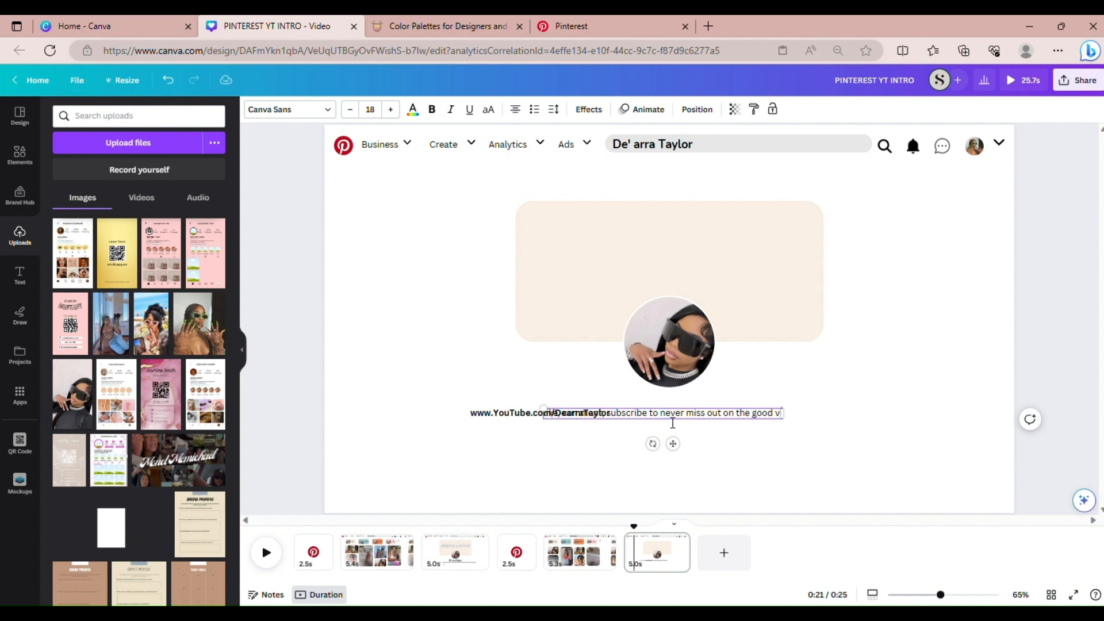
{"action": "type", "text": "ibessss"}
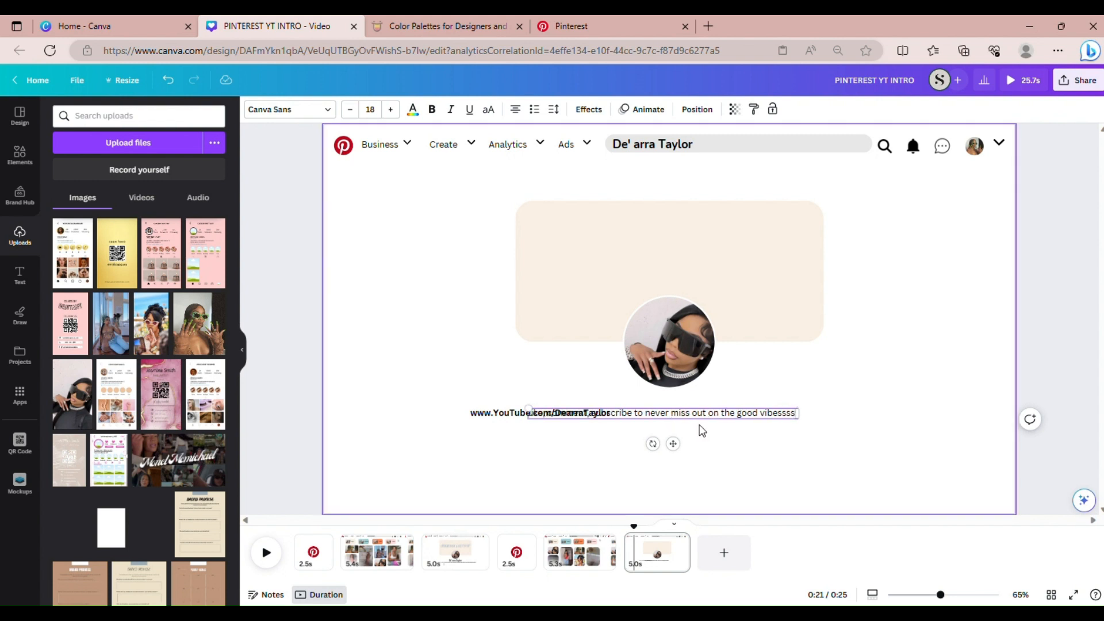
{"action": "left_click_drag", "start_coordinate": [688, 425], "coordinate": [771, 429]}
Enlarge the banner, photo, link and caption together slightly and shift them a little right
{"action": "left_click", "coordinate": [882, 465]}
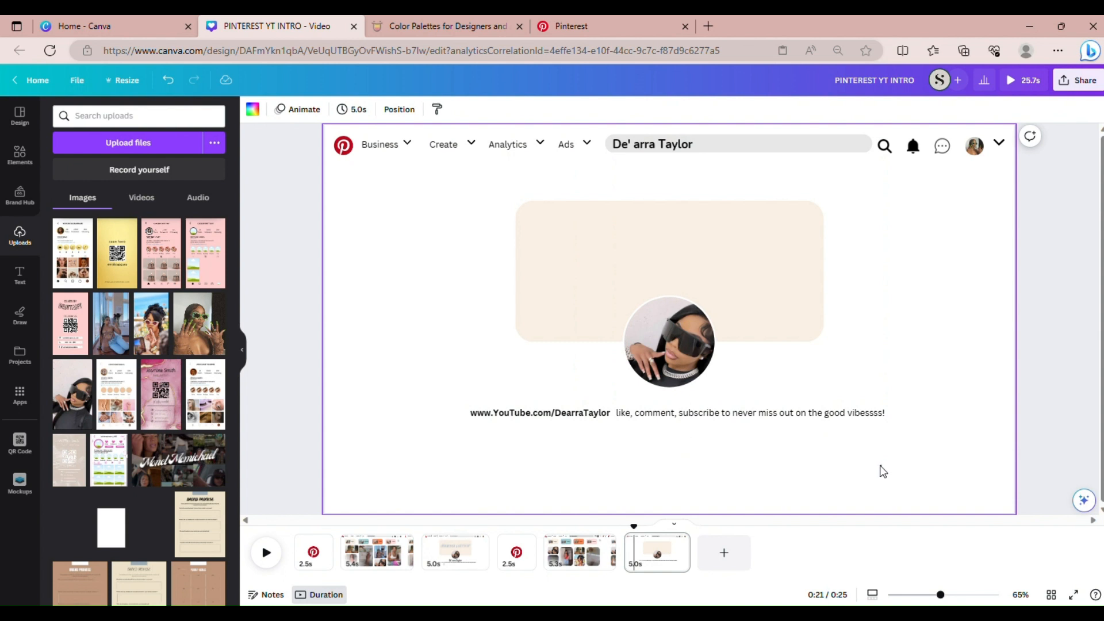
{"action": "left_click_drag", "start_coordinate": [882, 465], "coordinate": [525, 409]}
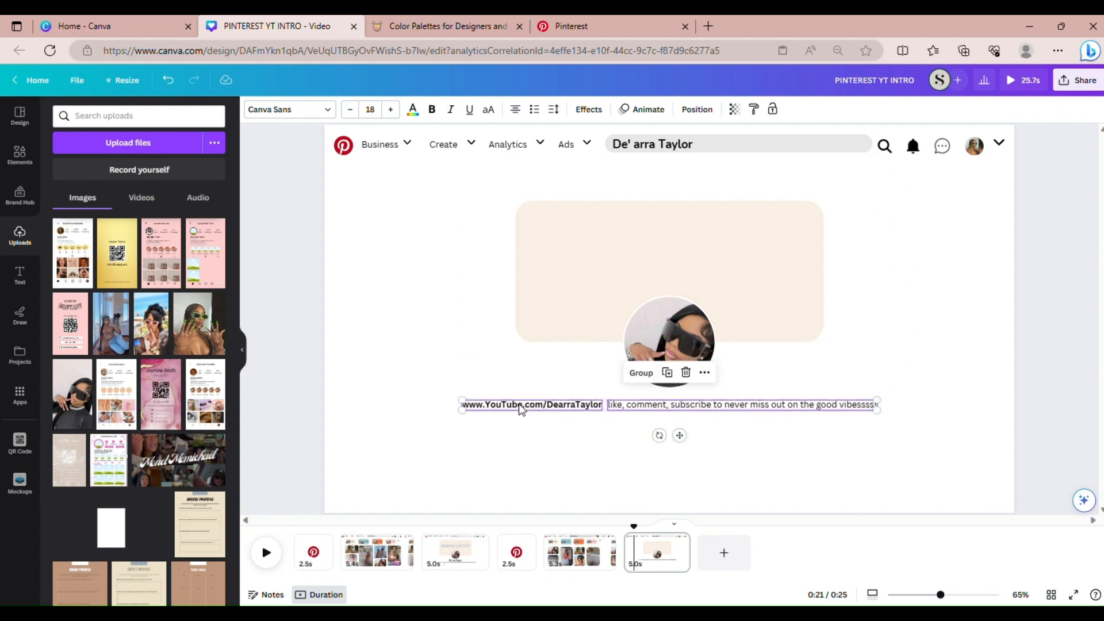
{"action": "left_click", "coordinate": [814, 500]}
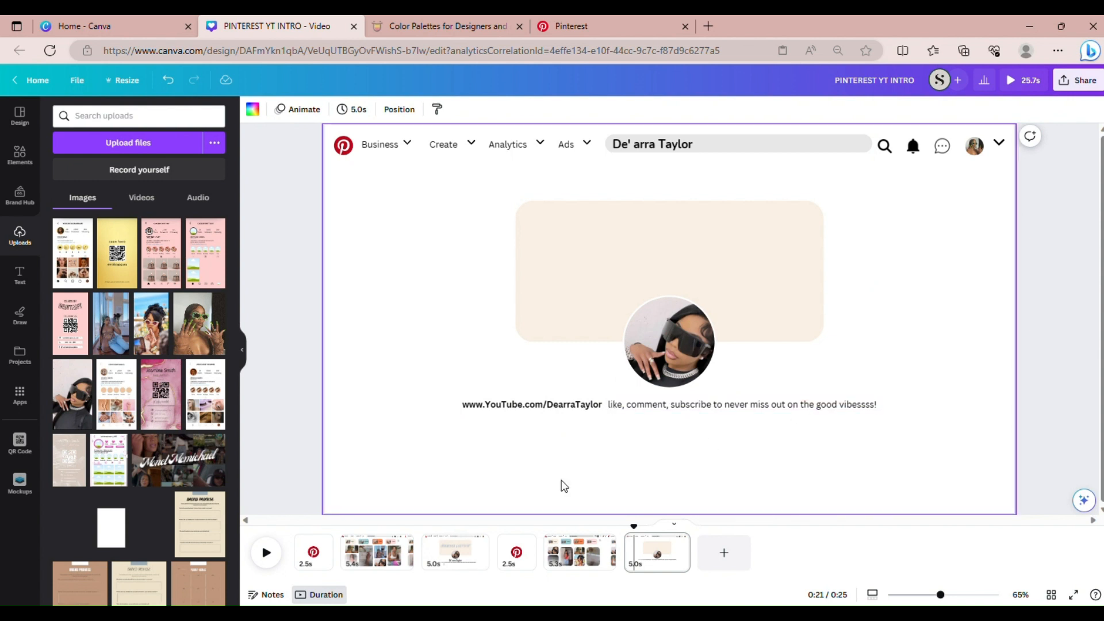
{"action": "left_click_drag", "start_coordinate": [866, 467], "coordinate": [440, 222]}
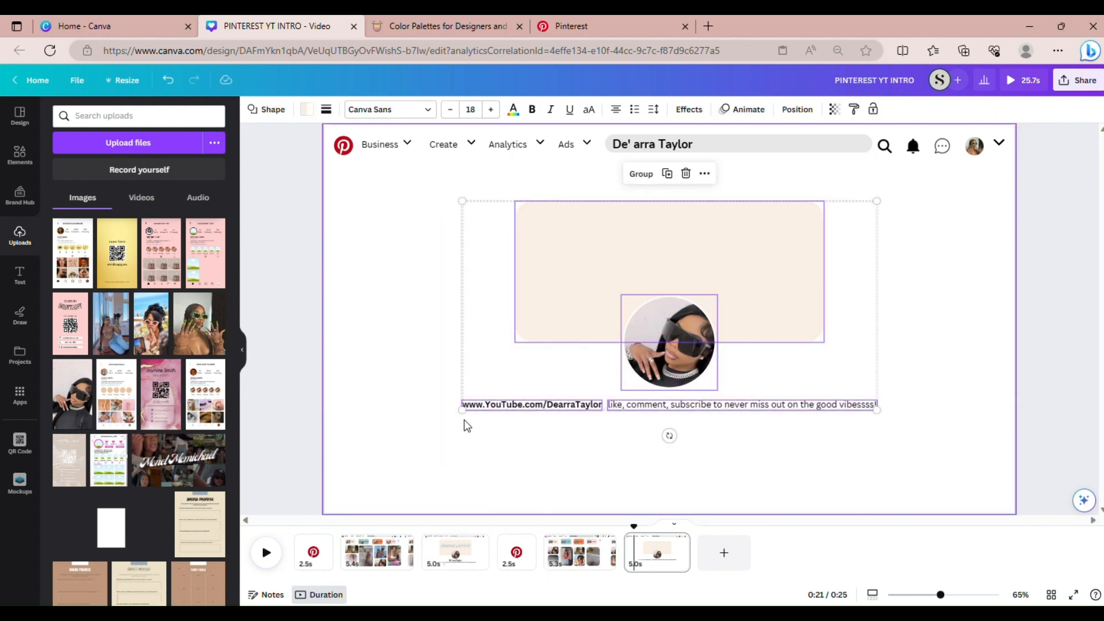
{"action": "left_click_drag", "start_coordinate": [466, 419], "coordinate": [431, 435]}
{"action": "left_click_drag", "start_coordinate": [508, 362], "coordinate": [529, 360]}
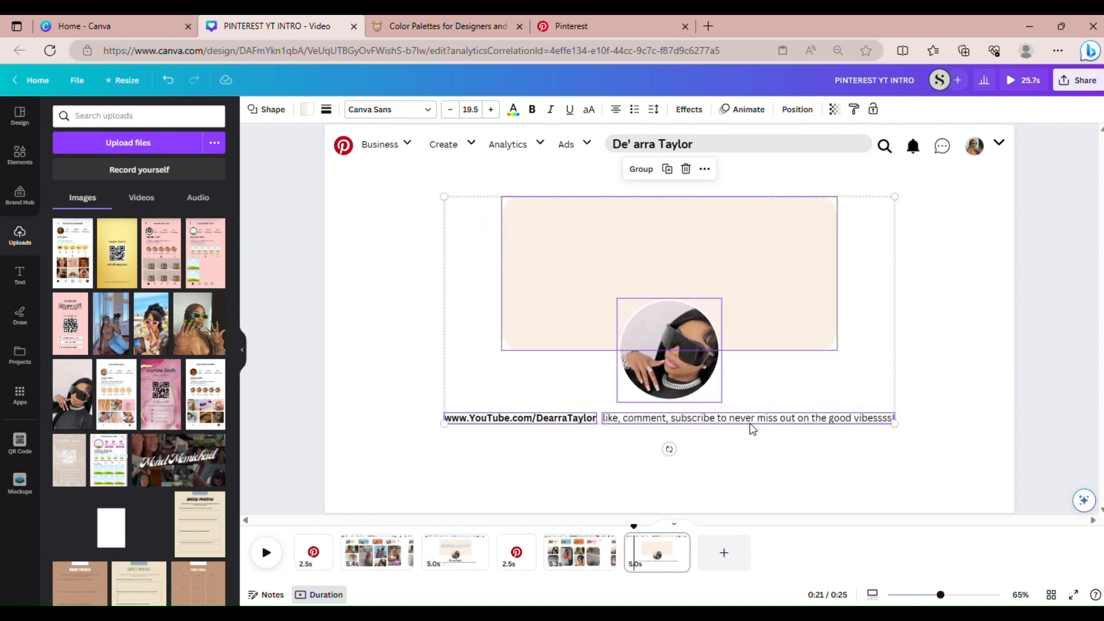
{"action": "left_click", "coordinate": [913, 446]}
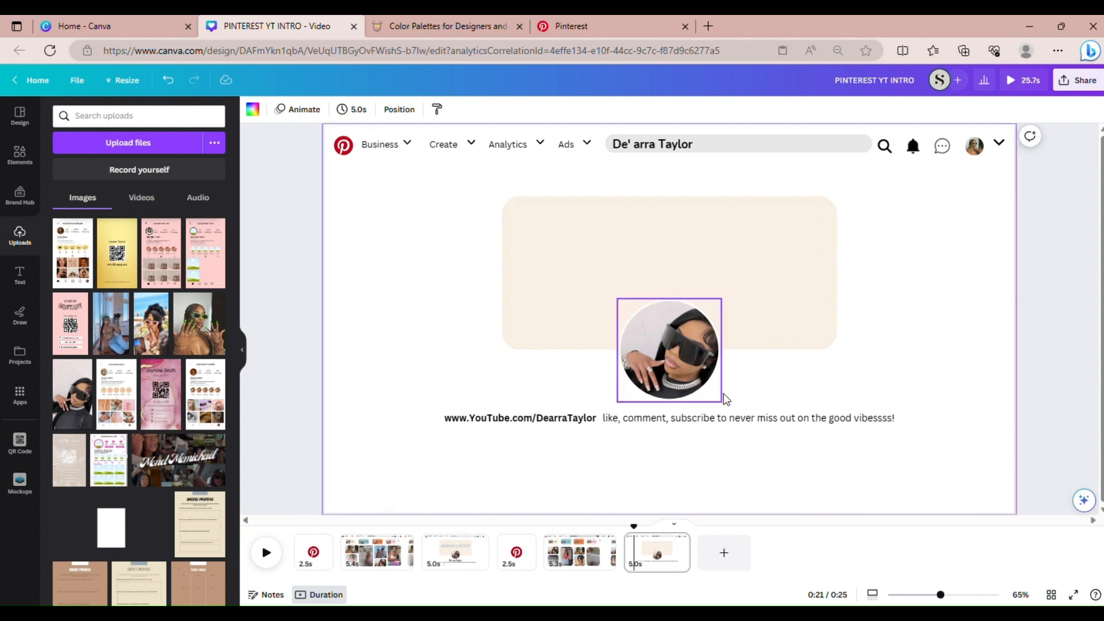
Compare the layout with page 3, then return to the last page
{"action": "left_click", "coordinate": [679, 417]}
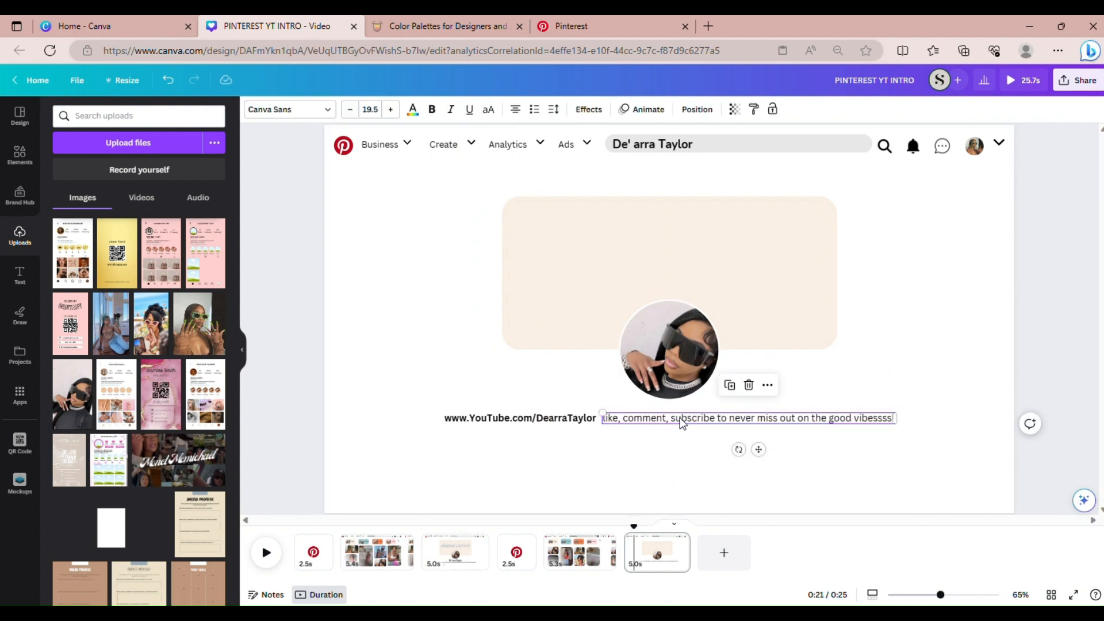
{"action": "left_click", "coordinate": [962, 361]}
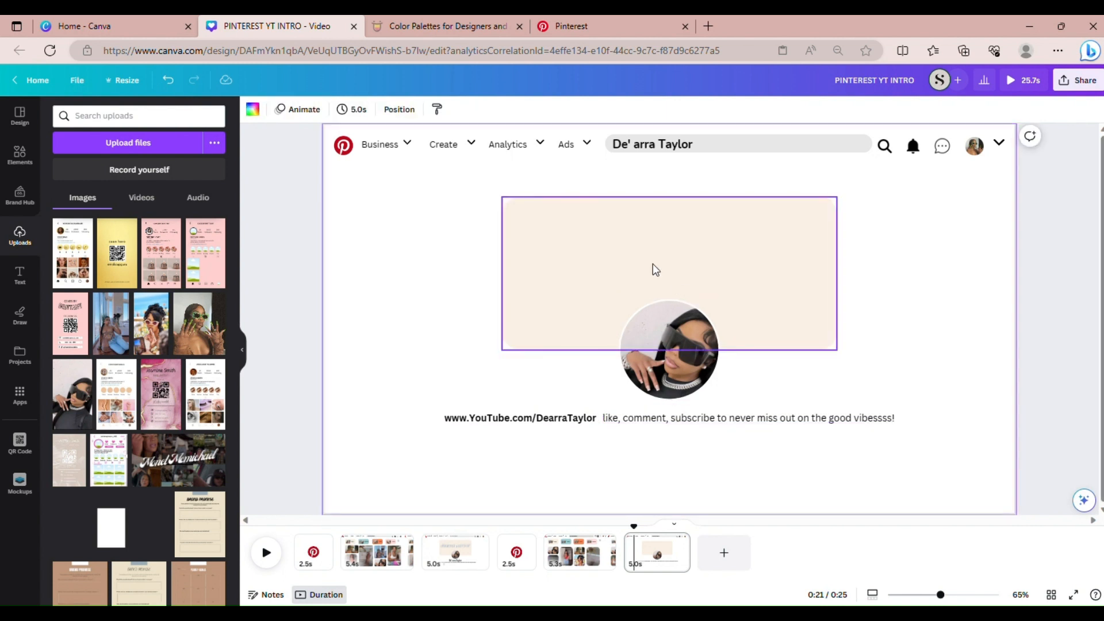
{"action": "left_click", "coordinate": [458, 569]}
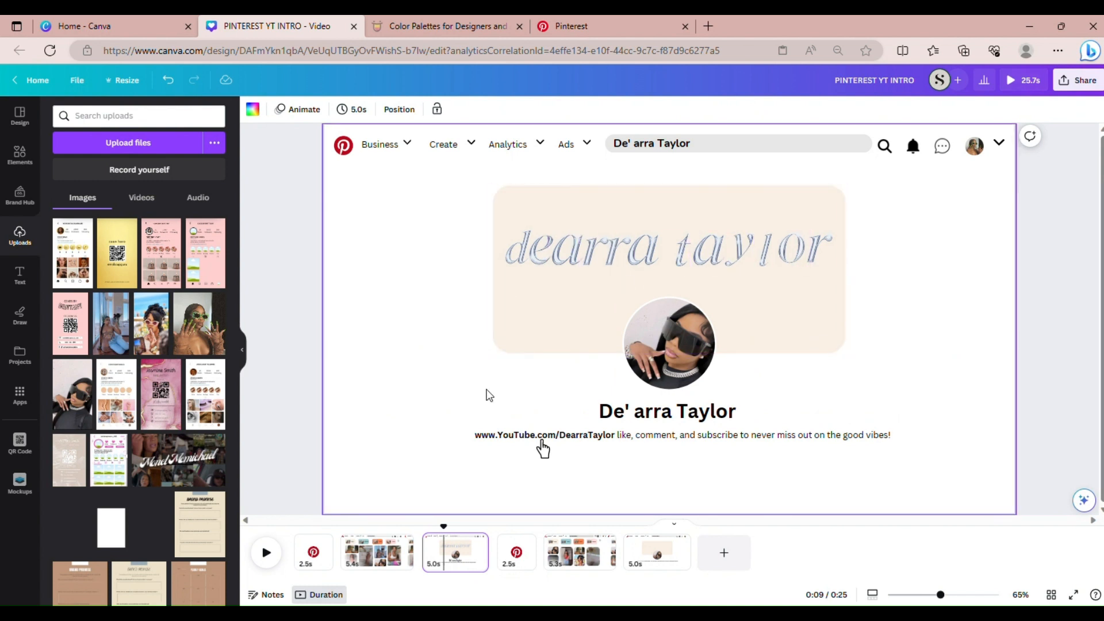
{"action": "left_click", "coordinate": [638, 562]}
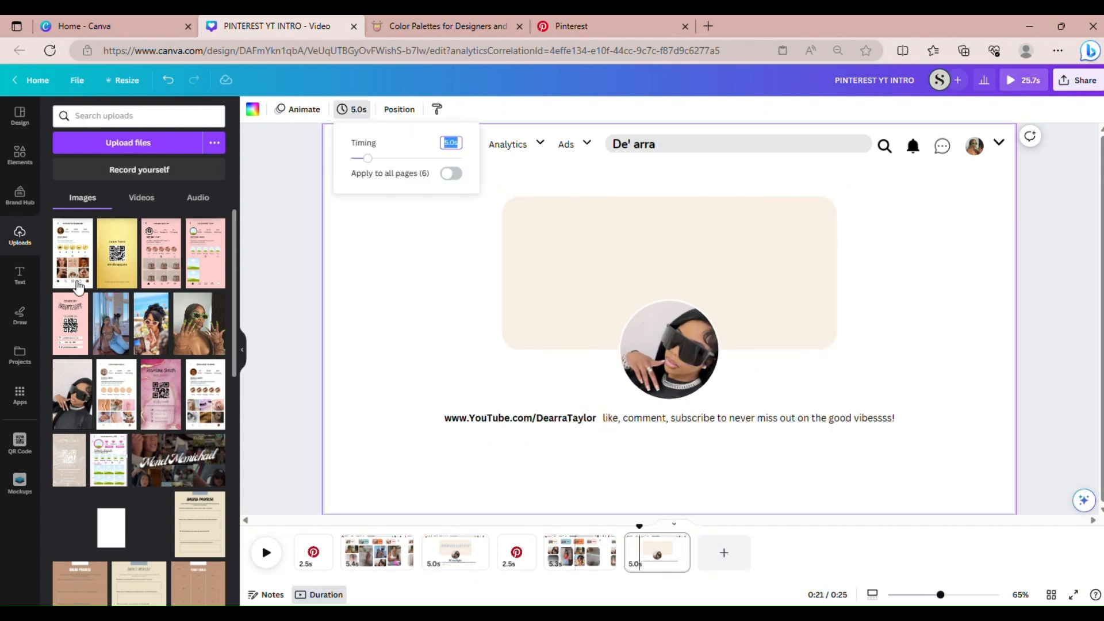
{"action": "left_click", "coordinate": [278, 247]}
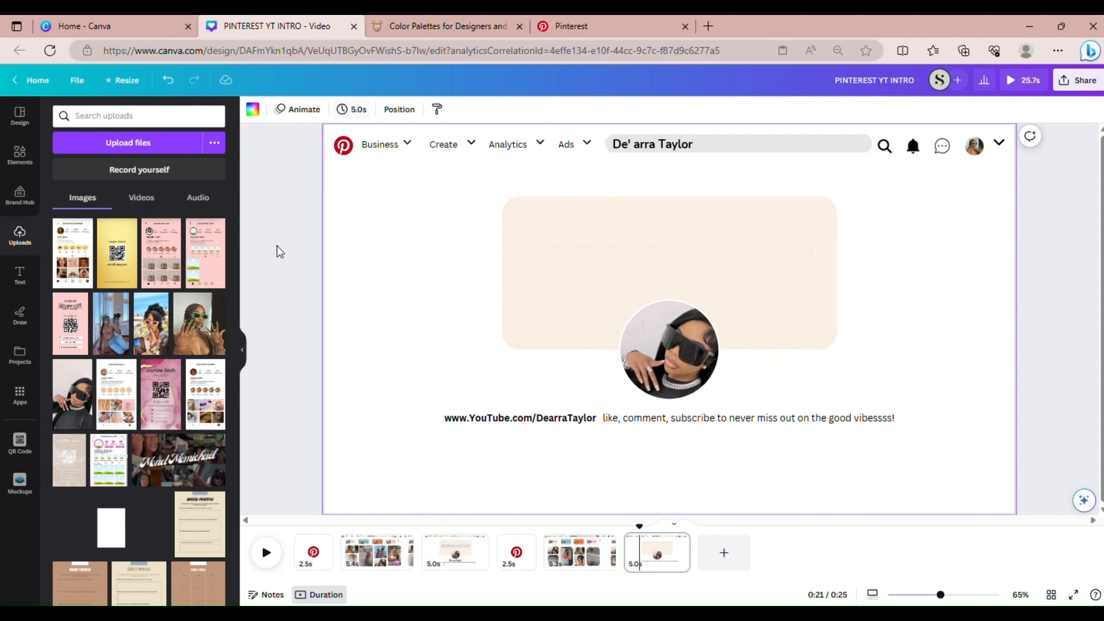
Search elements for 'silver letters' and browse all the matching graphics
{"action": "left_click", "coordinate": [19, 156]}
{"action": "left_click", "coordinate": [199, 115]}
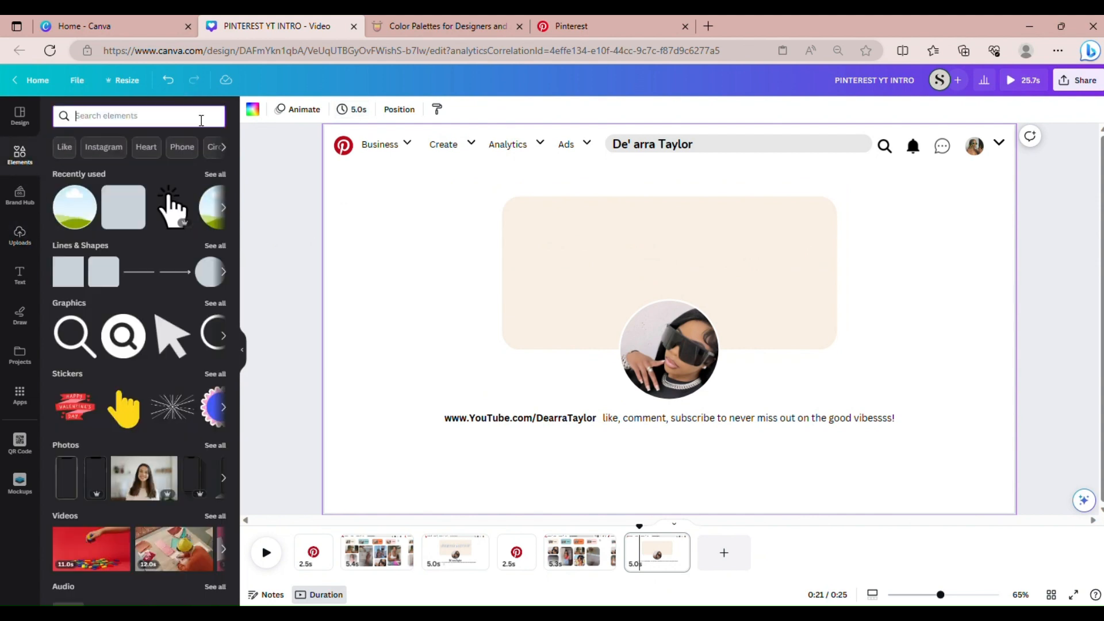
{"action": "type", "text": "sil"}
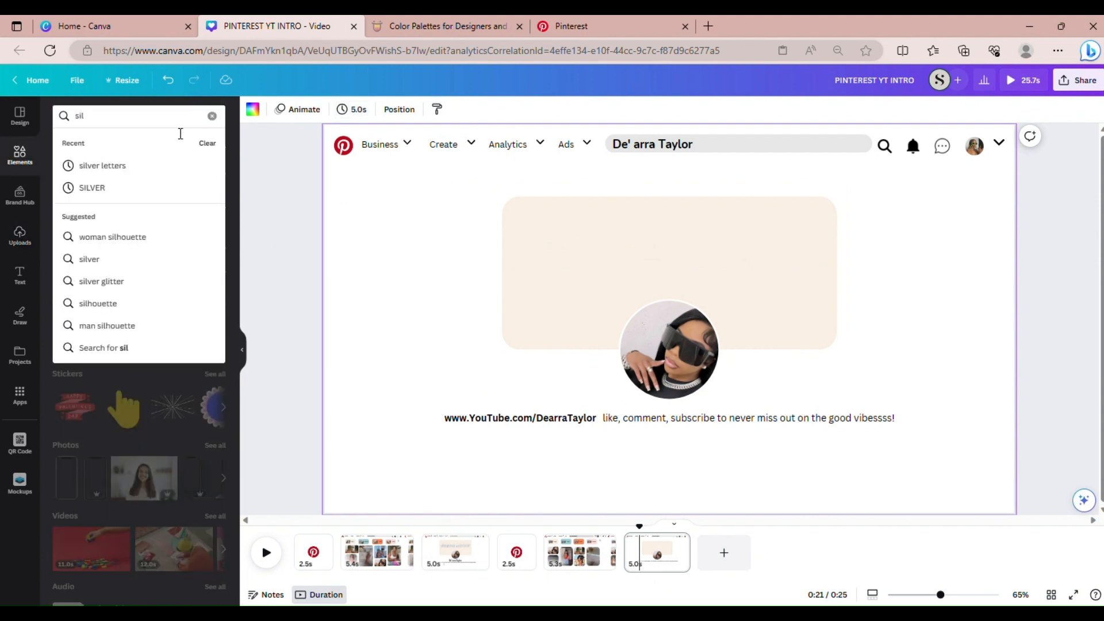
{"action": "left_click", "coordinate": [123, 166]}
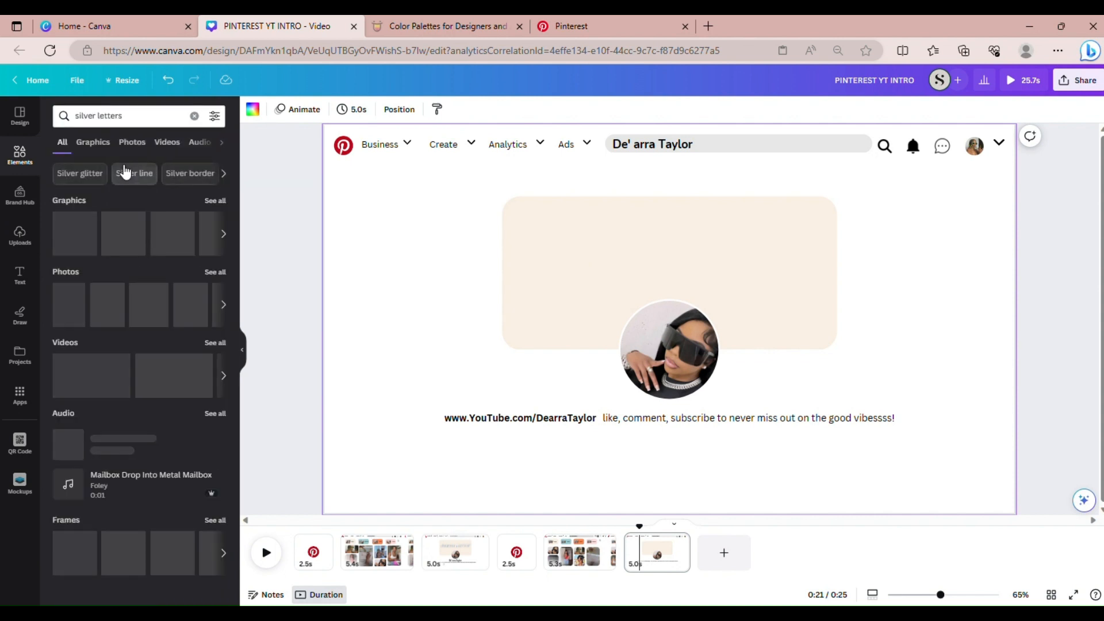
{"action": "left_click", "coordinate": [216, 200]}
{"action": "scroll", "coordinate": [221, 336], "scroll_direction": "down", "scroll_amount": 3}
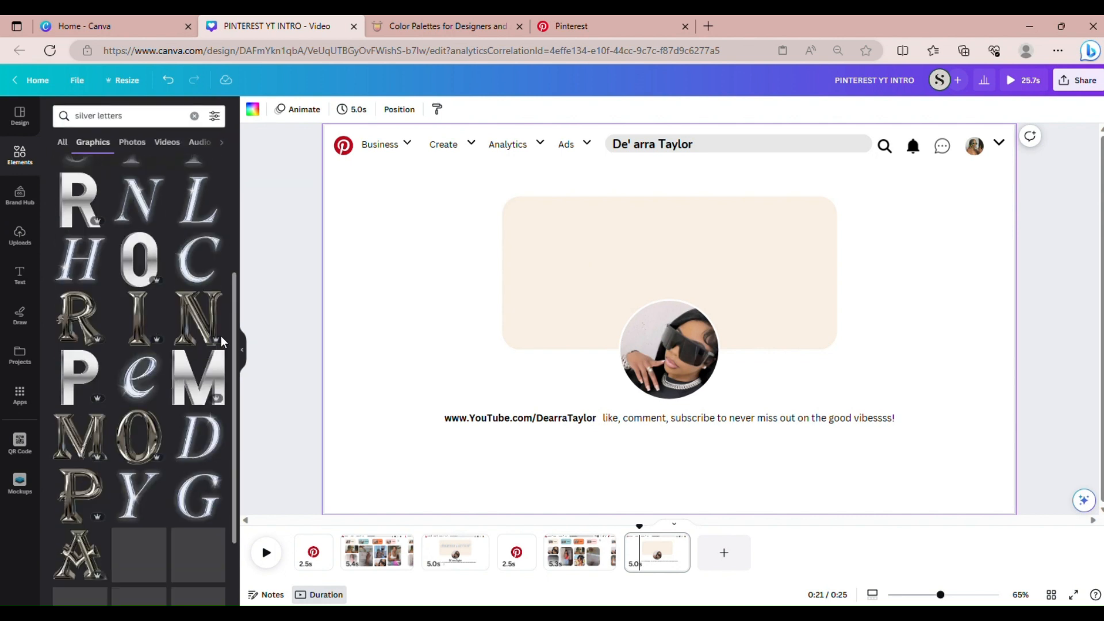
{"action": "scroll", "coordinate": [222, 341], "scroll_direction": "down", "scroll_amount": 10}
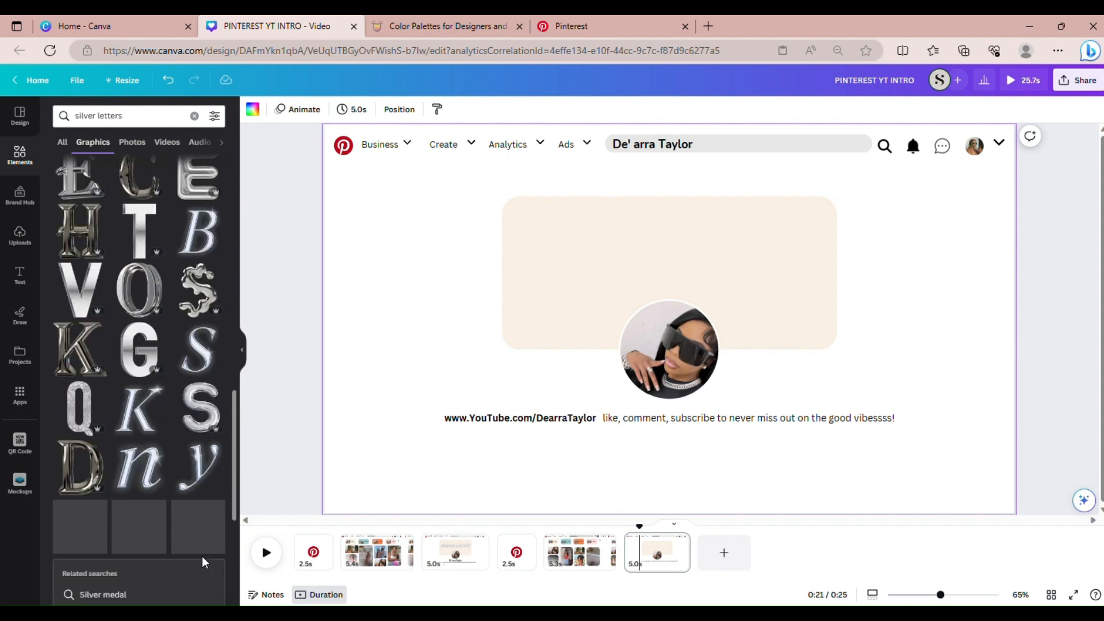
{"action": "scroll", "coordinate": [202, 557], "scroll_direction": "down", "scroll_amount": 3}
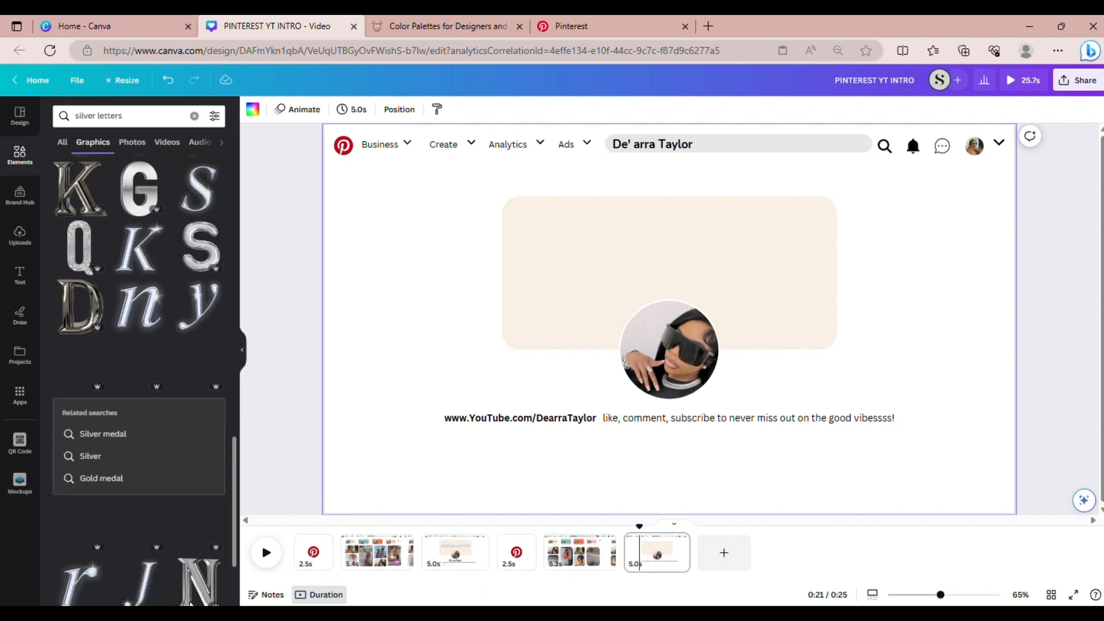
{"action": "left_click_drag", "start_coordinate": [234, 516], "coordinate": [256, 221]}
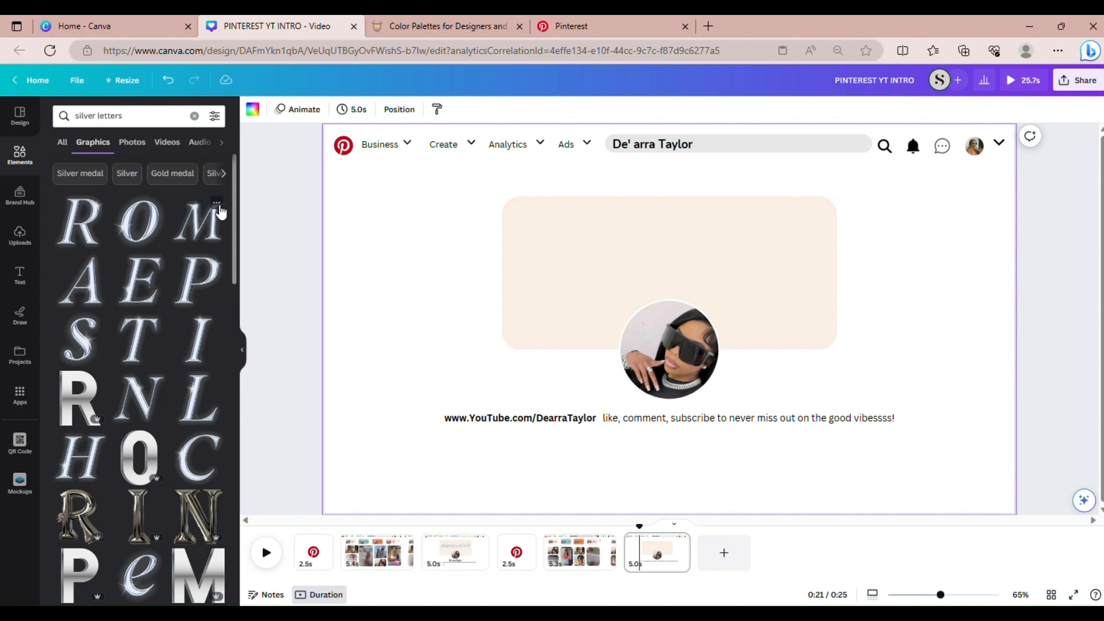
Show every graphic in the chrome letter M sticker's collection
{"action": "left_click", "coordinate": [216, 203]}
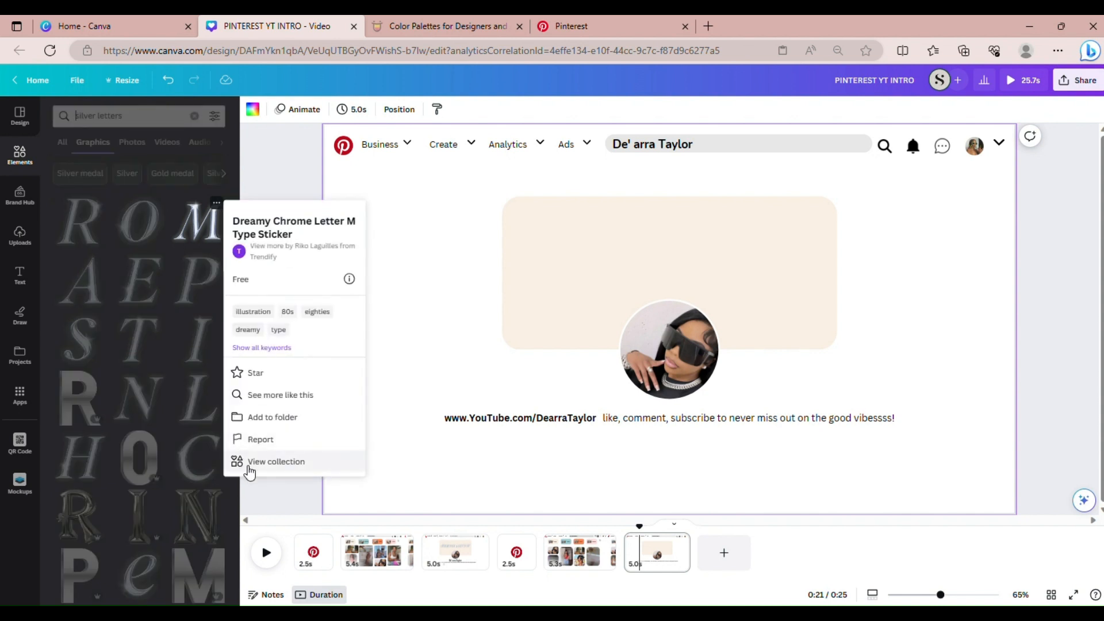
{"action": "left_click", "coordinate": [249, 462]}
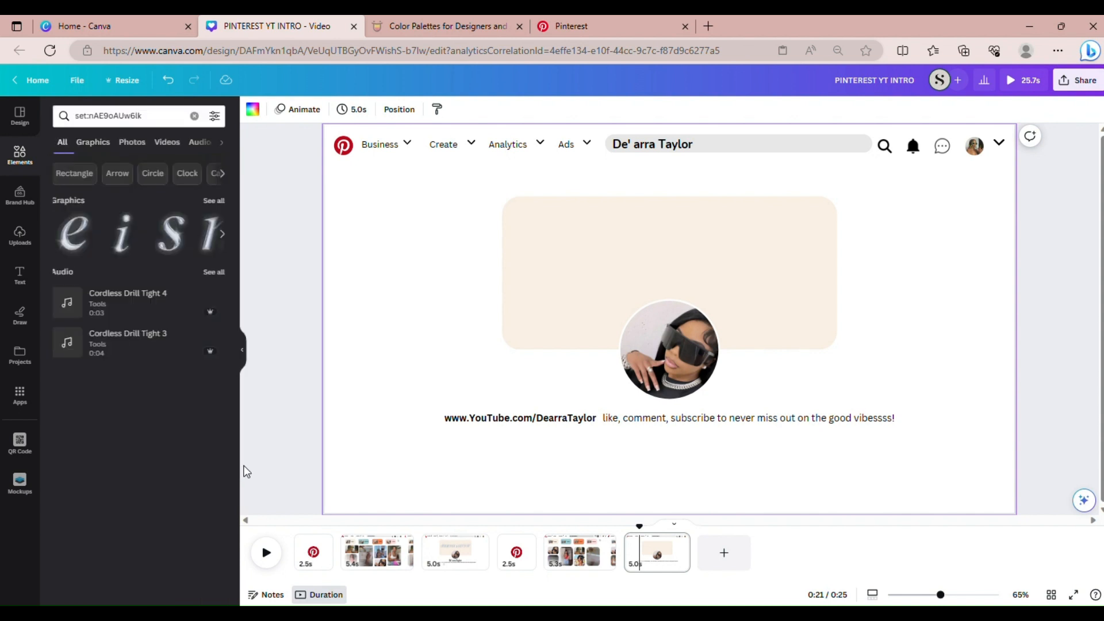
{"action": "left_click", "coordinate": [216, 201]}
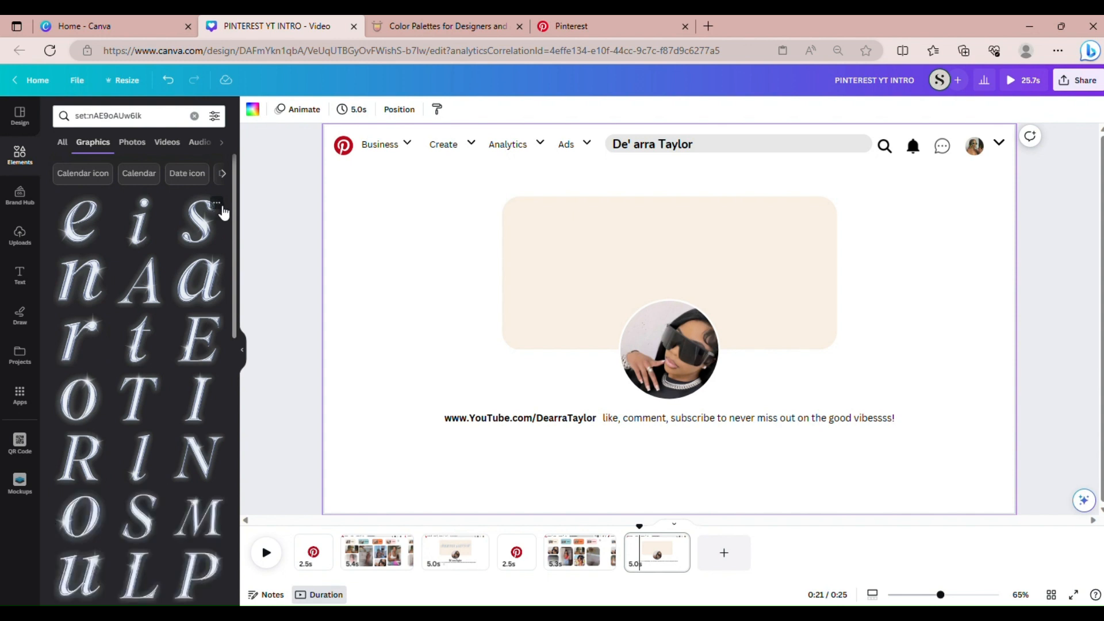
{"action": "mouse_move", "coordinate": [233, 230]}
{"action": "left_mouse_down"}
{"action": "mouse_move", "coordinate": [221, 298]}
{"action": "mouse_move", "coordinate": [239, 233]}
{"action": "left_mouse_up"}
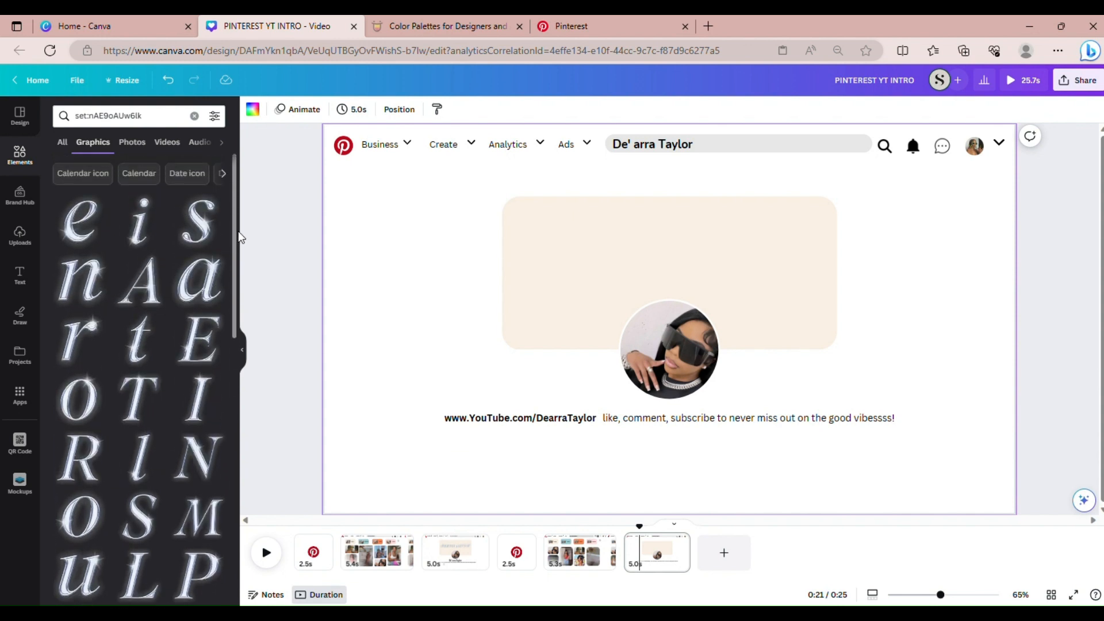
Add the chrome letter e to the page and browse matching chrome graphics
{"action": "left_click", "coordinate": [78, 241]}
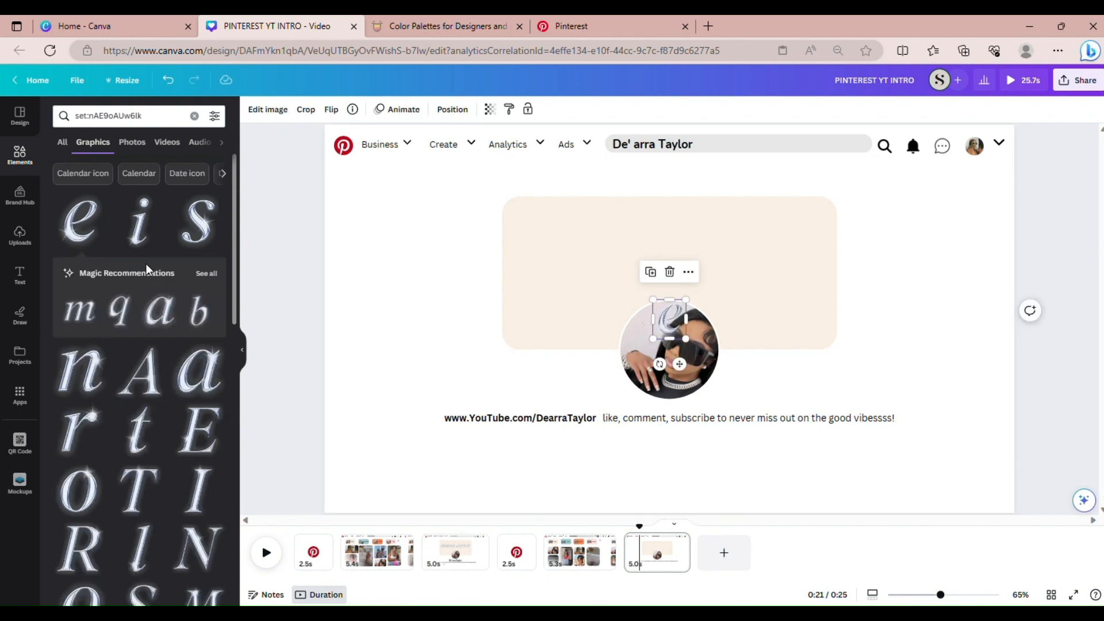
{"action": "left_click", "coordinate": [206, 273]}
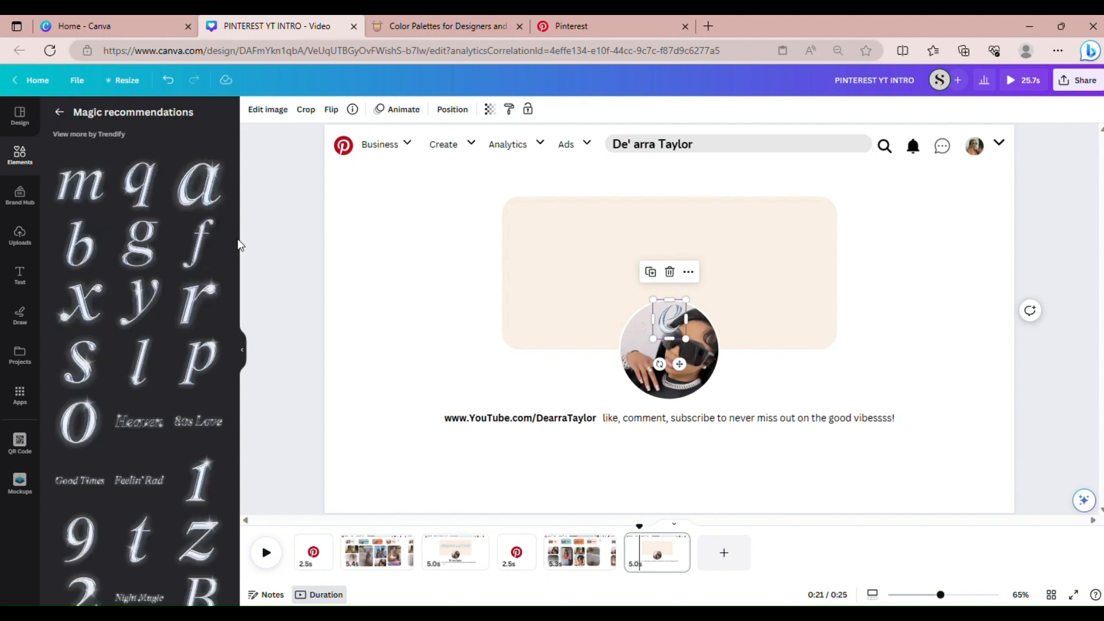
{"action": "left_click_drag", "start_coordinate": [231, 248], "coordinate": [289, 231]}
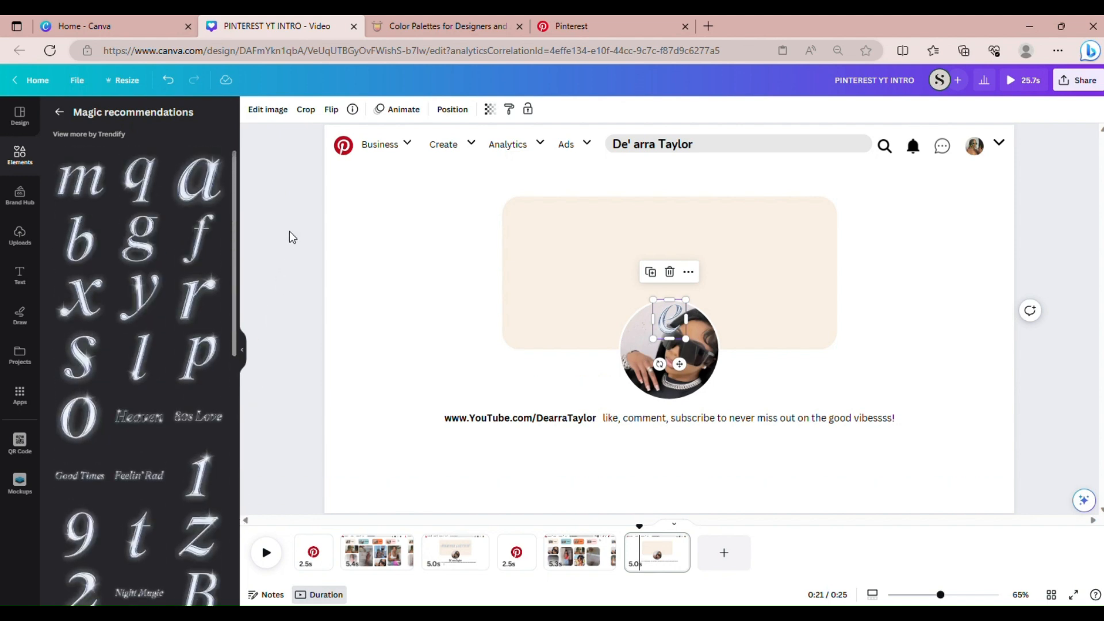
Search the letter set for 'd', then 'r', swapping the letter on the photo each time
{"action": "left_click", "coordinate": [61, 112]}
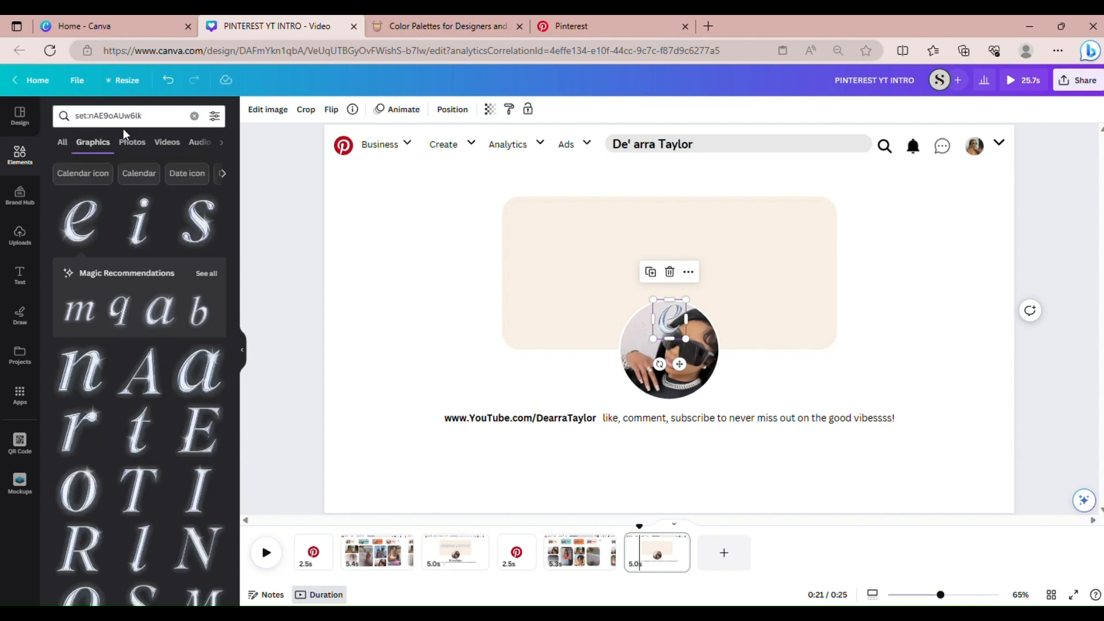
{"action": "left_click", "coordinate": [147, 117]}
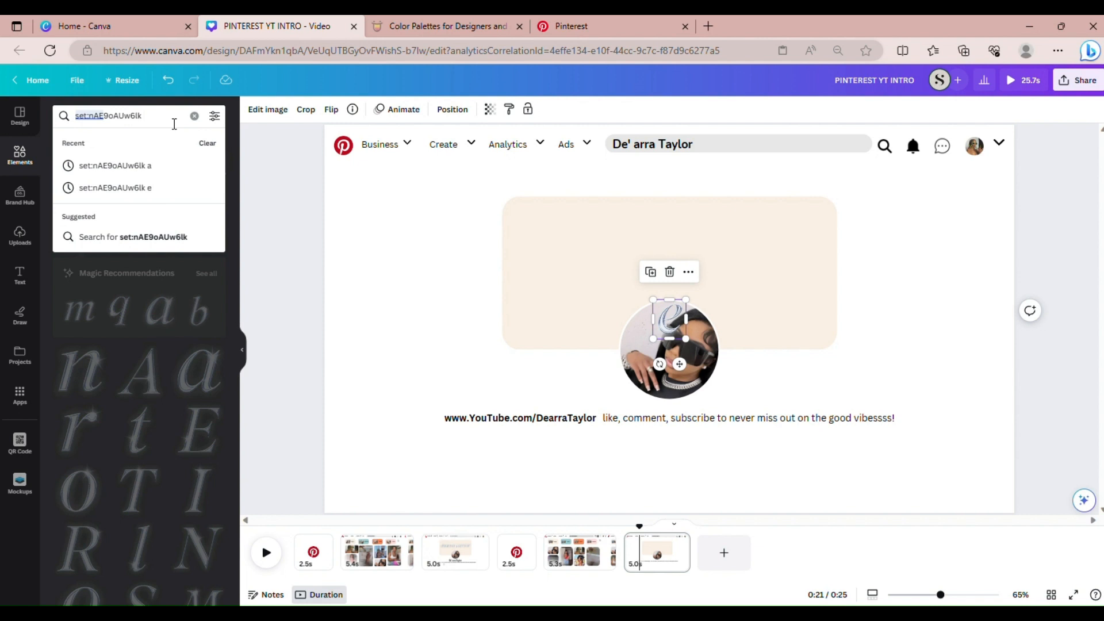
{"action": "type", "text": "d"}
{"action": "key", "text": "Return"}
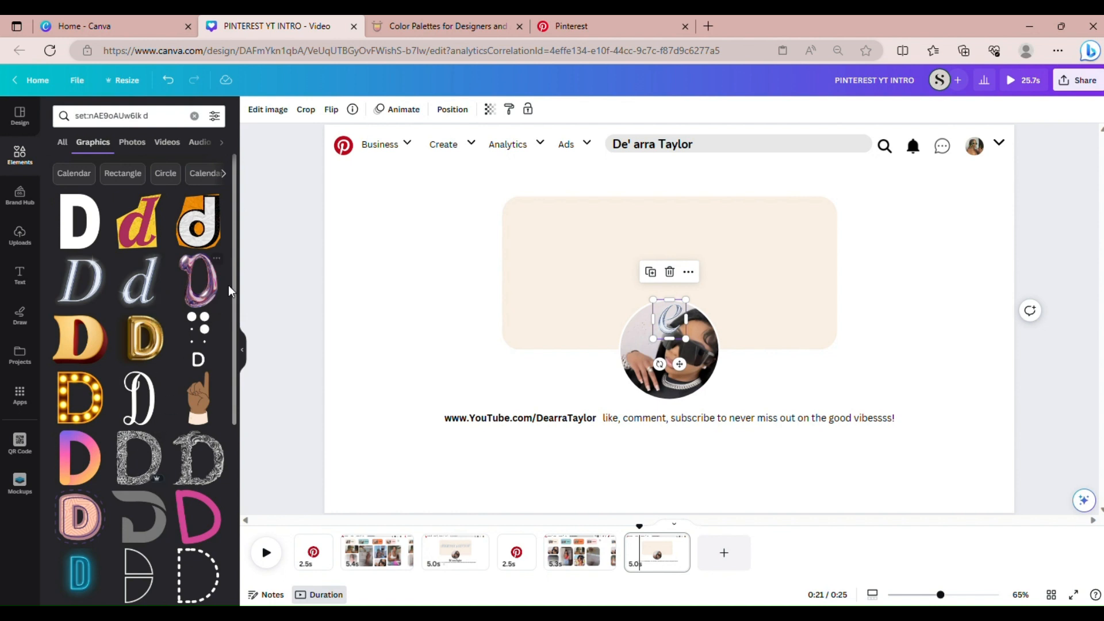
{"action": "left_click", "coordinate": [149, 276]}
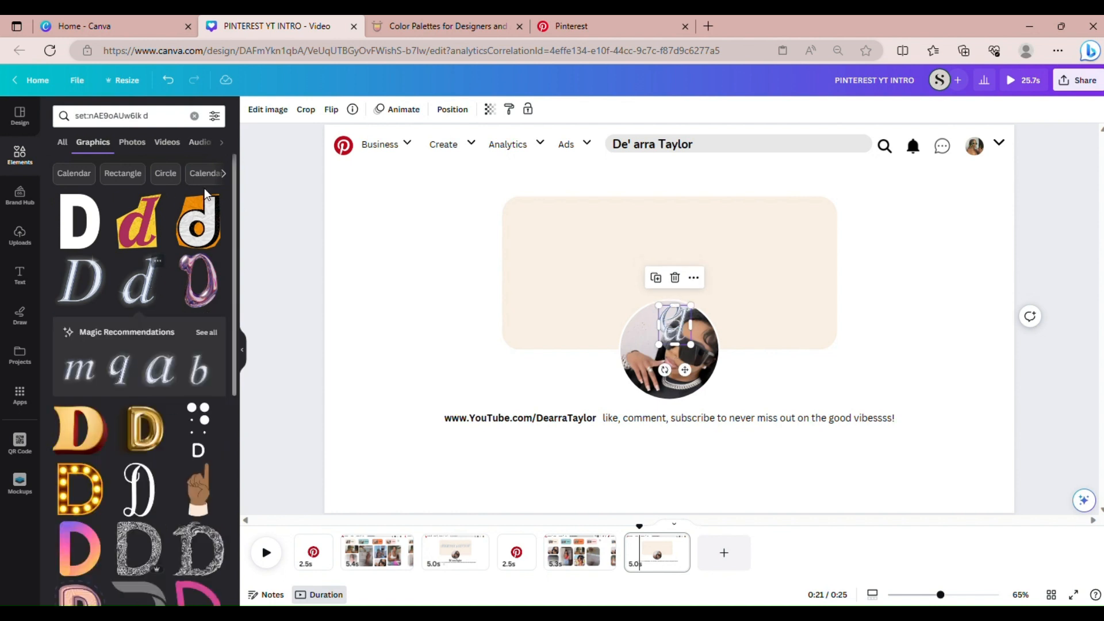
{"action": "left_click", "coordinate": [188, 116]}
{"action": "key", "text": "BackSpace"}
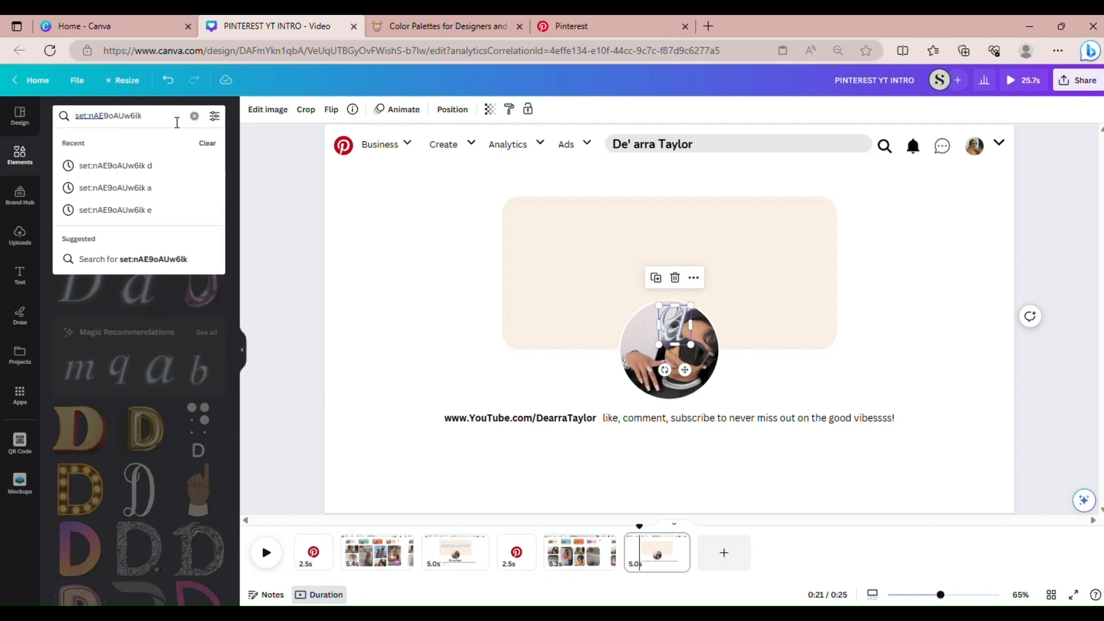
{"action": "type", "text": "r"}
{"action": "key", "text": "Return"}
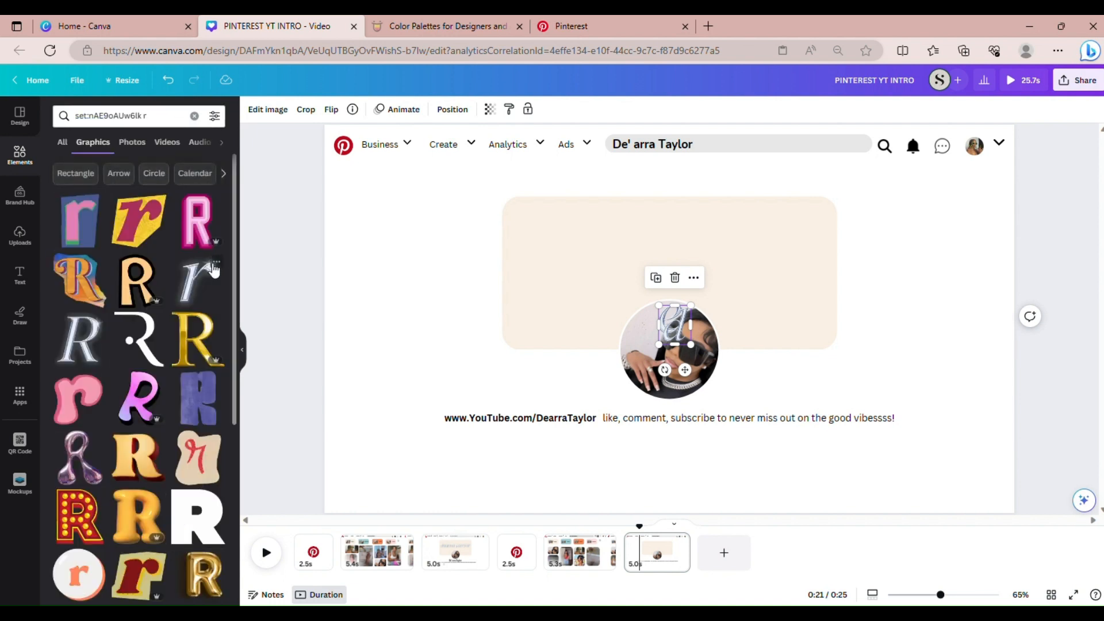
{"action": "left_click", "coordinate": [210, 279]}
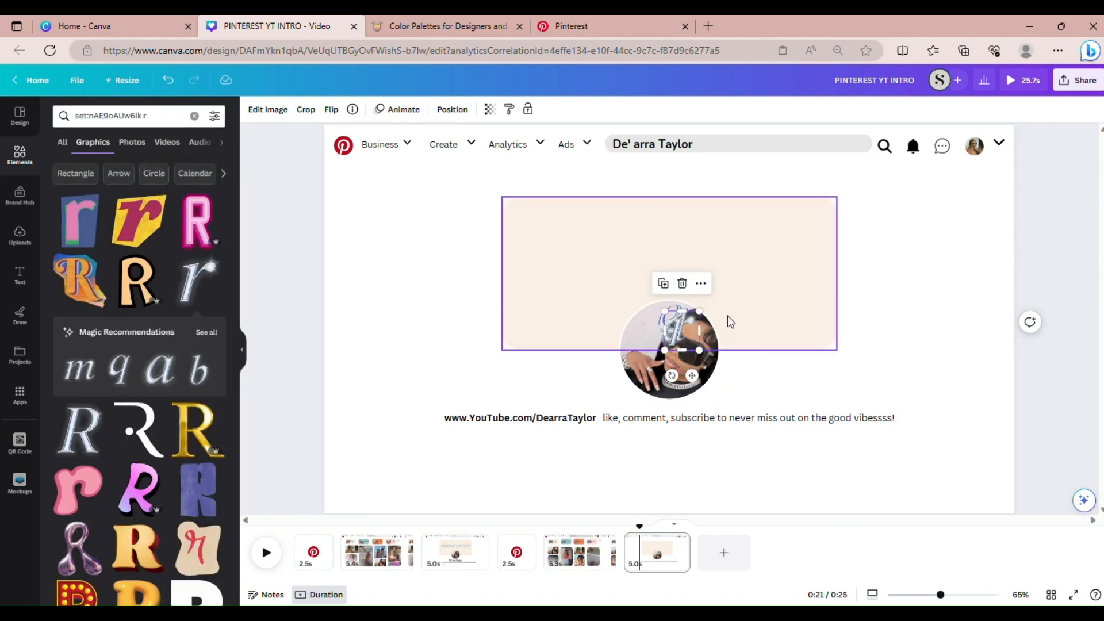
Delete the r, a and e letter graphics from over the profile photo
{"action": "left_click_drag", "start_coordinate": [675, 335], "coordinate": [598, 270]}
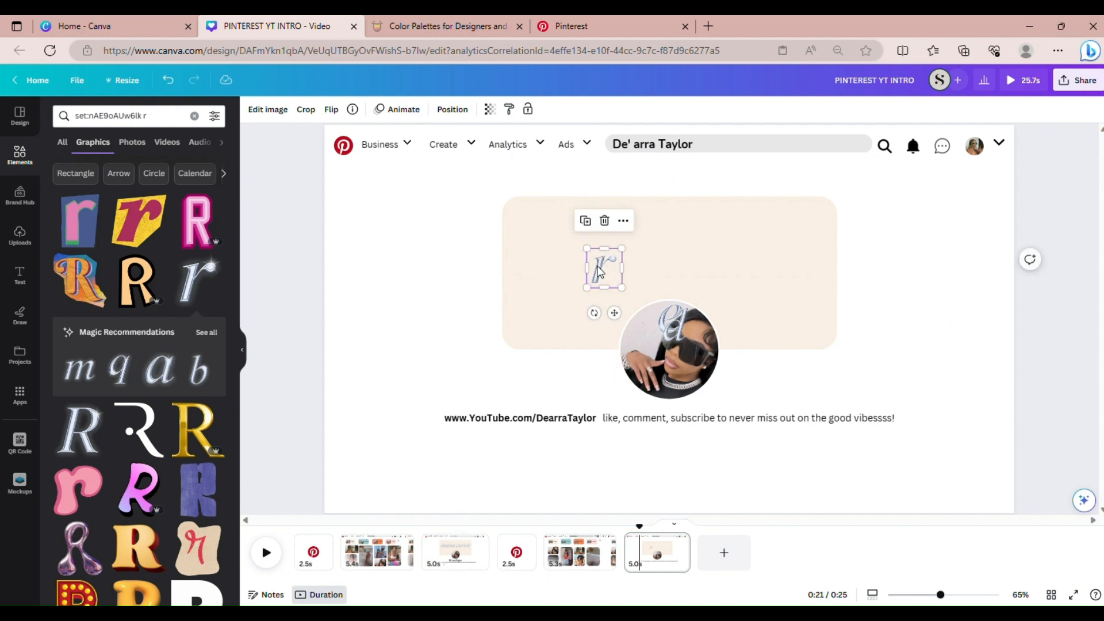
{"action": "key", "text": "Delete"}
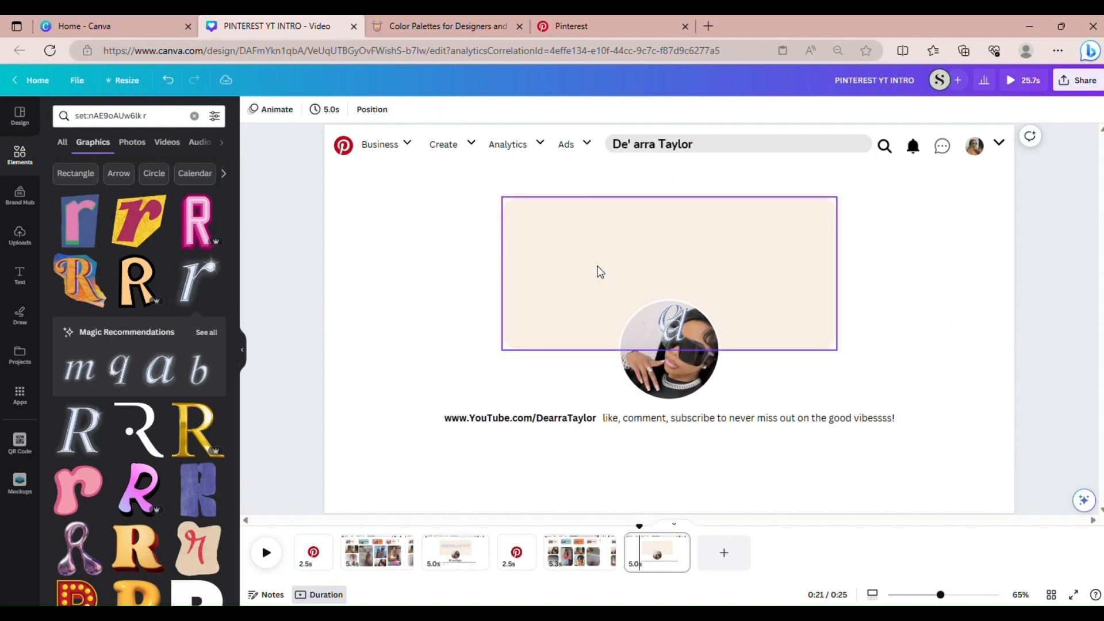
{"action": "left_click", "coordinate": [665, 323]}
{"action": "key", "text": "Delete"}
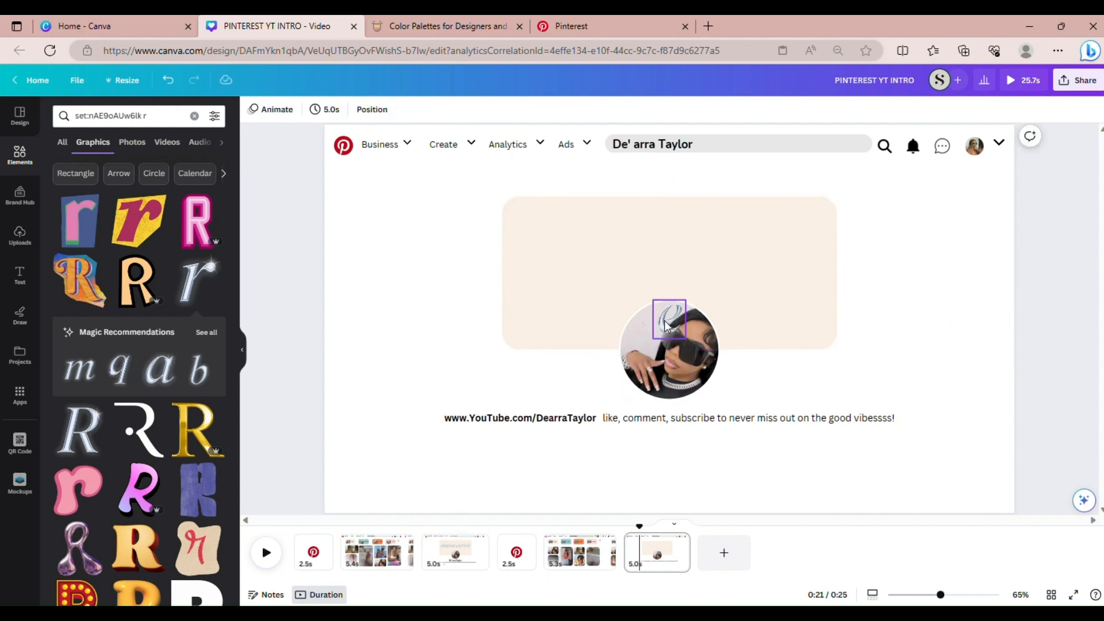
{"action": "left_click", "coordinate": [664, 321]}
{"action": "key", "text": "Delete"}
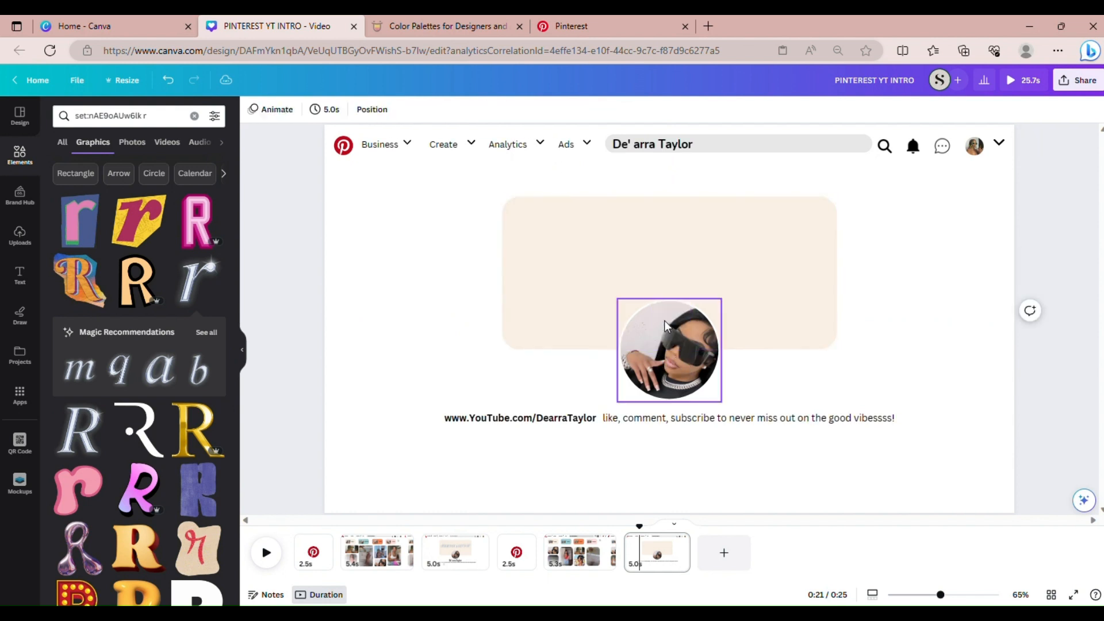
Copy the dearra taylor chrome letters from page 3 and paste them onto the last page's banner
{"action": "left_click", "coordinate": [473, 552]}
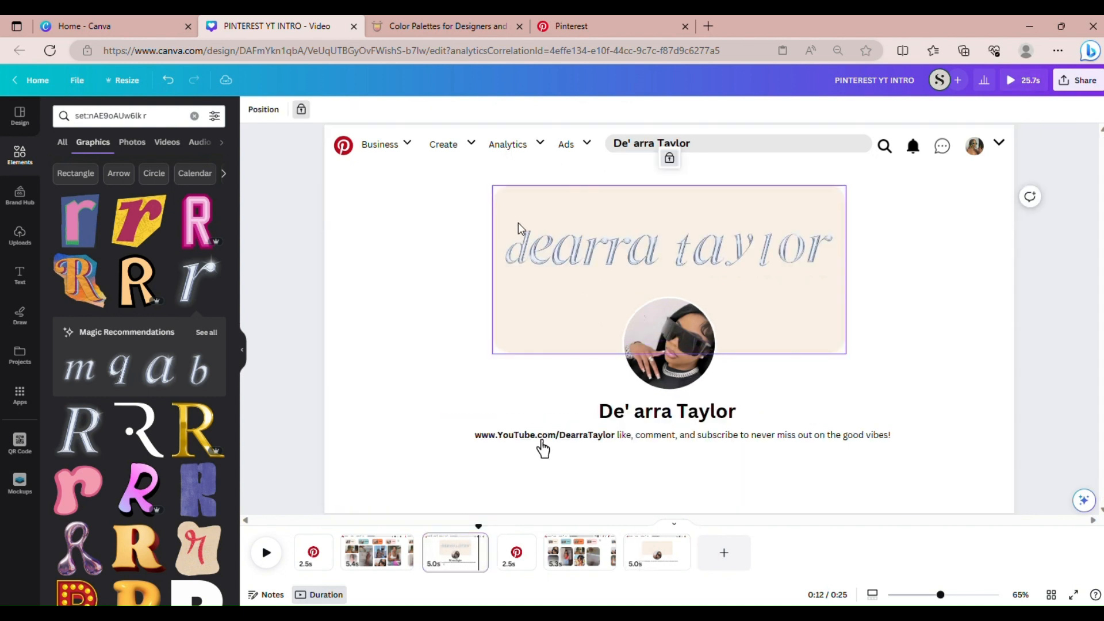
{"action": "left_click_drag", "start_coordinate": [517, 229], "coordinate": [818, 269]}
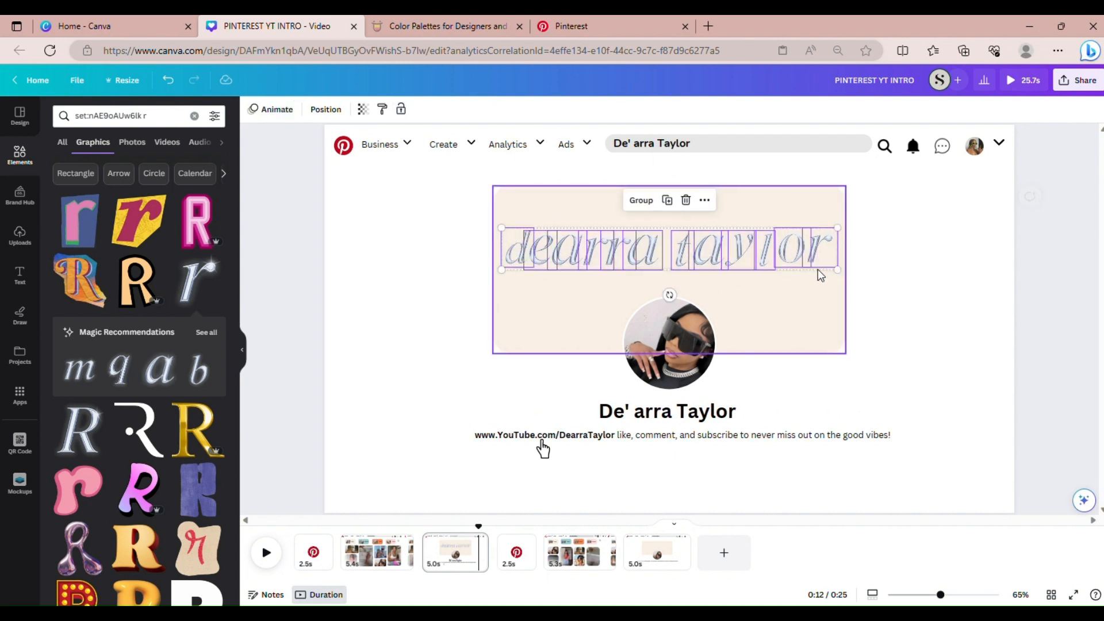
{"action": "left_click", "coordinate": [704, 201]}
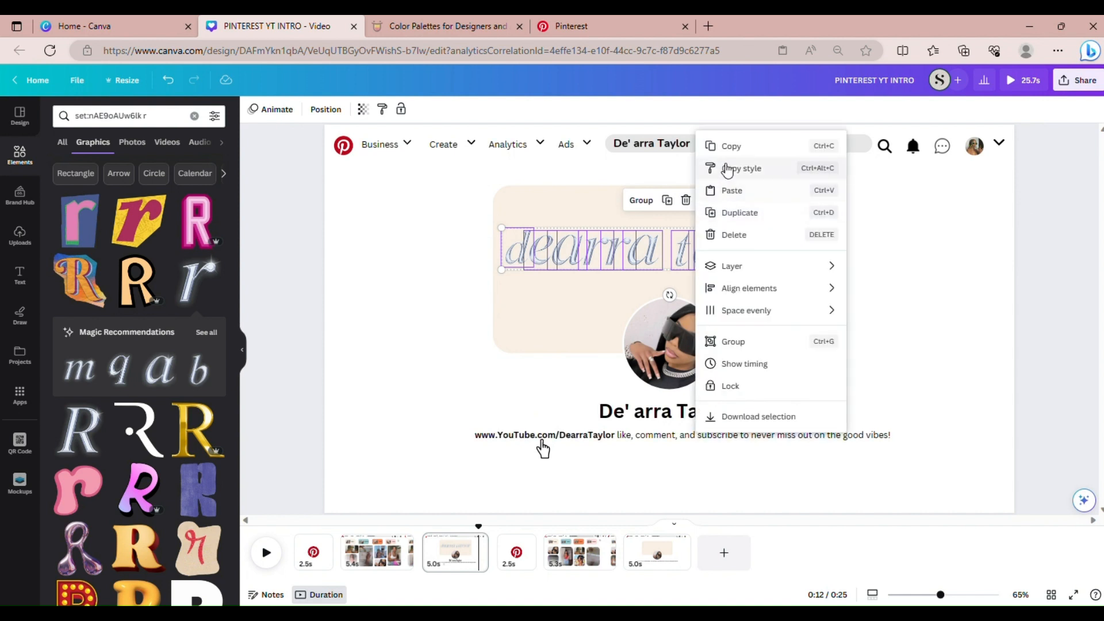
{"action": "left_click", "coordinate": [726, 147]}
{"action": "left_click", "coordinate": [633, 557]}
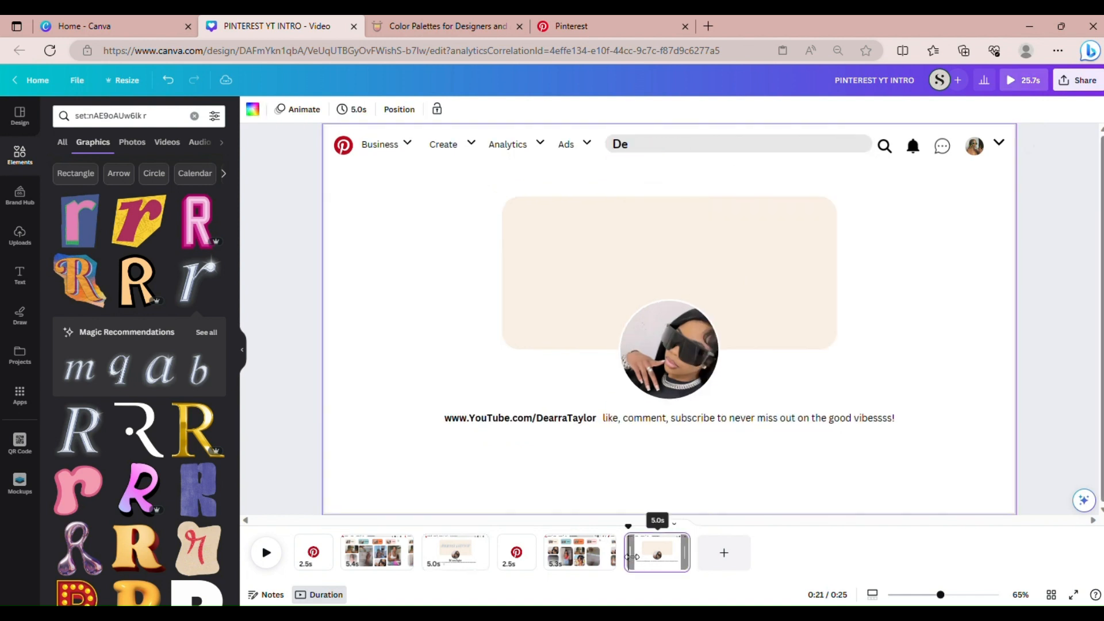
{"action": "left_click", "coordinate": [568, 269]}
{"action": "right_click", "coordinate": [569, 269]}
{"action": "left_click", "coordinate": [595, 327]}
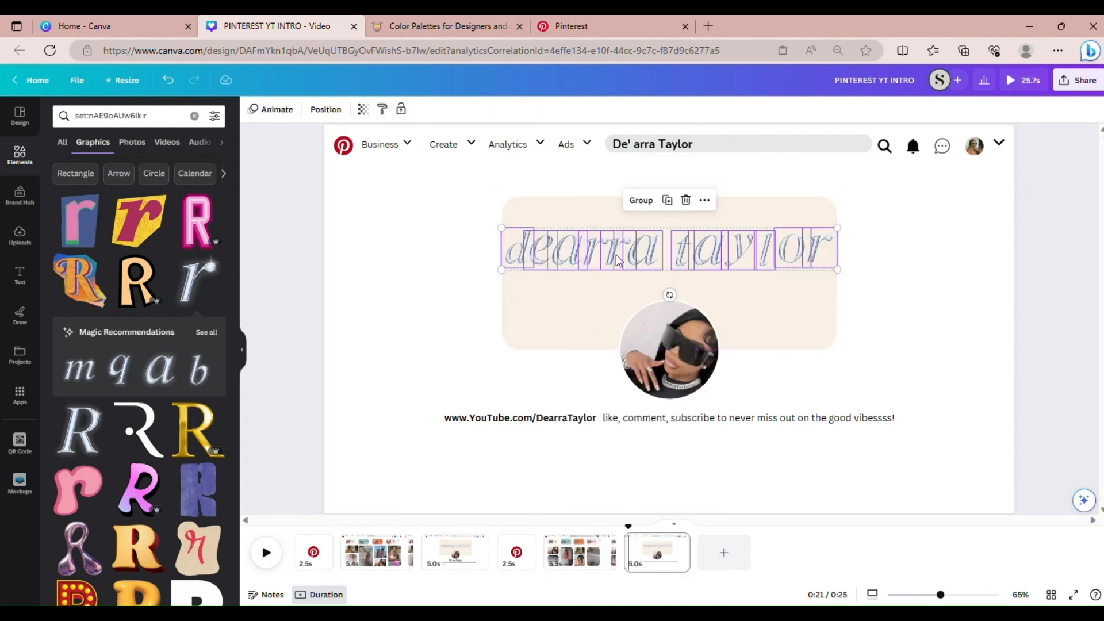
{"action": "left_click_drag", "start_coordinate": [623, 262], "coordinate": [629, 263]}
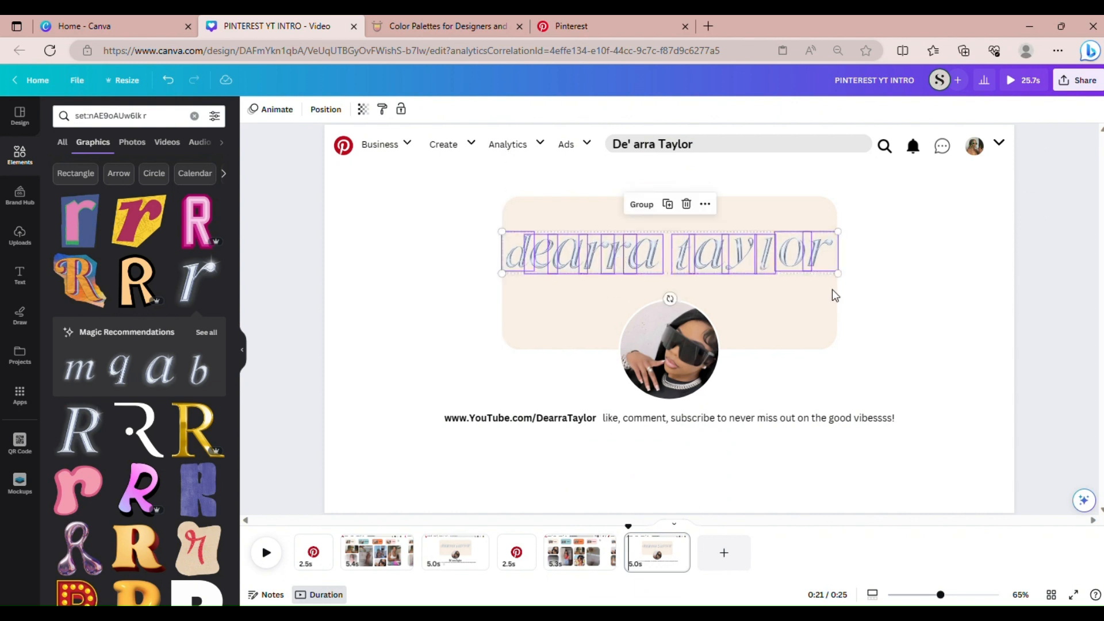
{"action": "left_click", "coordinate": [901, 306]}
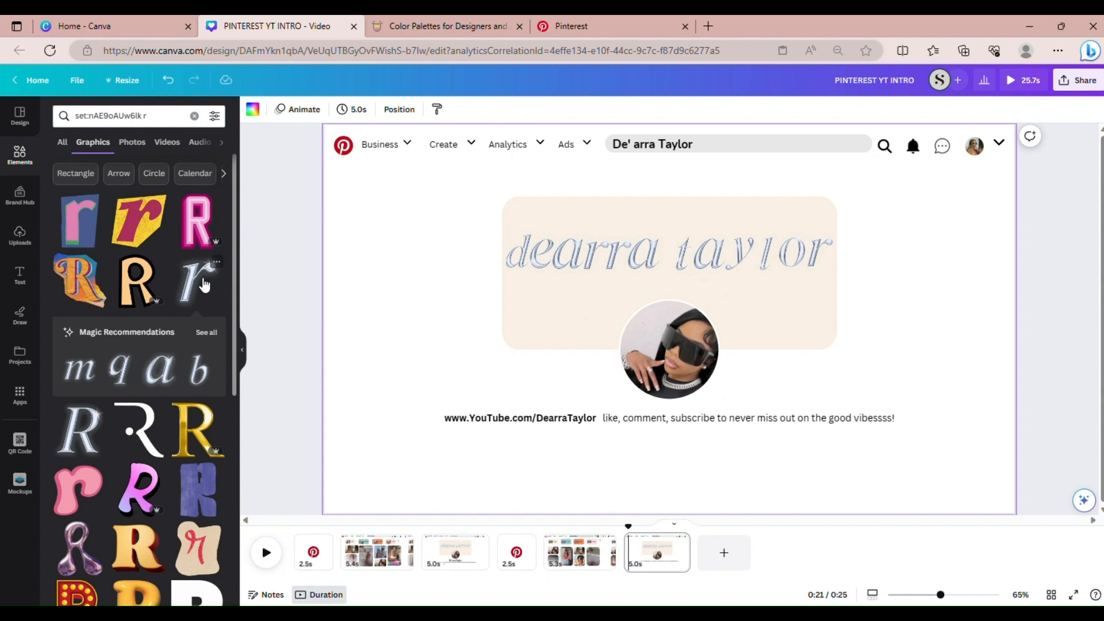
Add a chrome b, shrink it, and place it with the a left of the banner
{"action": "left_click", "coordinate": [204, 283]}
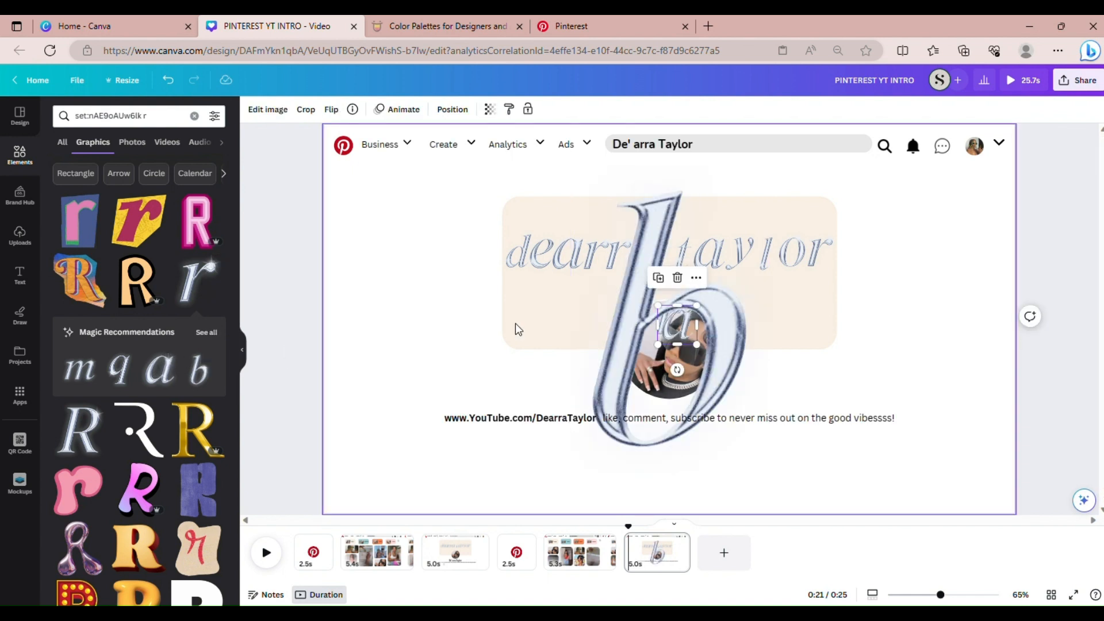
{"action": "left_click", "coordinate": [639, 322]}
{"action": "left_click_drag", "start_coordinate": [639, 322], "coordinate": [439, 327]}
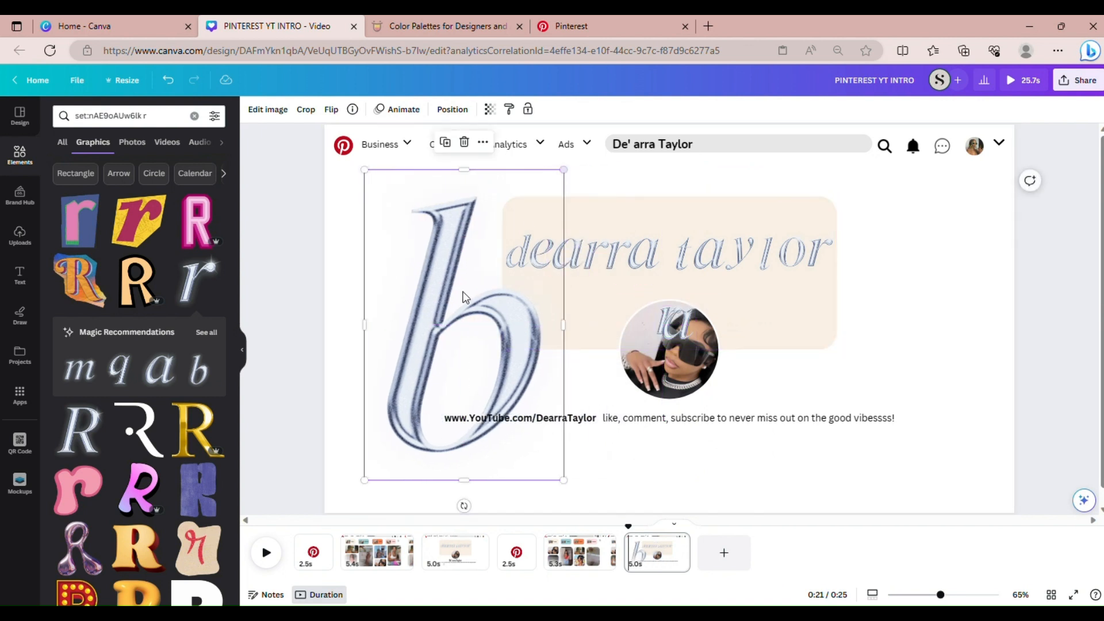
{"action": "left_click_drag", "start_coordinate": [674, 319], "coordinate": [582, 320]}
{"action": "left_click", "coordinate": [480, 246]}
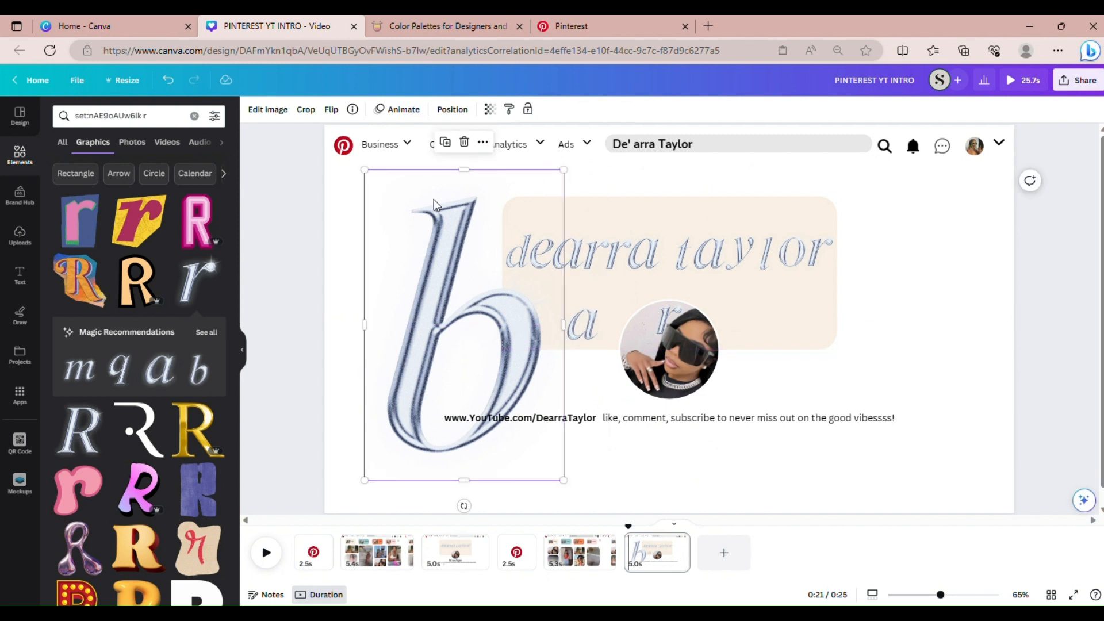
{"action": "left_click_drag", "start_coordinate": [569, 174], "coordinate": [408, 414]}
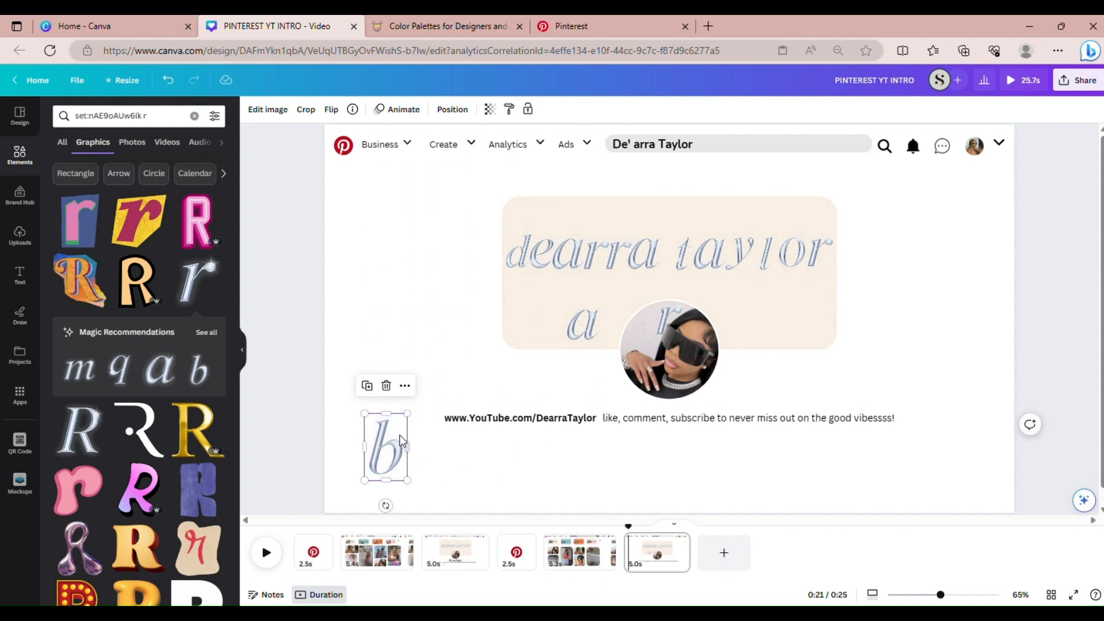
{"action": "left_click_drag", "start_coordinate": [388, 452], "coordinate": [410, 308]}
{"action": "left_click_drag", "start_coordinate": [581, 325], "coordinate": [449, 313]}
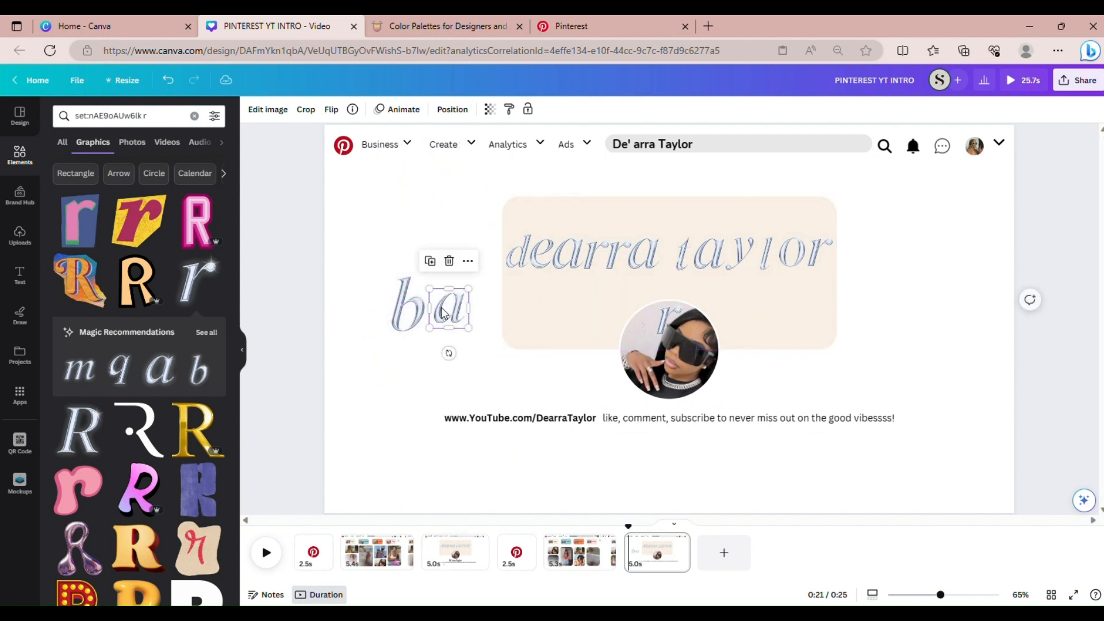
Fine-tune the small b's size and position
{"action": "left_click", "coordinate": [408, 305]}
{"action": "left_click_drag", "start_coordinate": [392, 284], "coordinate": [404, 295]}
{"action": "left_click_drag", "start_coordinate": [416, 333], "coordinate": [415, 323]}
{"action": "left_click", "coordinate": [477, 270]}
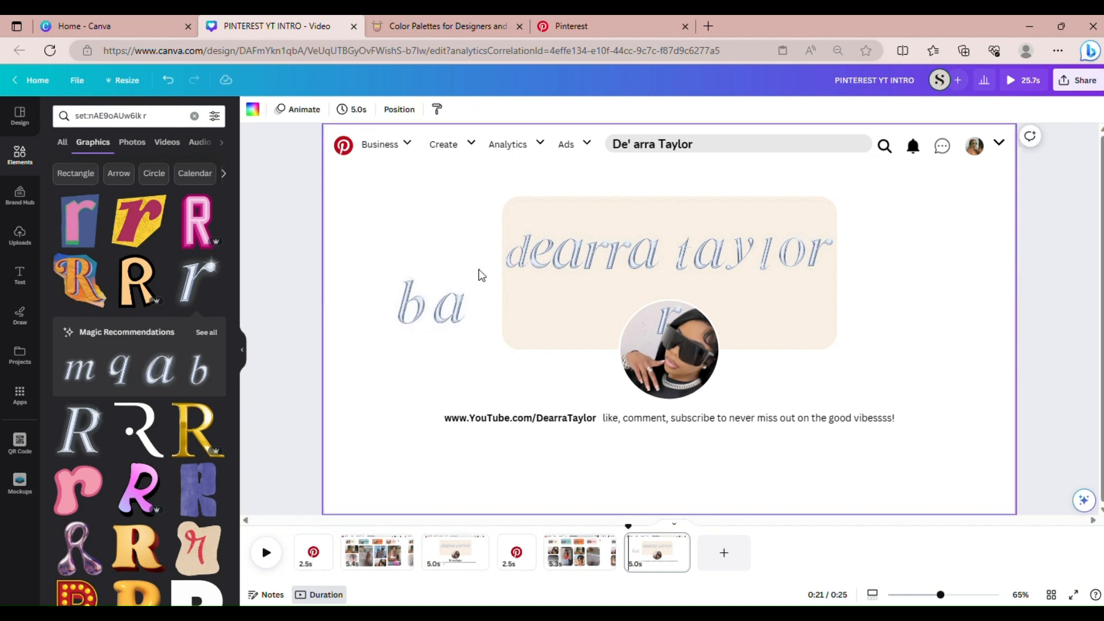
{"action": "left_click", "coordinate": [409, 291]}
{"action": "left_click_drag", "start_coordinate": [436, 282], "coordinate": [420, 317]}
{"action": "left_click", "coordinate": [498, 295]}
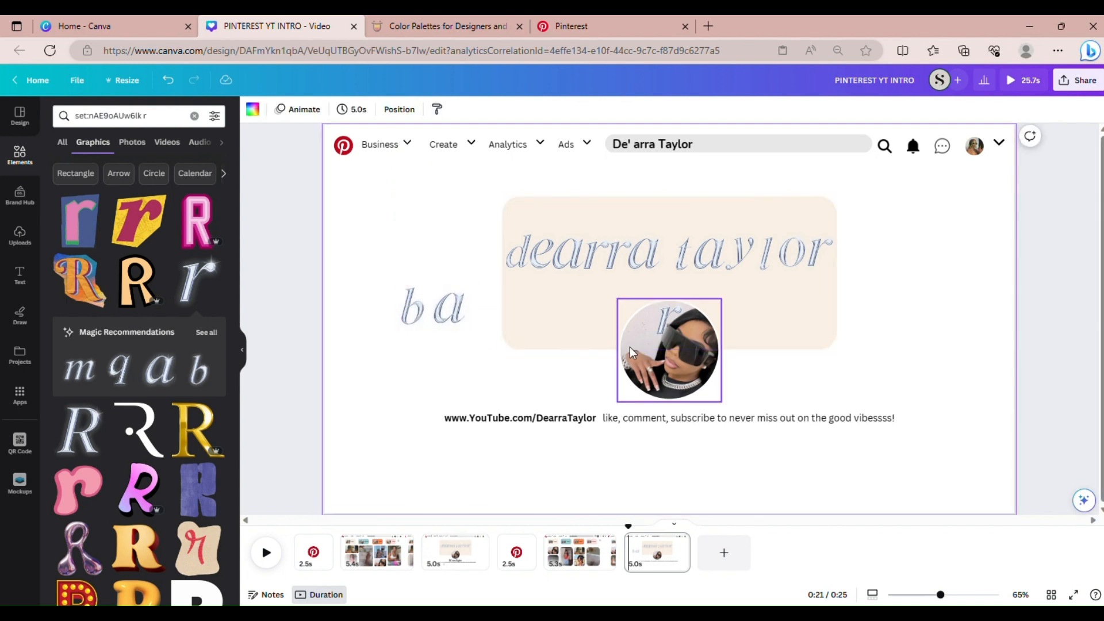
Move the r beside them, then delete the test b and a graphics
{"action": "left_click_drag", "start_coordinate": [666, 325], "coordinate": [488, 309]}
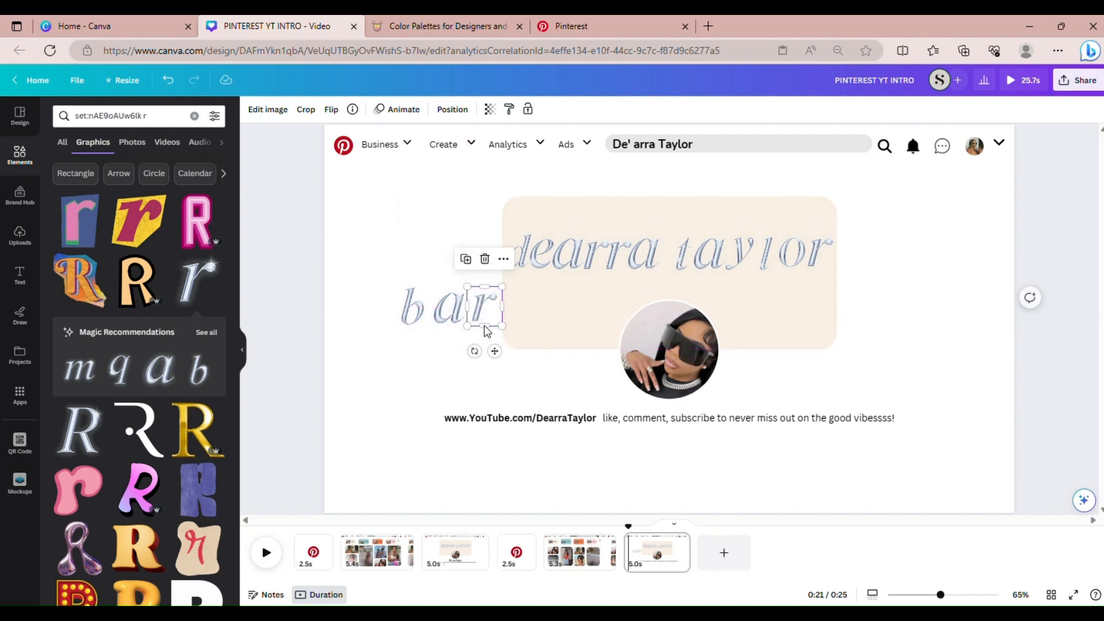
{"action": "left_click", "coordinate": [406, 325]}
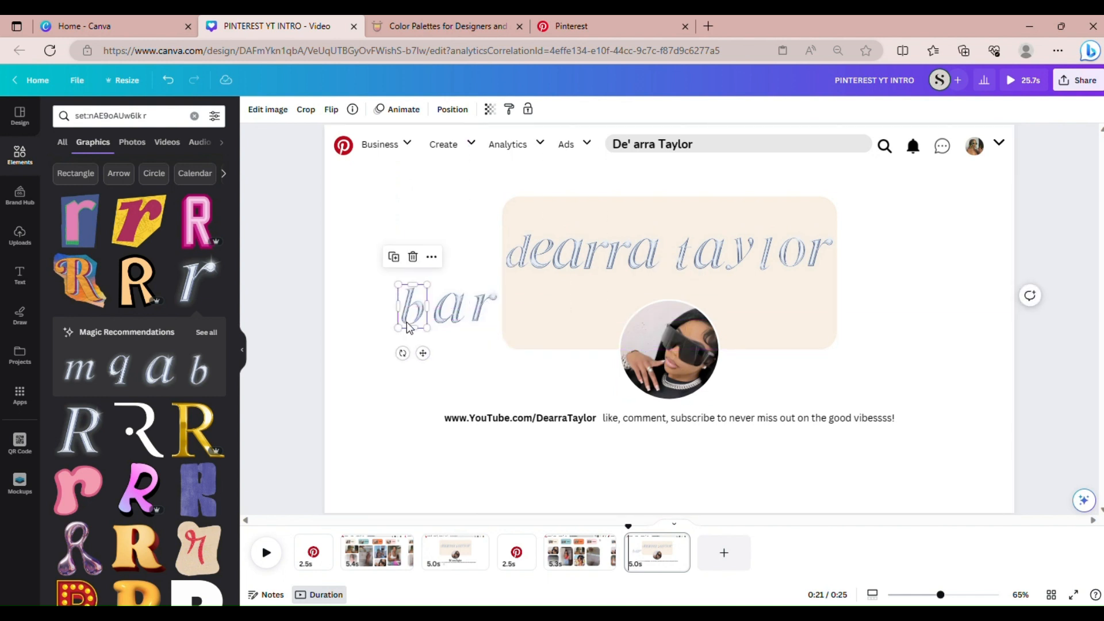
{"action": "key", "text": "Delete"}
{"action": "left_click", "coordinate": [437, 317]}
{"action": "key", "text": "Delete"}
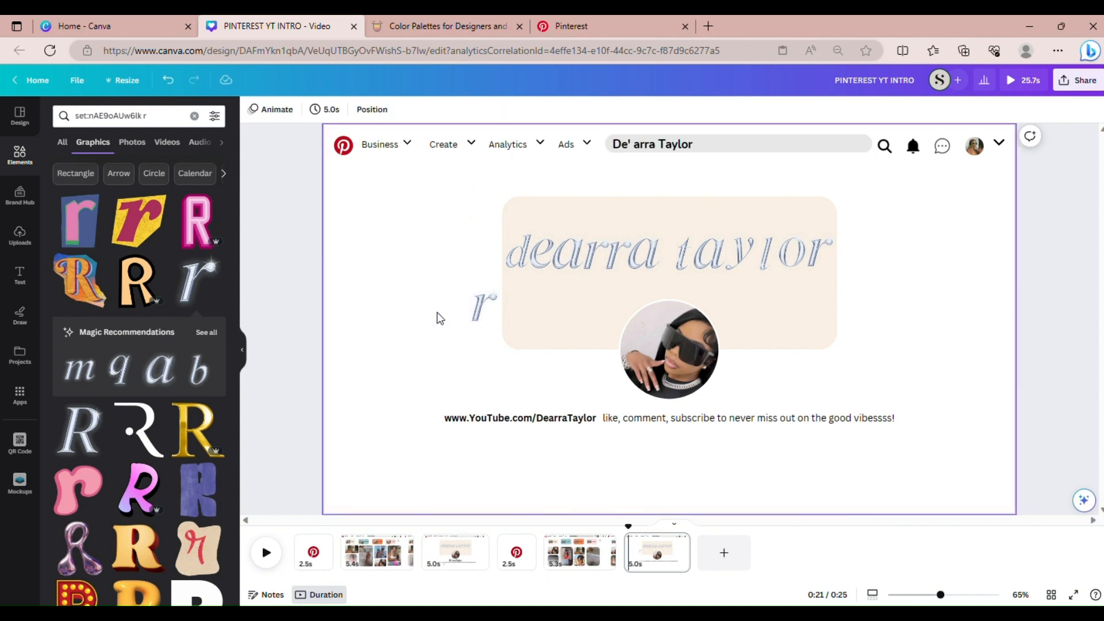
{"action": "left_click", "coordinate": [476, 310]}
Delete the leftover r graphic and list all recently used elements
{"action": "key", "text": "Delete"}
{"action": "left_click", "coordinate": [20, 152]}
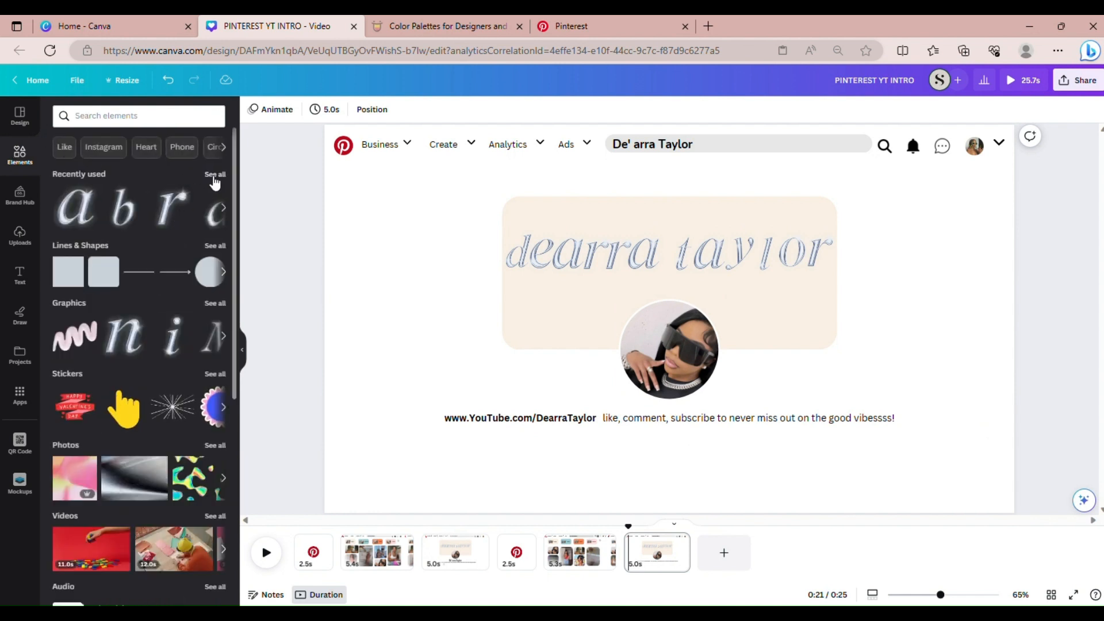
{"action": "left_click", "coordinate": [213, 176]}
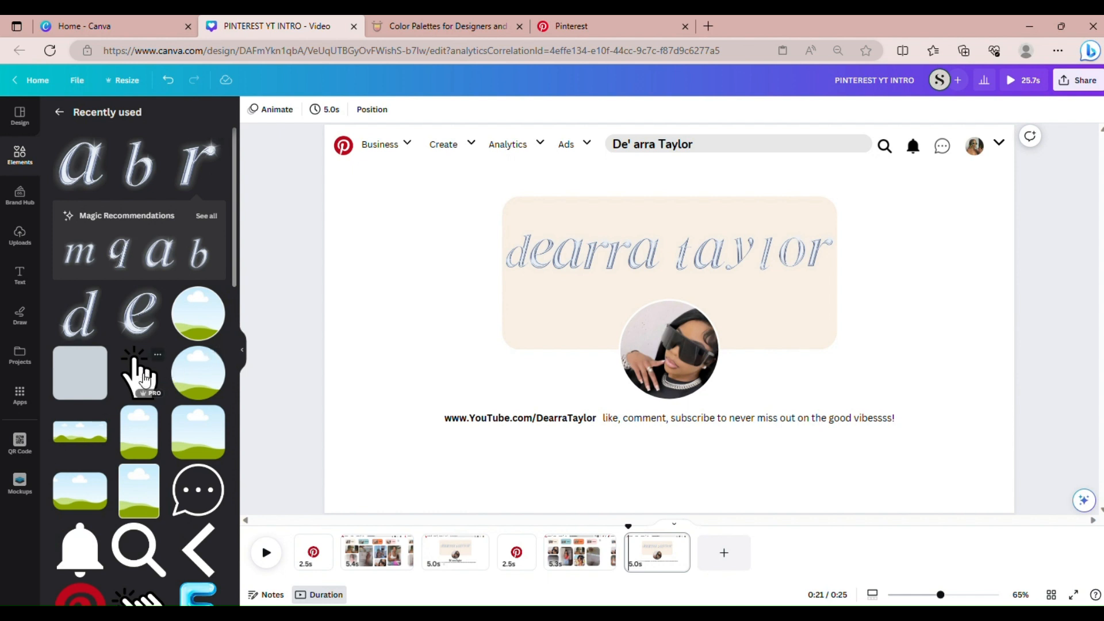
Add the clicking-hand graphic and place it just below the YouTube link
{"action": "left_click", "coordinate": [144, 376]}
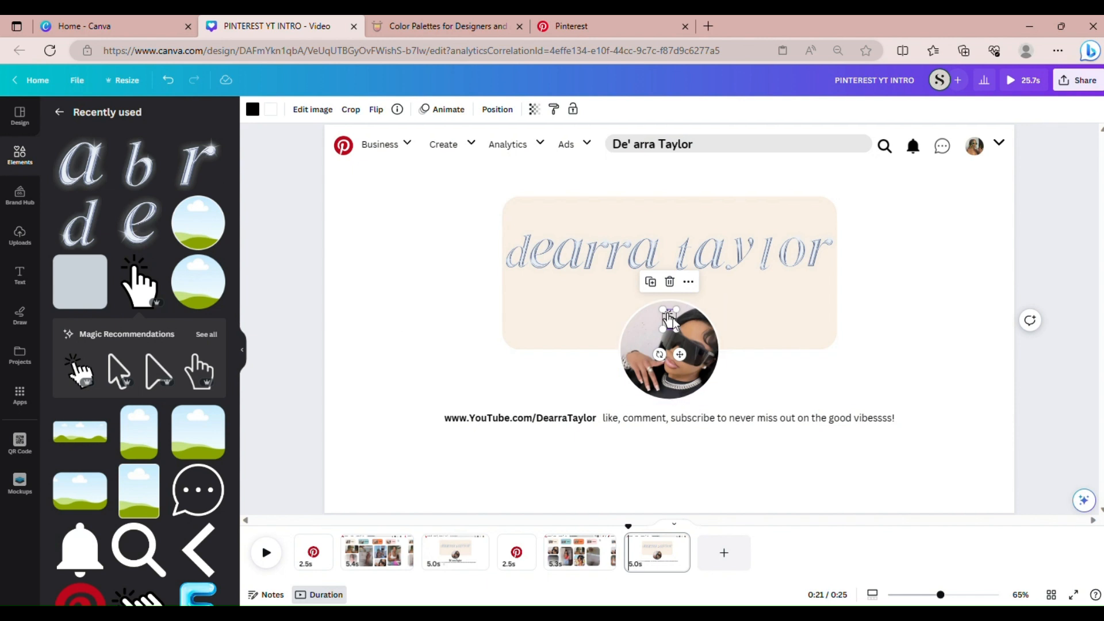
{"action": "left_click_drag", "start_coordinate": [677, 325], "coordinate": [508, 426]}
{"action": "left_click_drag", "start_coordinate": [525, 465], "coordinate": [519, 485]}
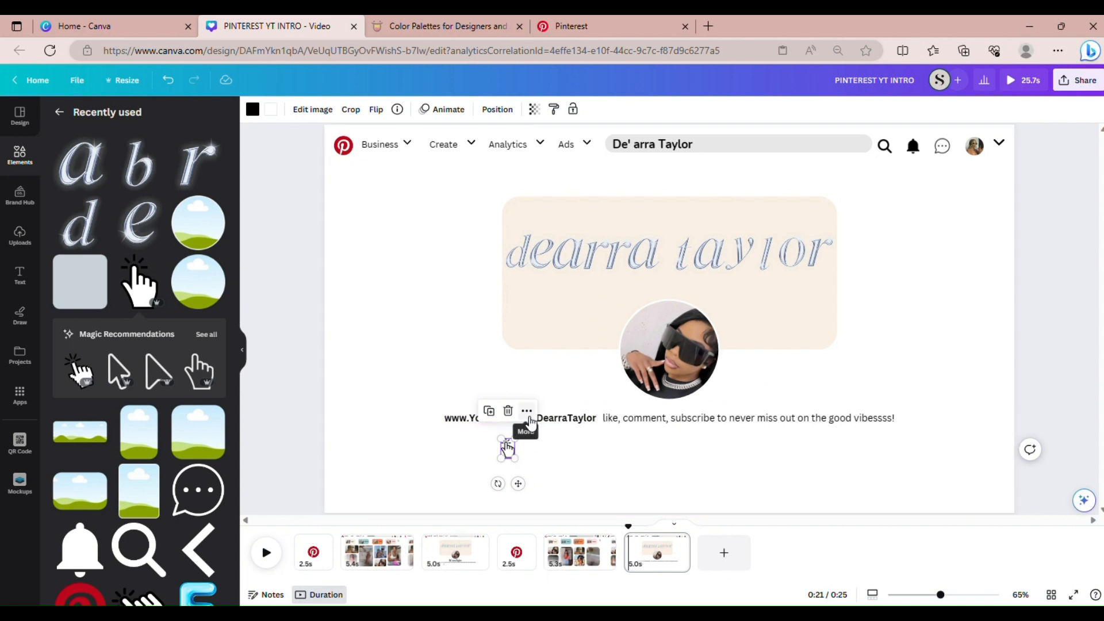
Trim the hand graphic's timing so it appears only near the page's end
{"action": "left_click", "coordinate": [527, 412]}
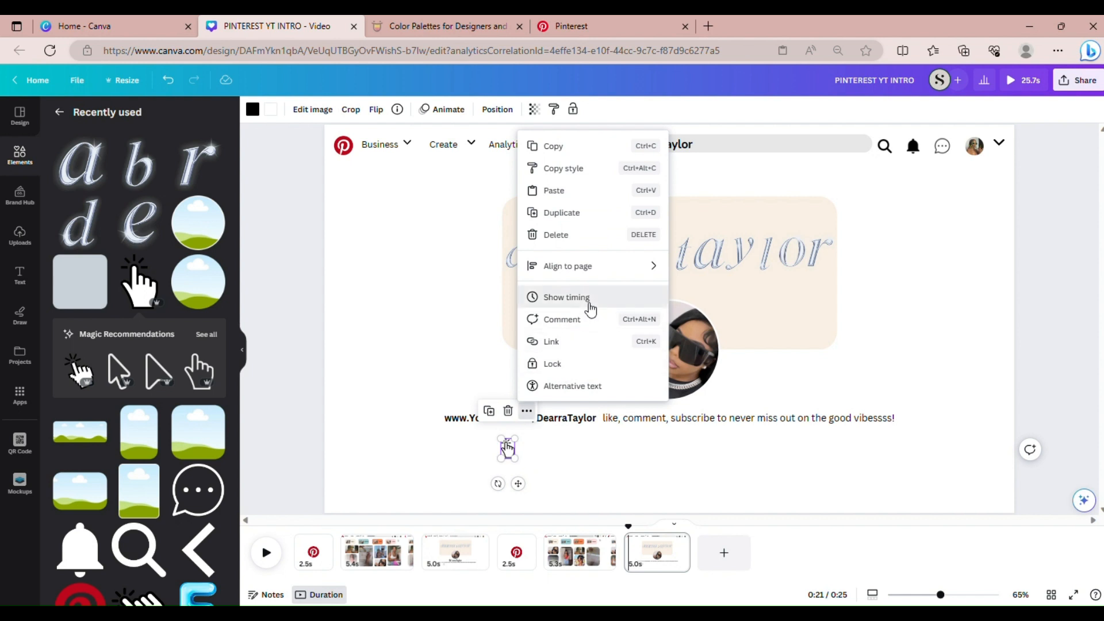
{"action": "left_click", "coordinate": [591, 310]}
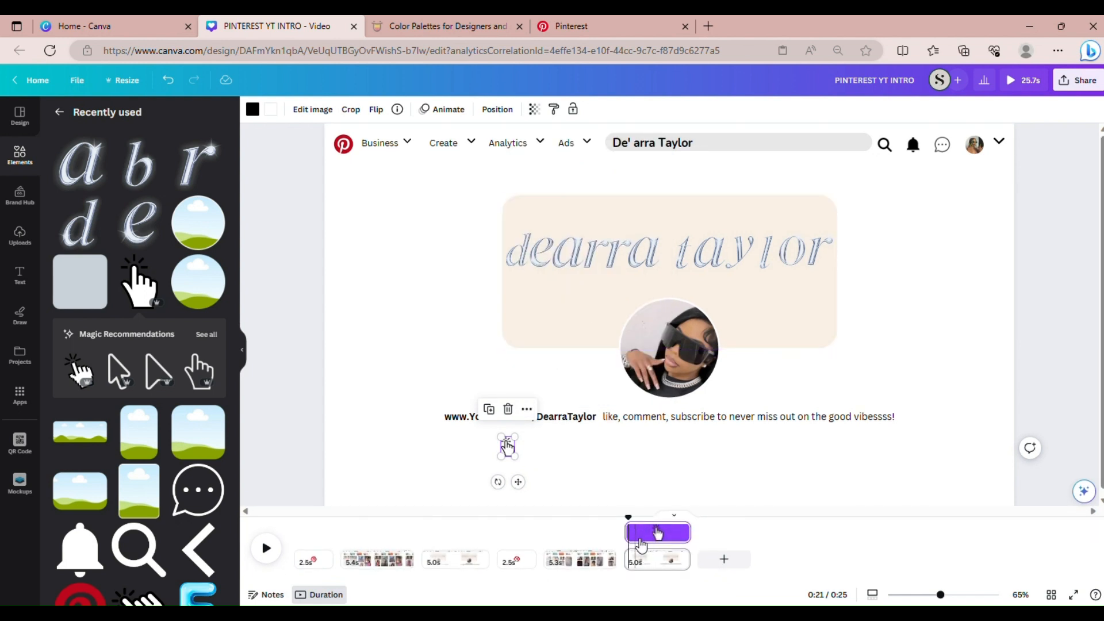
{"action": "mouse_move", "coordinate": [643, 540]}
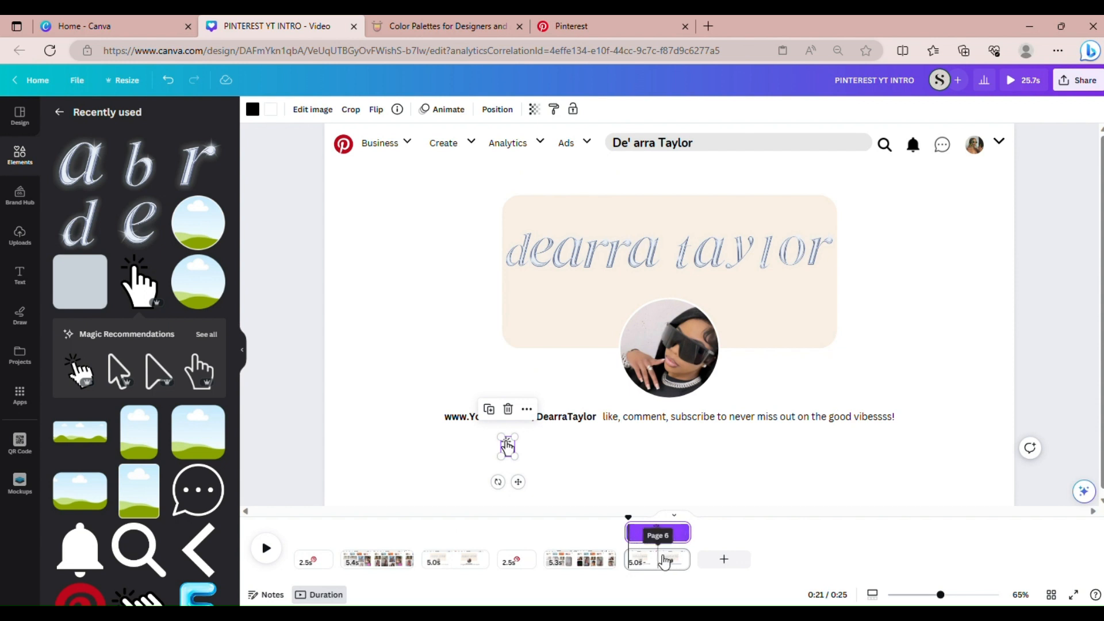
{"action": "left_click_drag", "start_coordinate": [639, 536], "coordinate": [666, 534]}
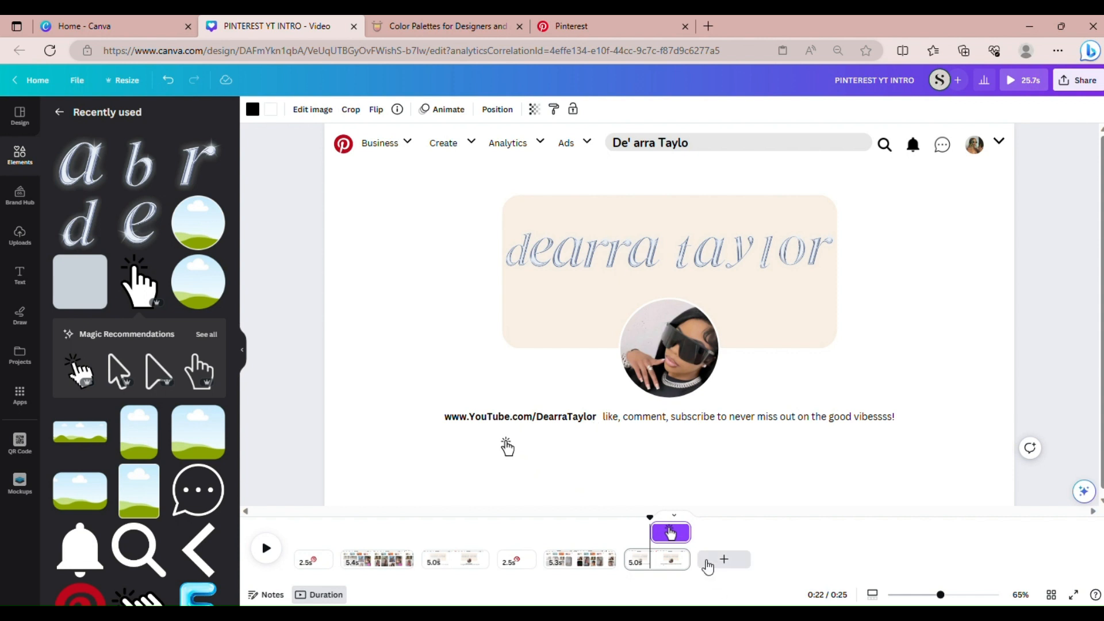
{"action": "mouse_move", "coordinate": [665, 538]}
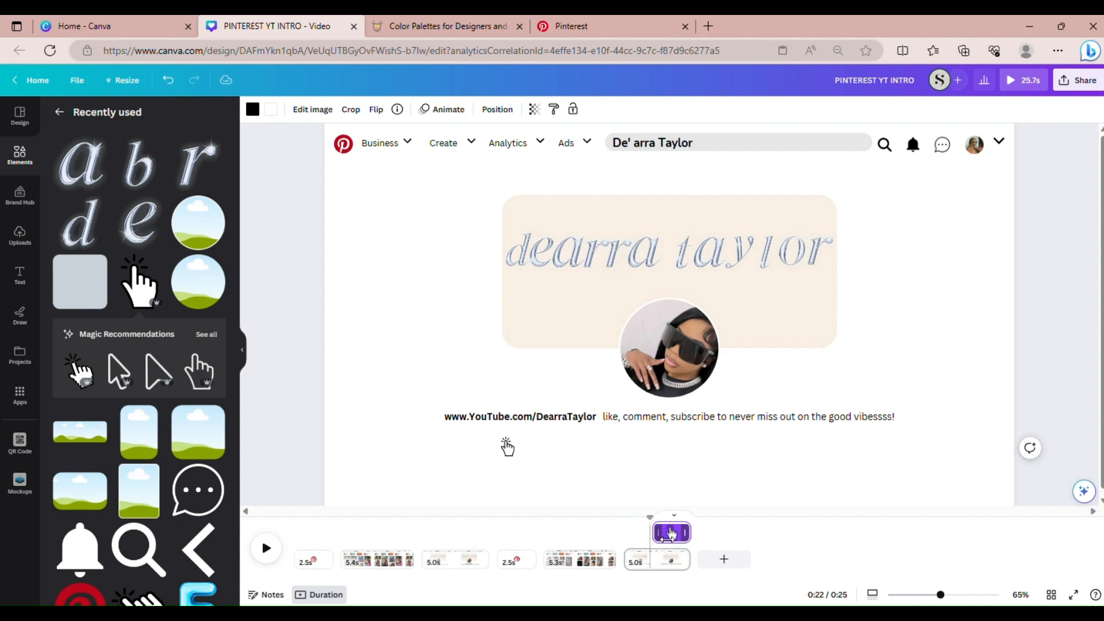
{"action": "left_click_drag", "start_coordinate": [666, 537], "coordinate": [671, 538]}
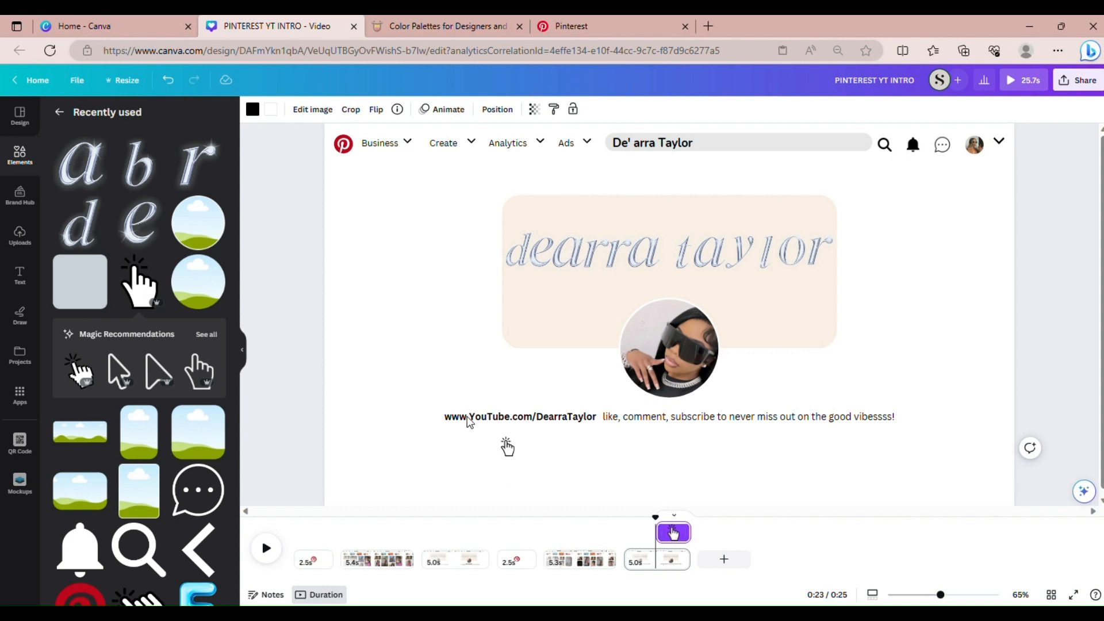
Move the hand graphic up onto the YouTube link
{"action": "left_click", "coordinate": [508, 447]}
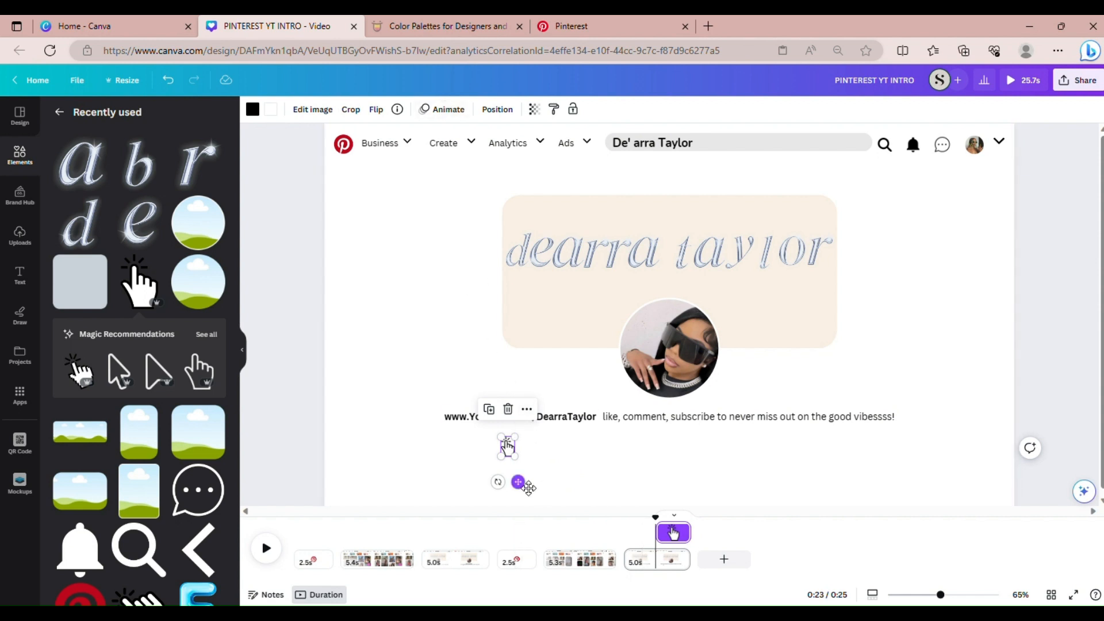
{"action": "left_click_drag", "start_coordinate": [528, 488], "coordinate": [525, 464]}
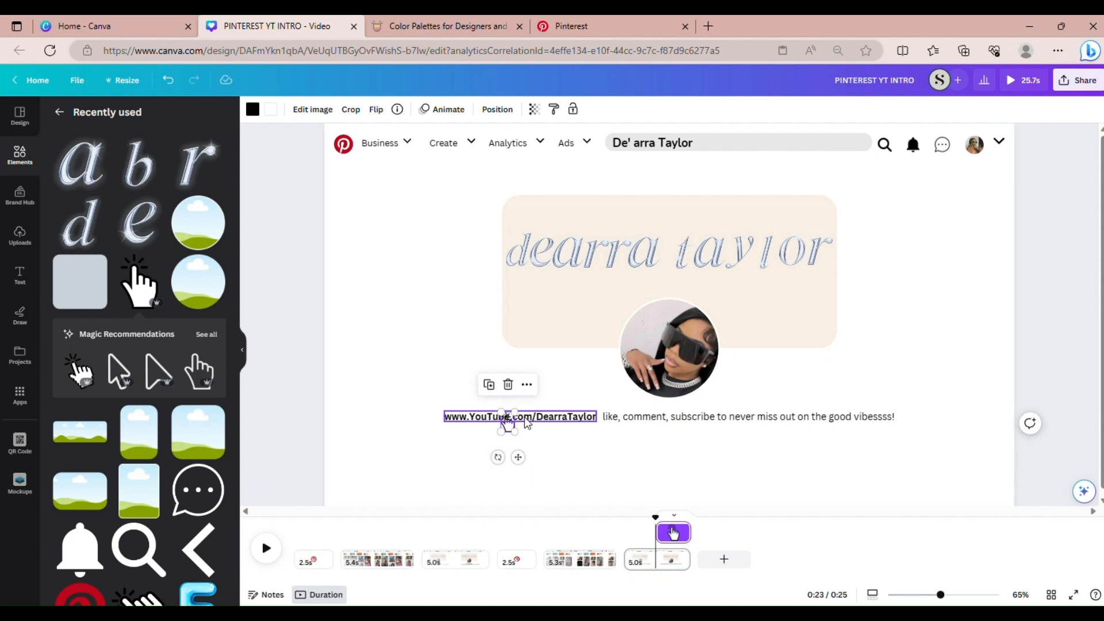
{"action": "left_click_drag", "start_coordinate": [518, 458], "coordinate": [524, 473]}
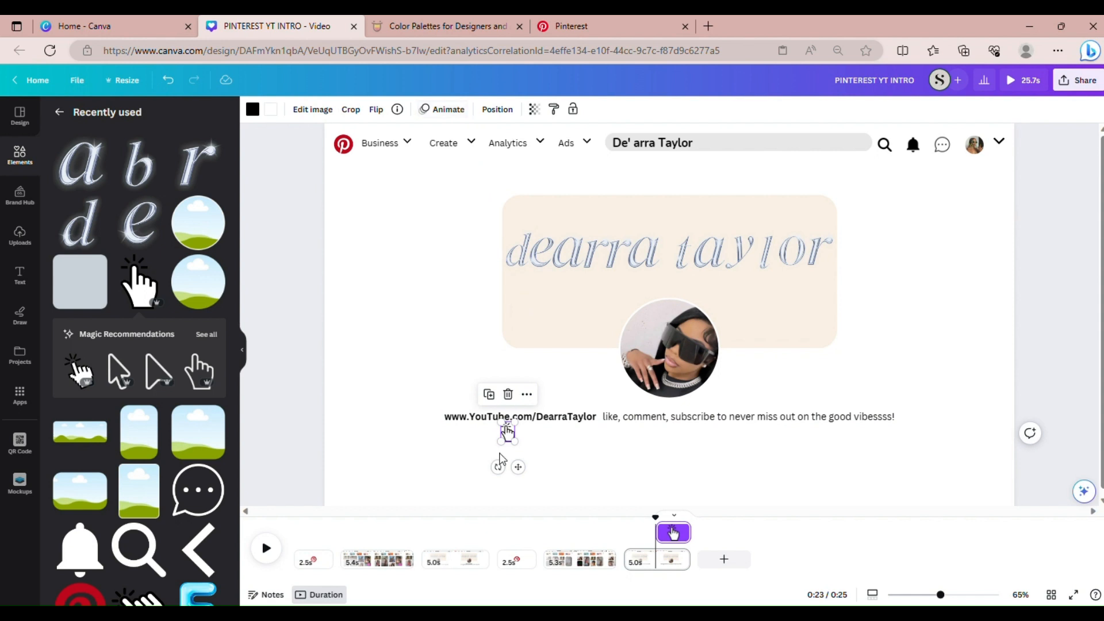
{"action": "left_click", "coordinate": [535, 472]}
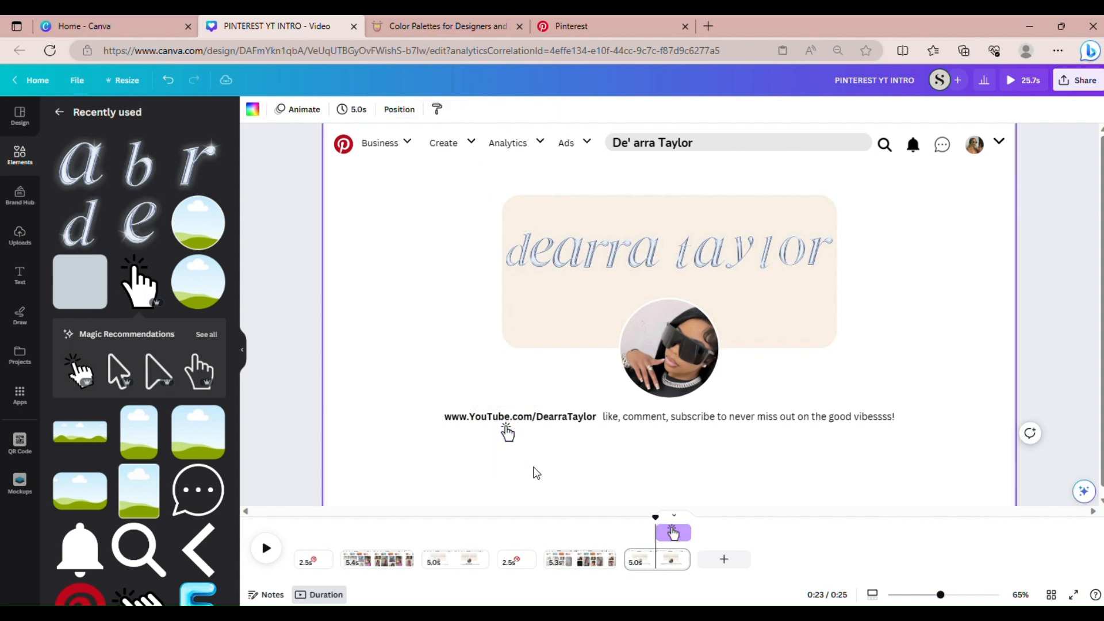
Give the hand graphic the Baseline animation and nudge it slightly upward
{"action": "left_click", "coordinate": [507, 435]}
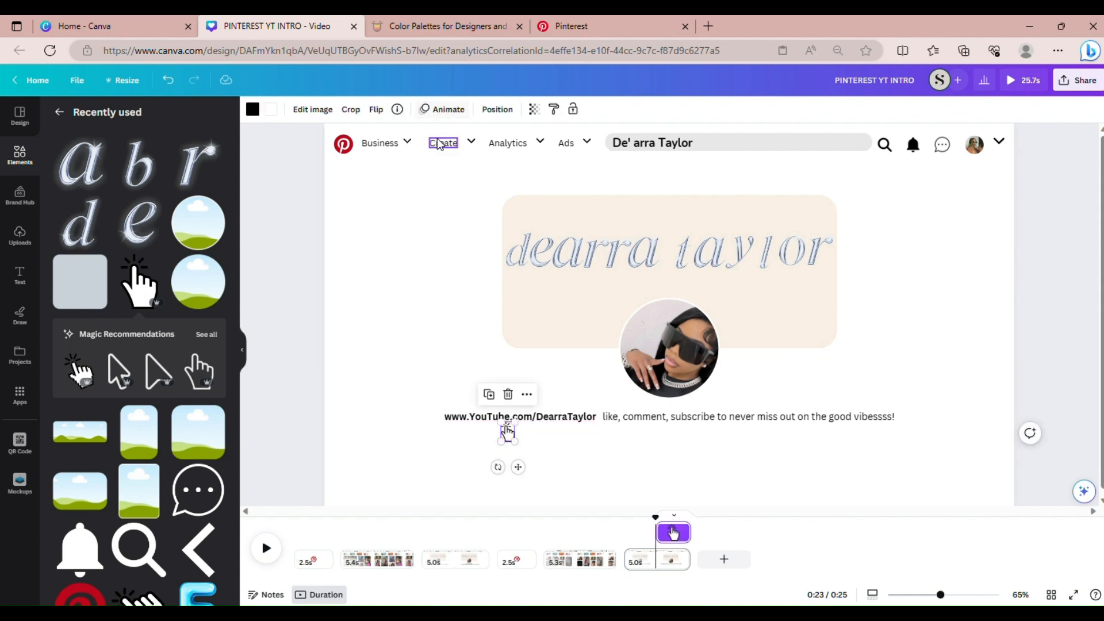
{"action": "left_click", "coordinate": [444, 109]}
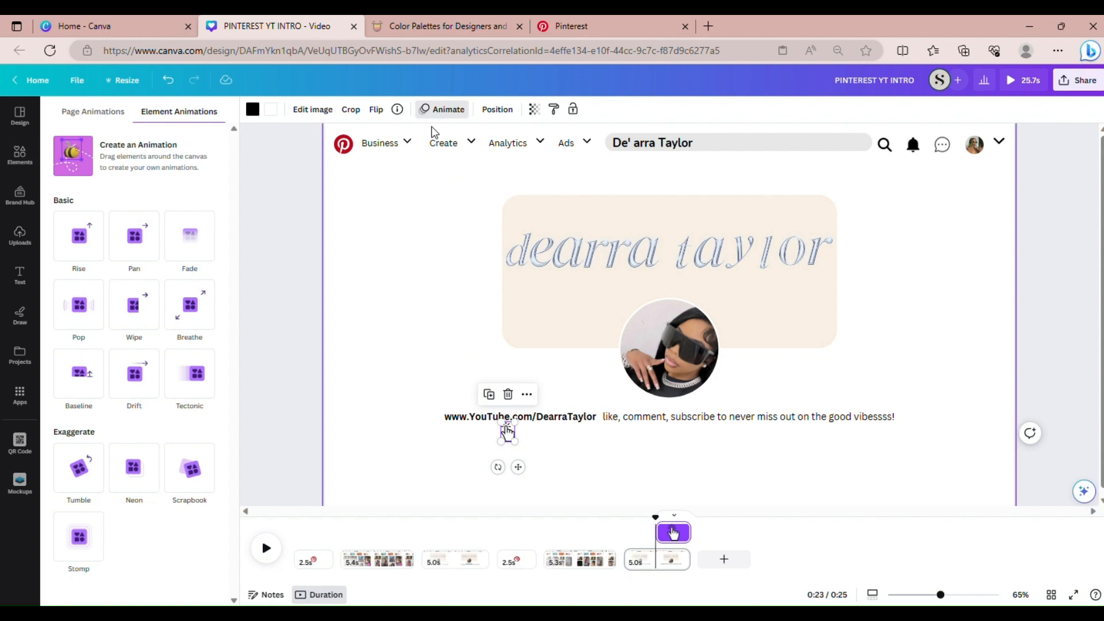
{"action": "left_click", "coordinate": [98, 381]}
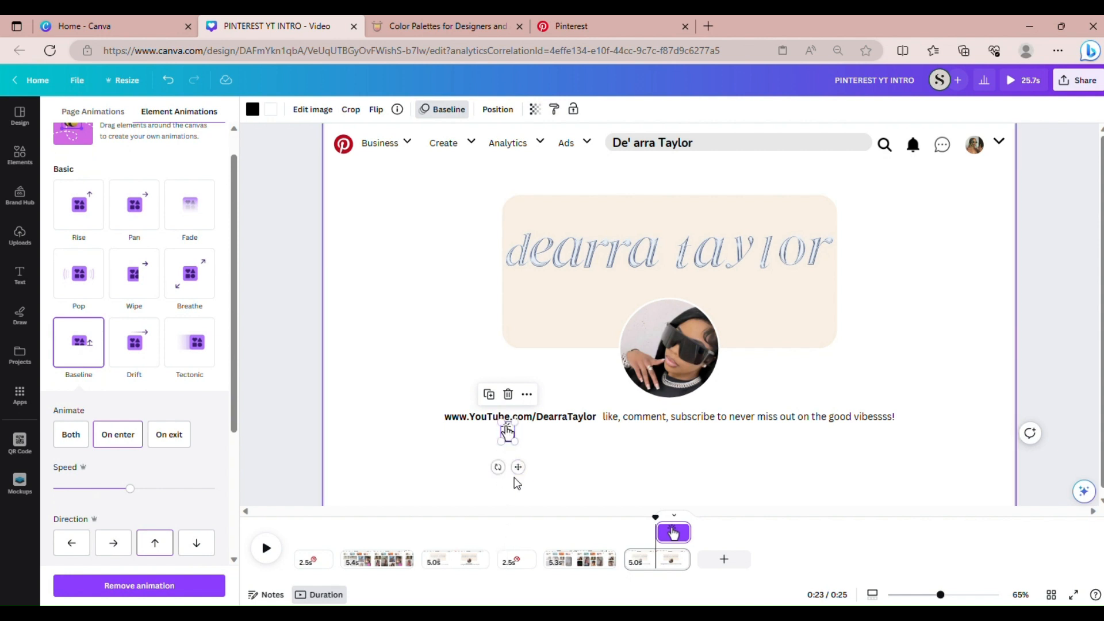
{"action": "left_click_drag", "start_coordinate": [519, 467], "coordinate": [520, 464]}
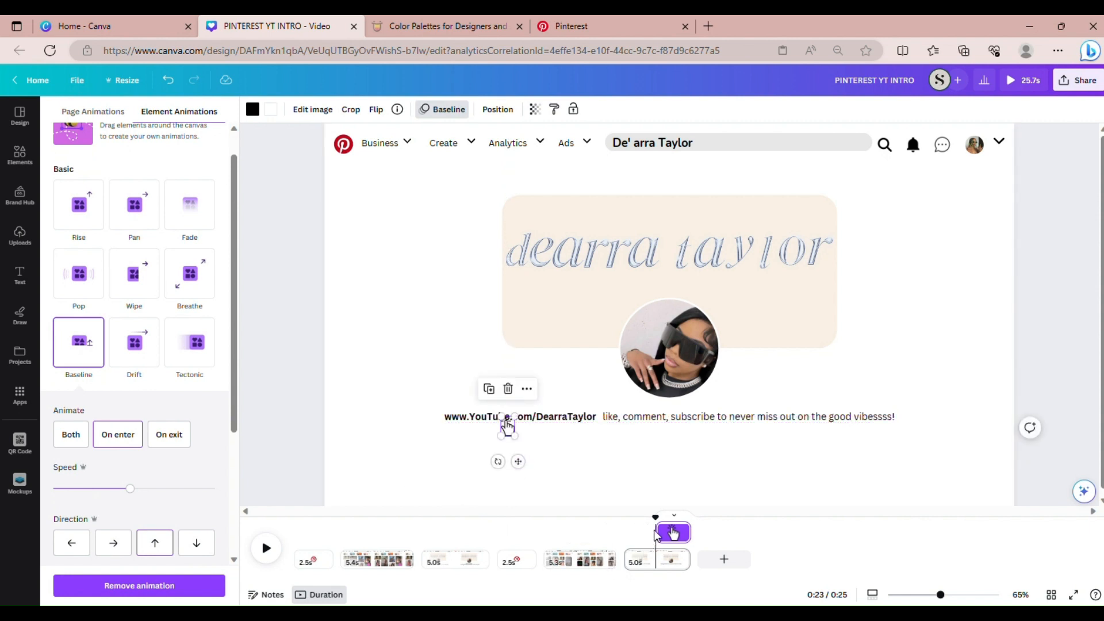
Rewind to 0:21 and play the page to preview the hand animation
{"action": "left_click_drag", "start_coordinate": [654, 524], "coordinate": [635, 524]}
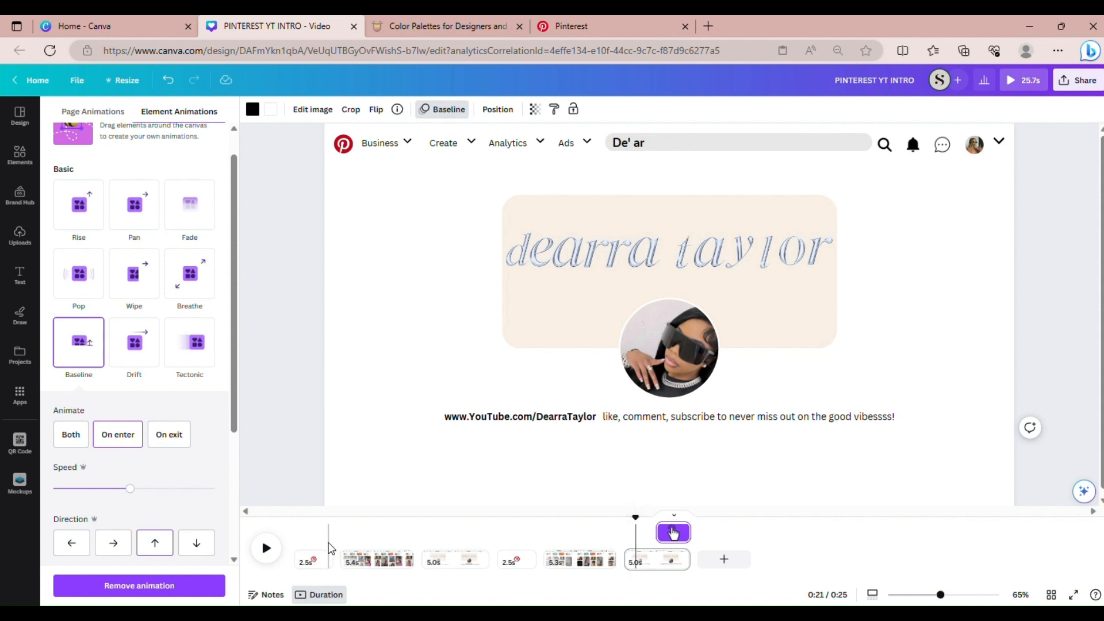
{"action": "left_click", "coordinate": [273, 552]}
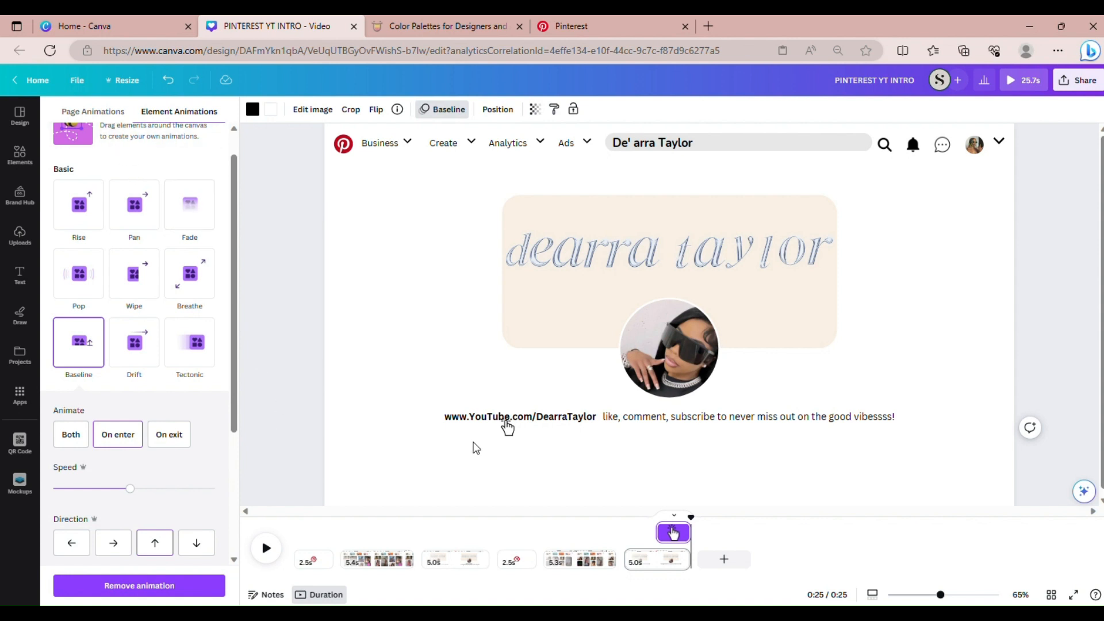
{"action": "left_click", "coordinate": [614, 488]}
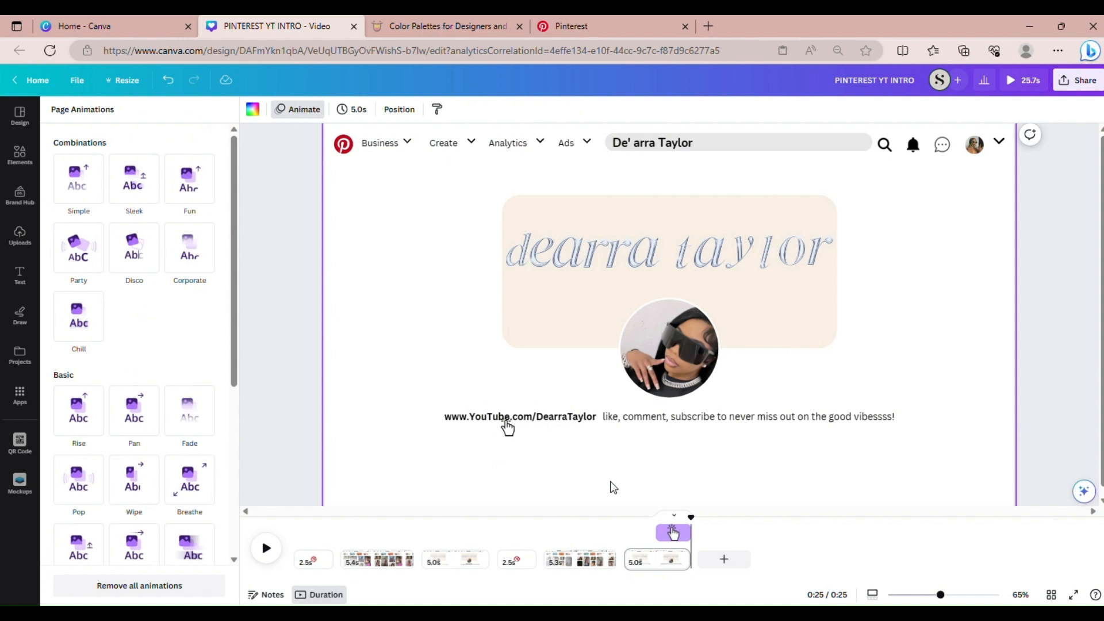
Play the video from the 2.5s Pinterest logo page with the animations panel closed
{"action": "left_click", "coordinate": [507, 561]}
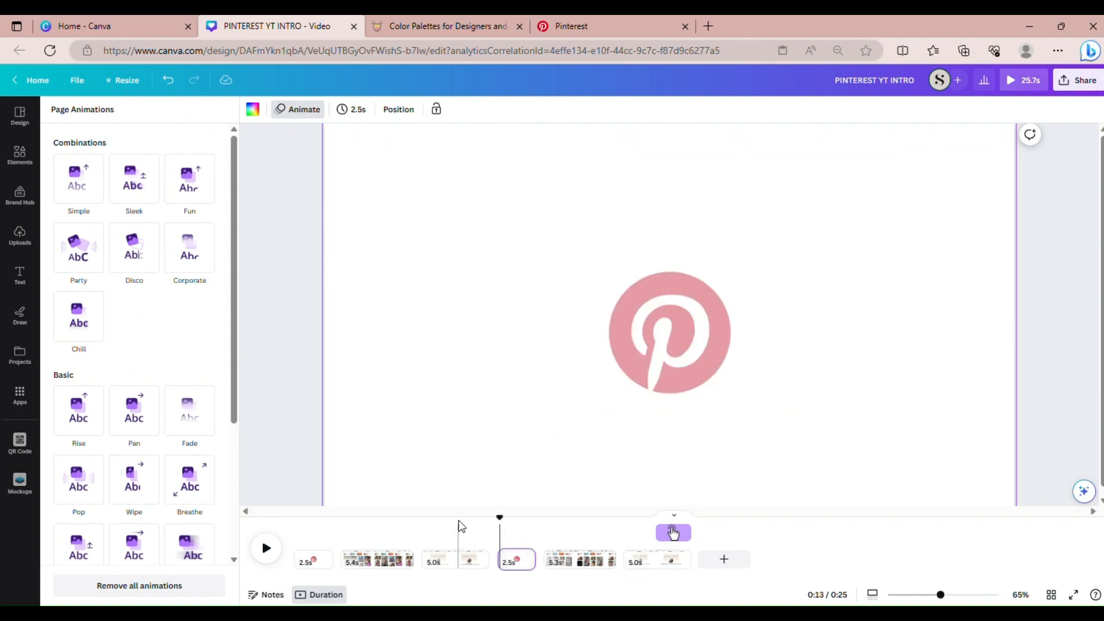
{"action": "left_click", "coordinate": [341, 470]}
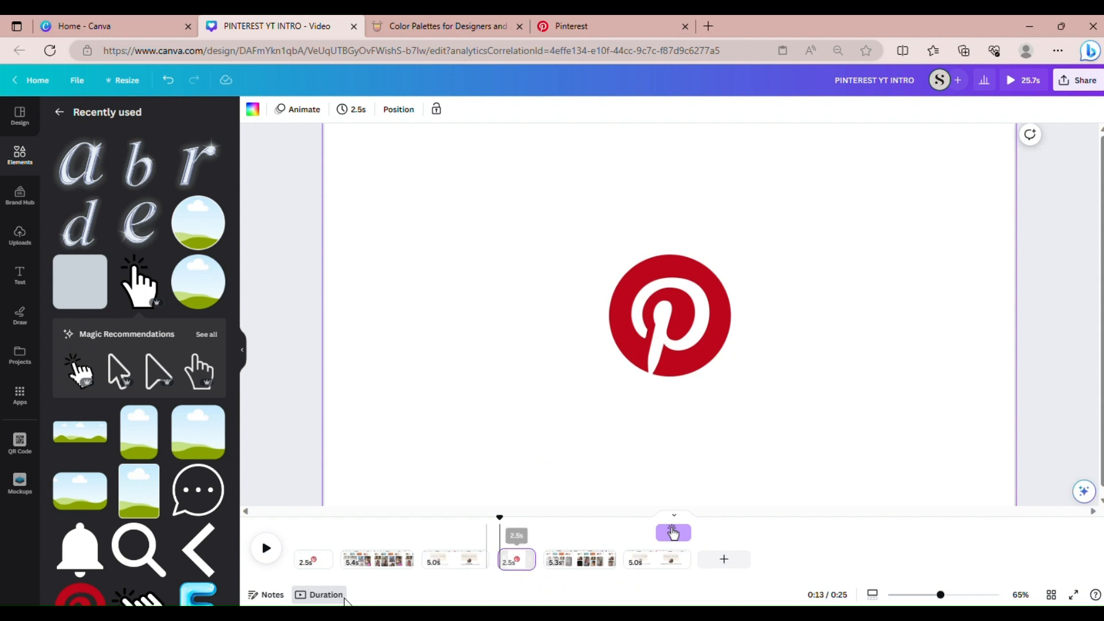
{"action": "left_click", "coordinate": [266, 549]}
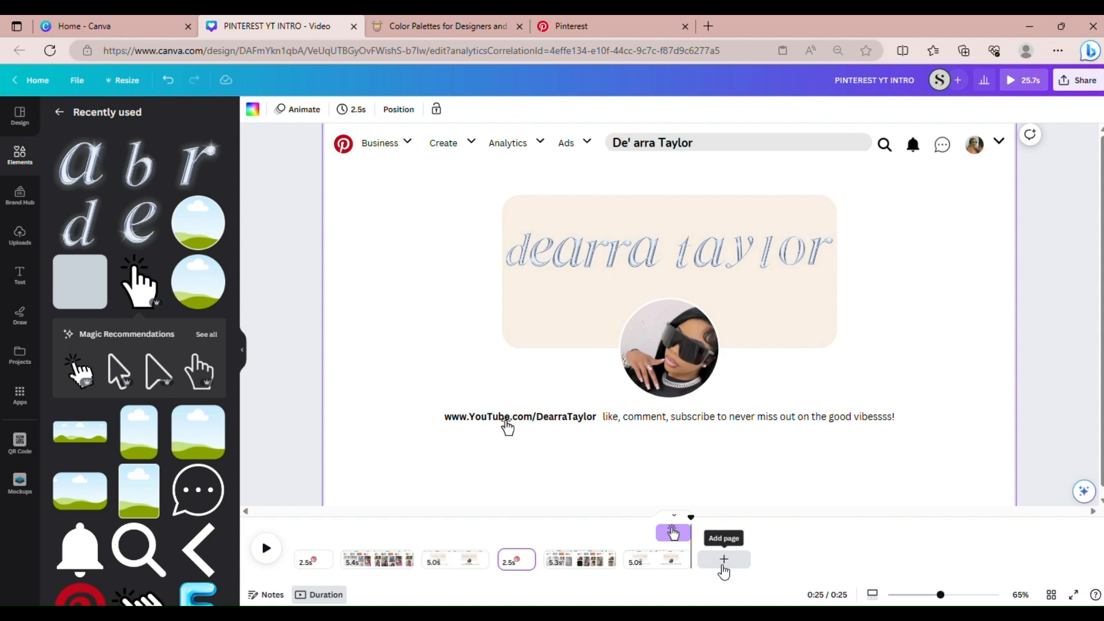
Apply the Scrapbook page animation to the page 5 video grid, then return to page 6
{"action": "left_click", "coordinate": [560, 561]}
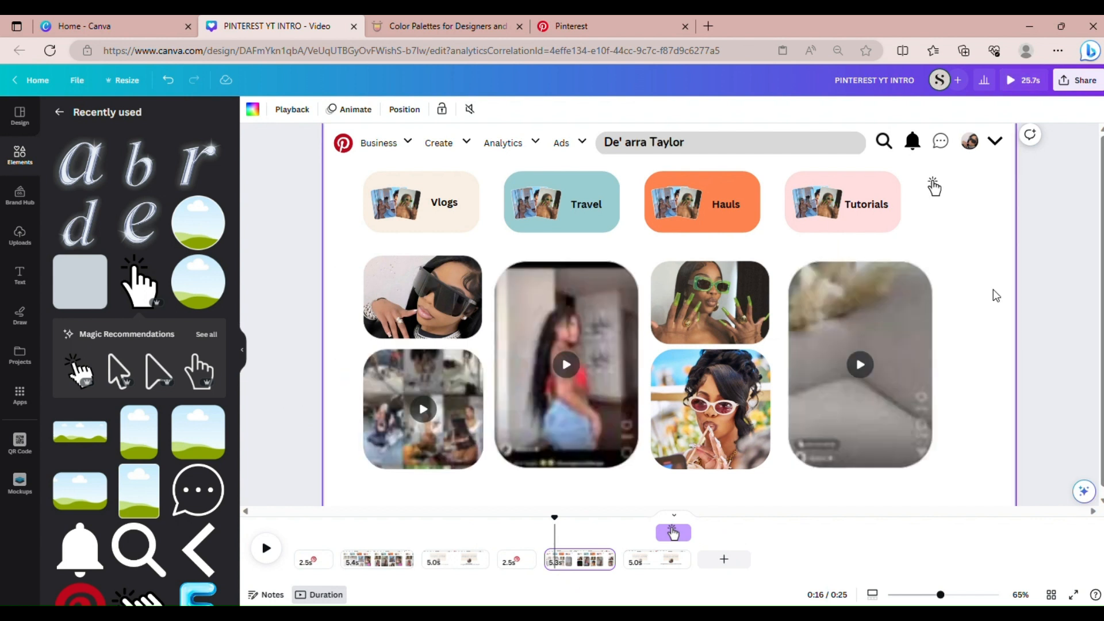
{"action": "left_click", "coordinate": [999, 394]}
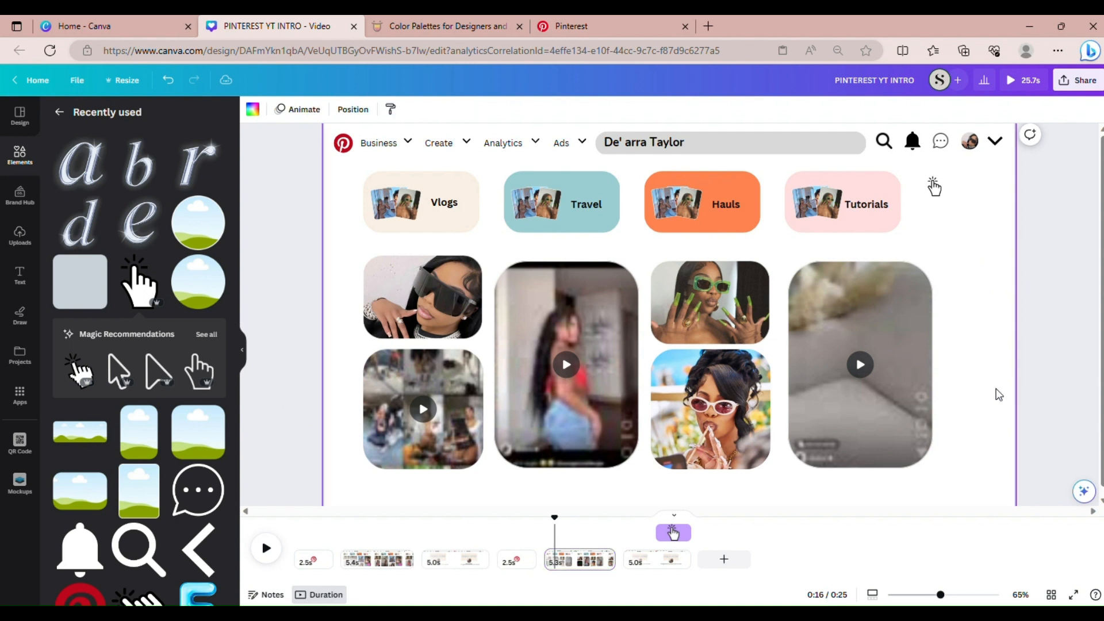
{"action": "left_click", "coordinate": [303, 110]}
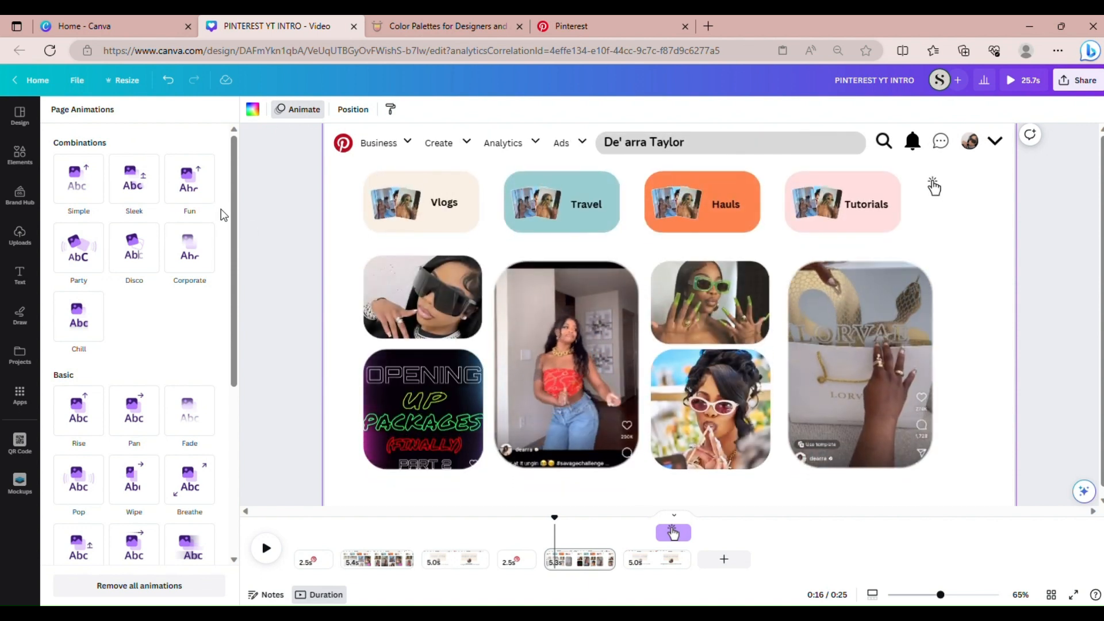
{"action": "scroll", "coordinate": [224, 357], "scroll_direction": "down", "scroll_amount": 4}
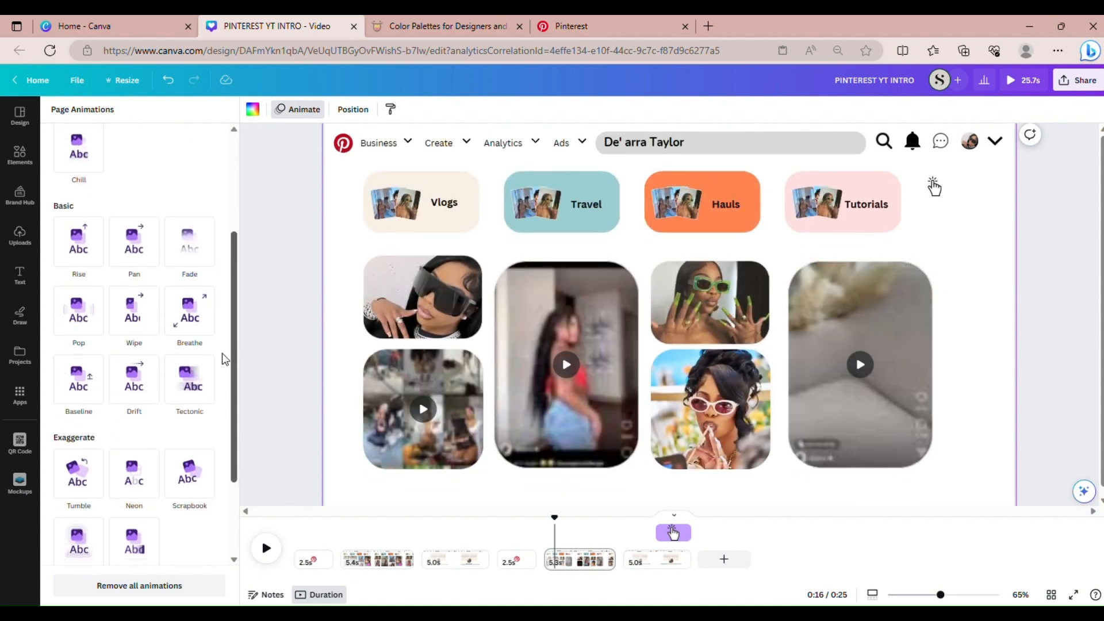
{"action": "left_click", "coordinate": [191, 450]}
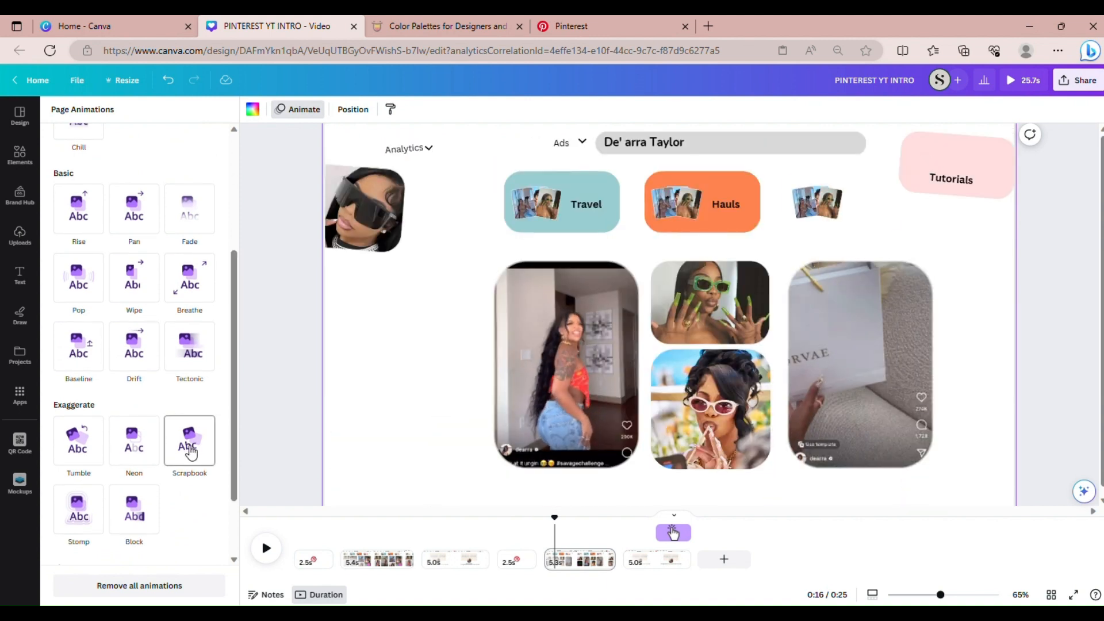
{"action": "left_click", "coordinate": [190, 450]}
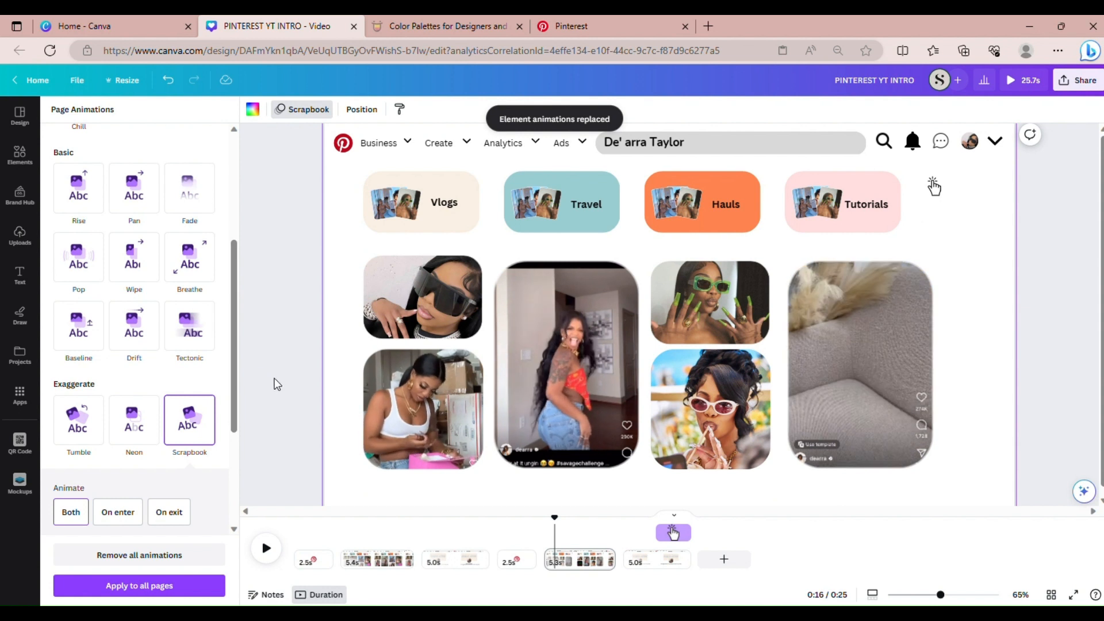
{"action": "left_click", "coordinate": [297, 362]}
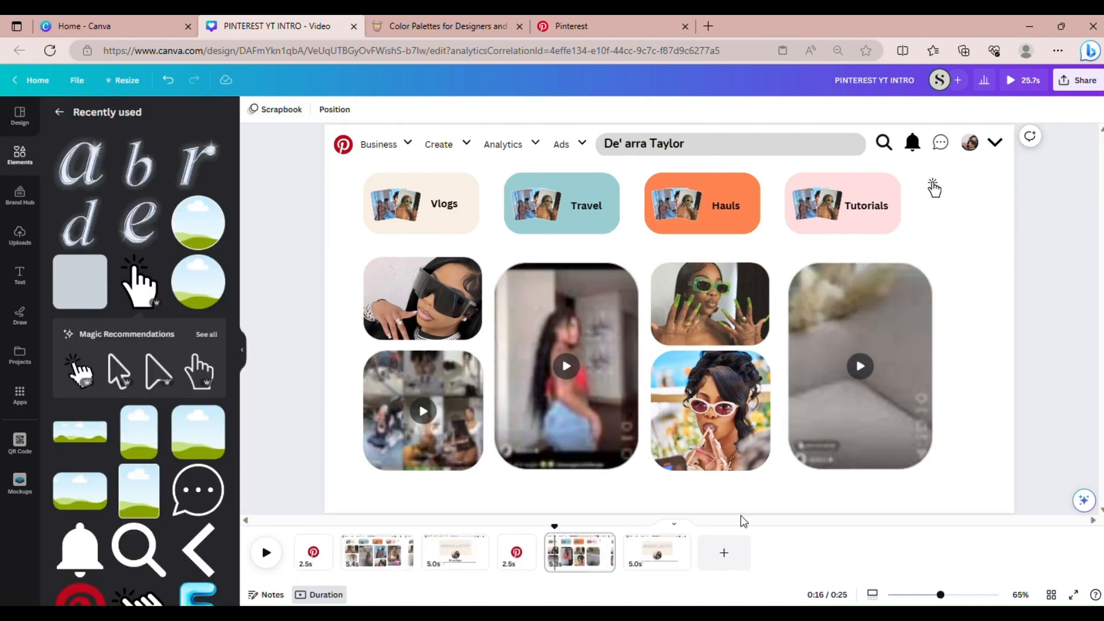
{"action": "left_click", "coordinate": [658, 562]}
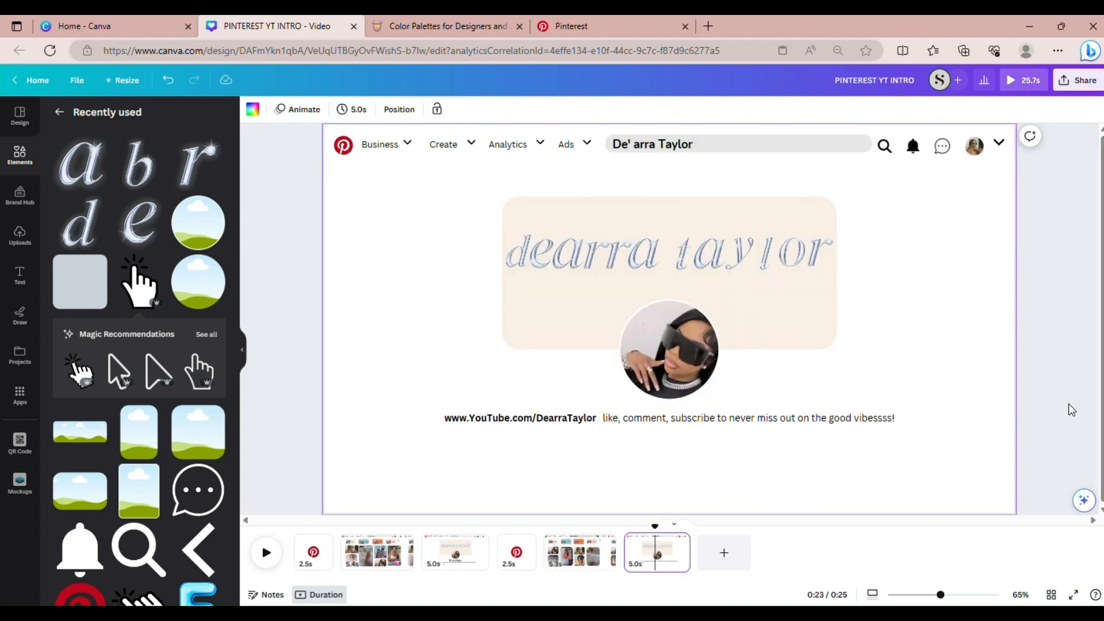